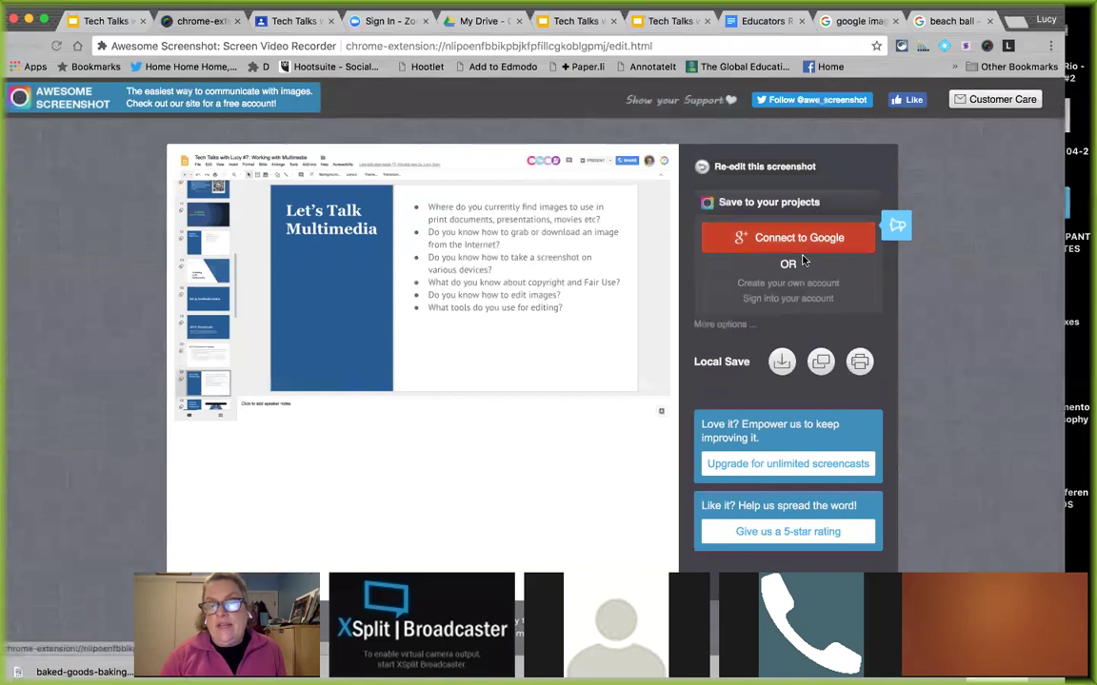
Step: Save the slide screenshot to the computer as a PNG image
left_click(779, 363)
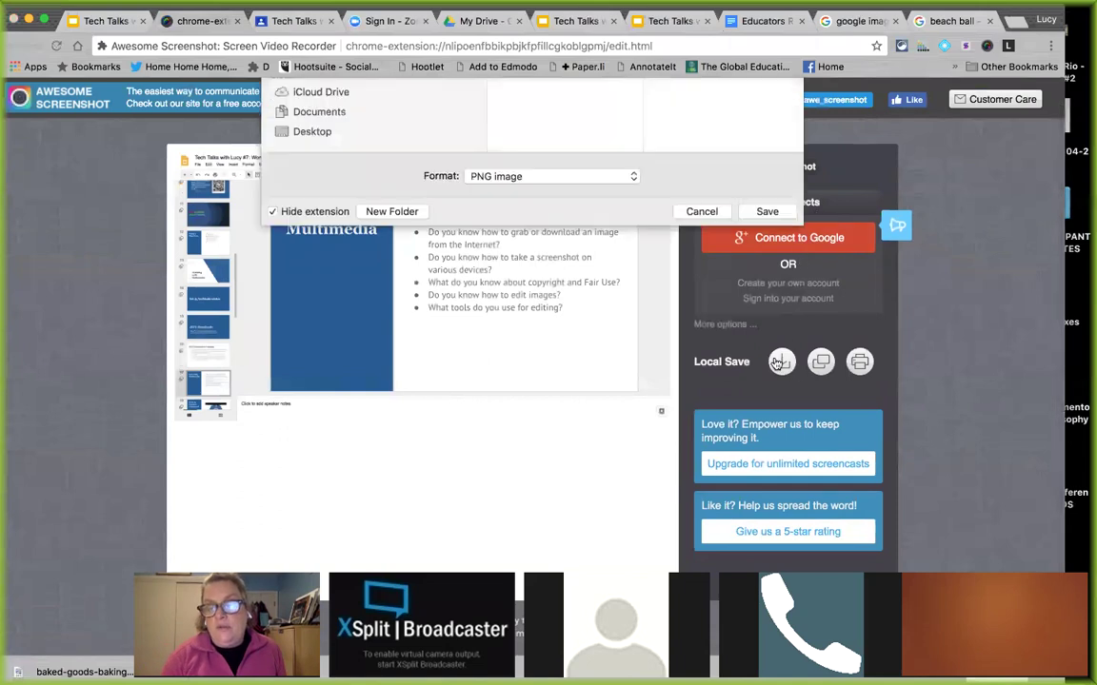
left_click(766, 516)
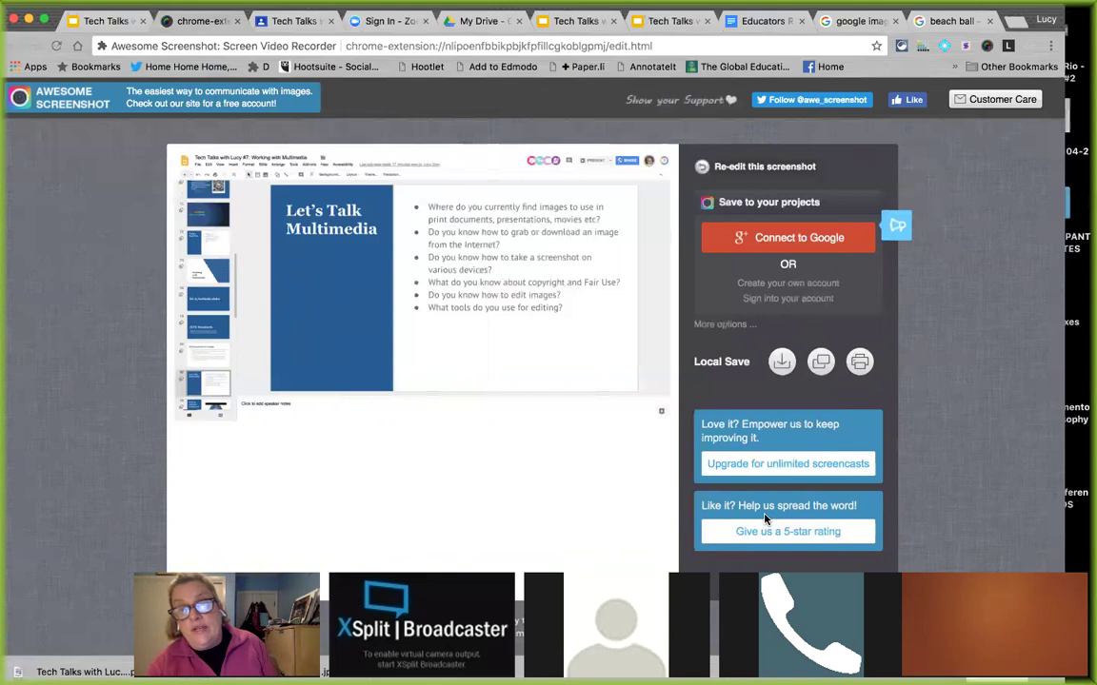
Step: Open the Chrome Web Store in a new tab to browse its extensions
left_click(1019, 21)
type("we")
key("BackSpace")
key("BackSpace")
type("chrome")
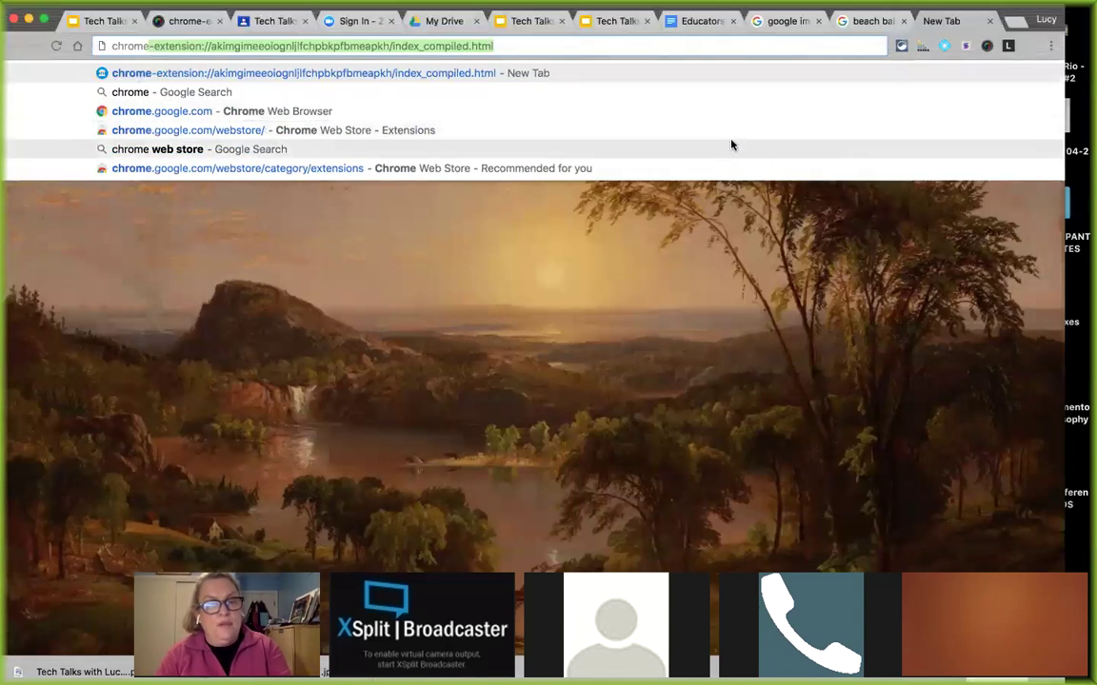
left_click(713, 137)
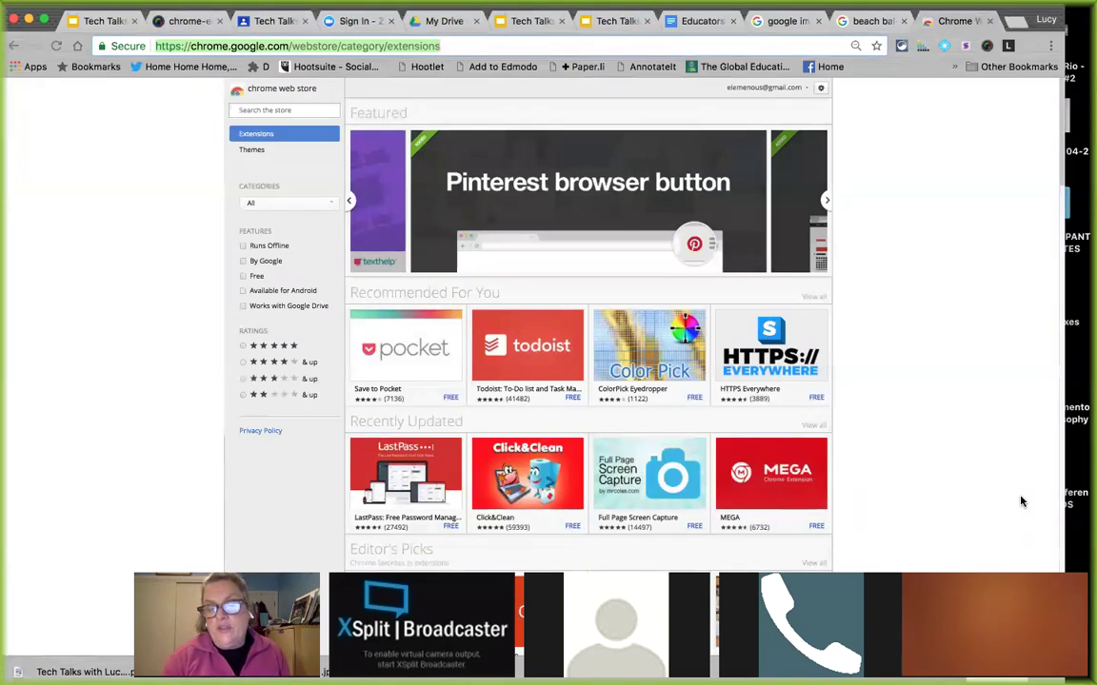
Step: Look over the featured extensions and search the store for "screenshot"
scroll(869, 416, "down", 2)
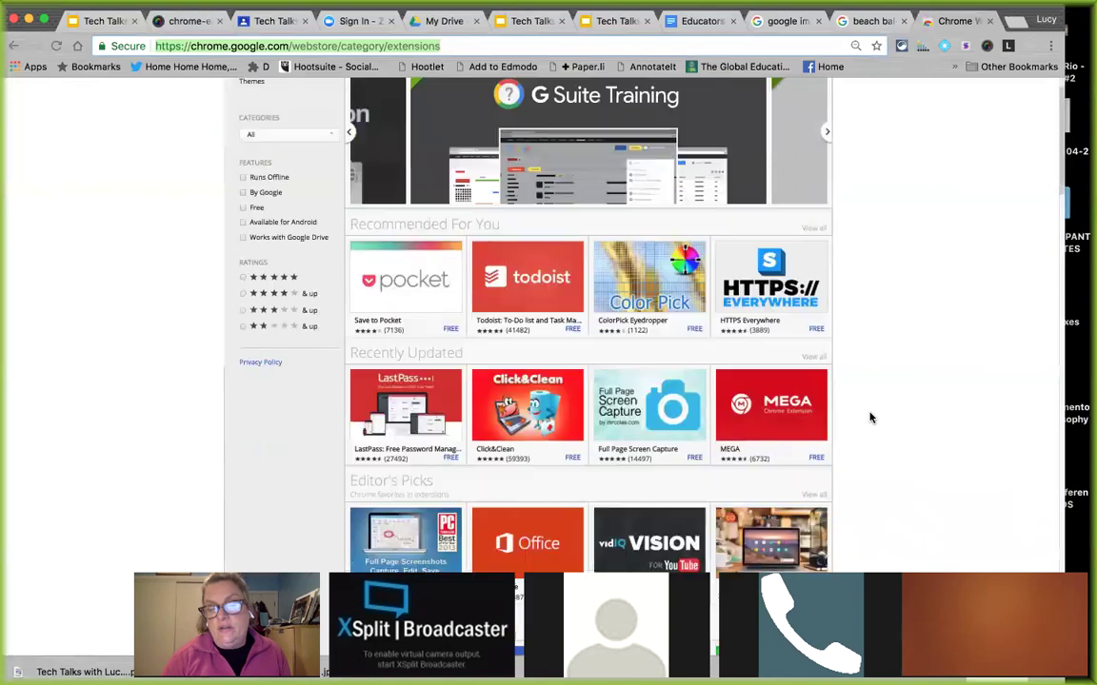
scroll(869, 416, "down", 2)
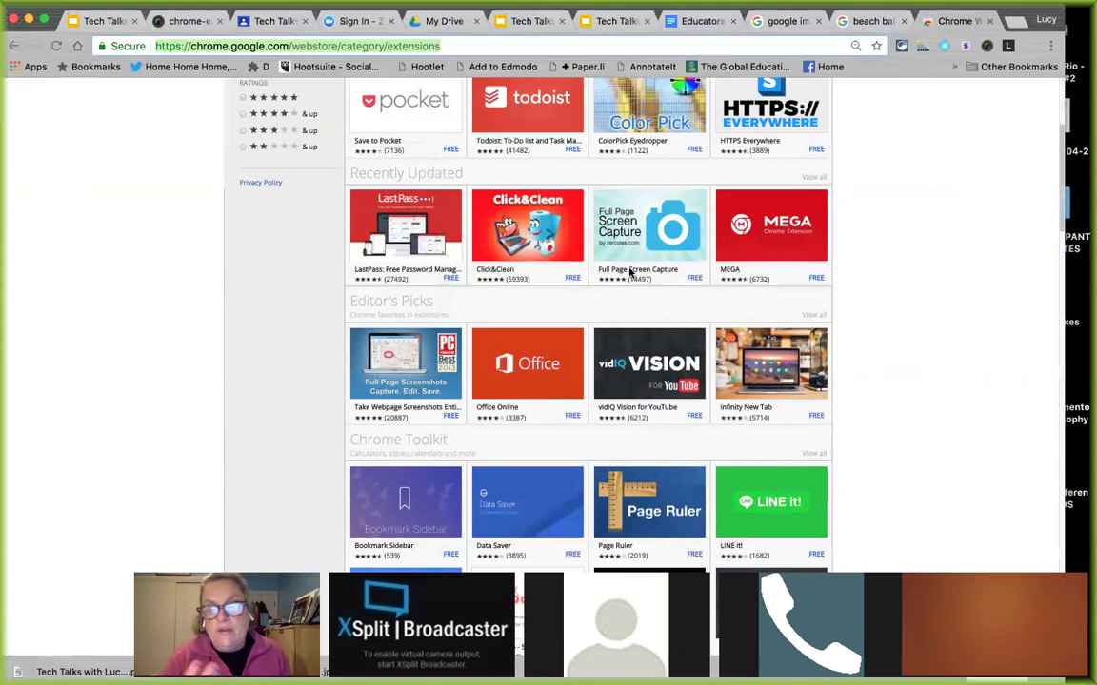
scroll(411, 372, "down", 2)
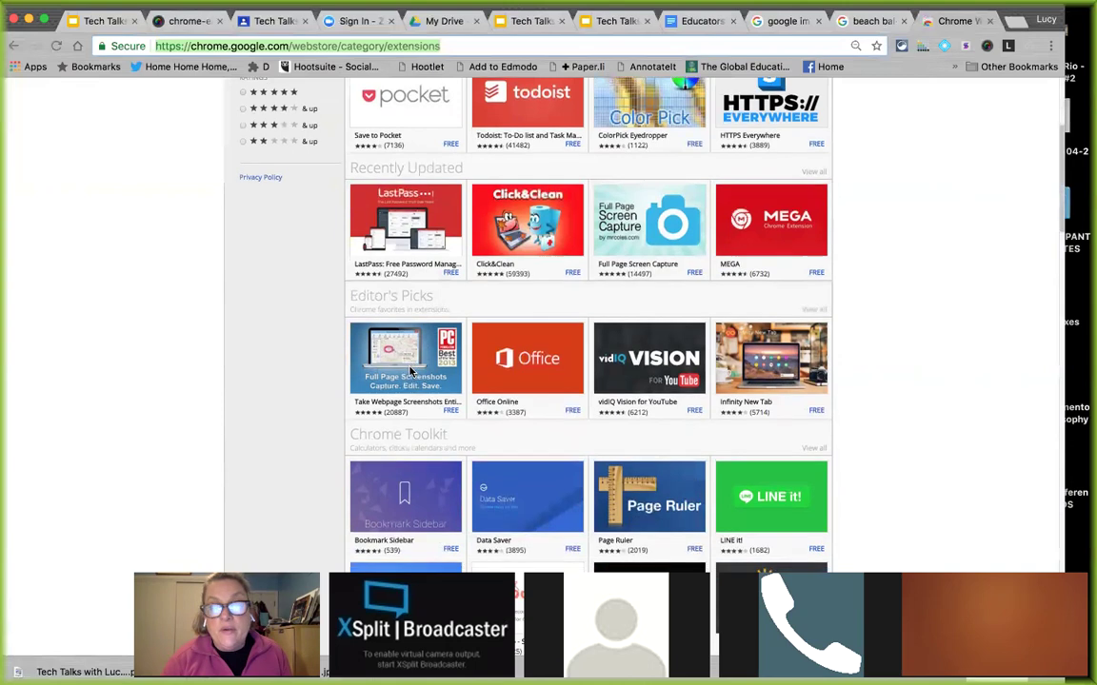
scroll(412, 371, "up", 5)
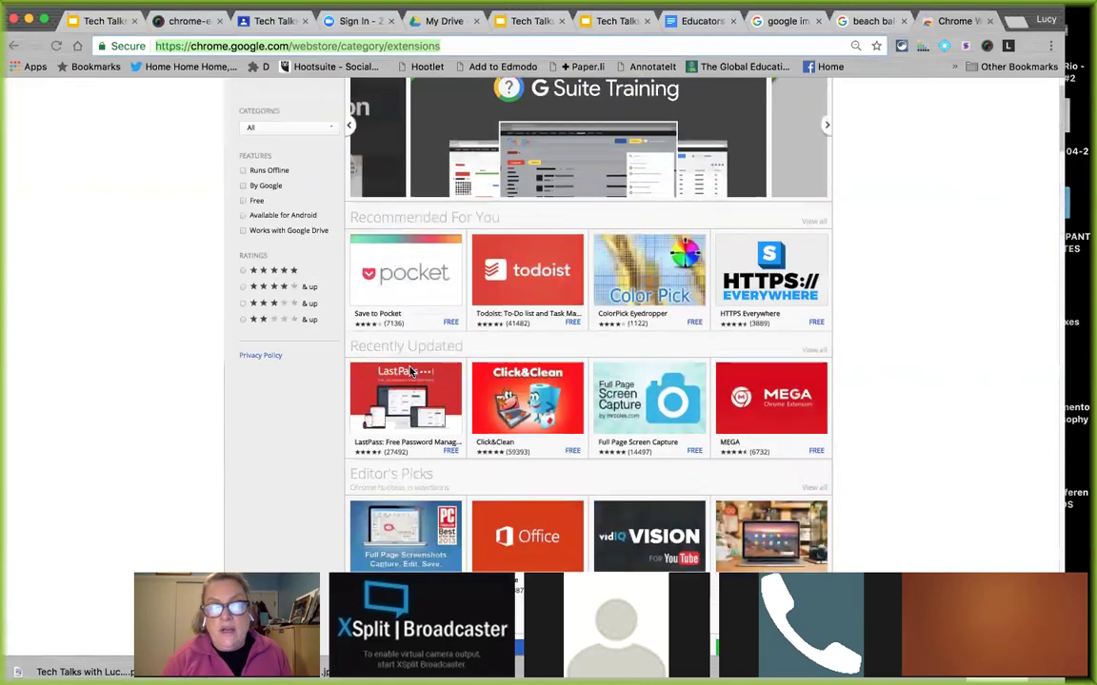
left_click(250, 106)
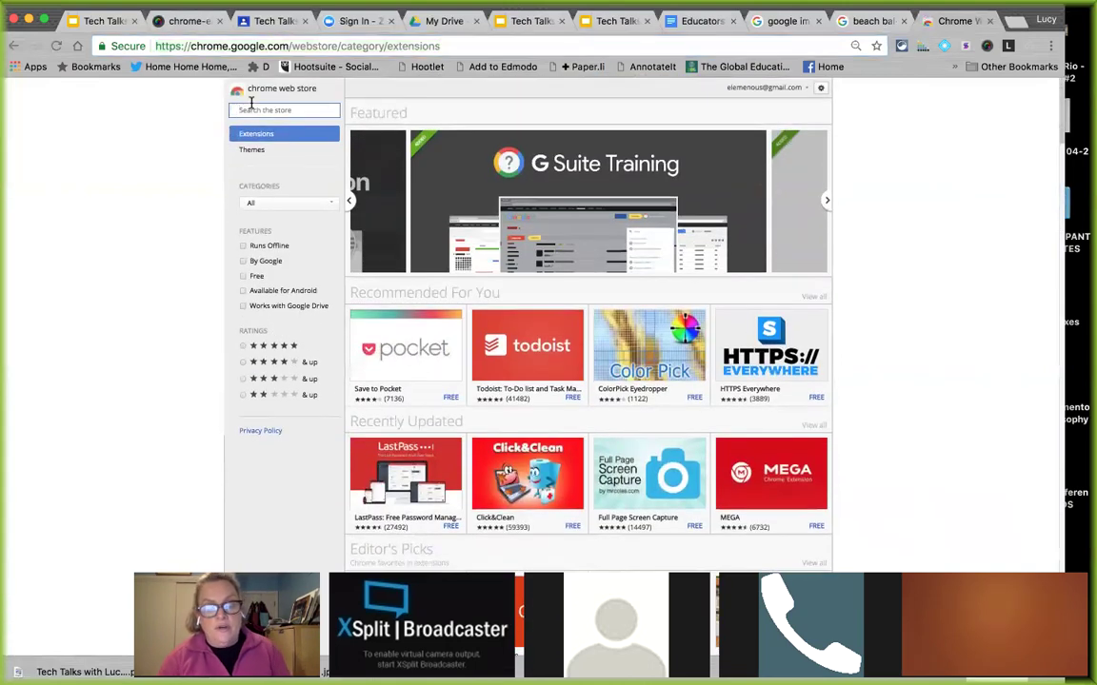
type("screenshot")
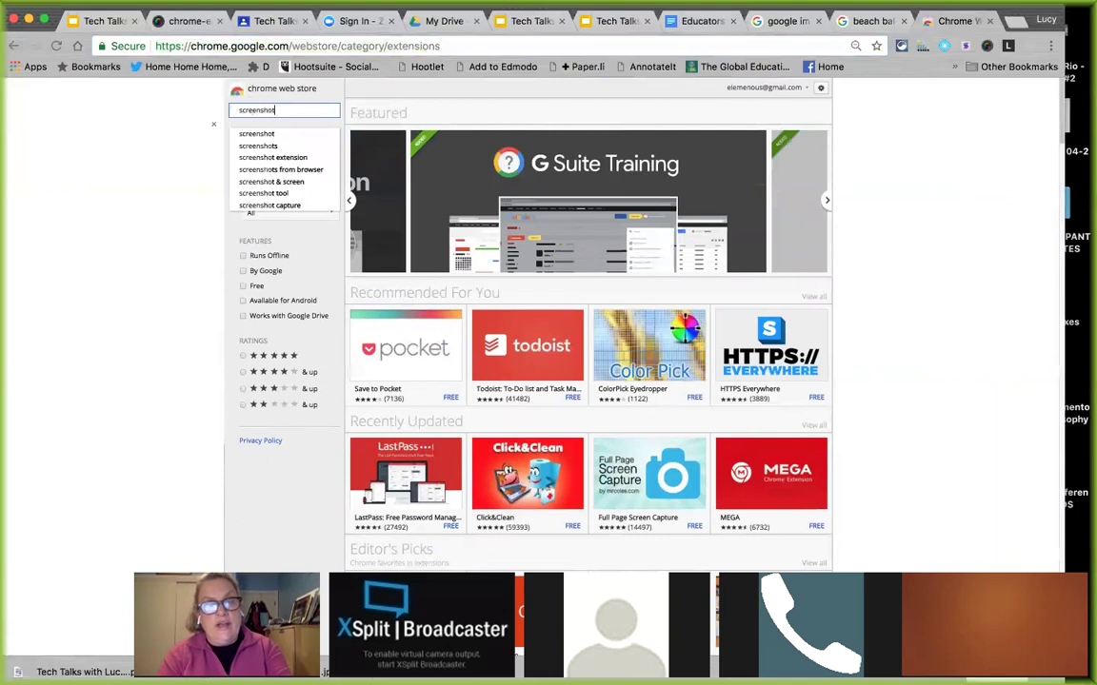
key("Return")
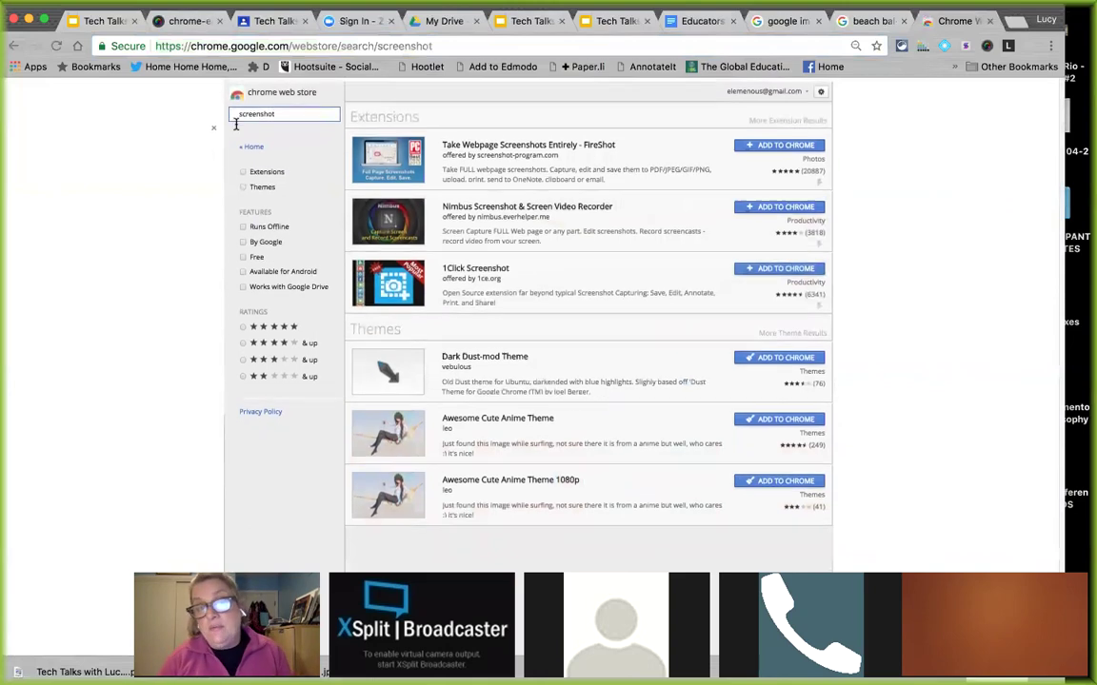
Step: Replace the store search with "Awesome screenshot" and run it
left_click_drag(240, 110, 273, 111)
type("A")
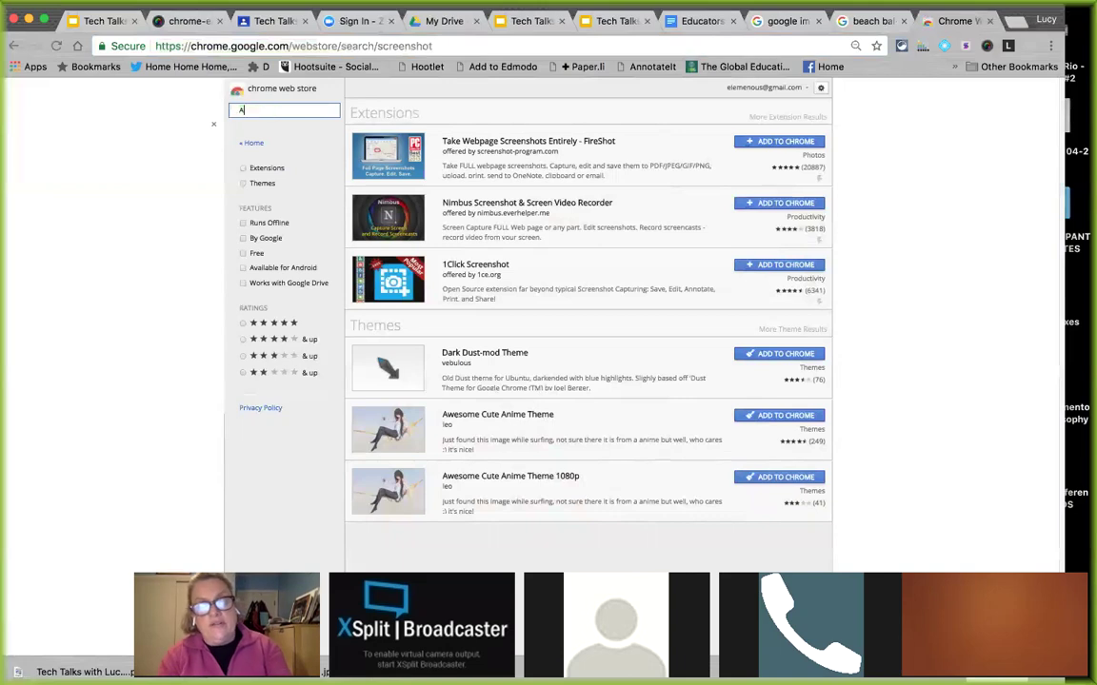
type("wesome screenshot")
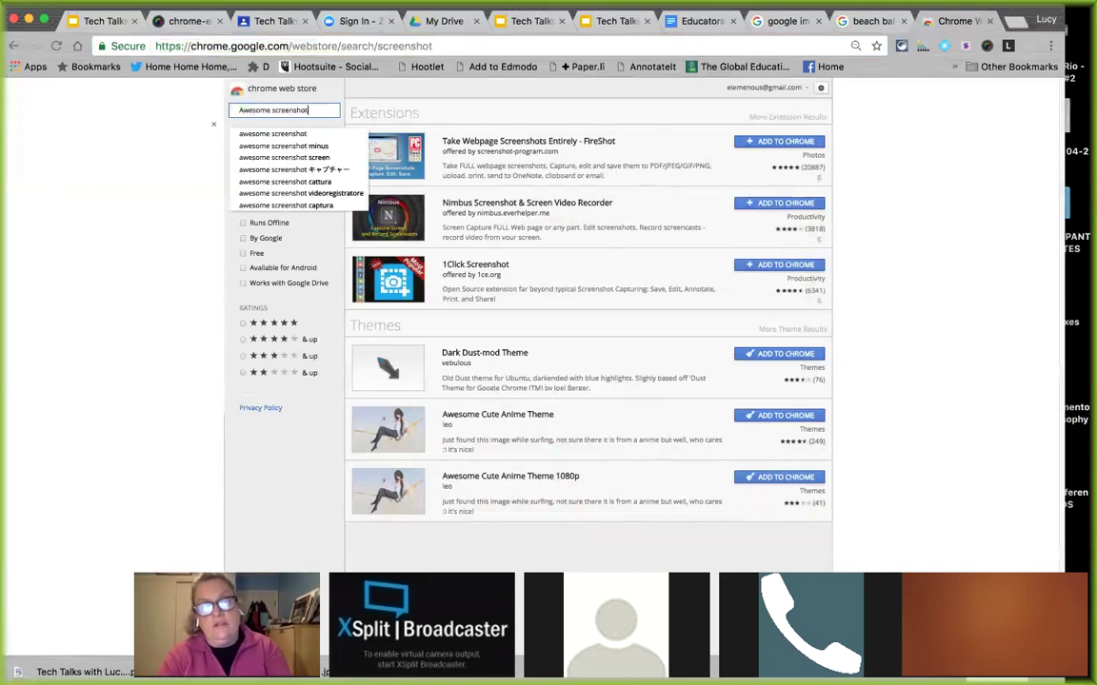
key("Return")
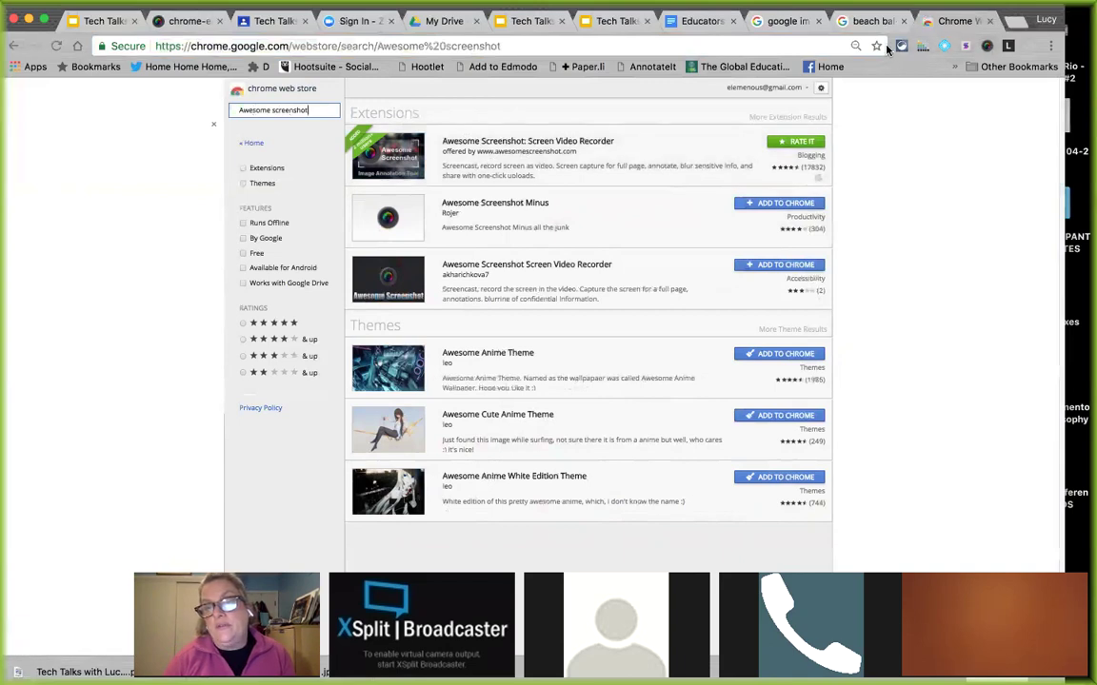
Step: Shrink the row of extension icons beside the address bar and view the hidden extensions in the browser's main menu
left_click_drag(888, 46, 926, 45)
left_click(1050, 47)
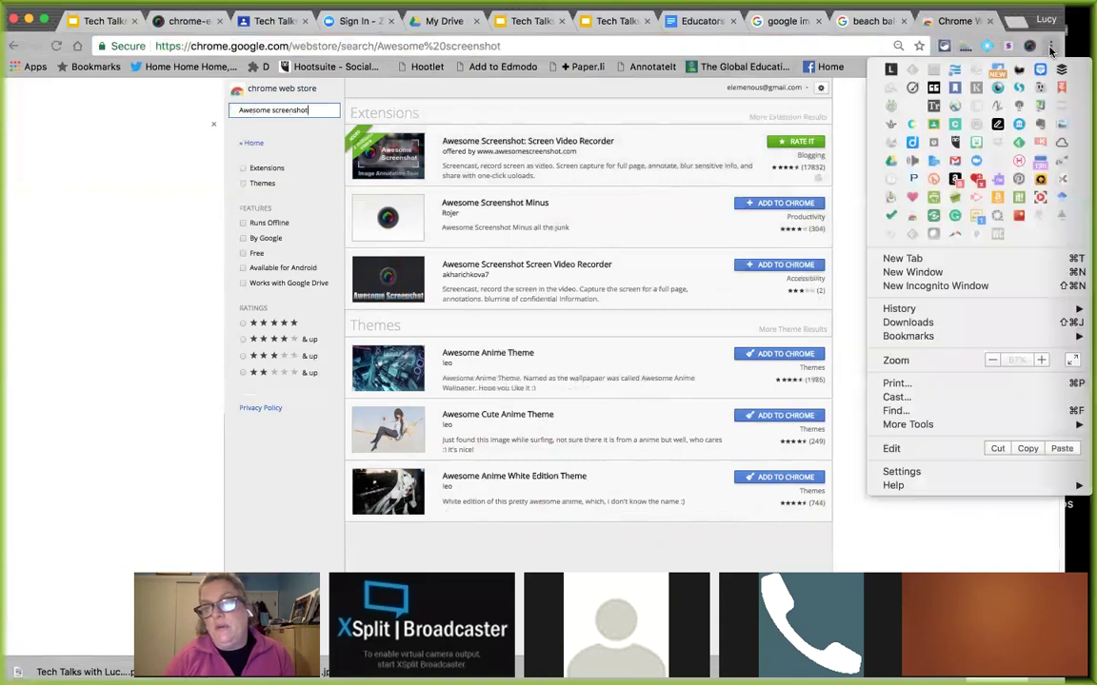
left_click(1051, 47)
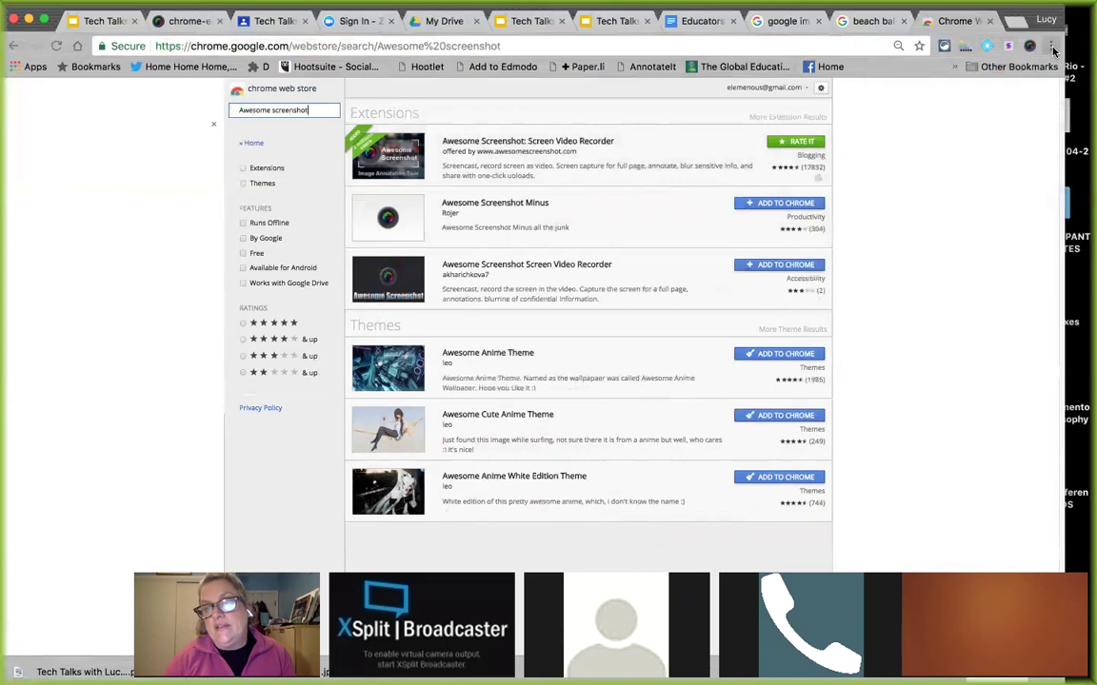
left_click(1052, 48)
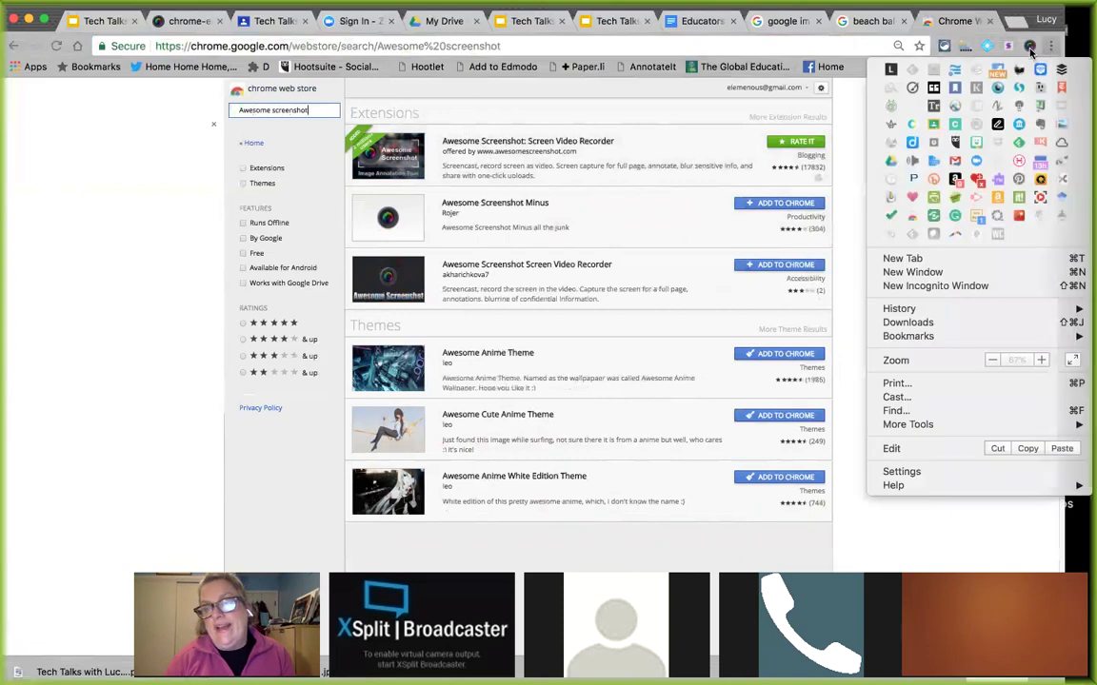
left_click(850, 144)
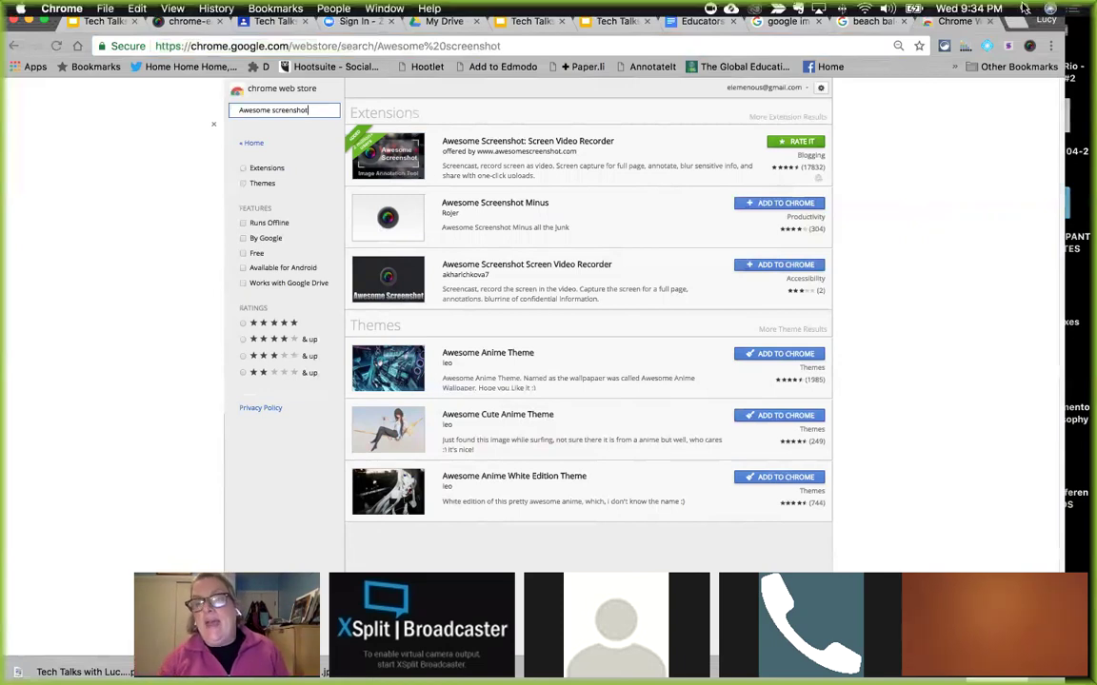
Step: Launch Grab through a system search and capture a selection covering the upper-left part of the web store results page
left_click(1026, 9)
type("Grab")
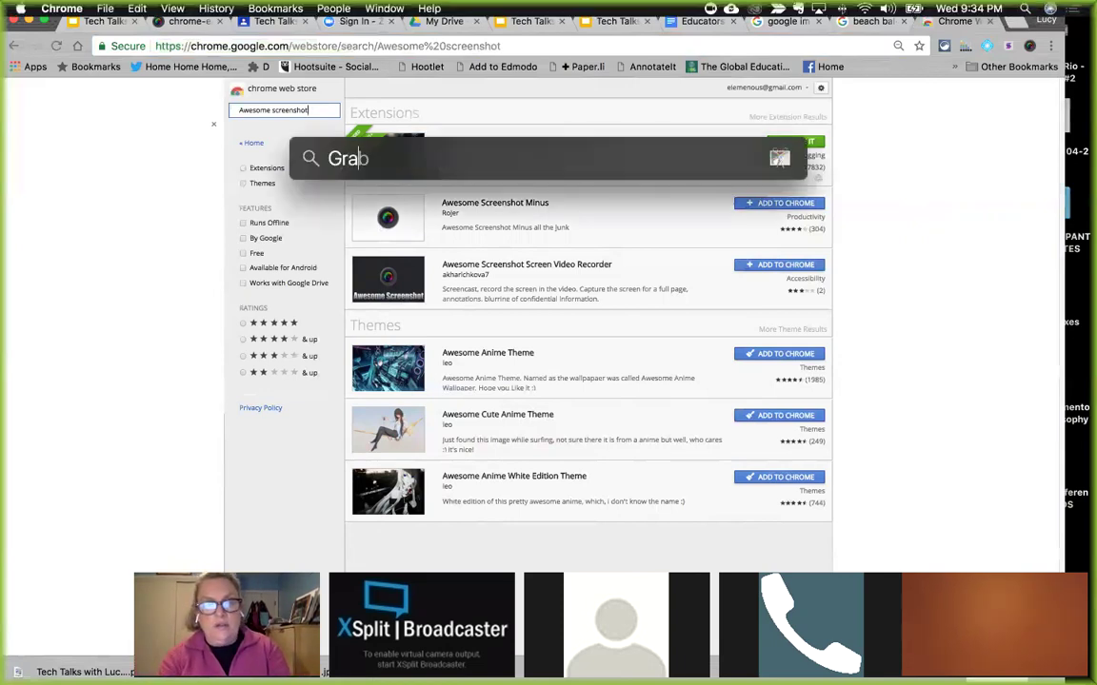
key("Return")
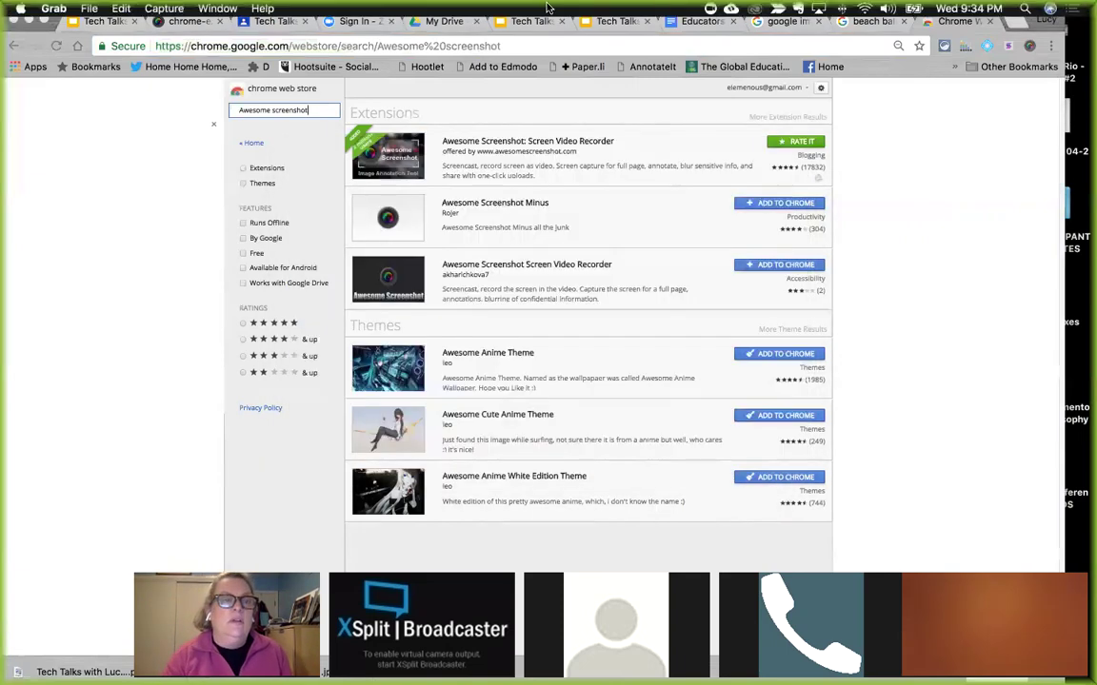
left_click(162, 9)
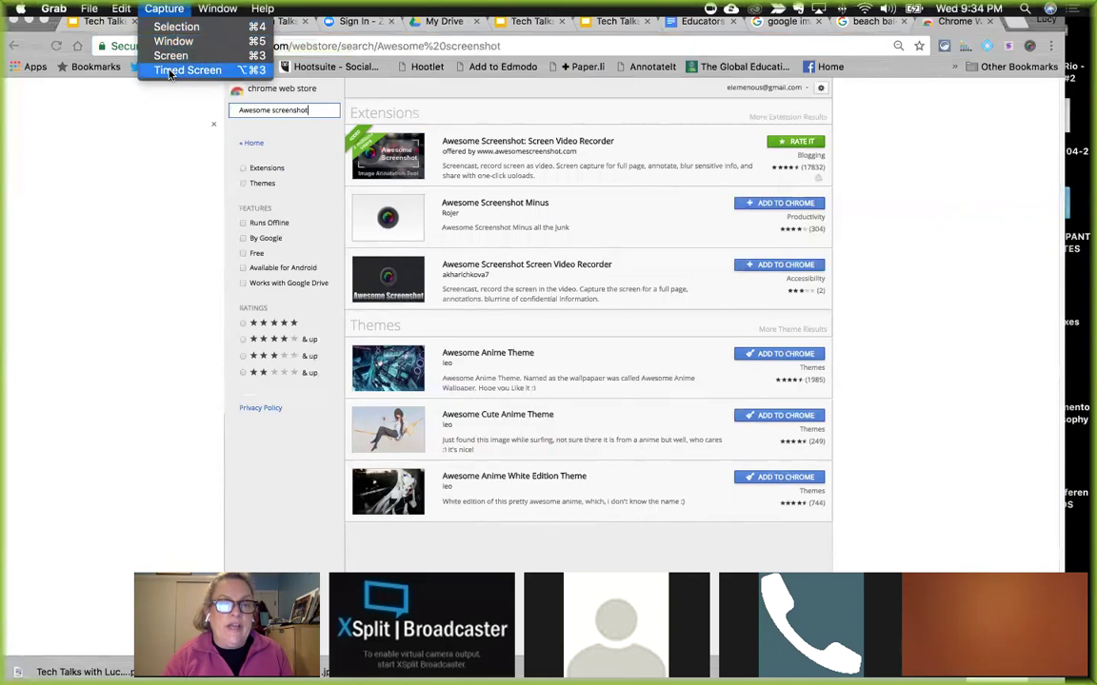
left_click(172, 26)
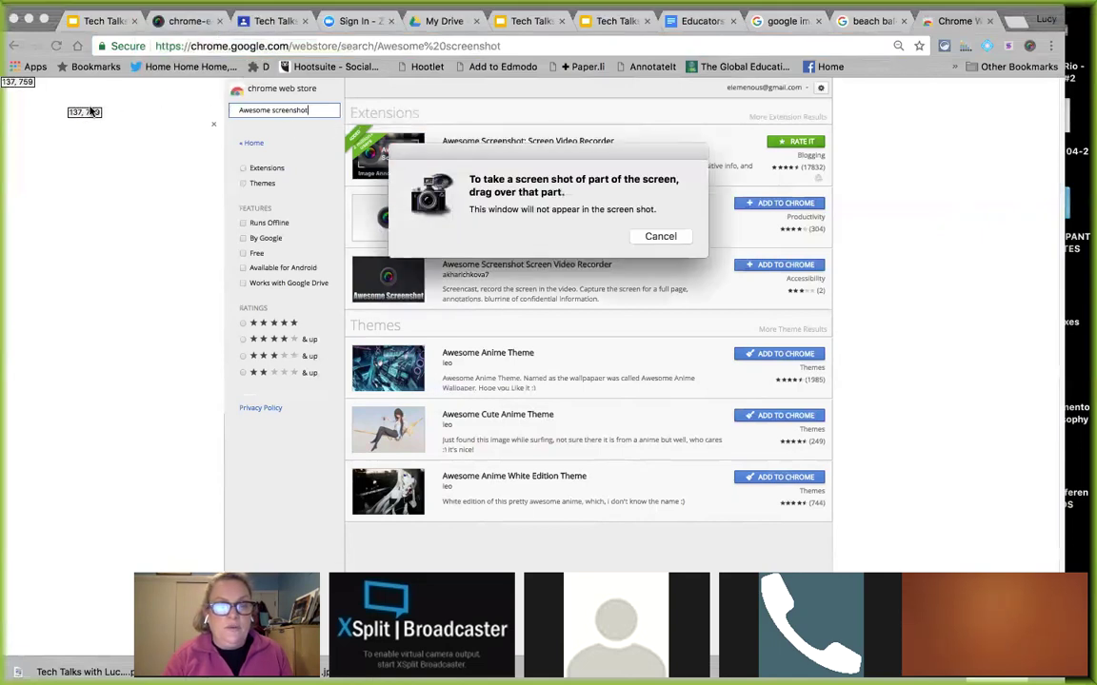
left_click_drag(132, 89, 566, 355)
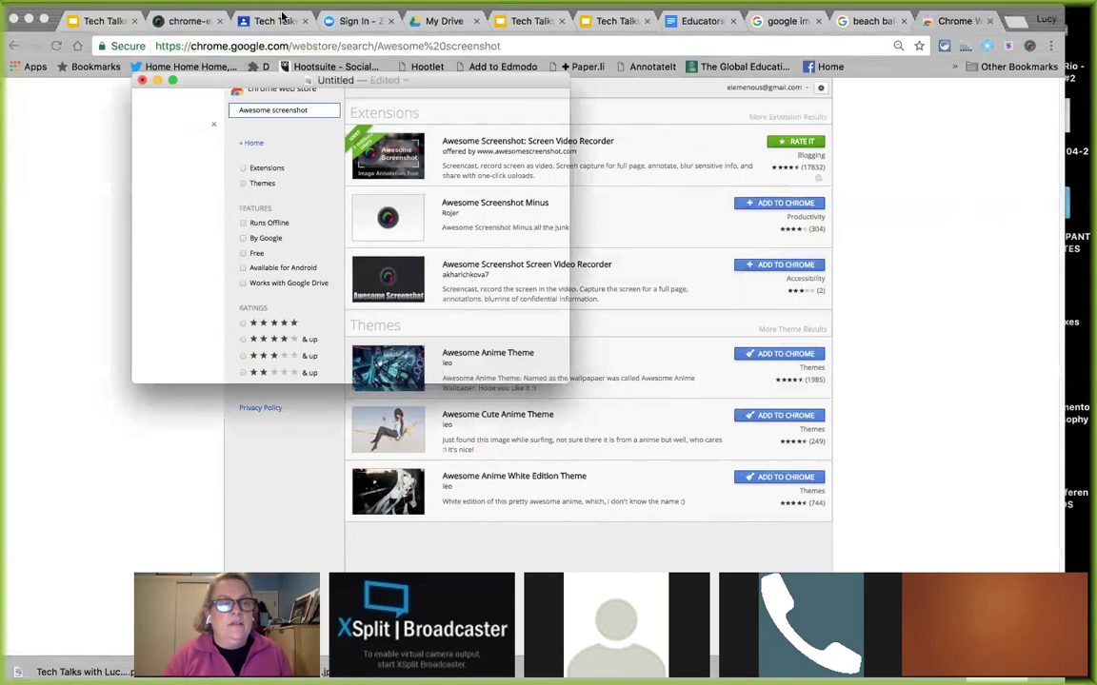
Step: Save the captured selection under a file name made of the owner's first name followed by "sscreenshot"
mouse_move(214, 4)
left_click(85, 8)
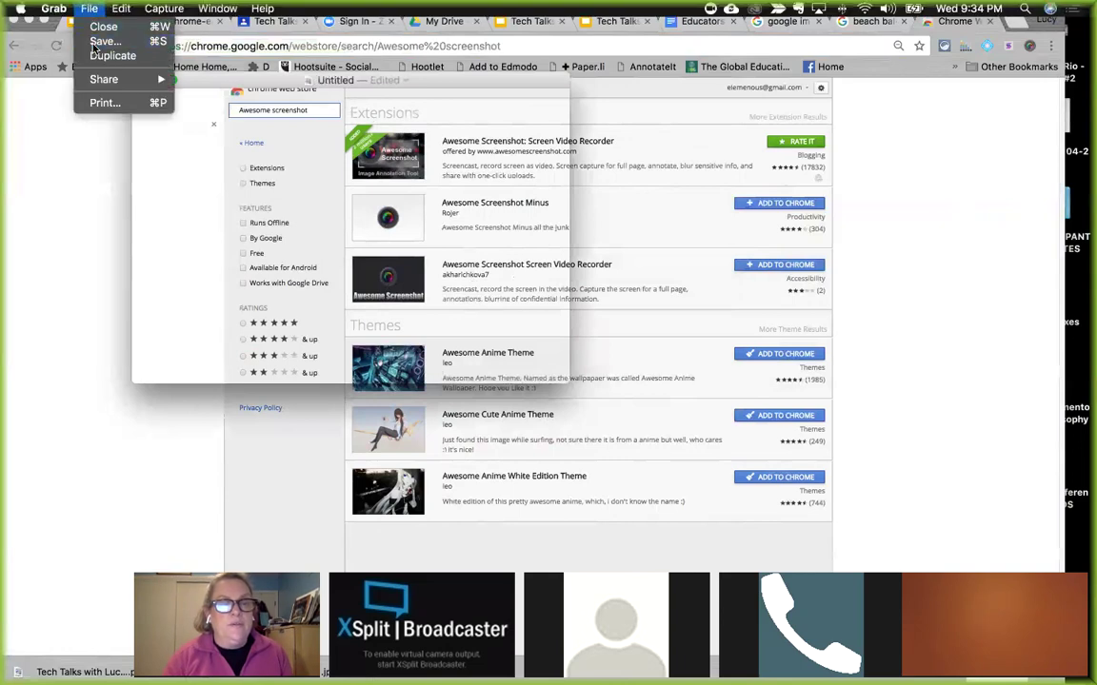
left_click(95, 42)
type("Lucysscreenshot")
key("Return")
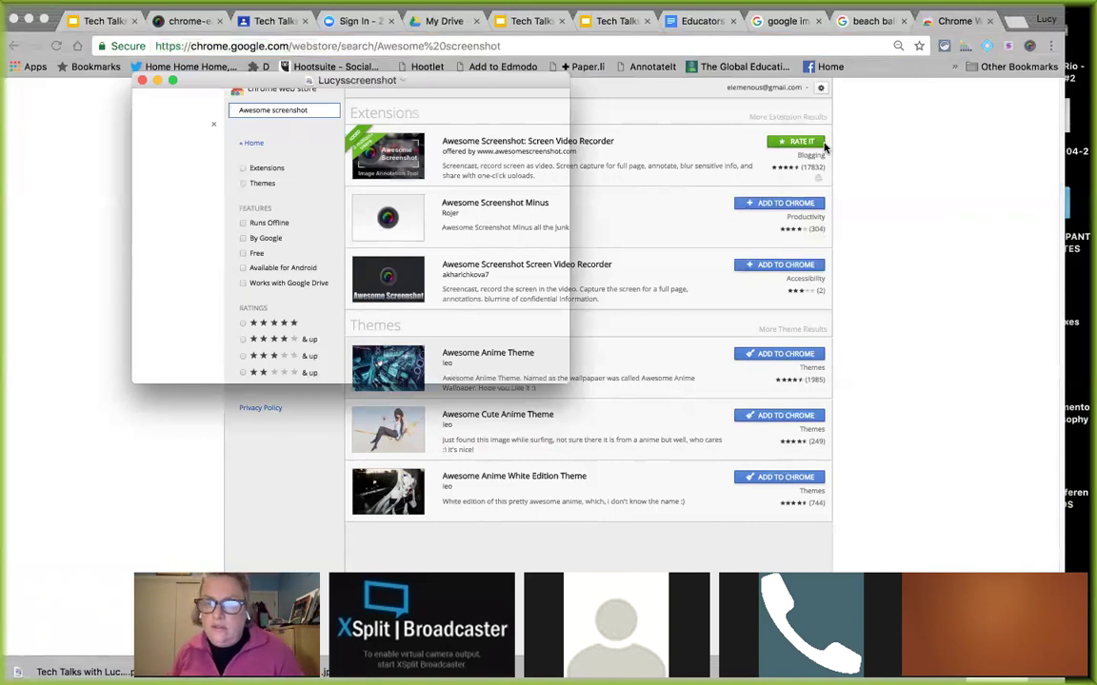
Step: Search Google in a new Chrome tab for "keyboard shortcuts for screenshot on pc" and look through the results
left_click(1014, 26)
type("keyboar")
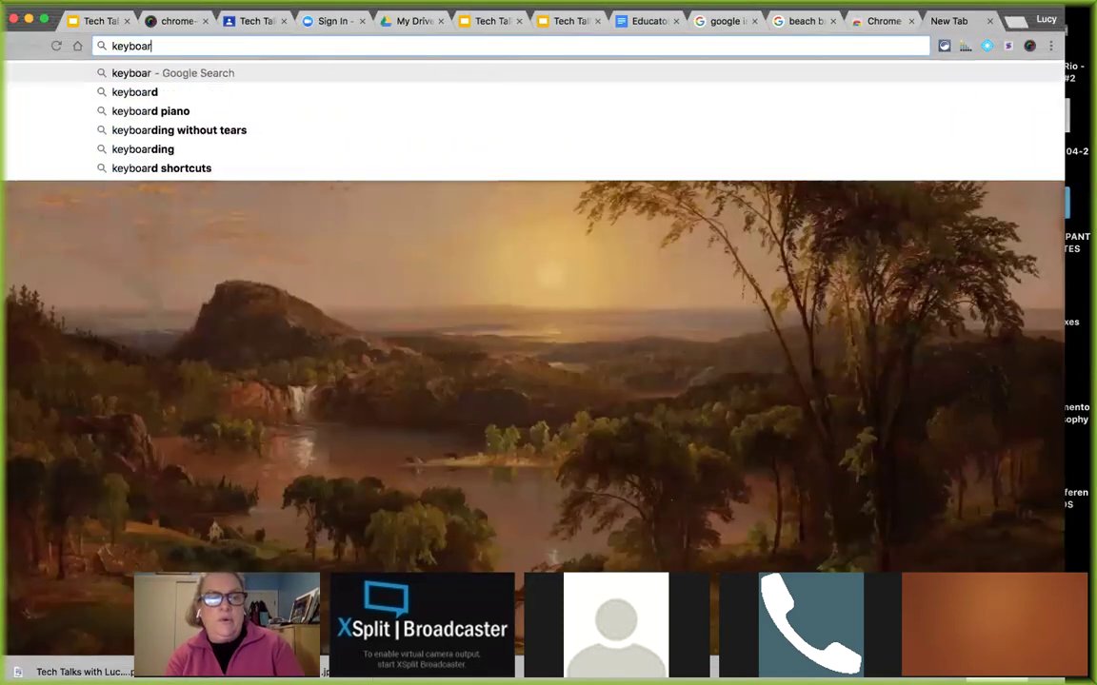
type("d shortb")
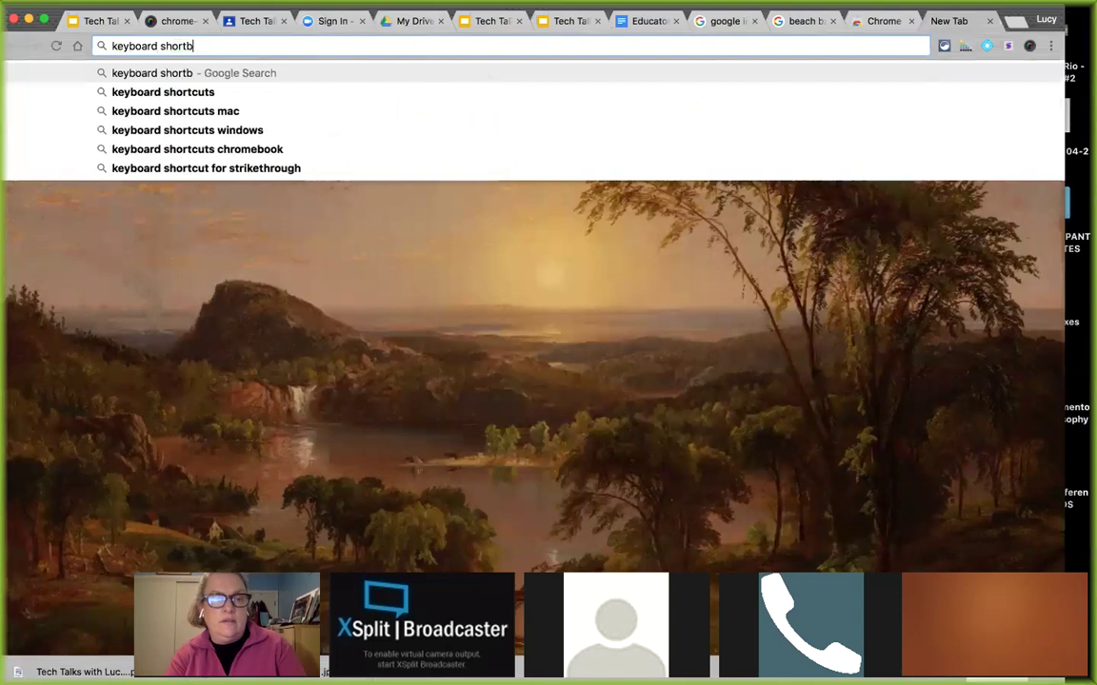
key("BackSpace")
type("cuts for ")
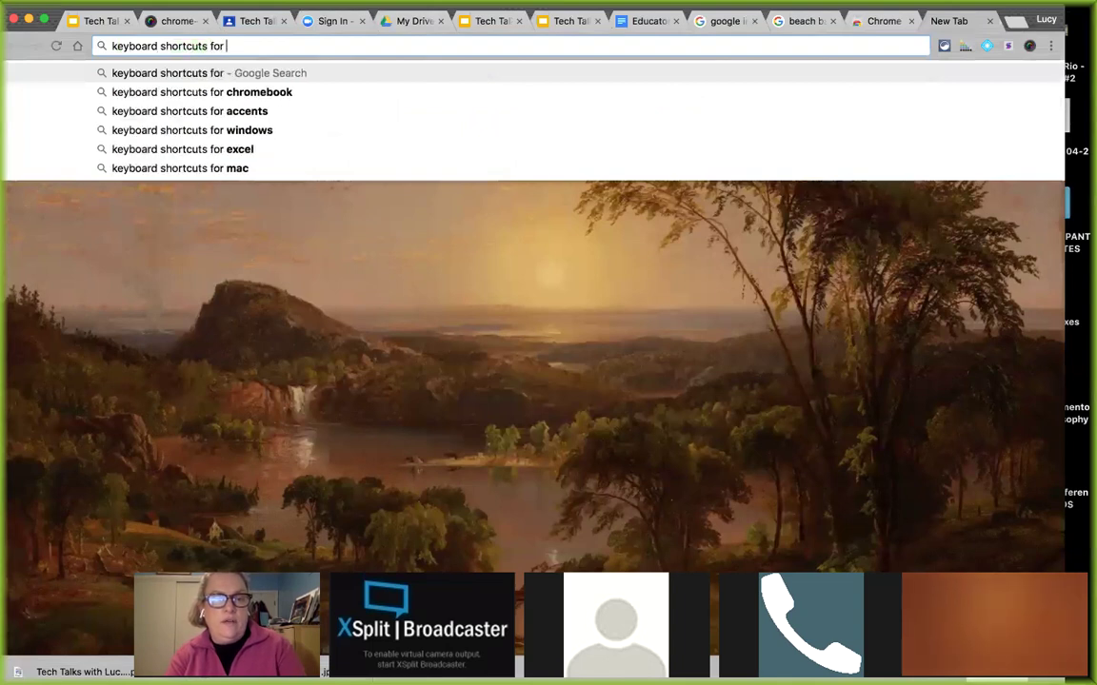
type("scre")
key("BackSpace")
key("BackSpace")
type("reen")
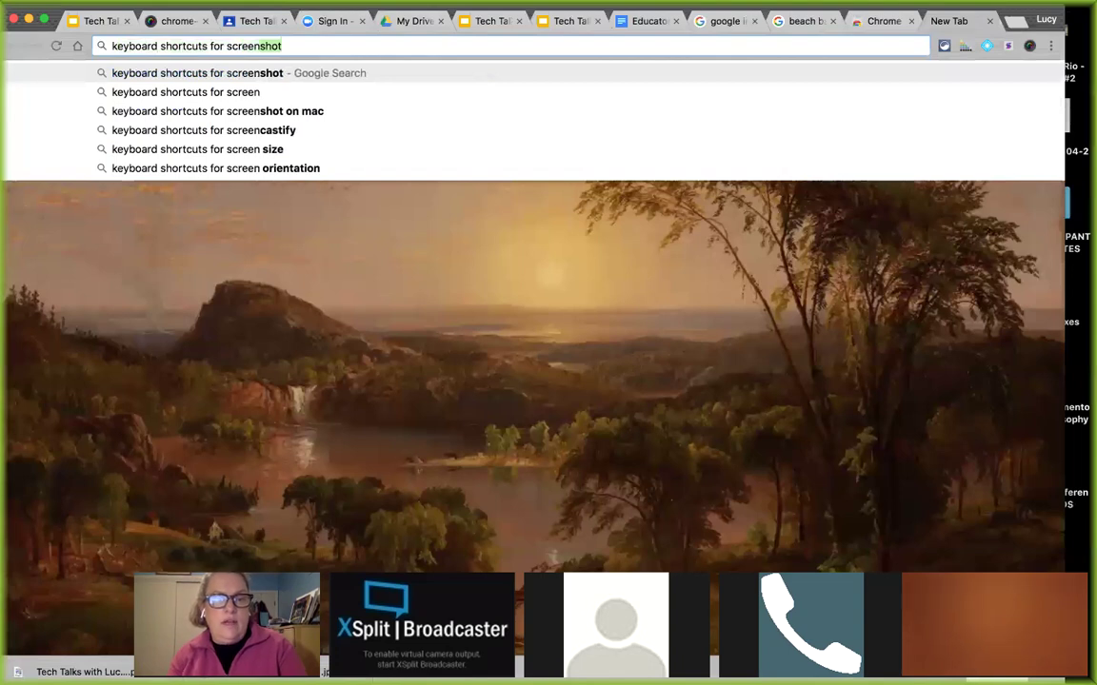
type("shot on")
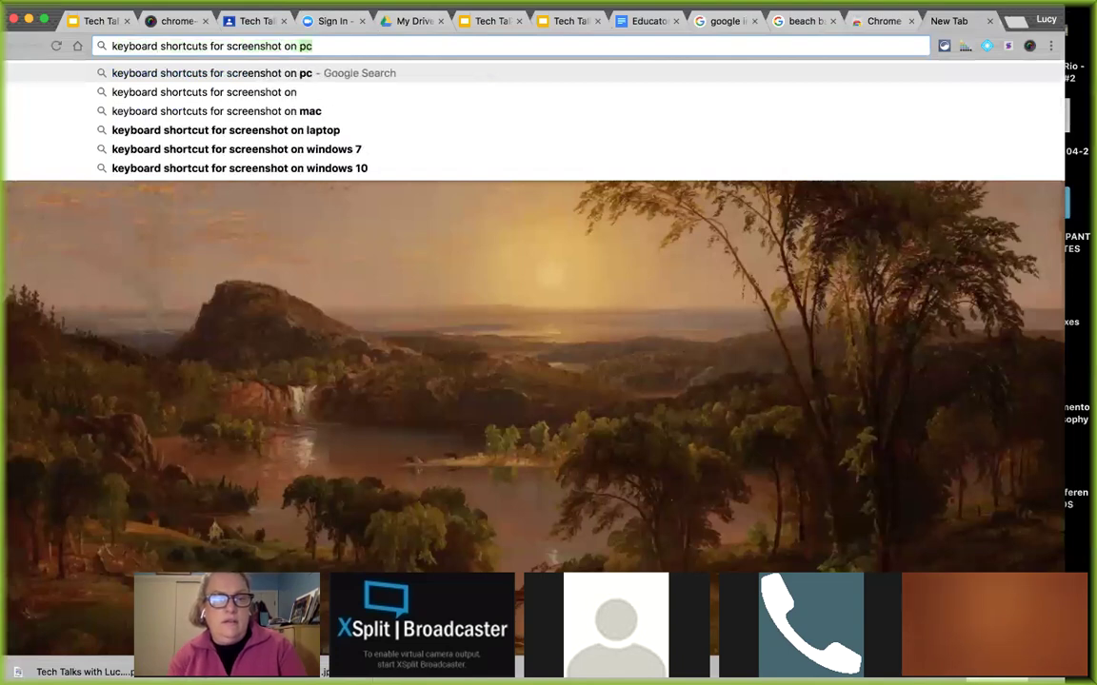
key("Return")
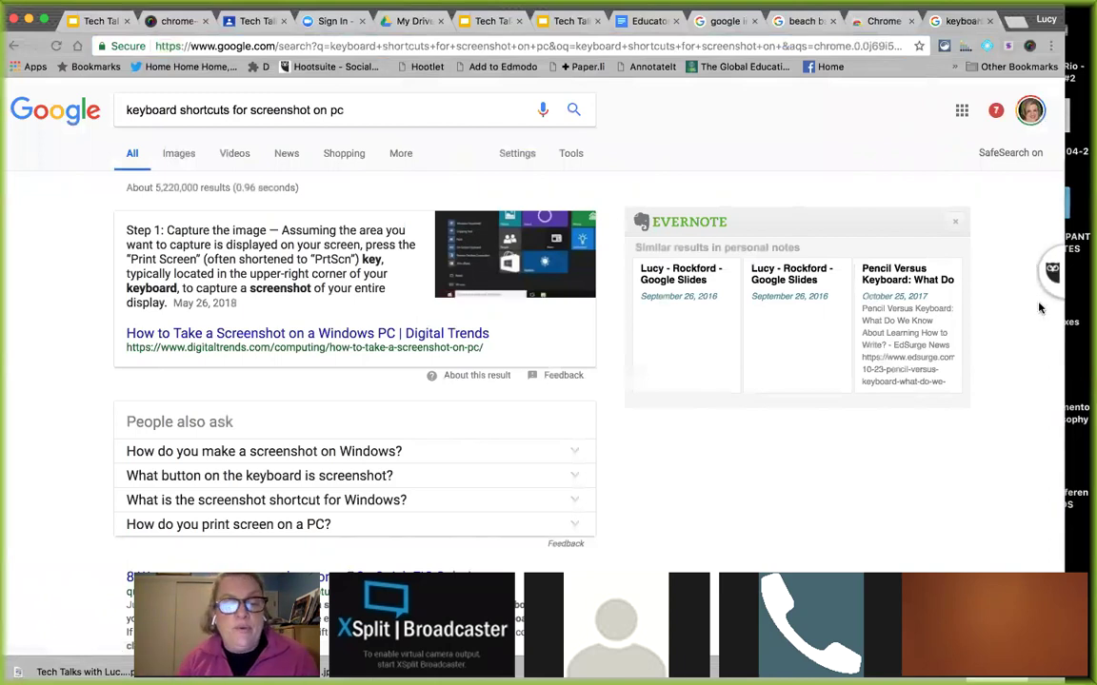
scroll(850, 486, "down", 5)
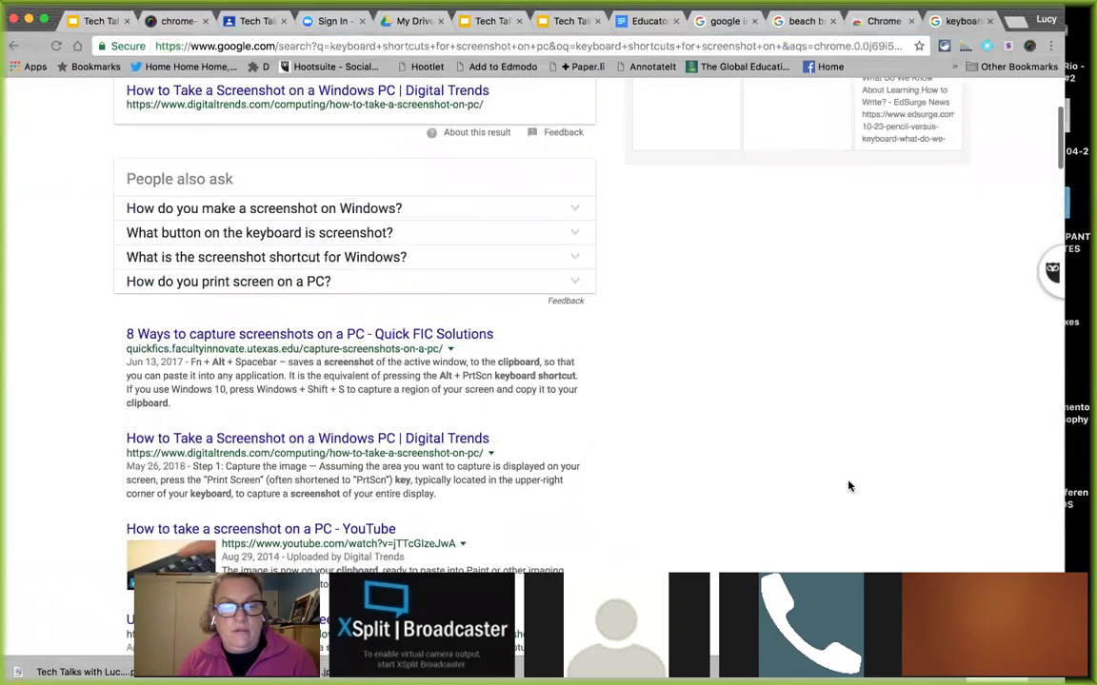
scroll(773, 420, "down", 3)
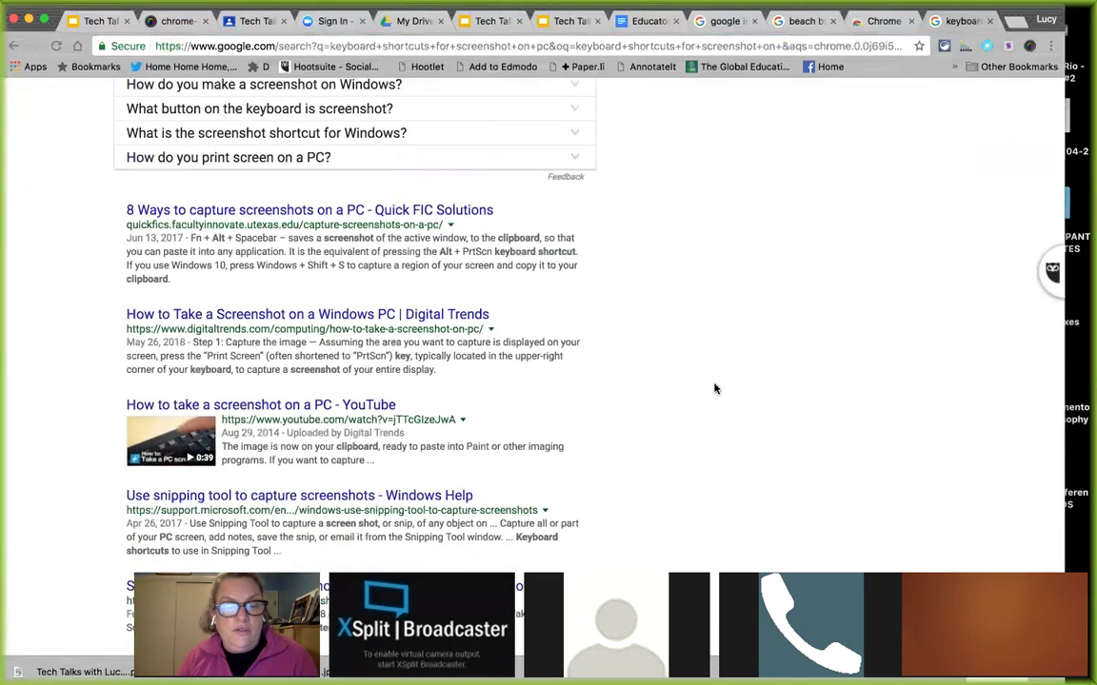
scroll(715, 388, "down", 4)
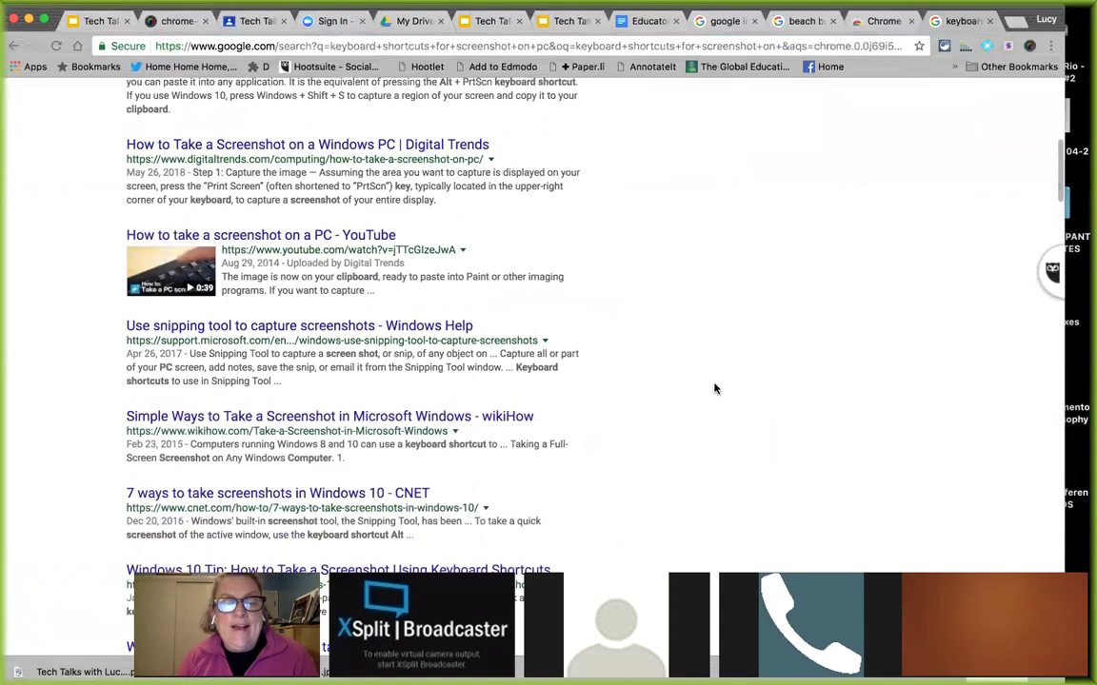
scroll(715, 389, "up", 12)
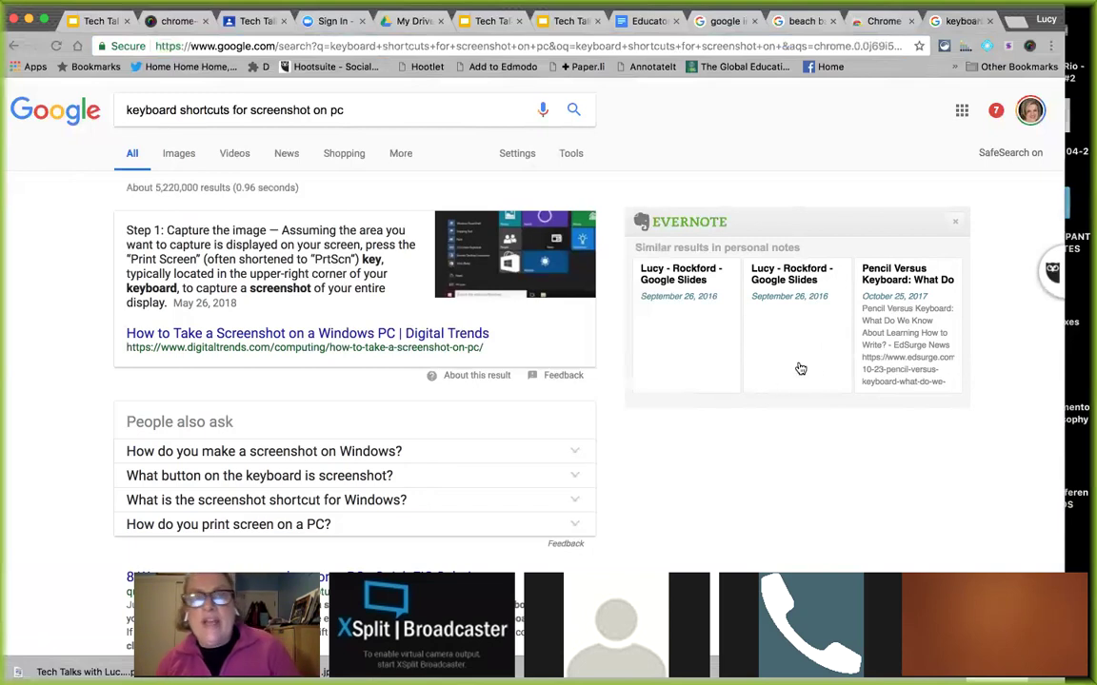
Step: Switch to Finder and open a new window listing the recent files
key("super+Tab")
key("super+Tab")
key("super+Tab")
key("super+Tab")
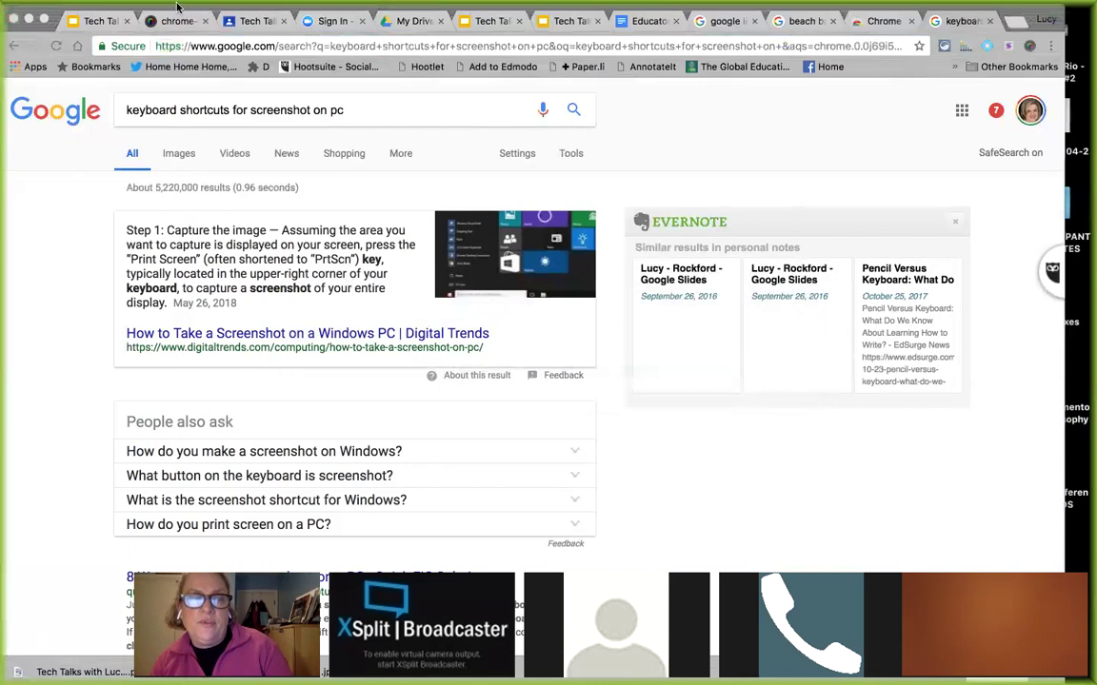
left_click(97, 8)
left_click(114, 27)
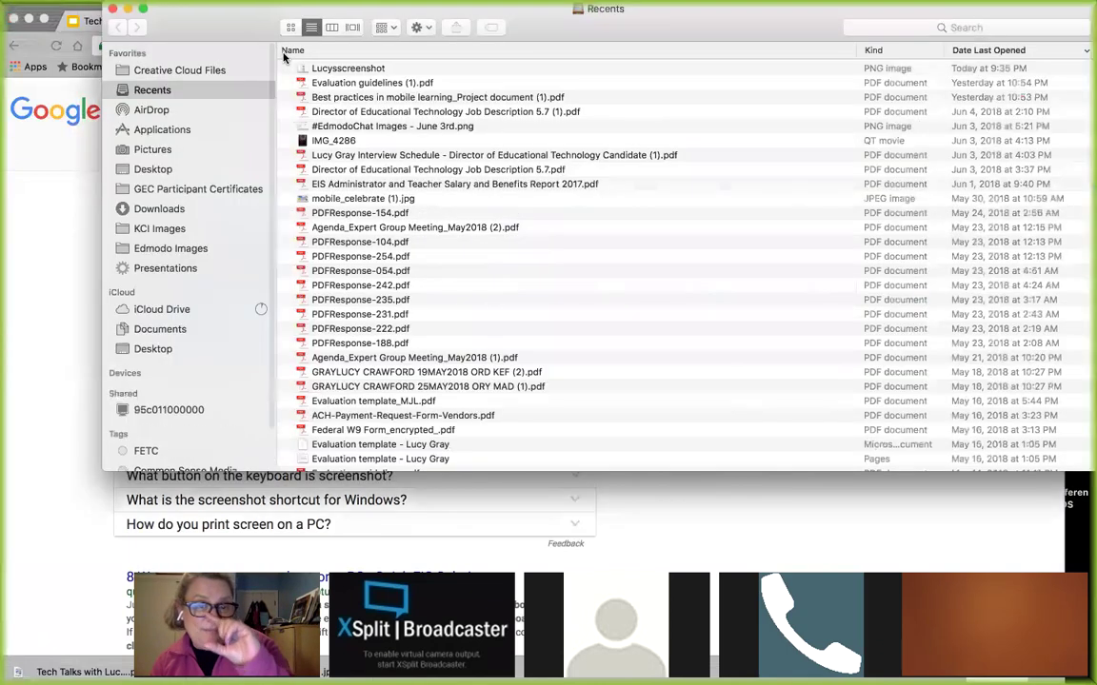
Step: Open the newly saved screenshot from the recent files in Preview and expand it to full screen
left_click(326, 72)
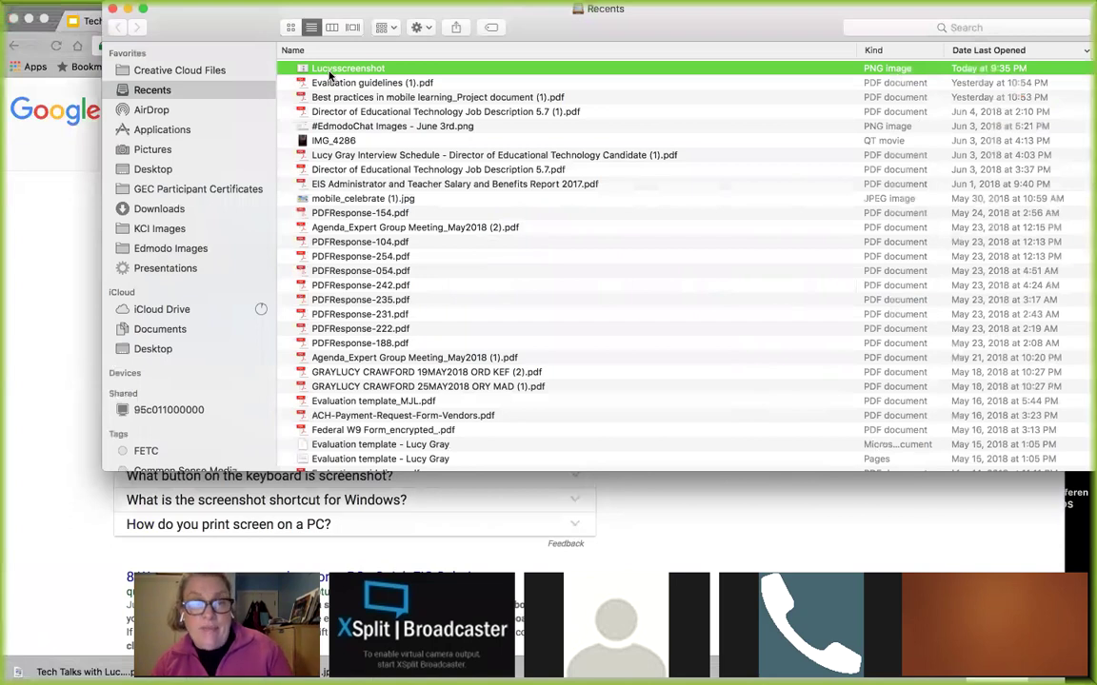
right_click(330, 69)
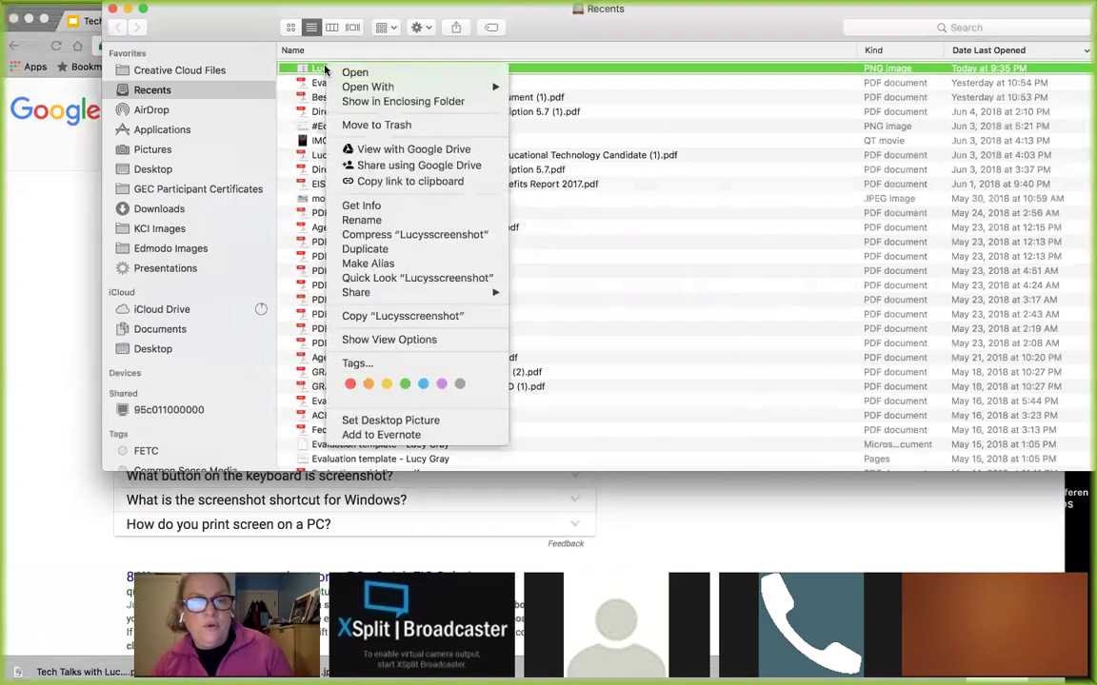
mouse_move(339, 88)
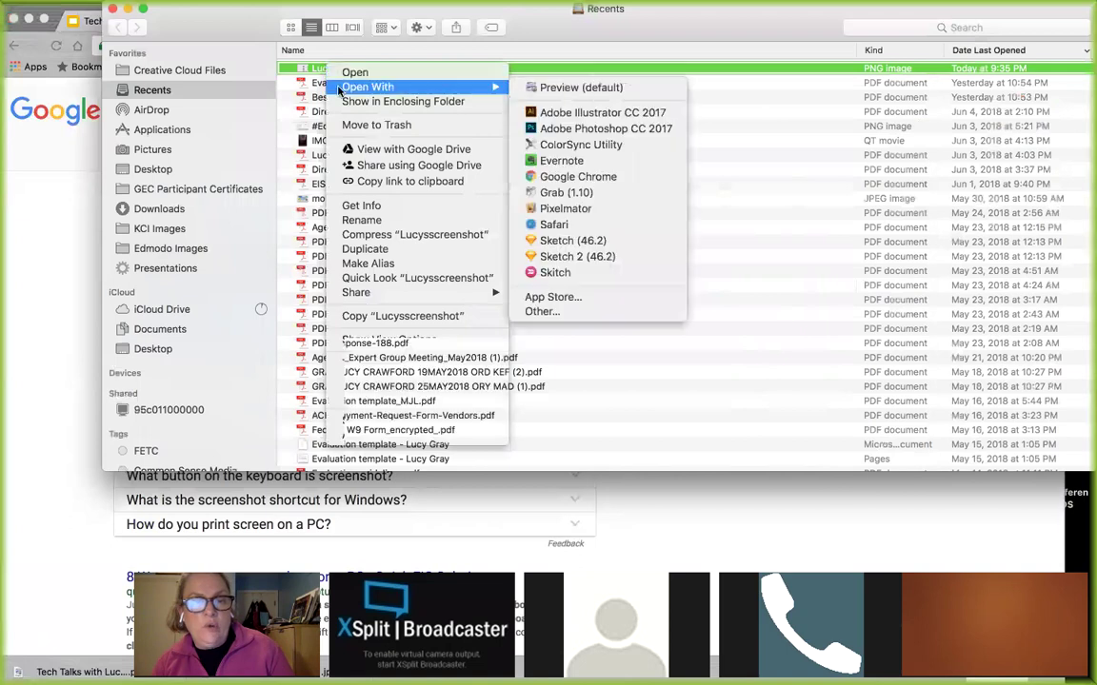
left_click(540, 88)
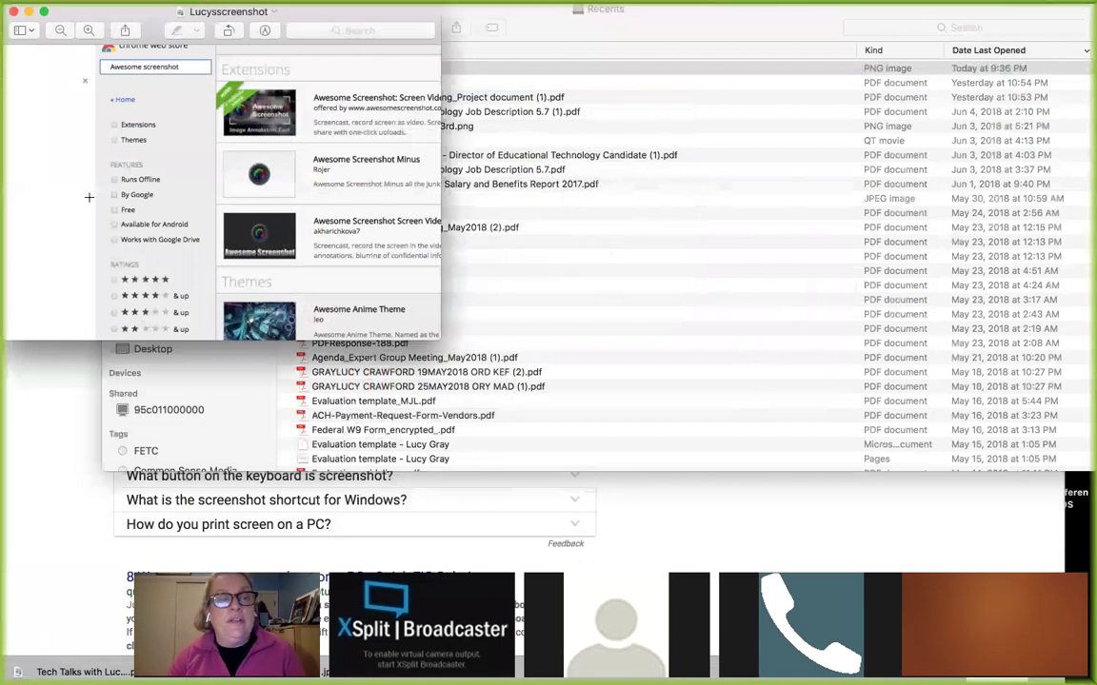
left_click_drag(87, 15, 514, 172)
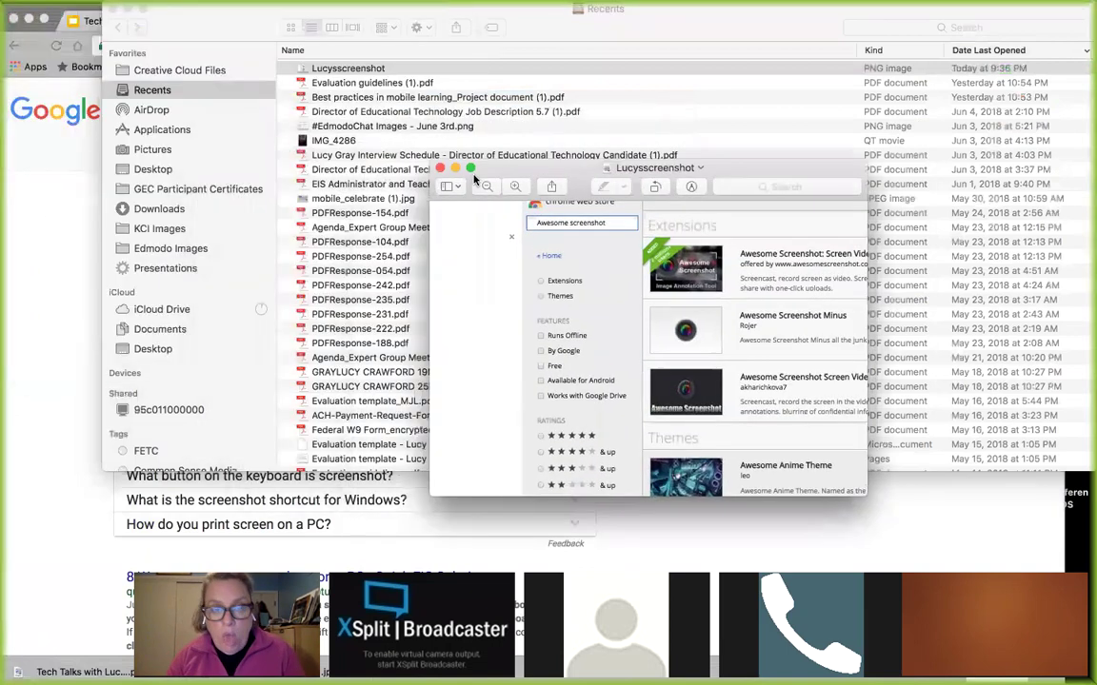
left_click(471, 172)
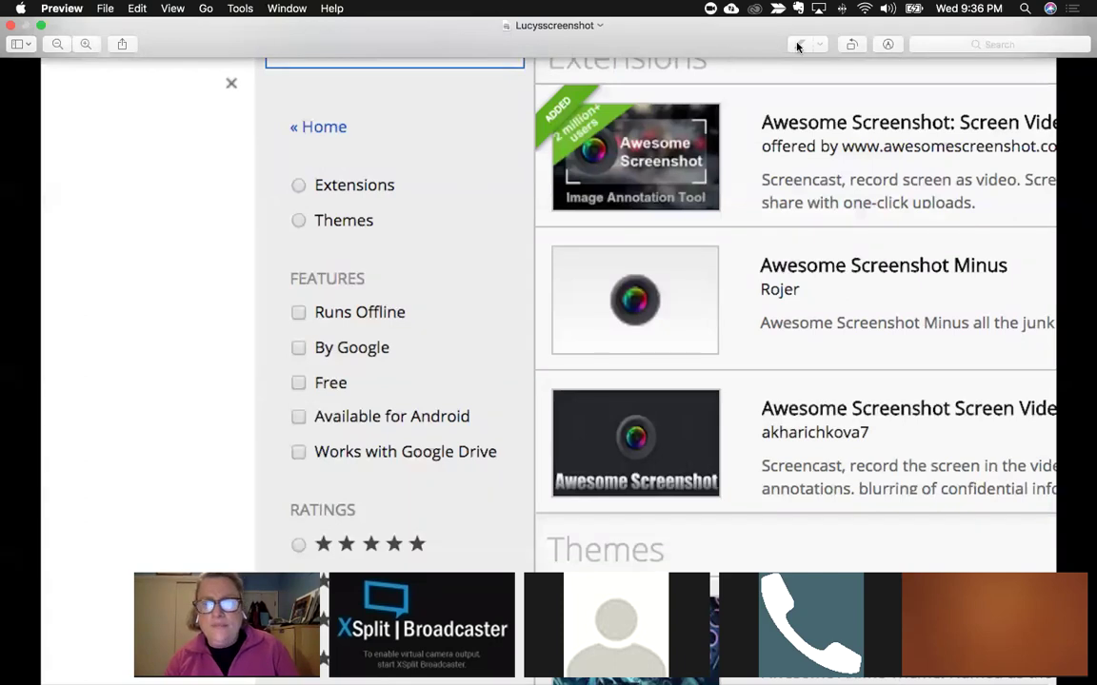
Step: Review the available annotation types, and show Preview's tab bar, permanent sidebar and Markup Toolbar
left_click(240, 8)
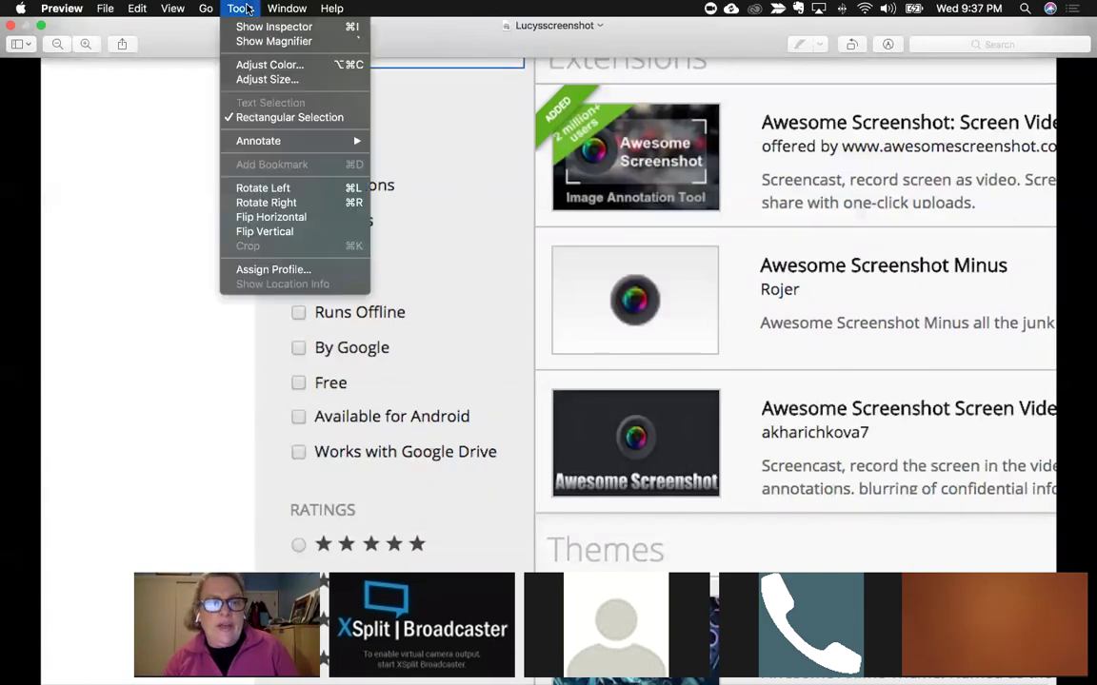
mouse_move(265, 140)
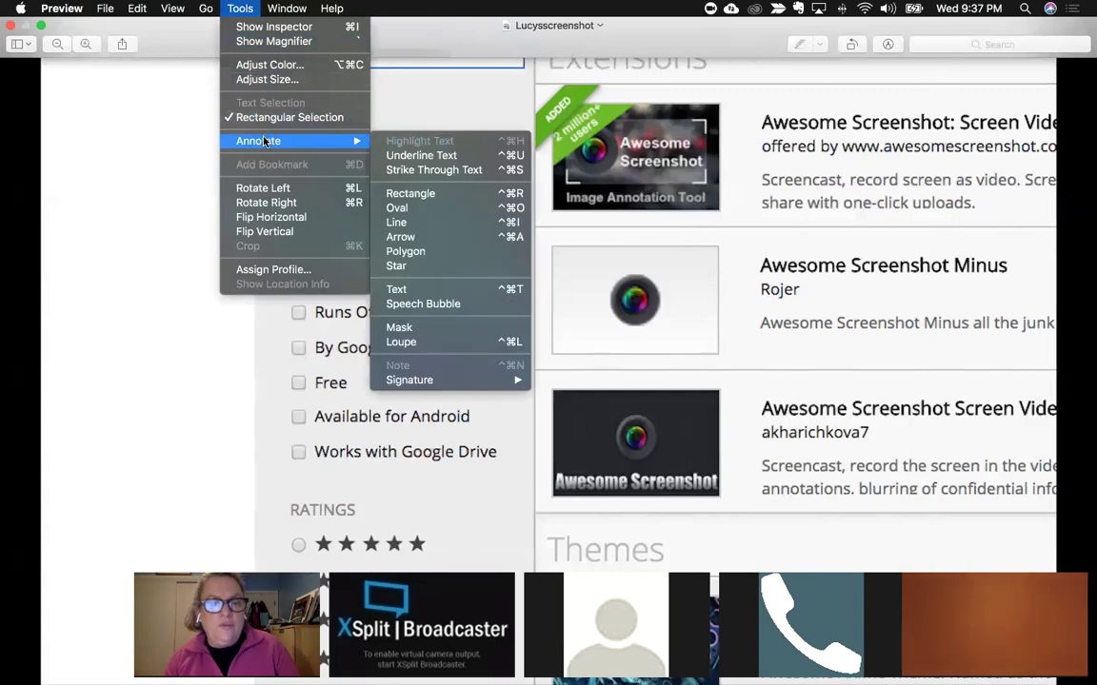
mouse_move(160, 7)
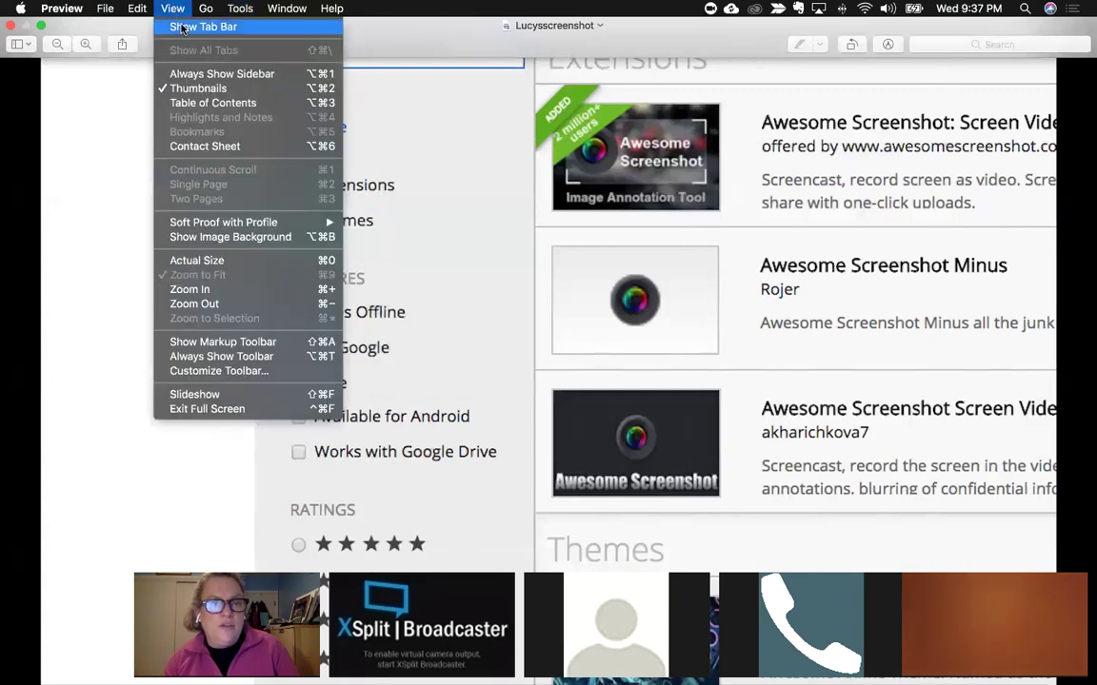
left_click(181, 28)
left_click(162, 8)
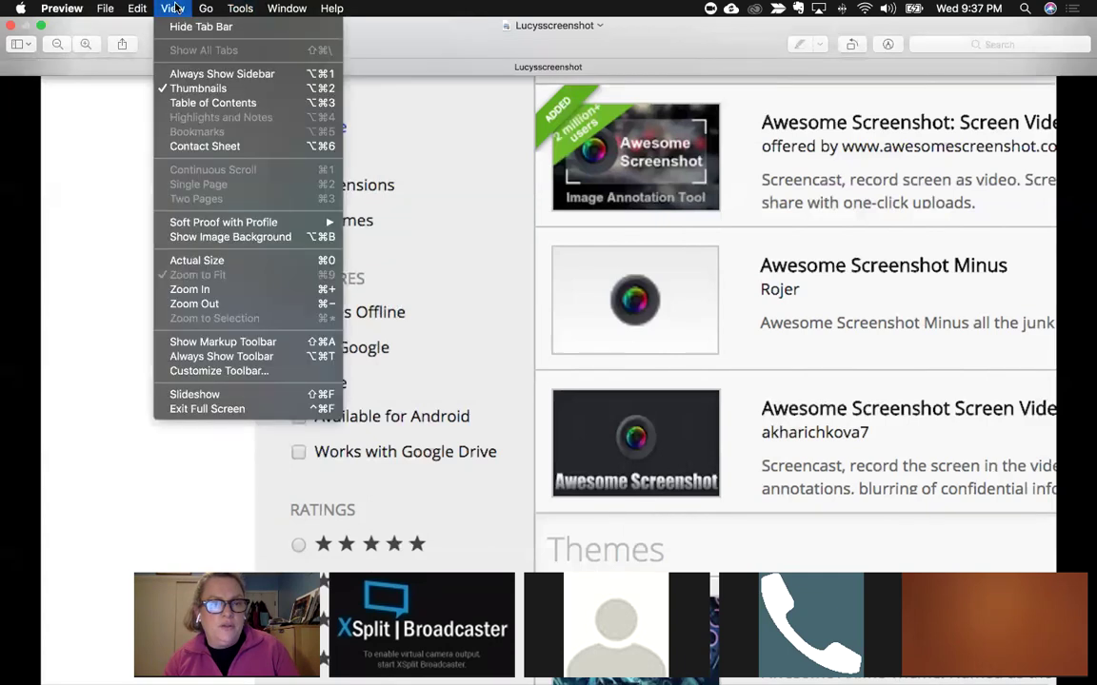
left_click(193, 77)
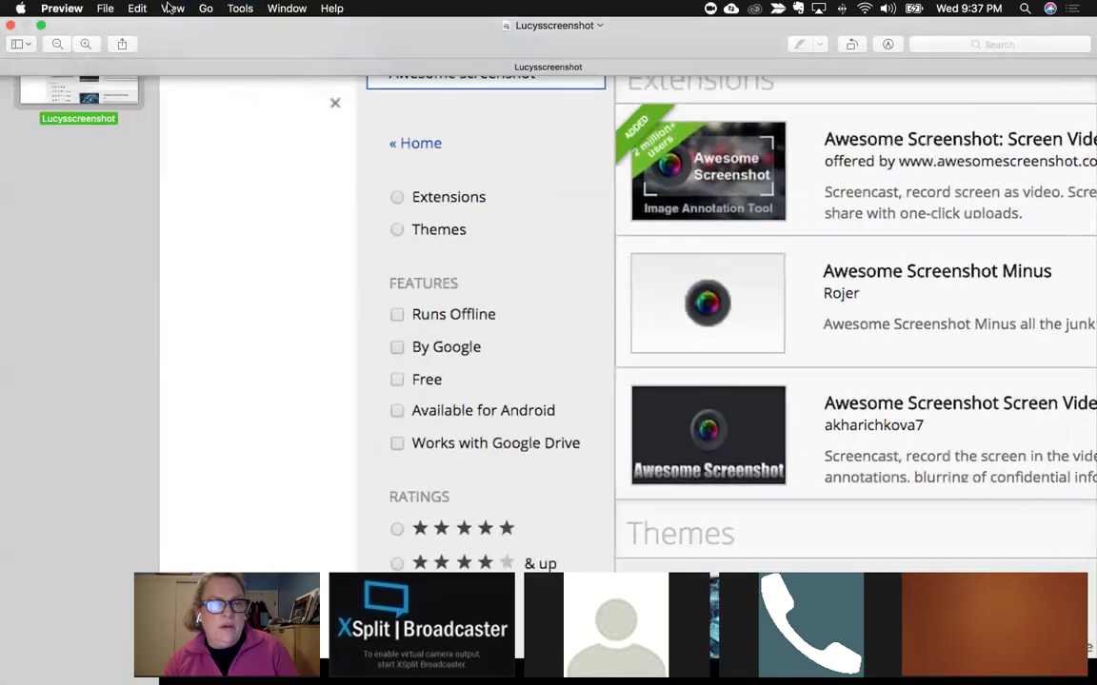
left_click(160, 7)
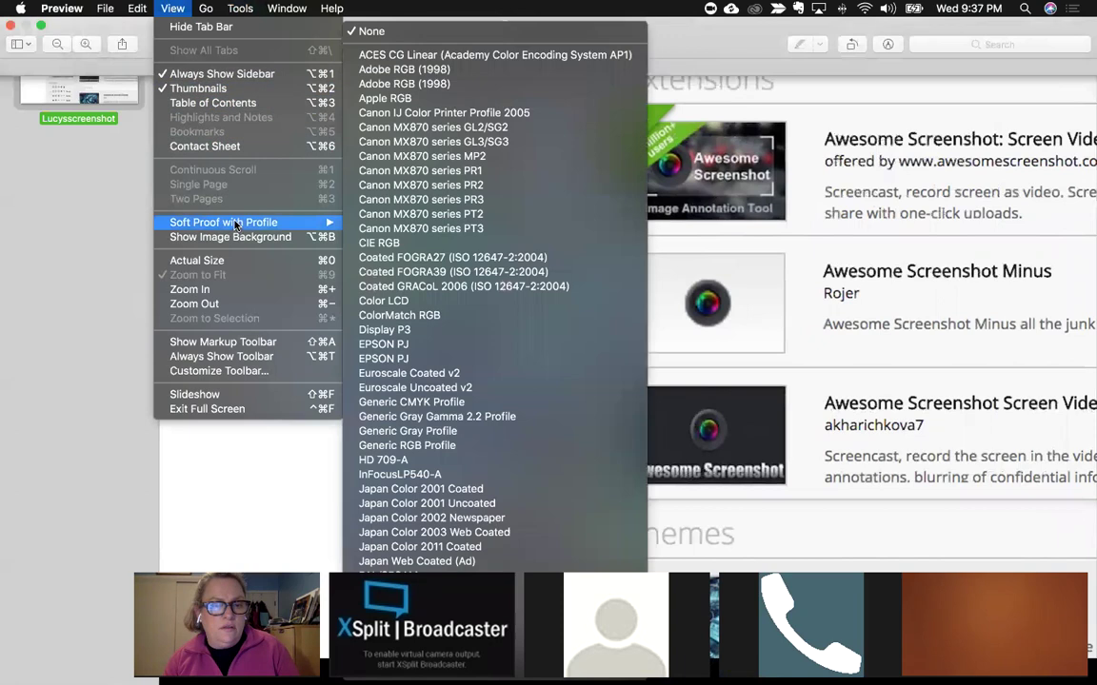
left_click(220, 342)
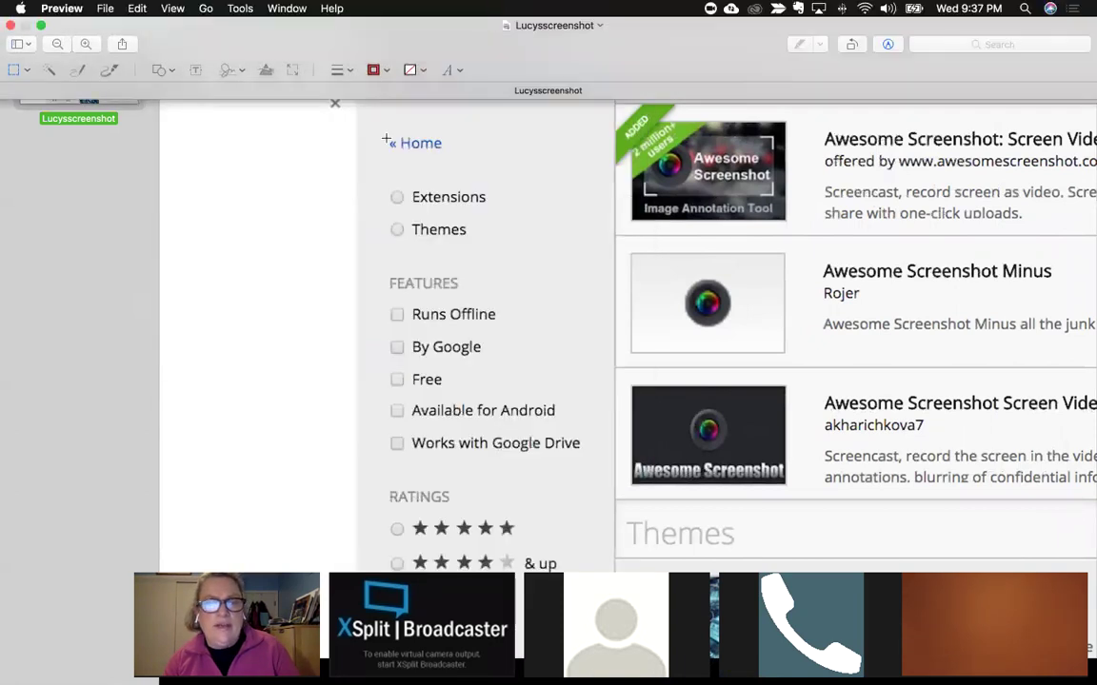
Step: Sketch freehand red loops around the Extensions and Themes options and across the Awesome Screenshot Minus and Screen Video entries
mouse_move(264, 5)
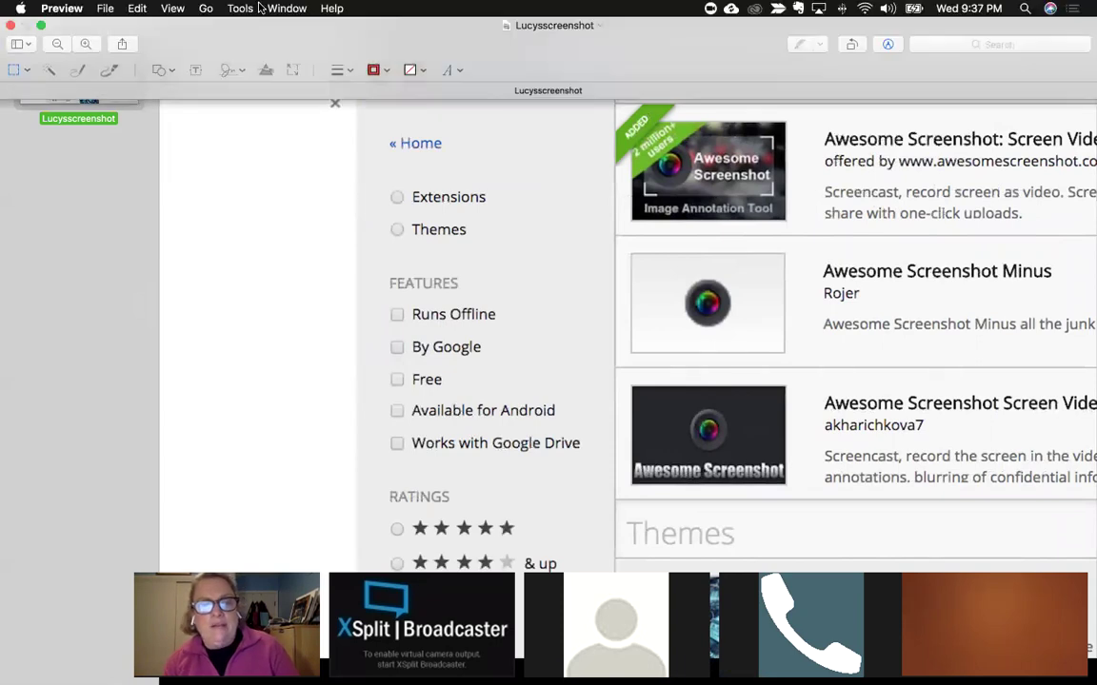
left_click(112, 70)
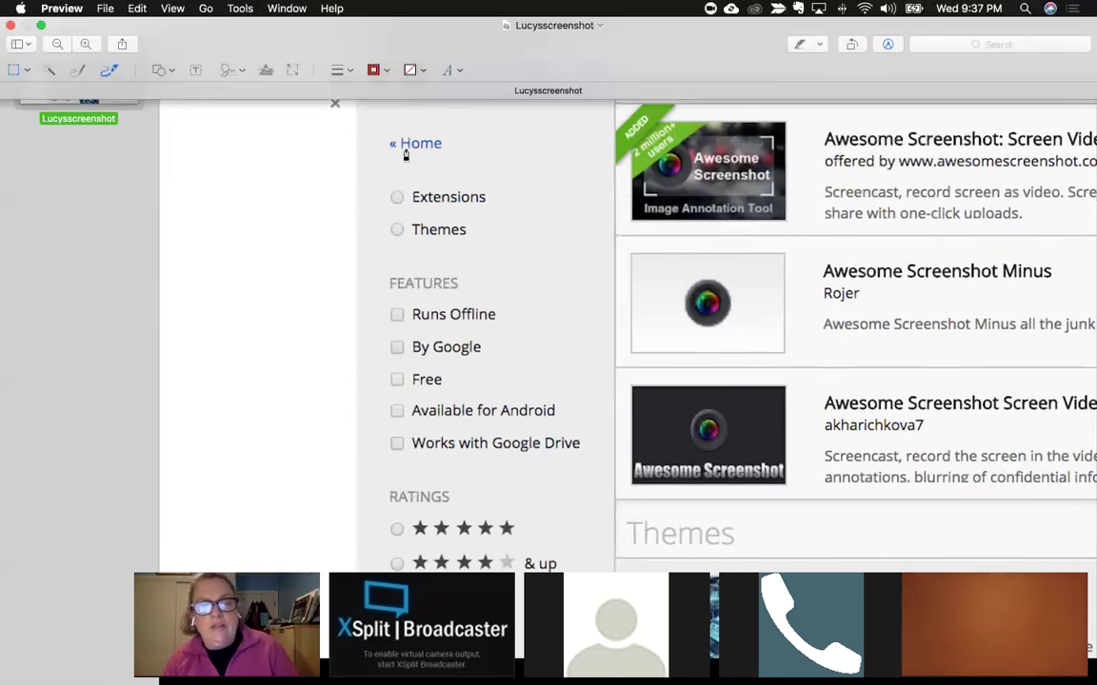
left_click_drag(390, 145, 592, 172)
mouse_move(588, 236)
left_mouse_down()
mouse_move(623, 109)
mouse_move(650, 215)
left_mouse_up()
mouse_move(895, 293)
left_mouse_down()
mouse_move(810, 253)
mouse_move(981, 429)
left_mouse_up()
left_click_drag(898, 499, 862, 488)
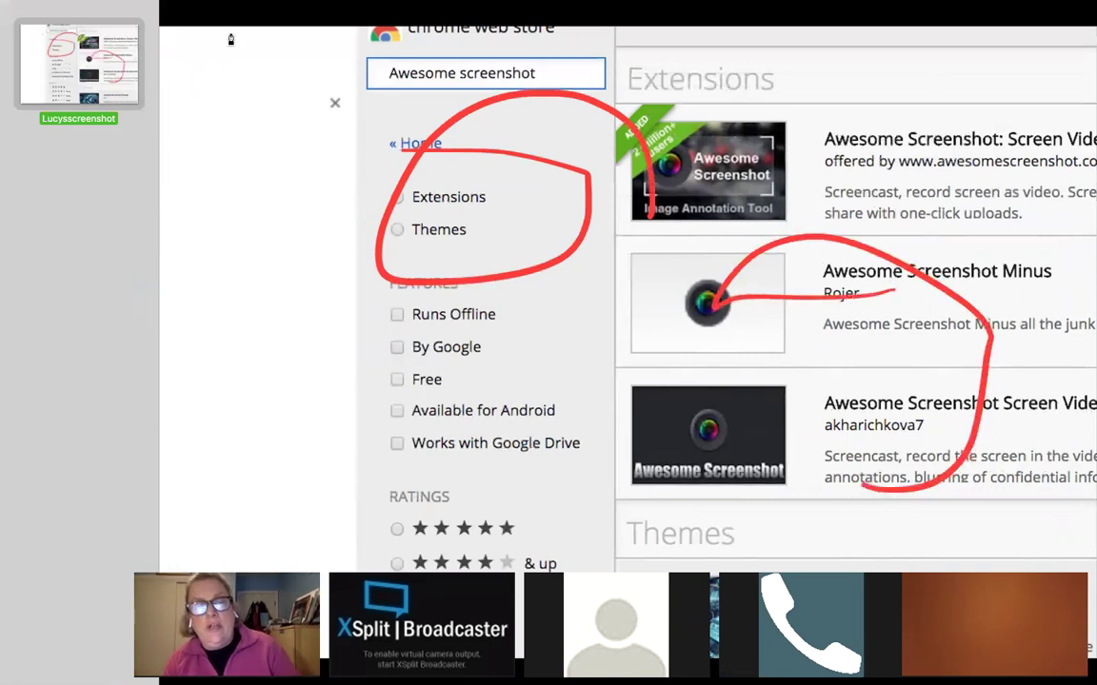
Step: Add three text boxes with the default wording to the middle of the screenshot
mouse_move(175, 26)
left_click(195, 69)
left_click(195, 70)
left_click(212, 130)
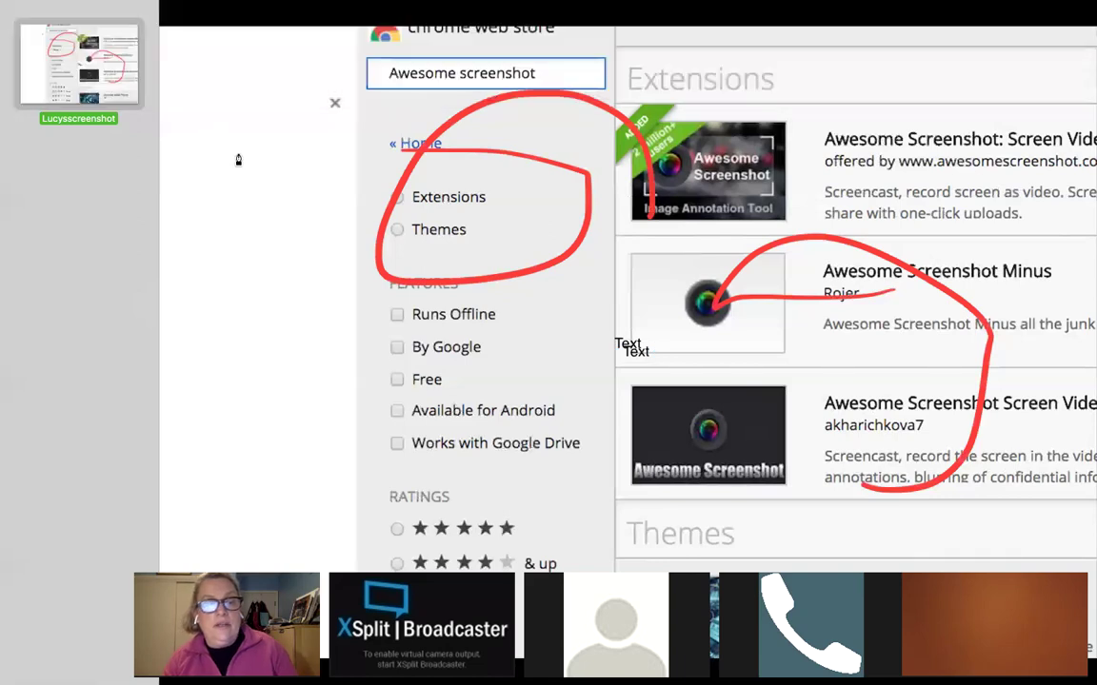
left_click(196, 70)
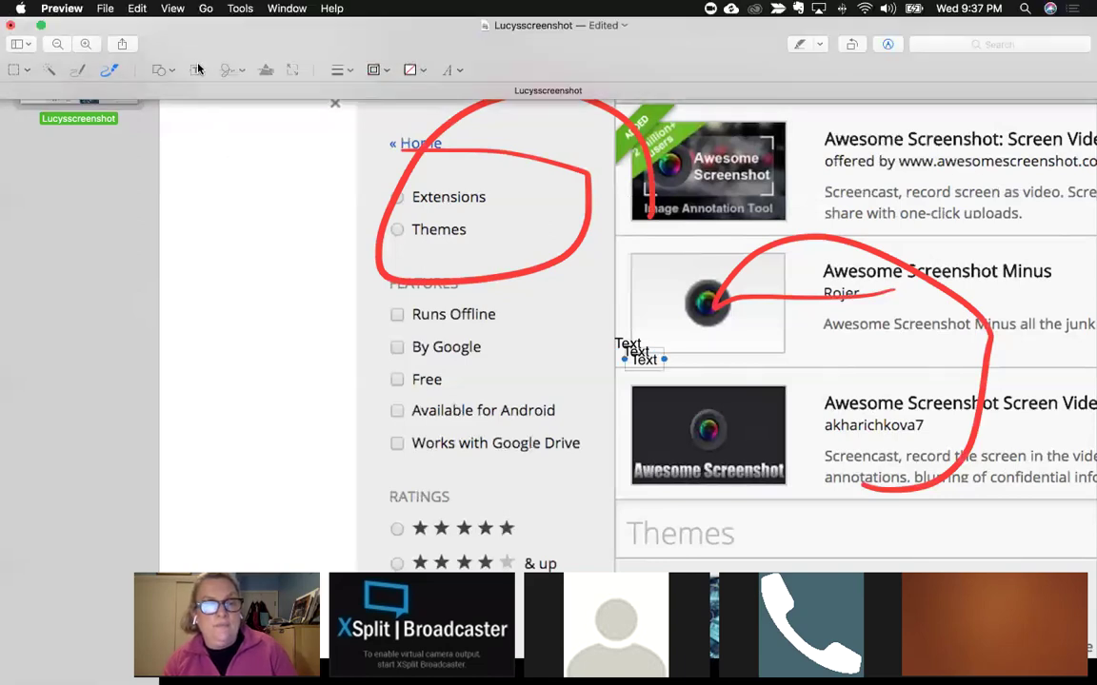
left_click(231, 315)
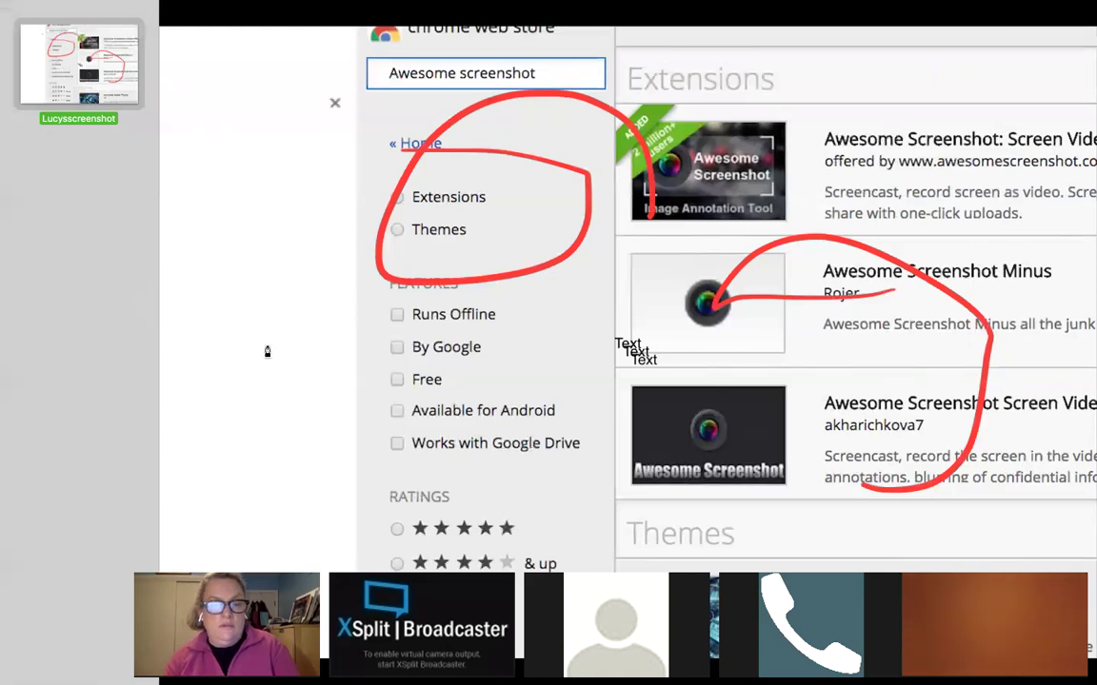
Step: Add two more default text boxes to the screenshot, checking the border colour and text style options in between
mouse_move(211, 4)
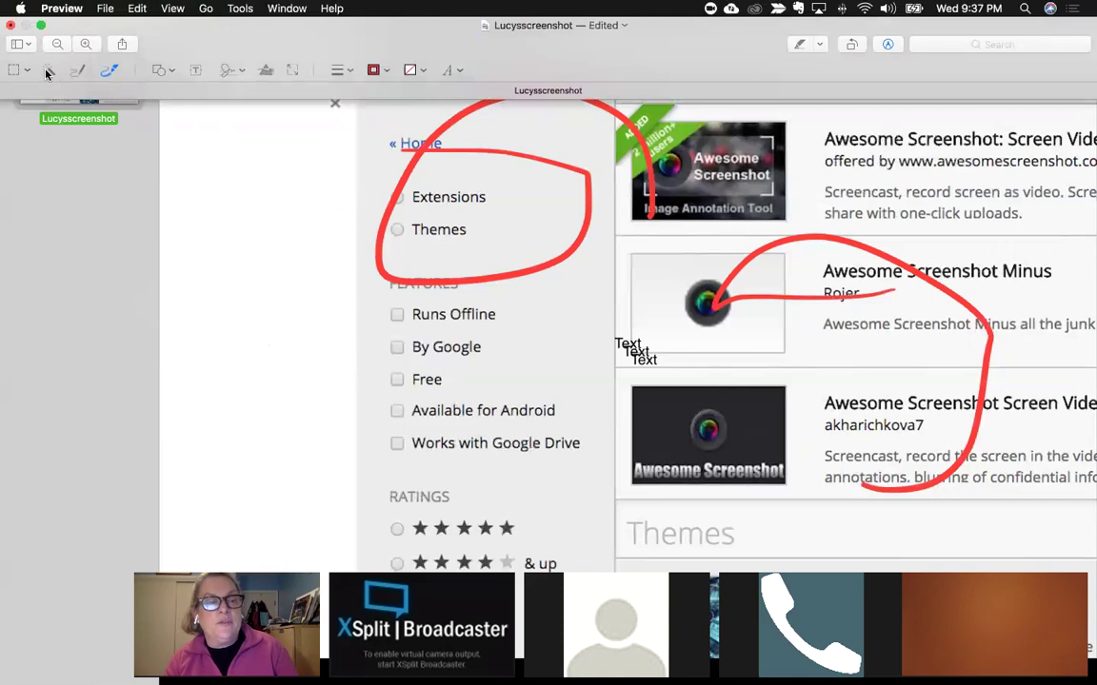
left_click(198, 74)
left_click(378, 70)
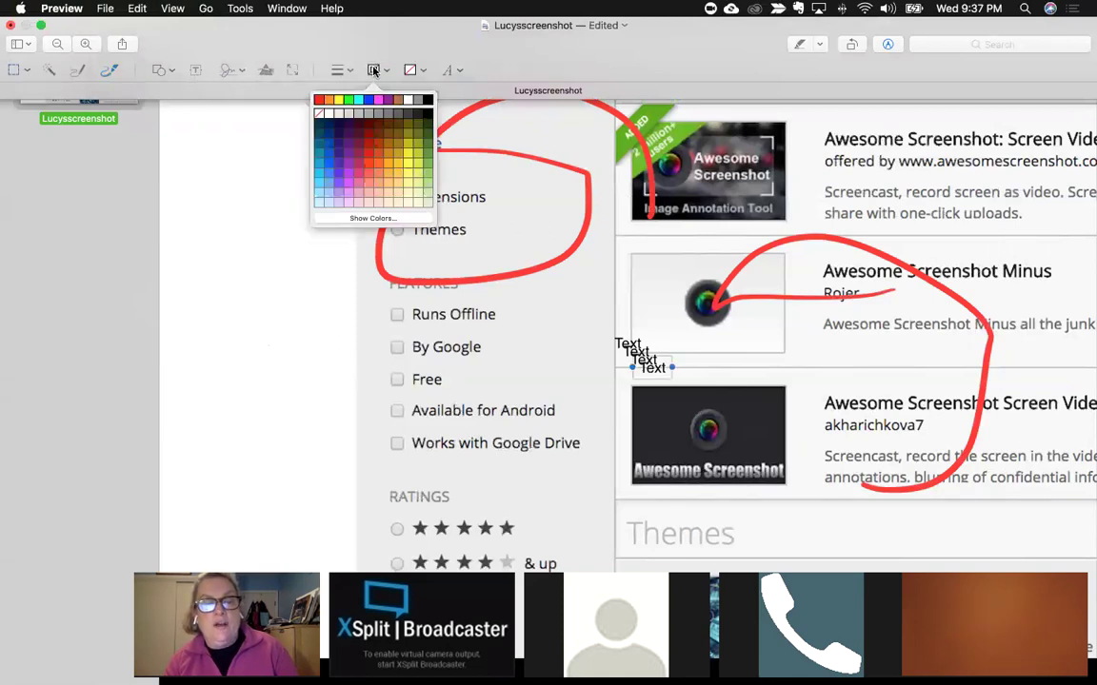
left_click(455, 73)
left_click(383, 130)
left_click(329, 186)
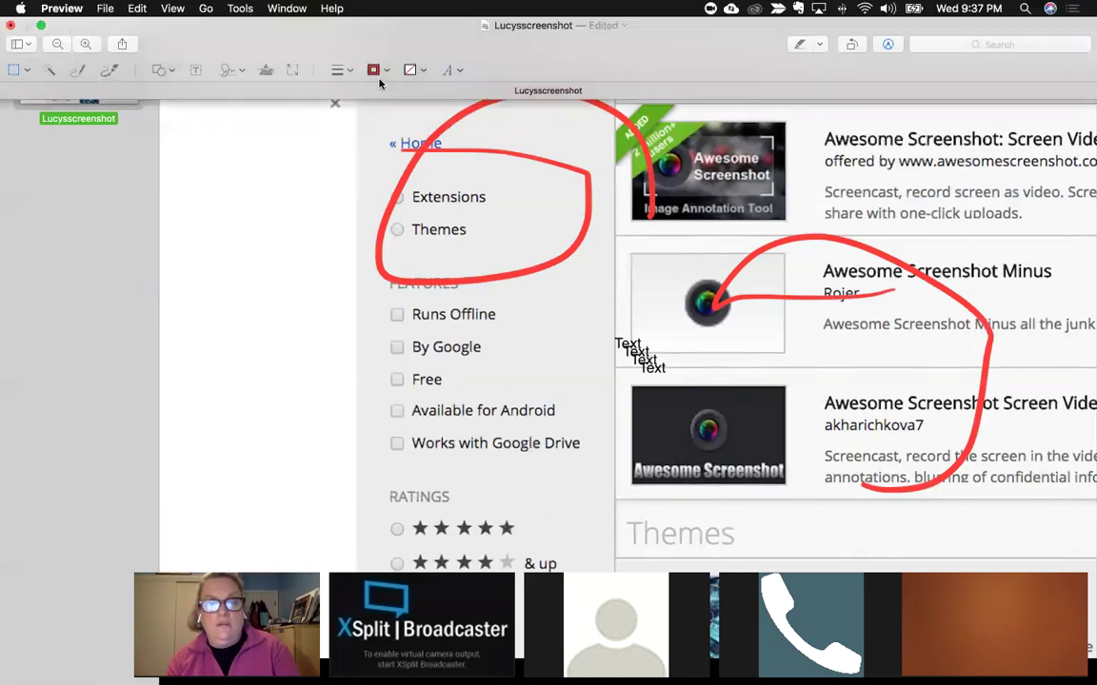
left_click(196, 72)
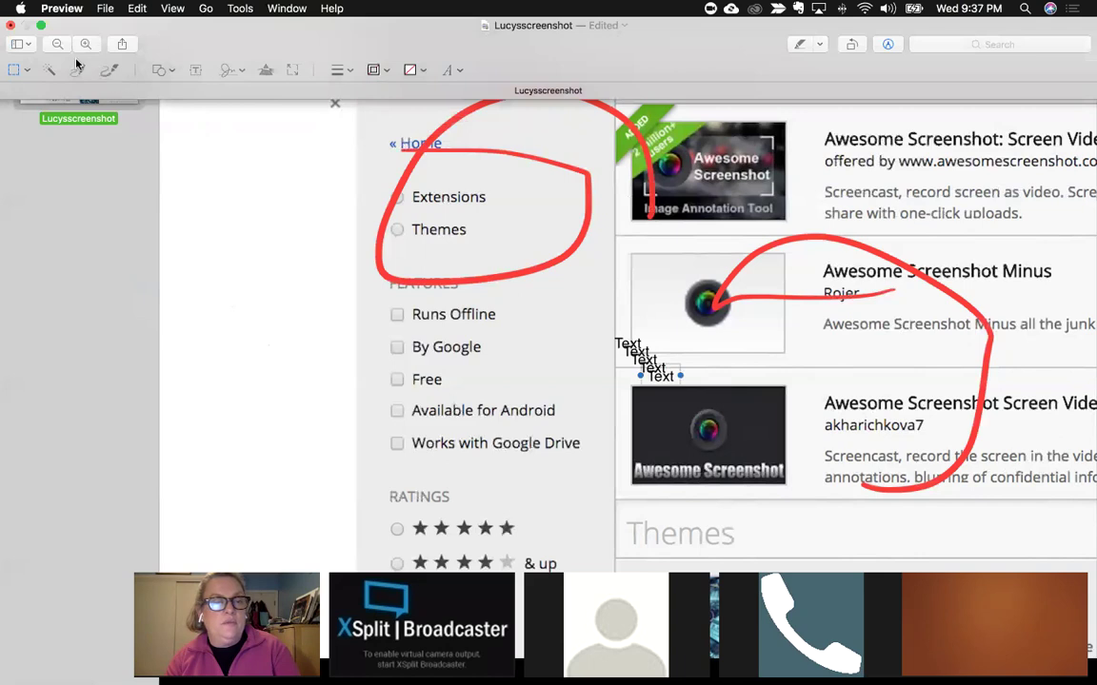
Step: Add a red rectangle to the screenshot and move it over the Free, Available for Android and Works with Google Drive options
left_click(109, 69)
left_click(160, 70)
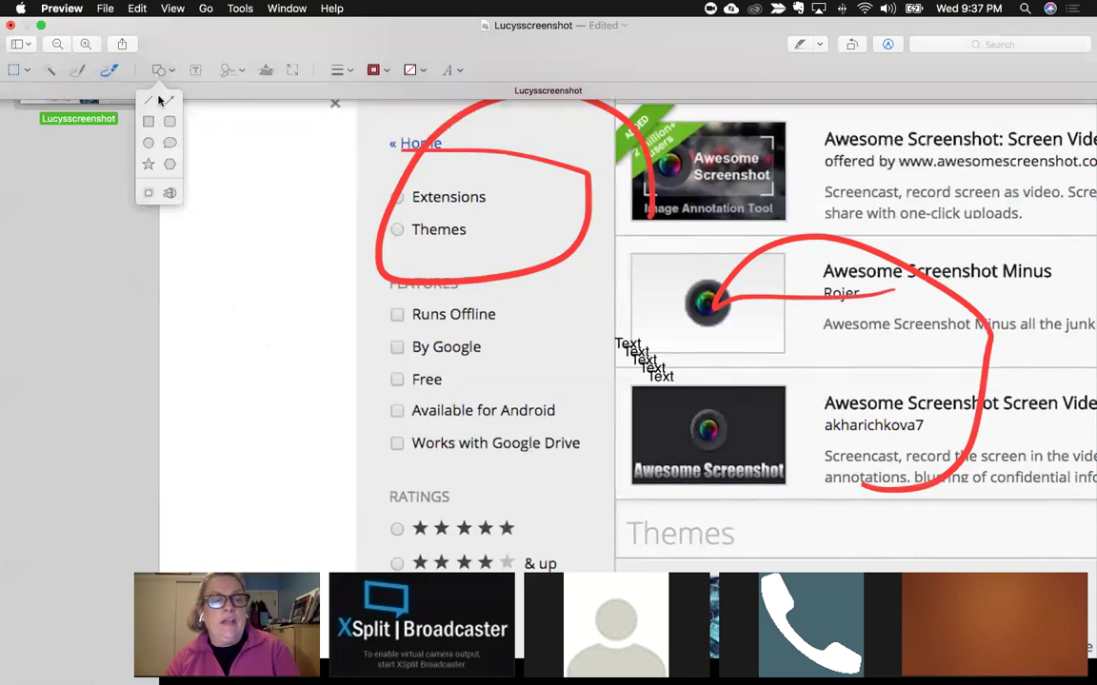
left_click(149, 120)
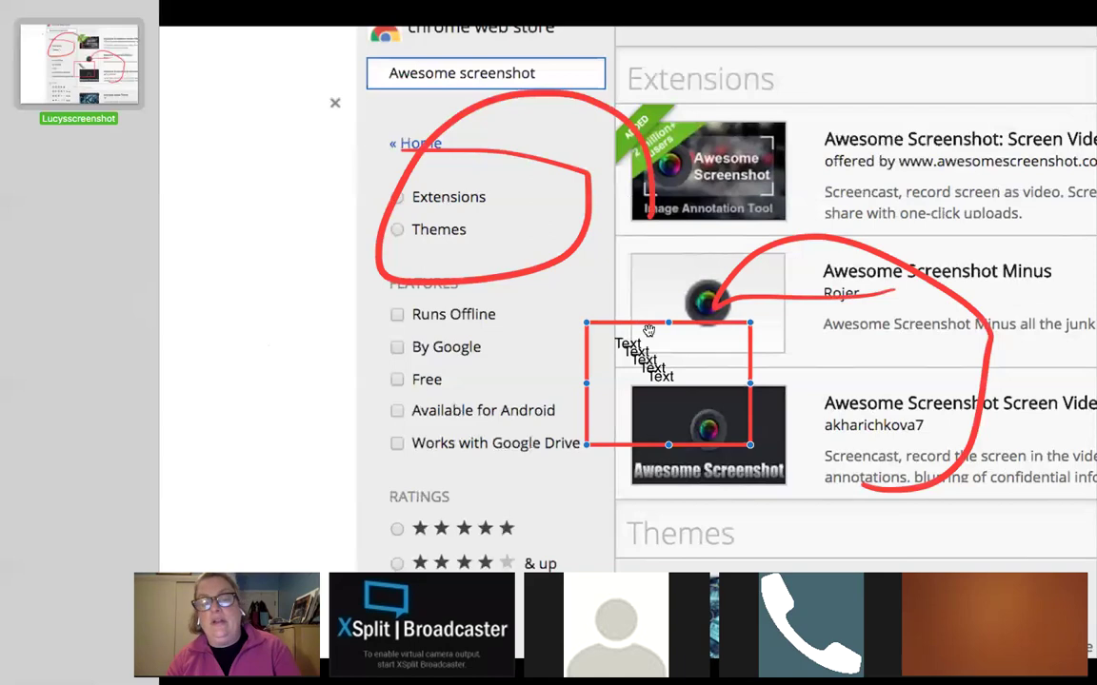
left_click_drag(530, 360, 598, 362)
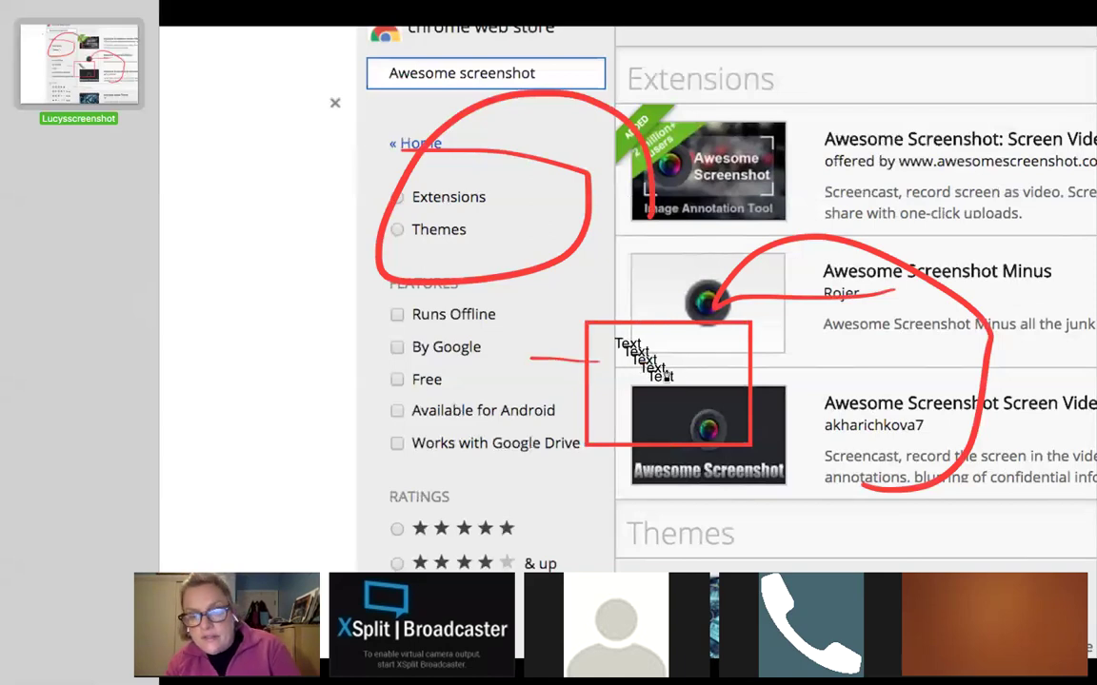
left_click(630, 321)
mouse_move(630, 321)
left_mouse_down()
mouse_move(523, 317)
mouse_move(394, 362)
left_mouse_up()
Step: Move one text box to the blank area beside the filter list and change its text to "Look at this!"
left_click(353, 274)
left_click_drag(354, 270, 257, 262)
double_click(264, 271)
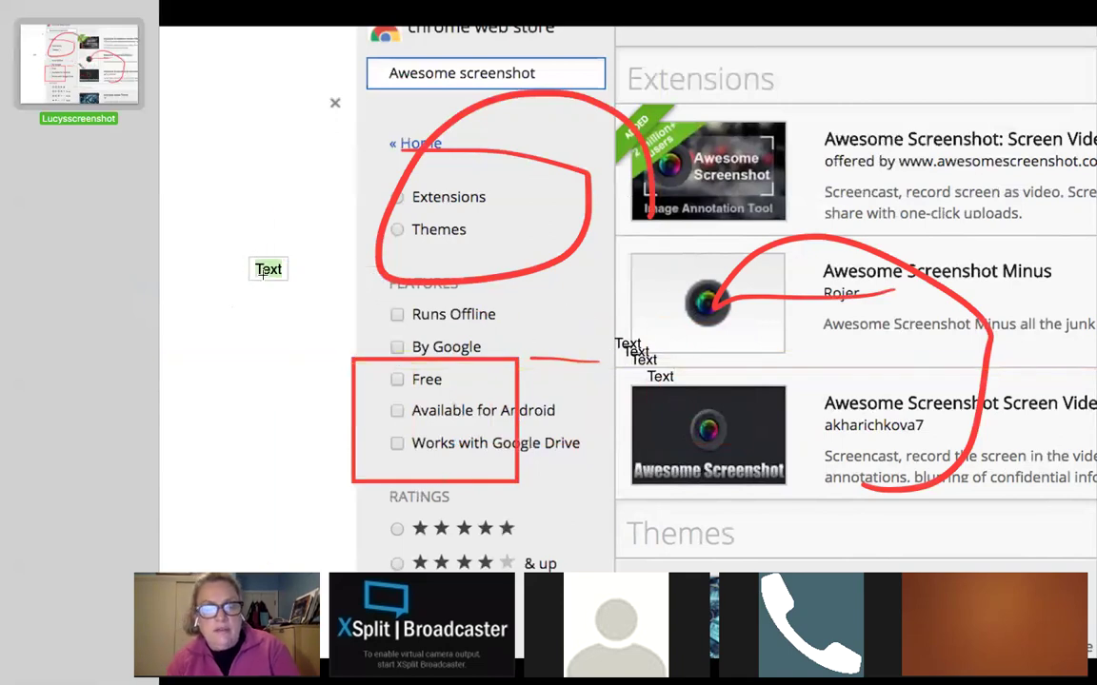
type("Look sy yh")
key("BackSpace")
key("BackSpace")
key("BackSpace")
key("BackSpace")
key("BackSpace")
key("BackSpace")
type("at")
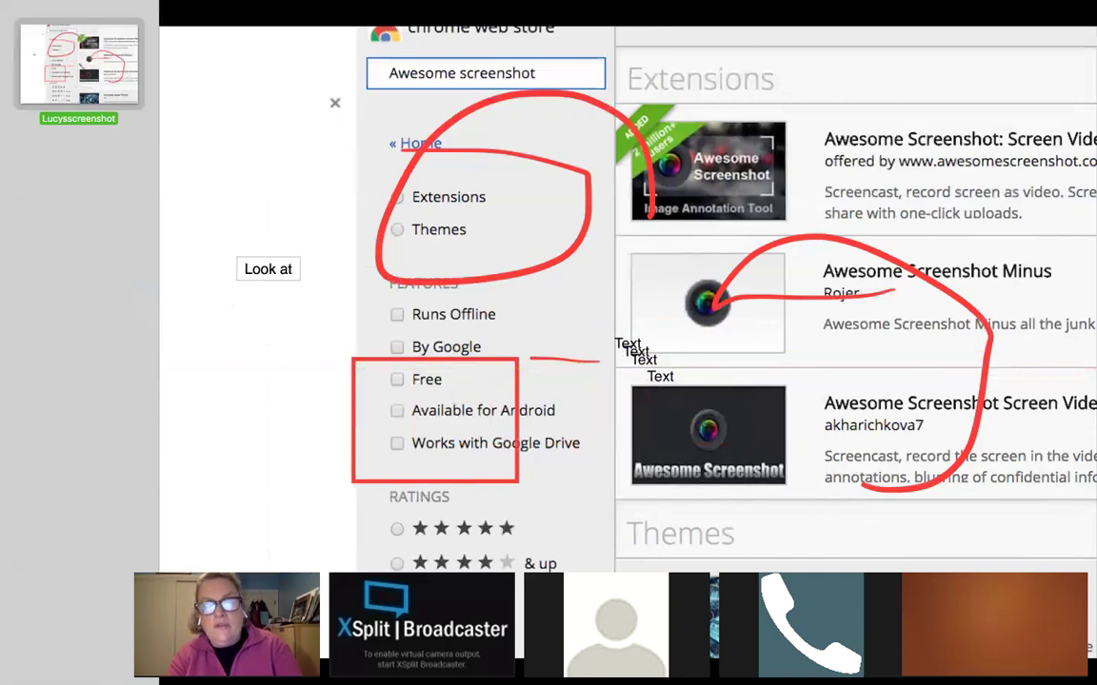
type(" this!")
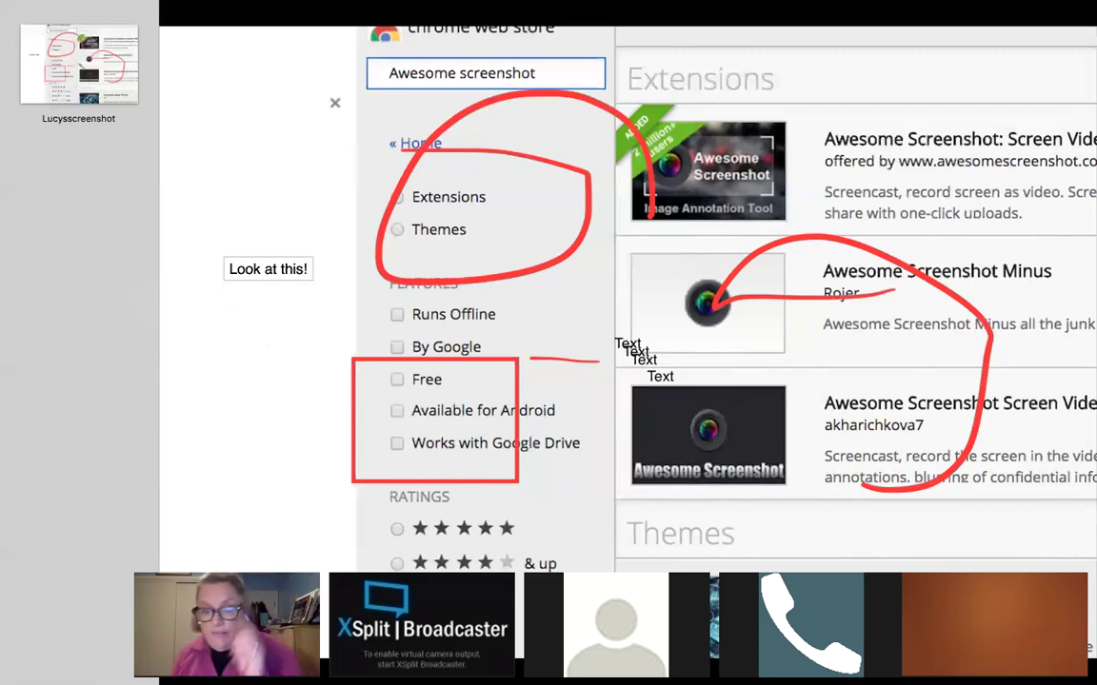
Step: Switch back to Chrome and show the "Let's Talk Multimedia" slide of the Working with Multimedia presentation
mouse_move(414, 3)
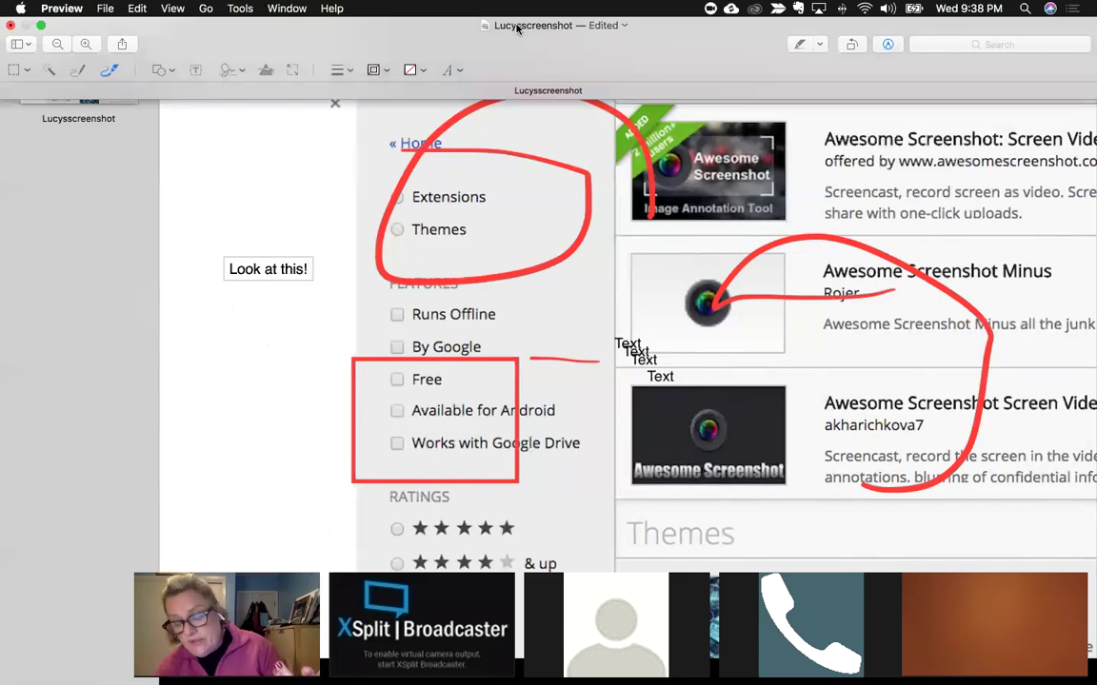
key("super+Tab")
key("super+Tab")
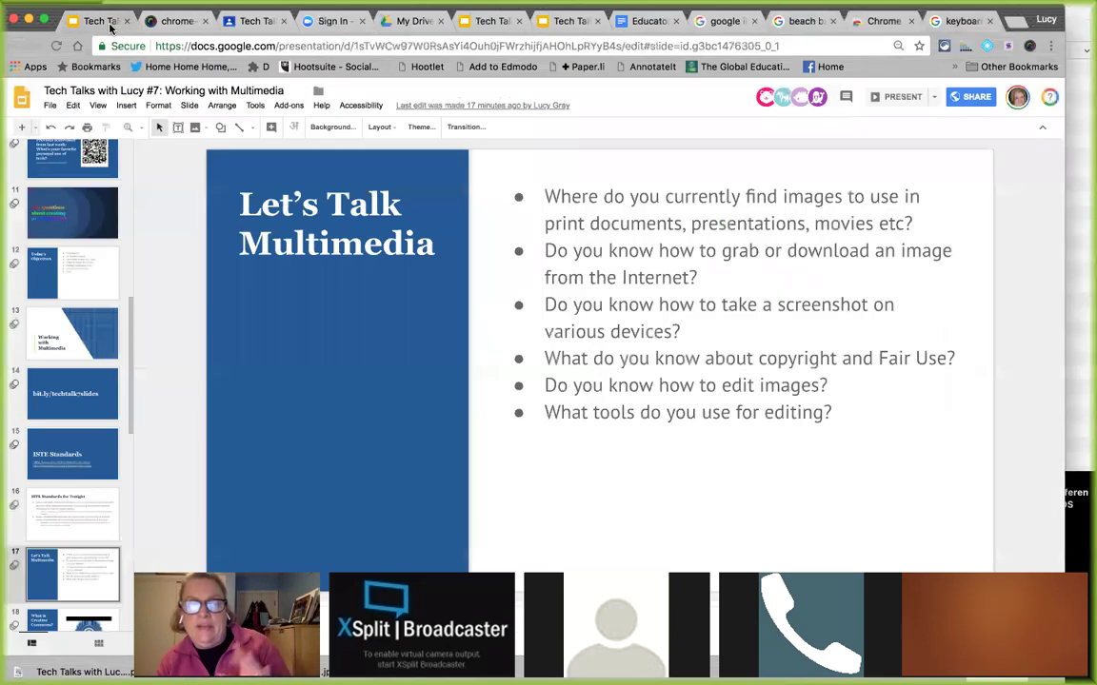
left_click(112, 28)
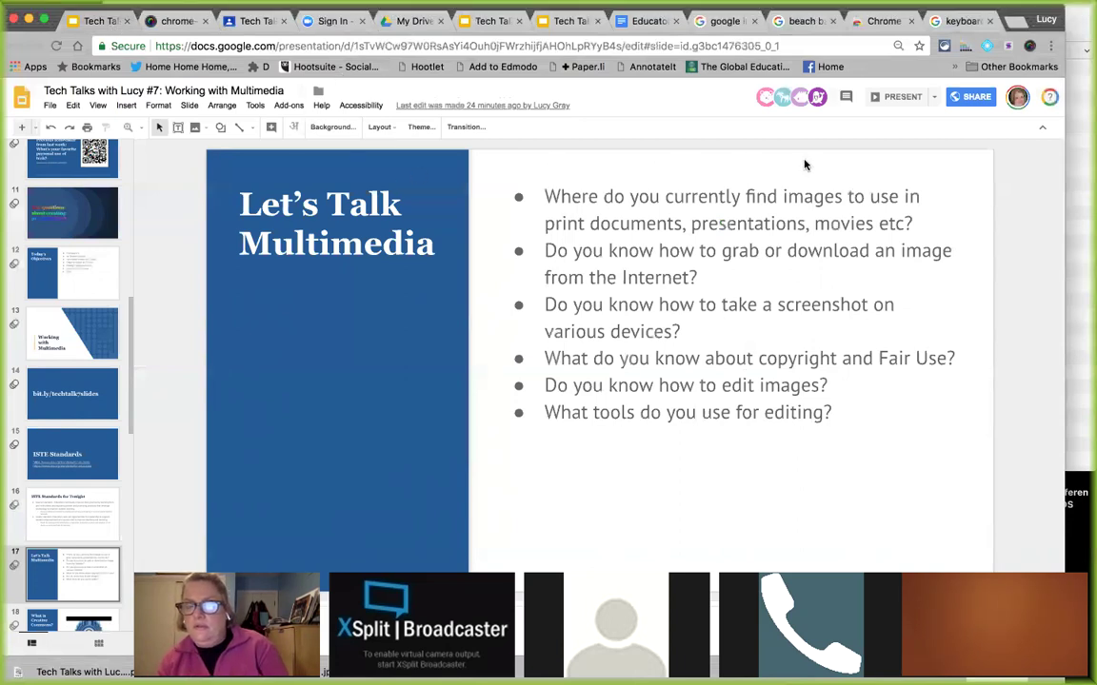
Step: Search Google for "Fair Use" in a new browser tab
left_click(1014, 21)
type("Fair Use")
key("Return")
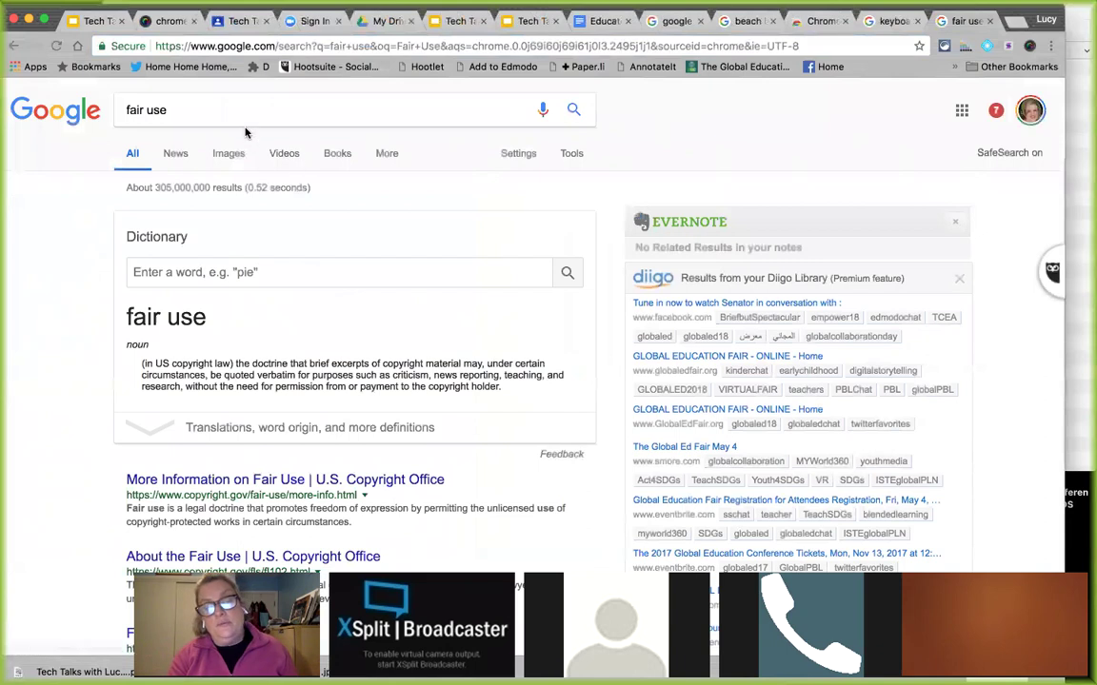
Step: Open the U.S. Copyright Office result "More Information on Fair Use", skim its four fair use factors and close the page
scroll(258, 277, "down", 2)
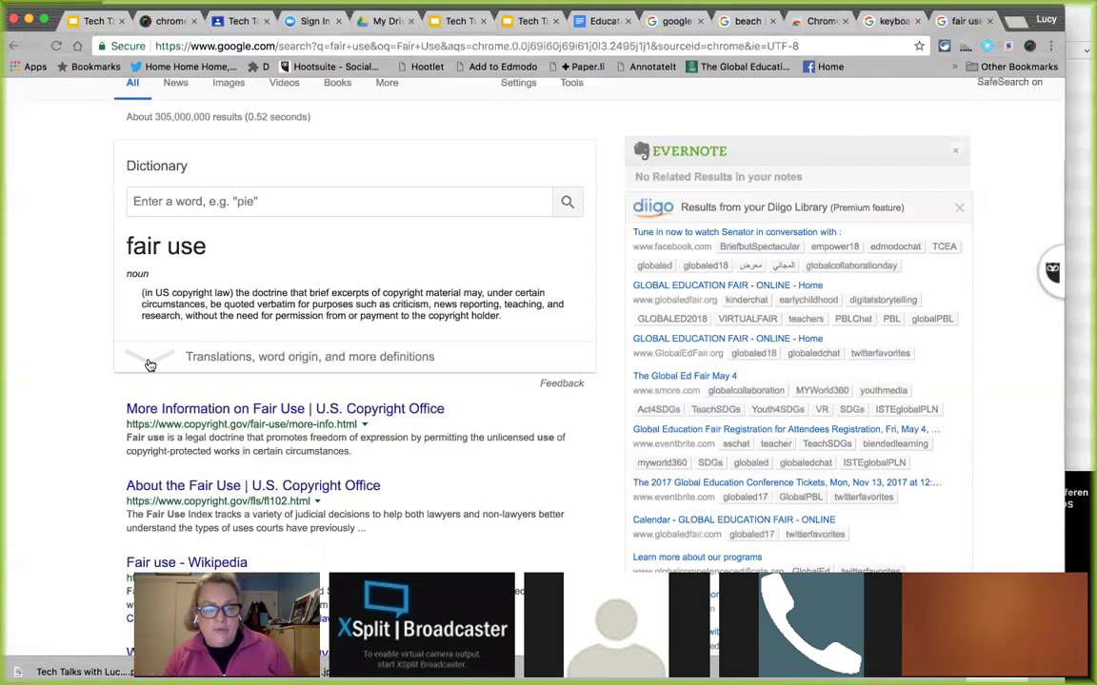
left_click(172, 410)
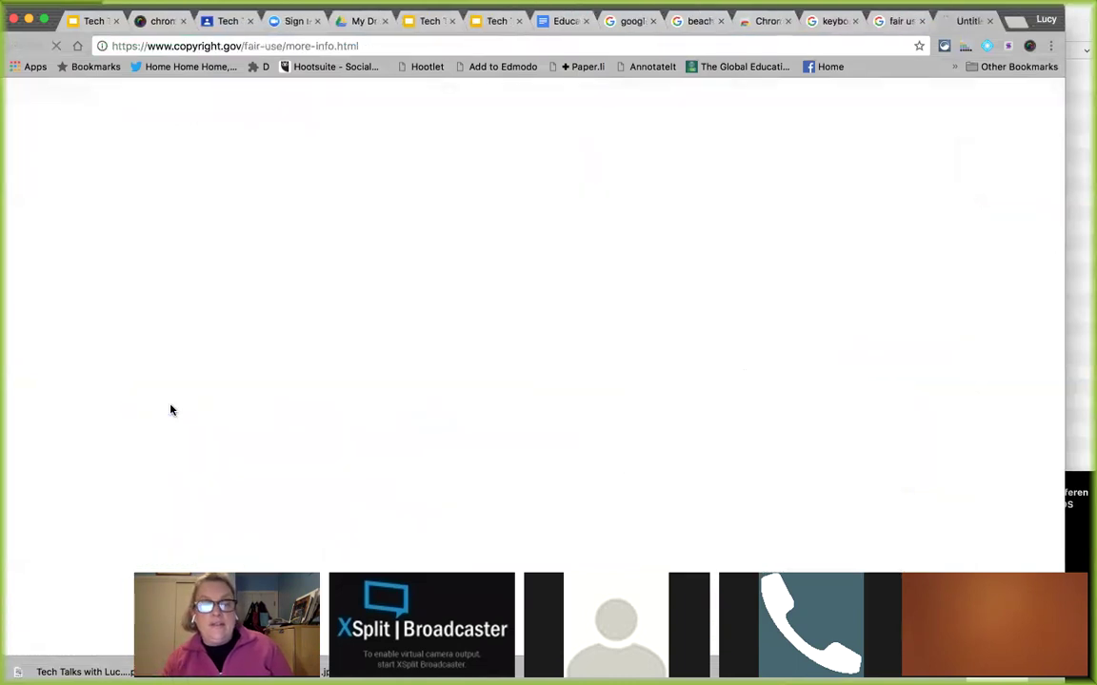
scroll(172, 410, "down", 4)
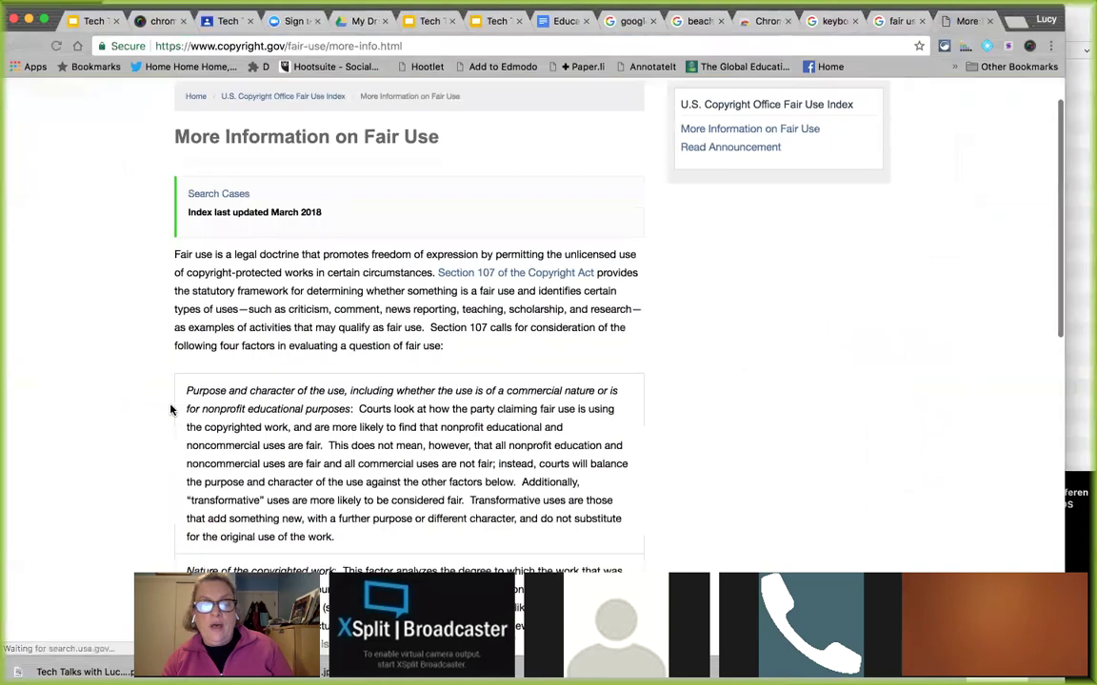
scroll(171, 410, "down", 10)
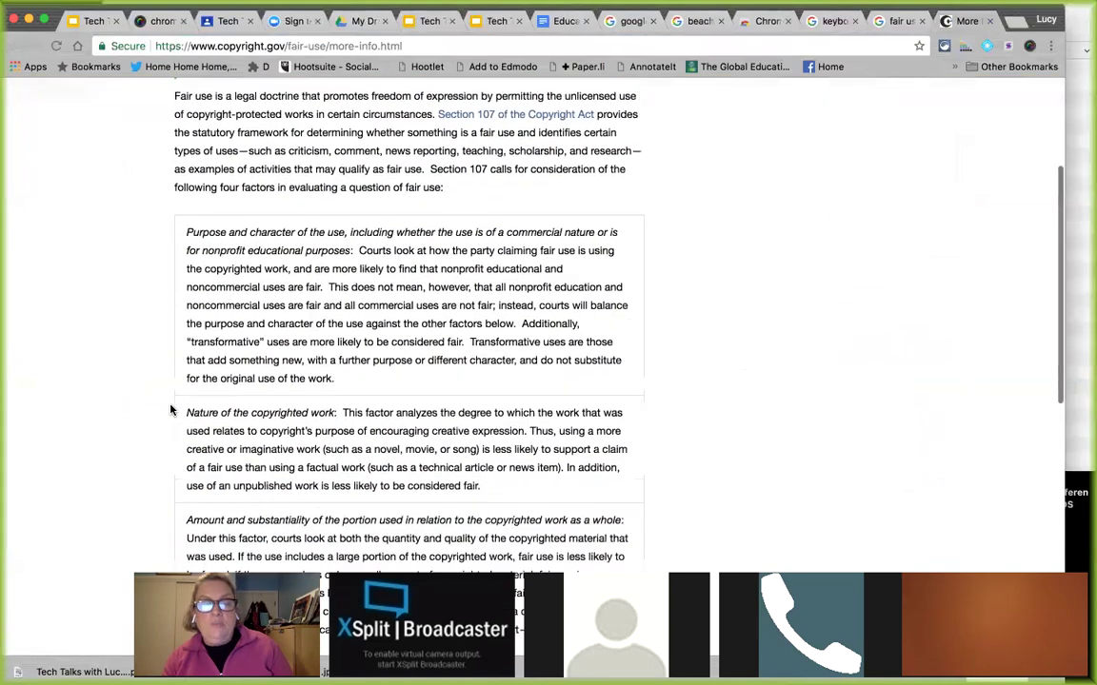
scroll(171, 410, "down", 4)
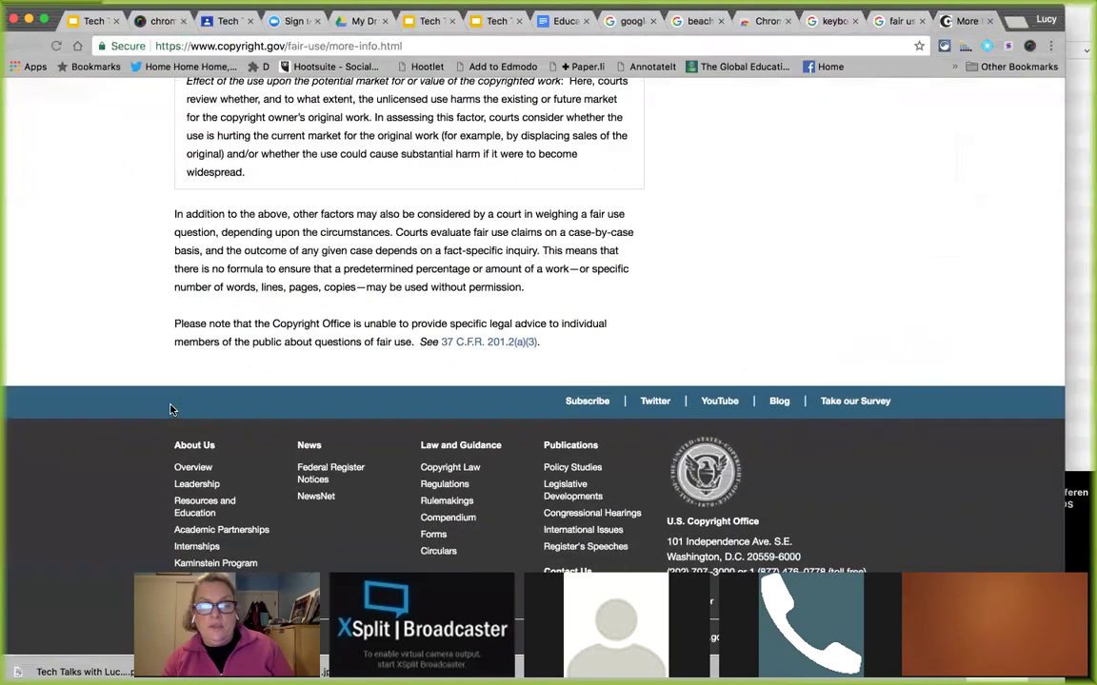
key("super+w")
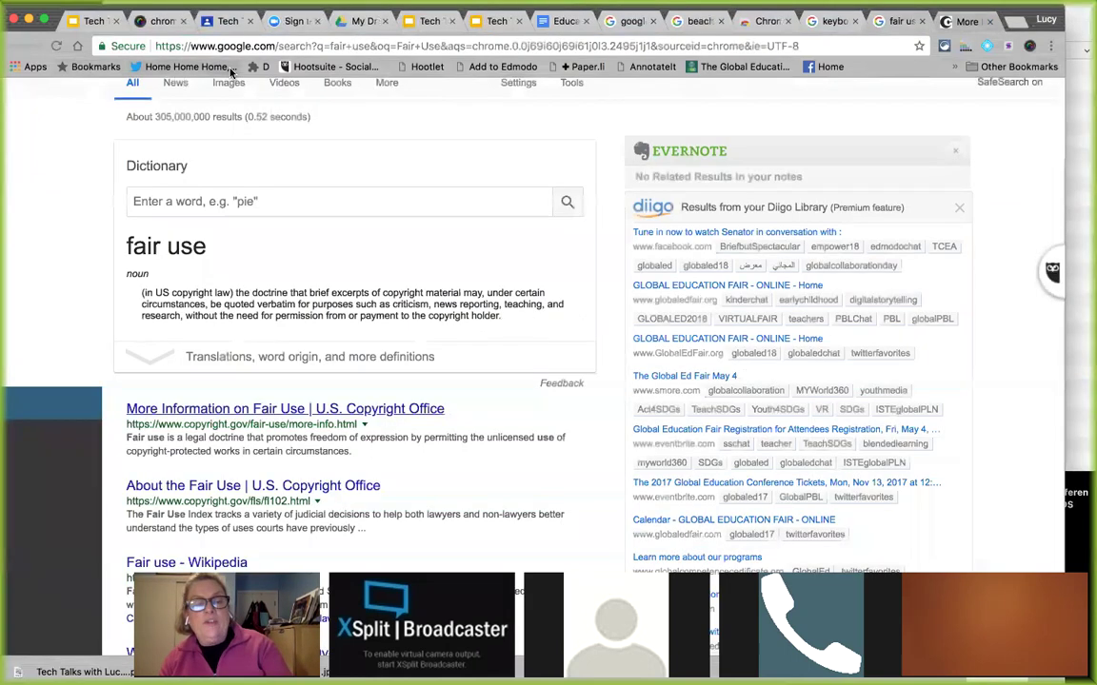
Step: Open the Stanford result "What Is Fair Use?", skim the commentary and parody sections and select the page's full web address
scroll(312, 209, "down", 3)
scroll(324, 349, "down", 4)
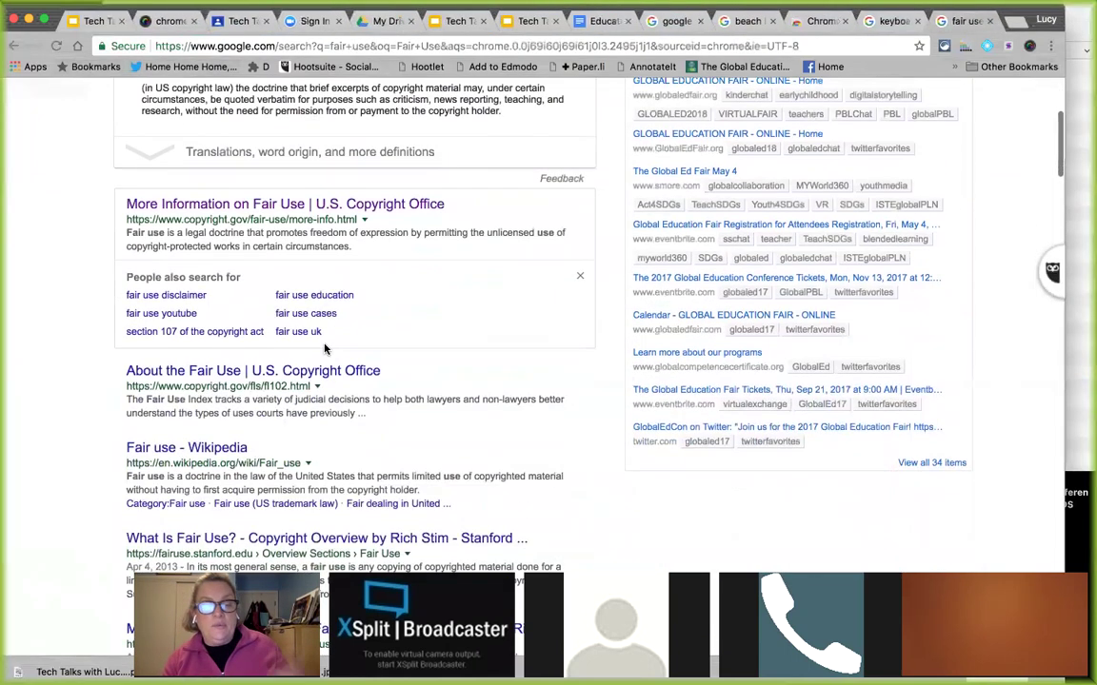
scroll(324, 350, "down", 2)
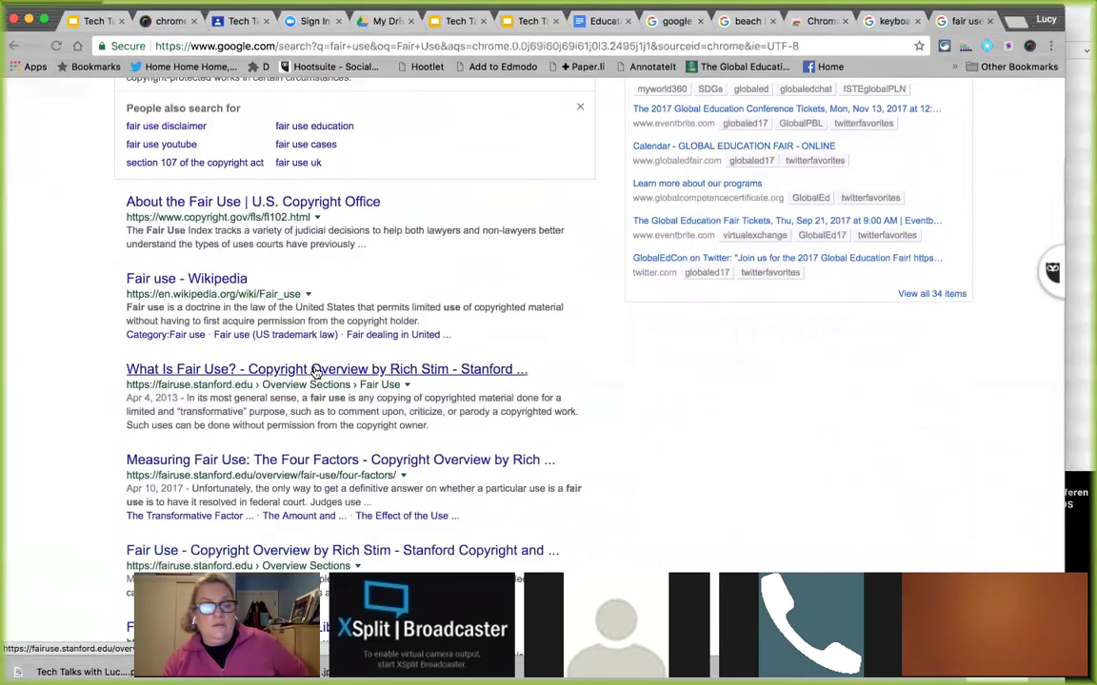
left_click(317, 372)
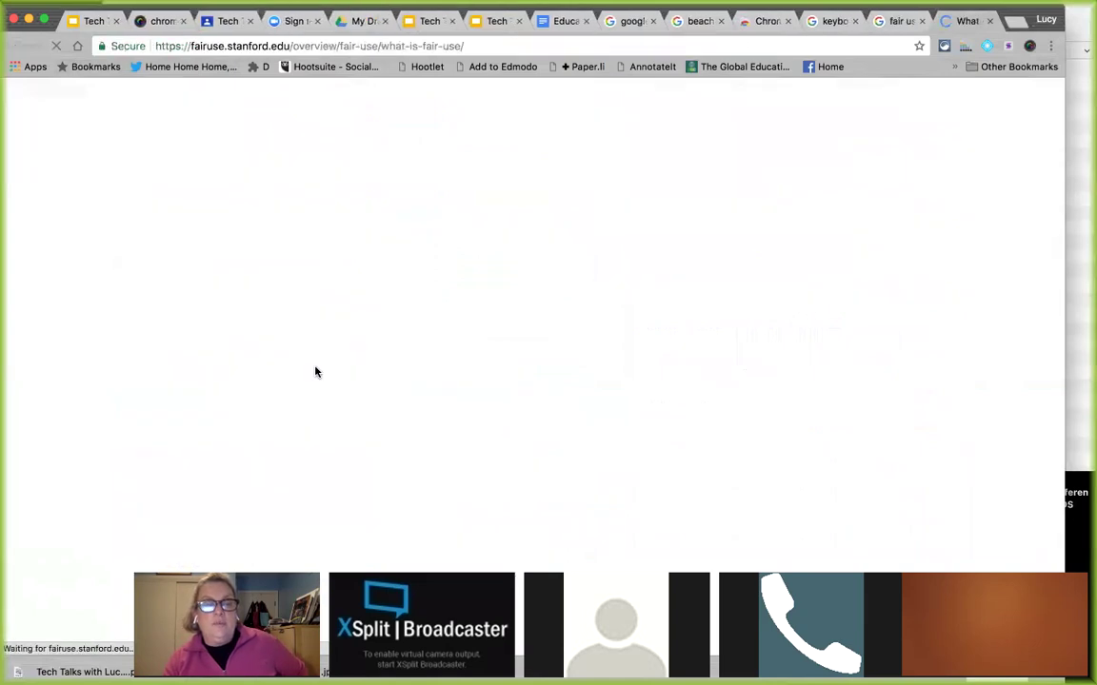
scroll(317, 373, "down", 3)
scroll(317, 372, "down", 14)
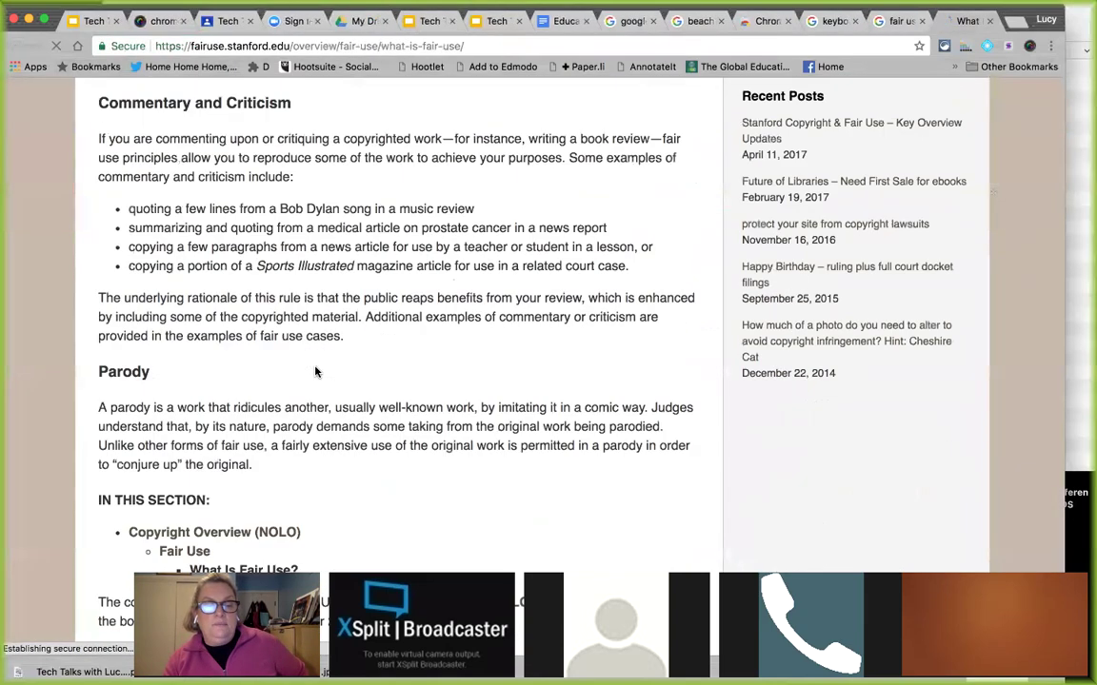
scroll(317, 372, "up", 7)
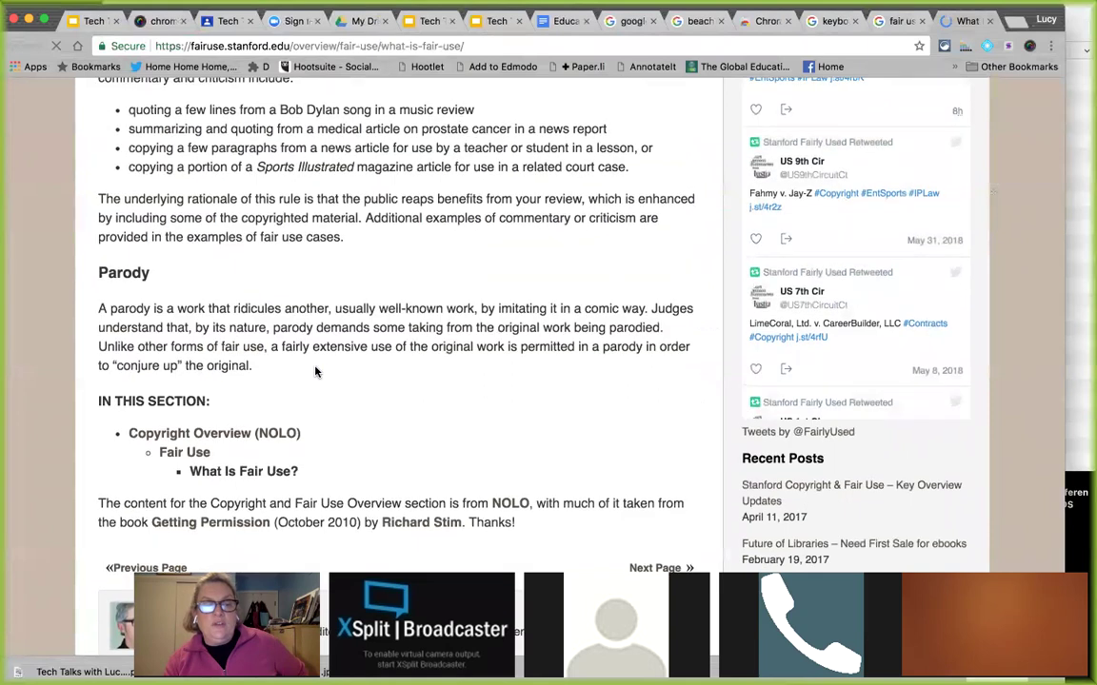
left_click(203, 46)
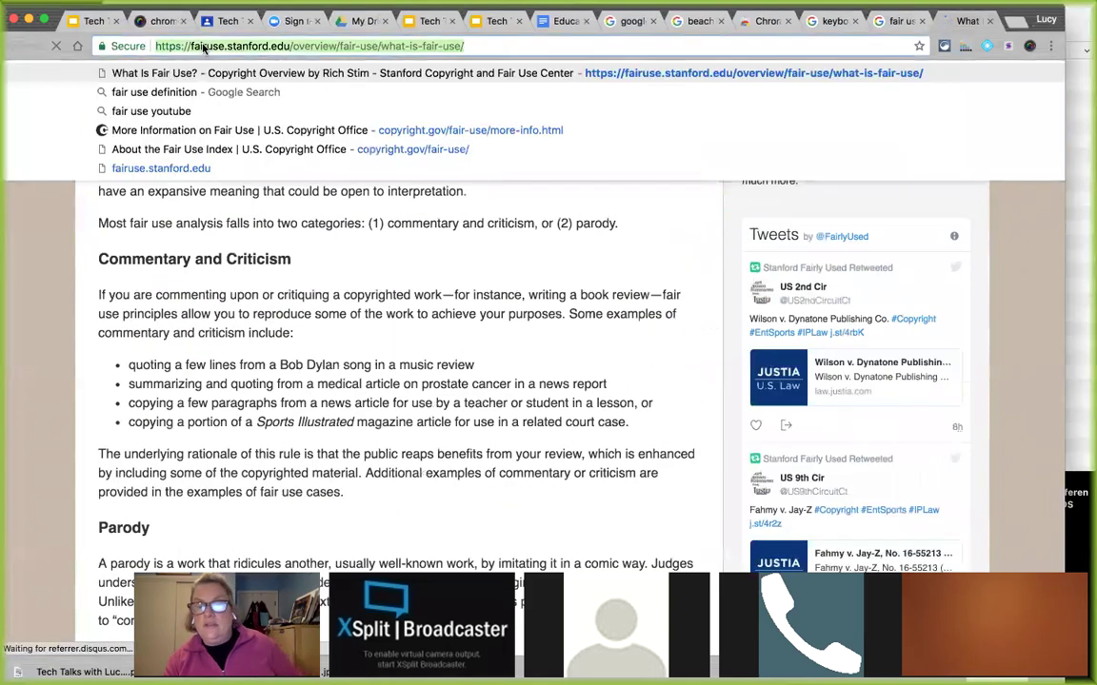
left_click(920, 400)
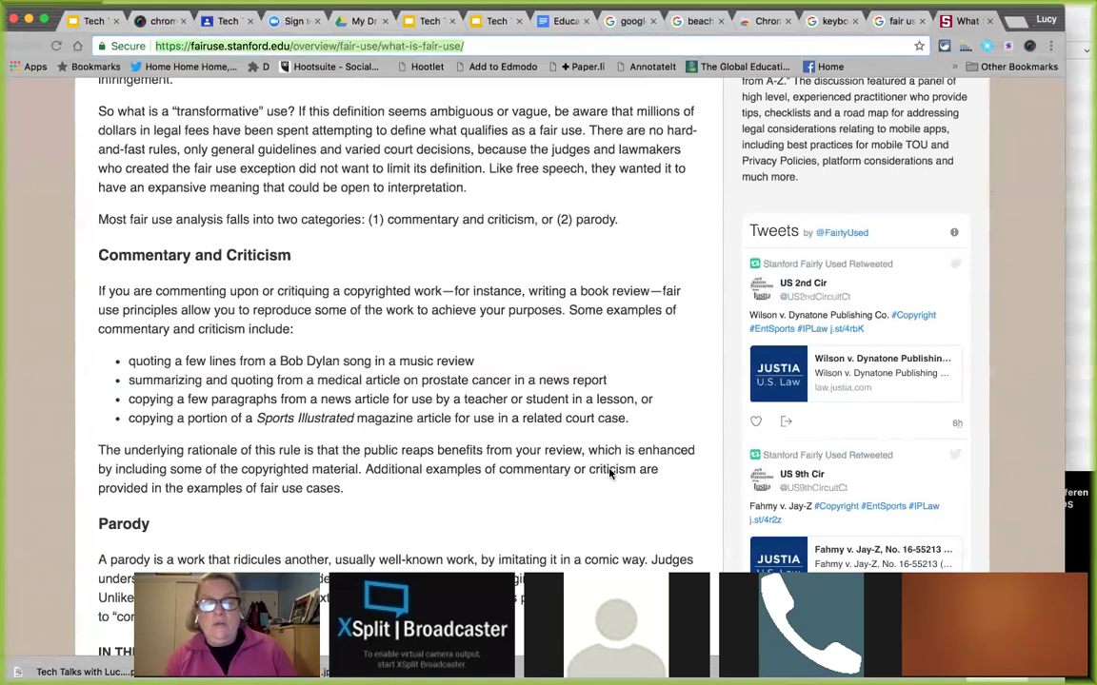
Step: Review the Stanford fair use article down to its author and comments section, and return to its beginning
scroll(609, 472, "down", 5)
scroll(610, 474, "down", 3)
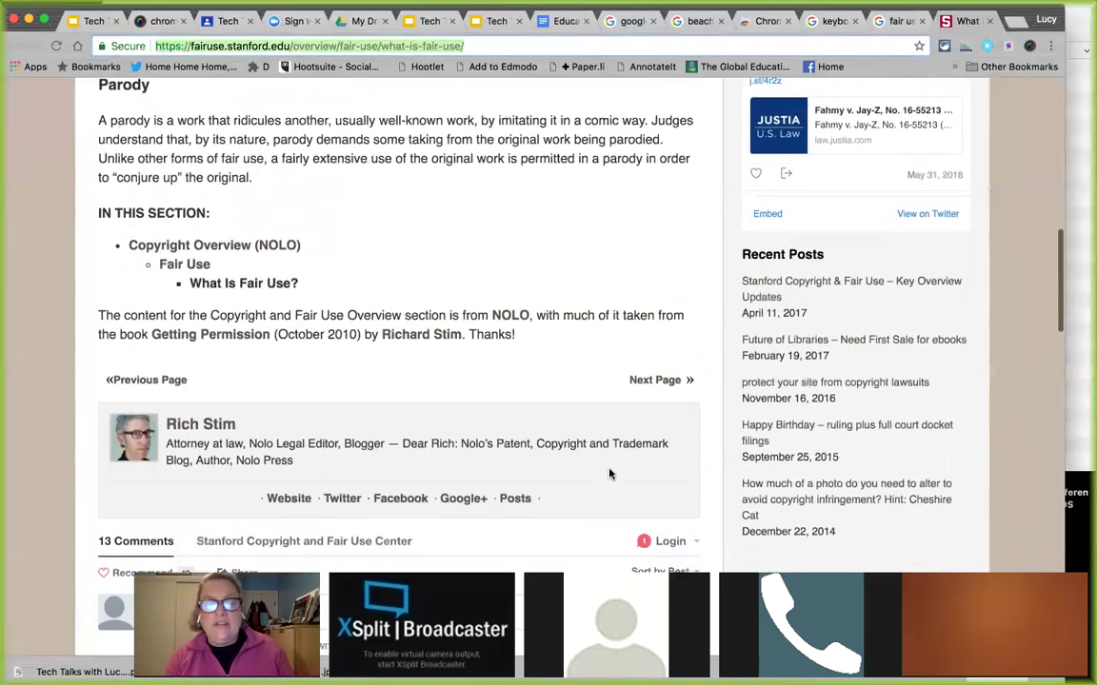
scroll(610, 473, "down", 3)
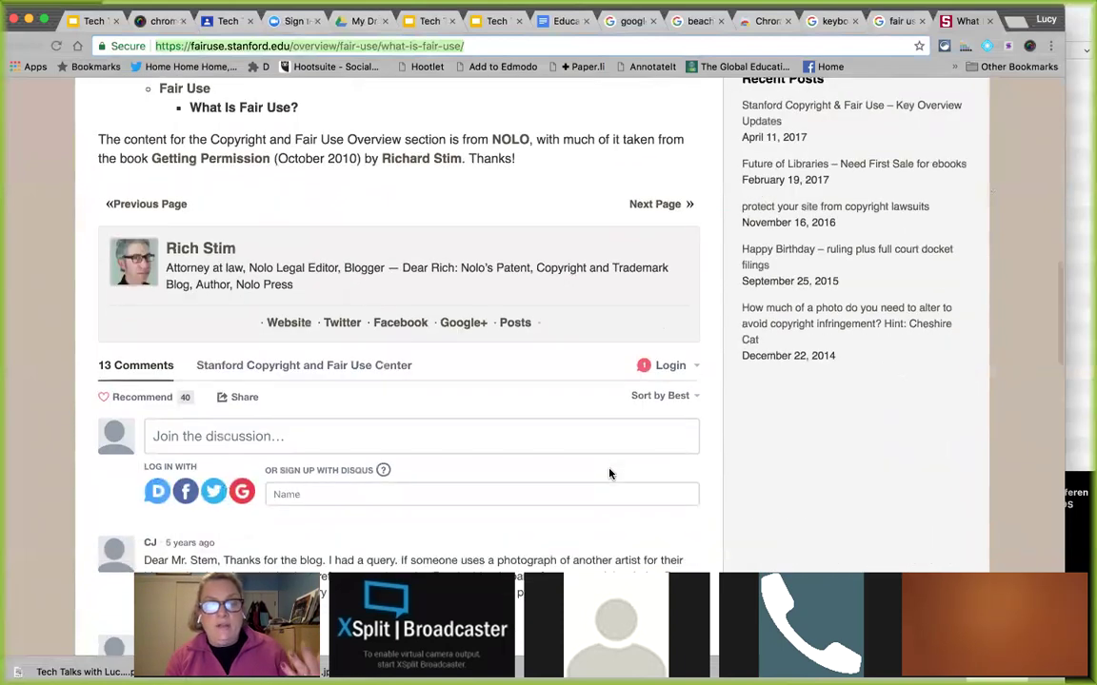
scroll(611, 473, "up", 2)
scroll(610, 473, "up", 15)
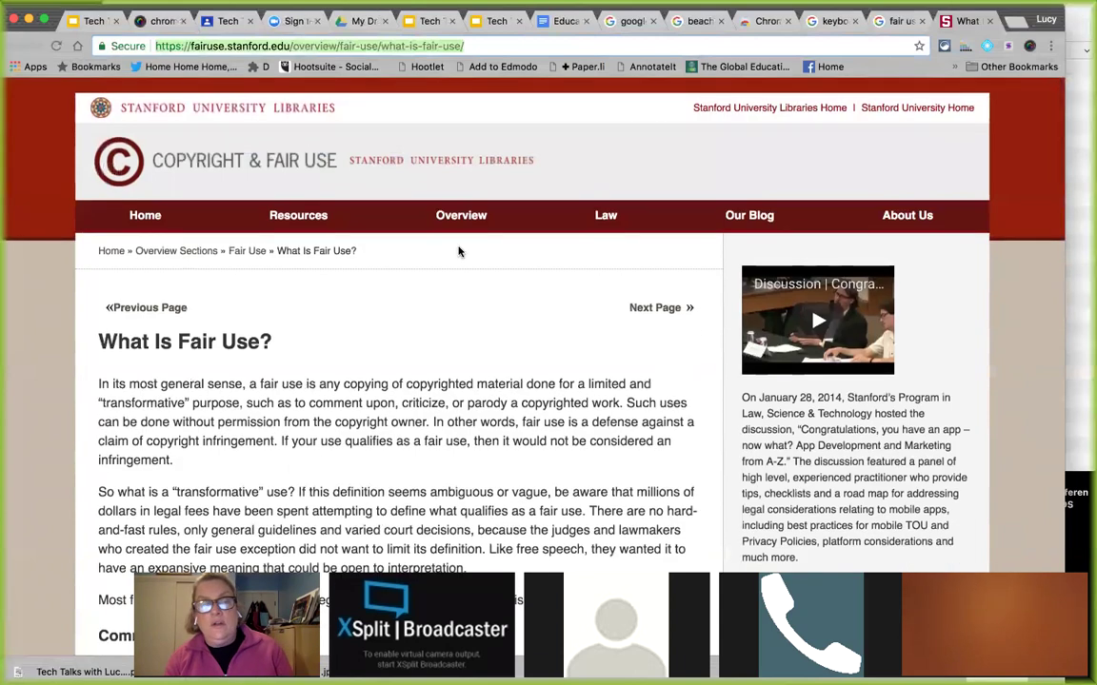
Step: Search Google for "hall davidson copyright" using the suggested query
left_click(199, 46)
type("Hall ")
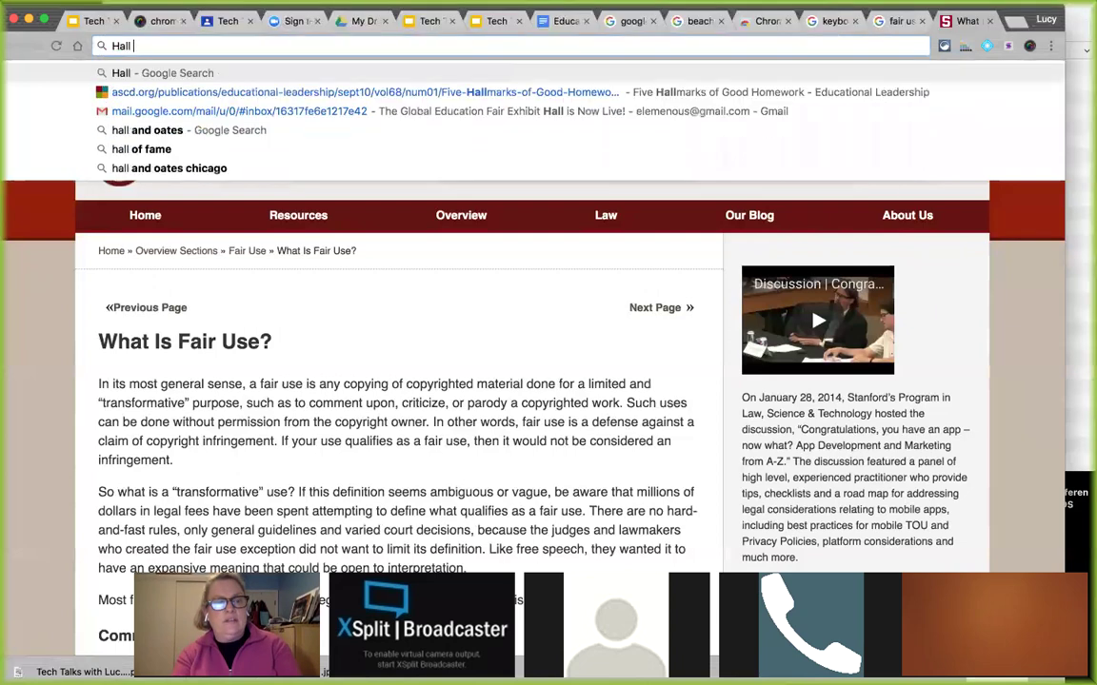
type("Davidson")
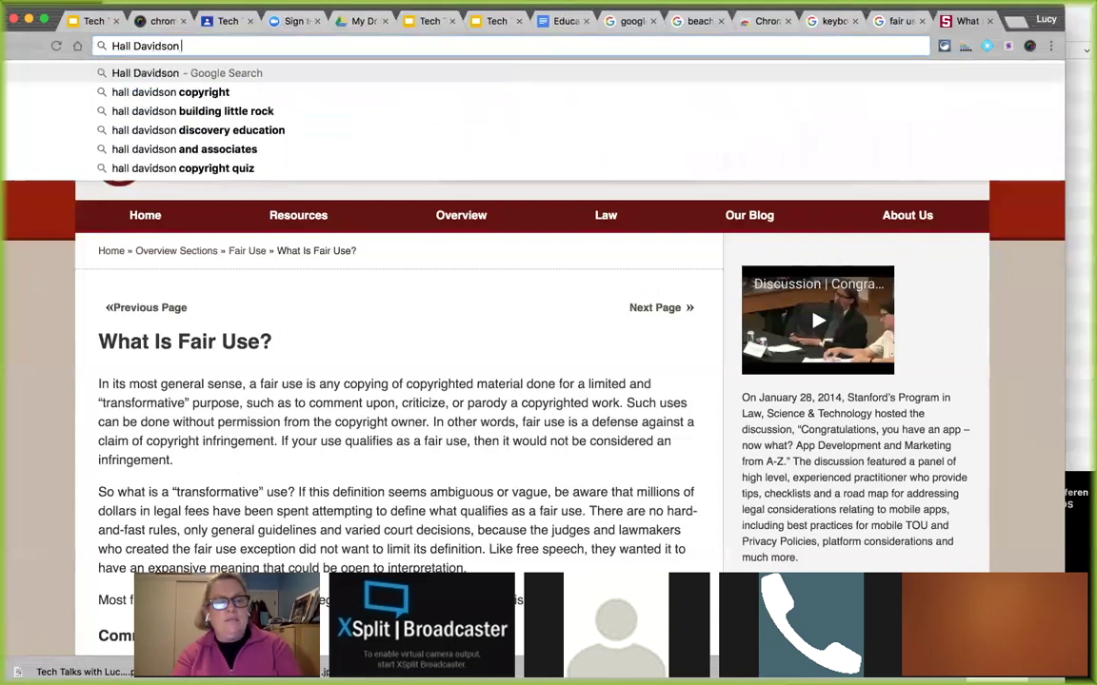
key("Down")
key("Return")
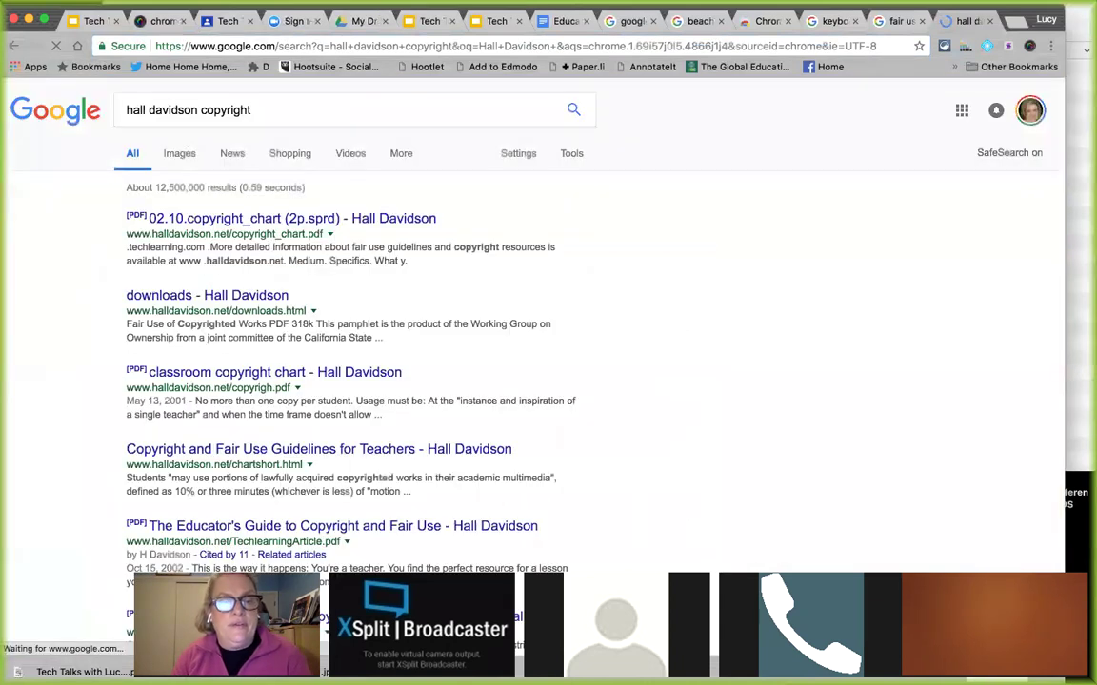
Step: Open the "classroom copyright chart" PDF from the search results and select its web address
left_click(193, 375)
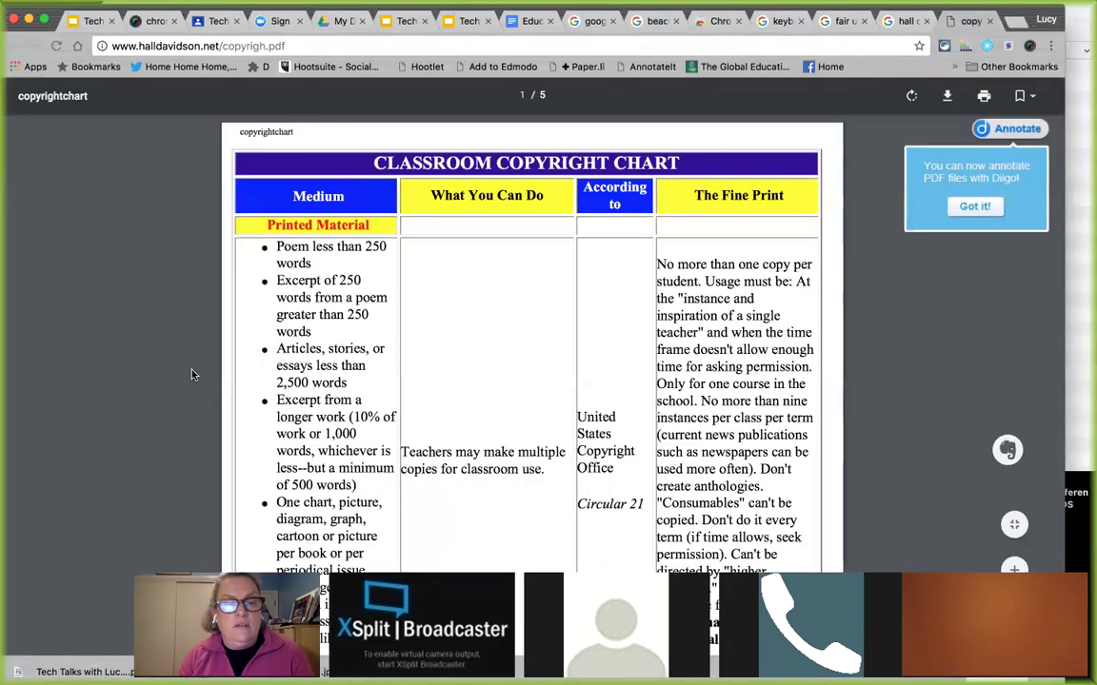
left_click(174, 45)
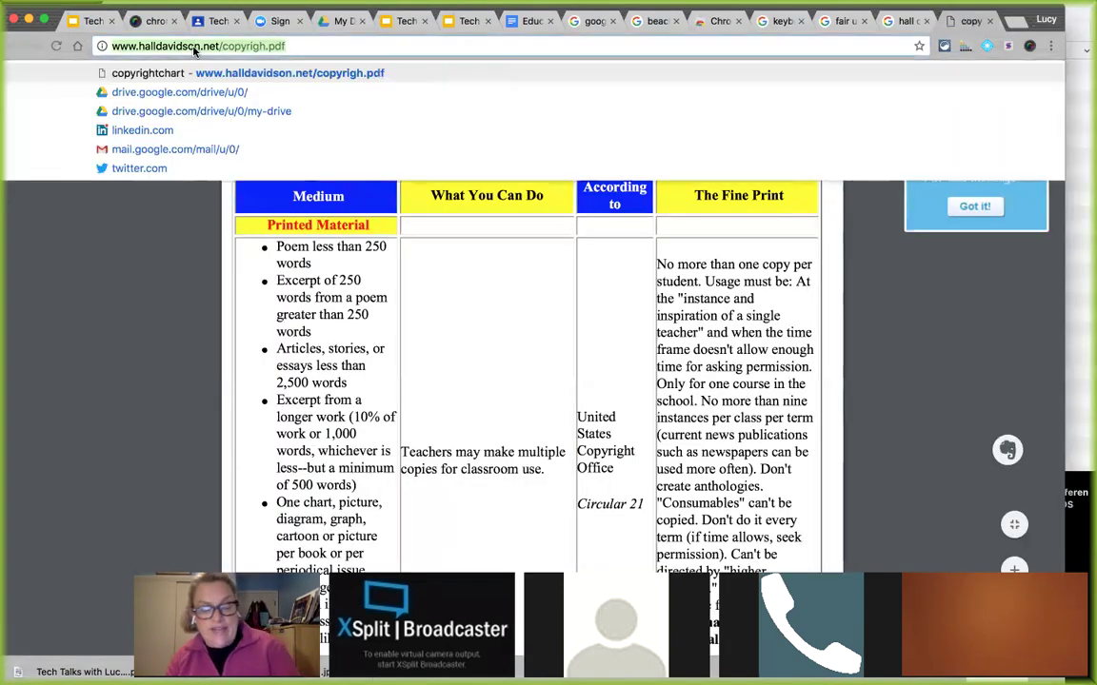
left_click(912, 385)
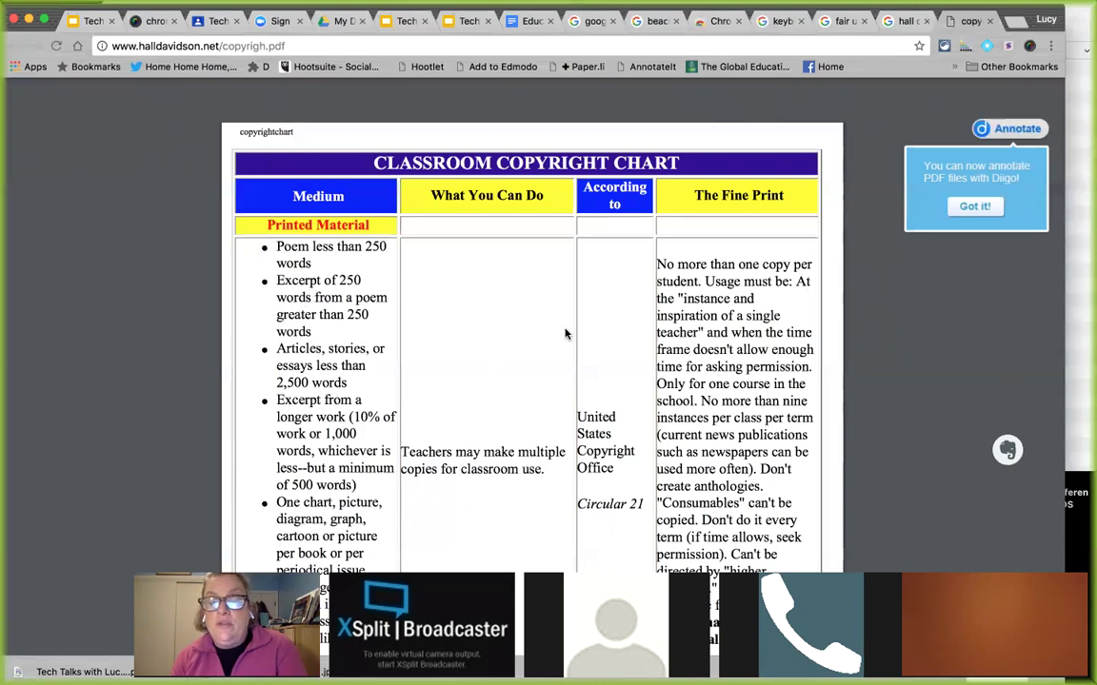
Step: Examine the Classroom Copyright Chart's rules for printed material, video, illustrations and photographs, music, Internet and television
scroll(600, 348, "down", 1)
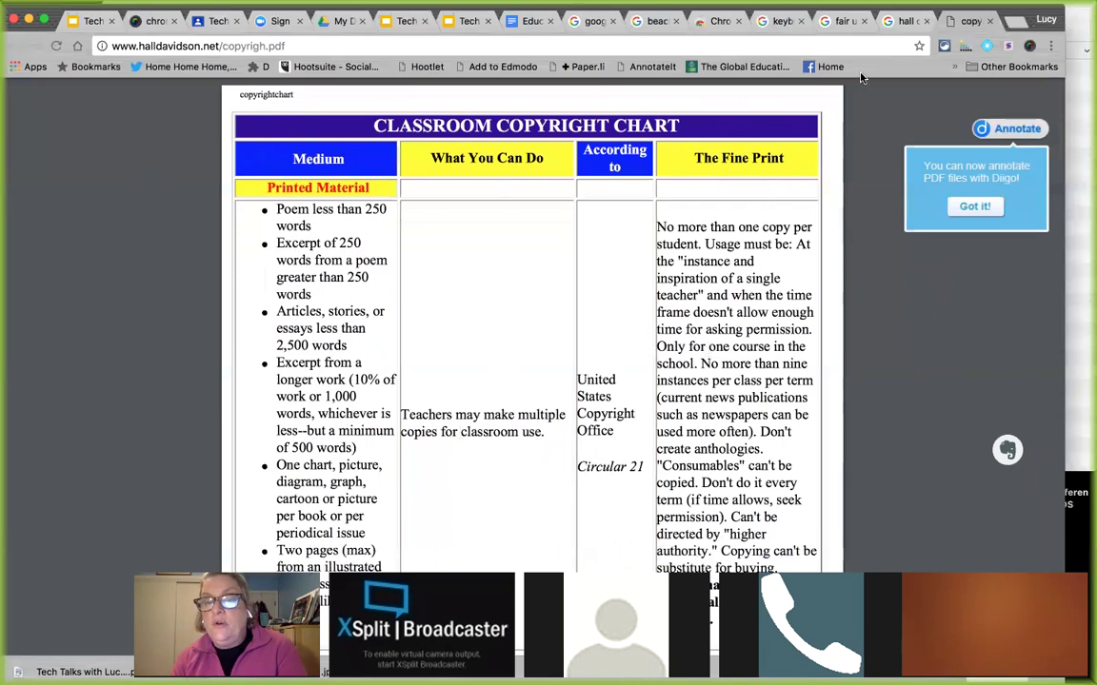
scroll(694, 333, "down", 10)
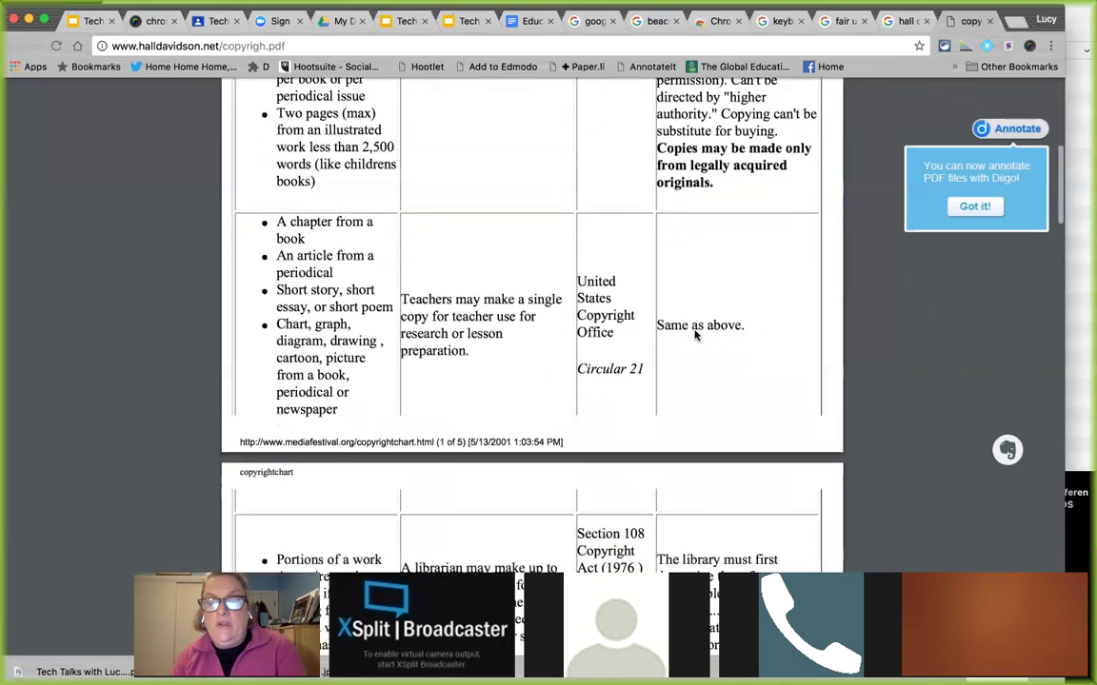
scroll(695, 336, "down", 9)
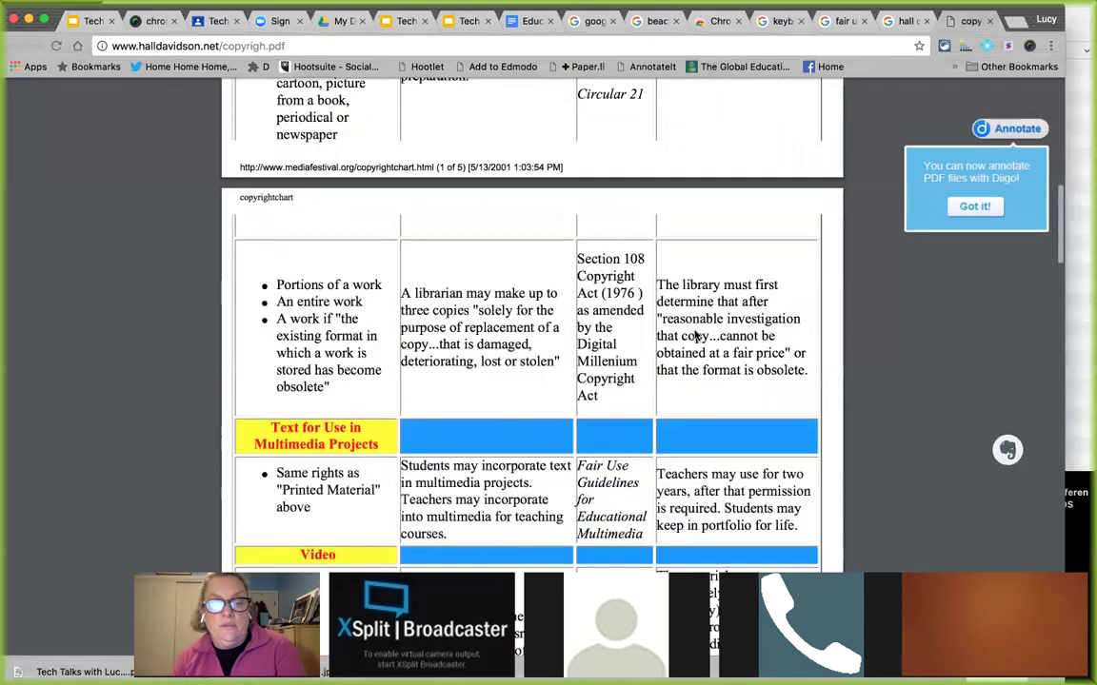
scroll(695, 334, "down", 5)
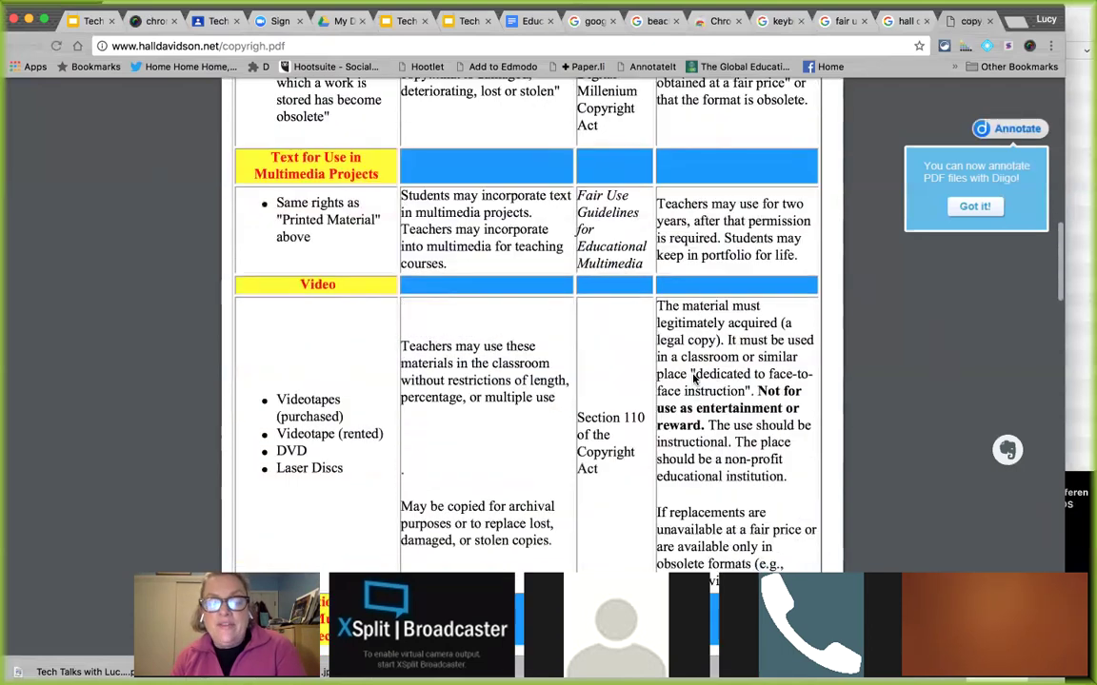
scroll(693, 379, "down", 9)
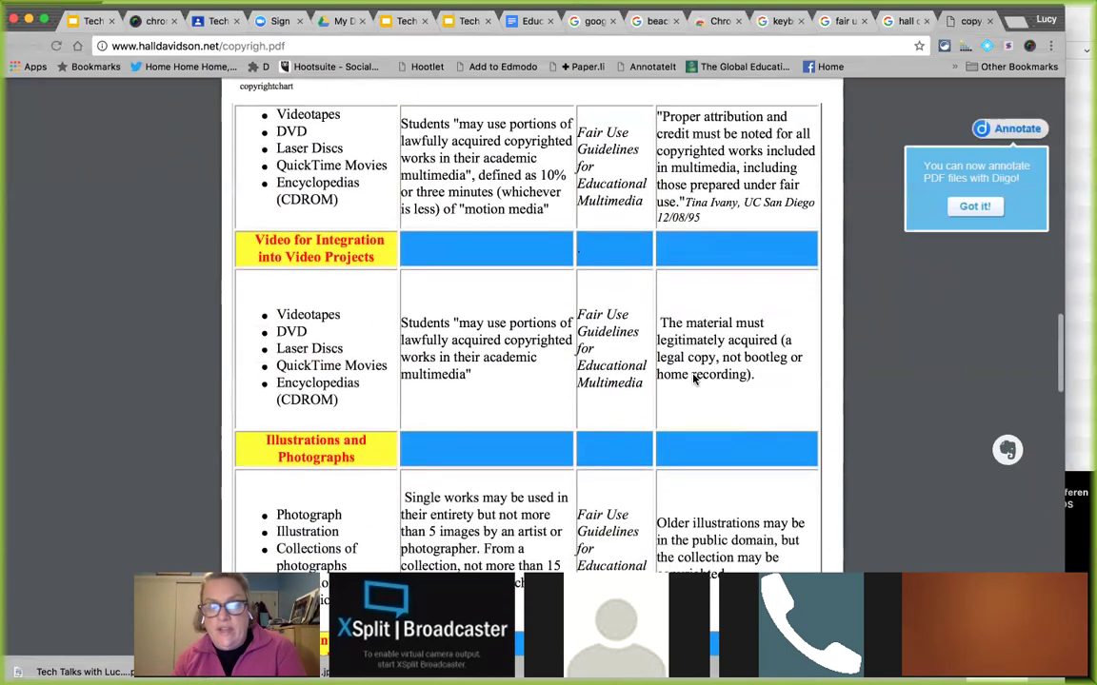
scroll(694, 378, "down", 3)
scroll(694, 379, "down", 7)
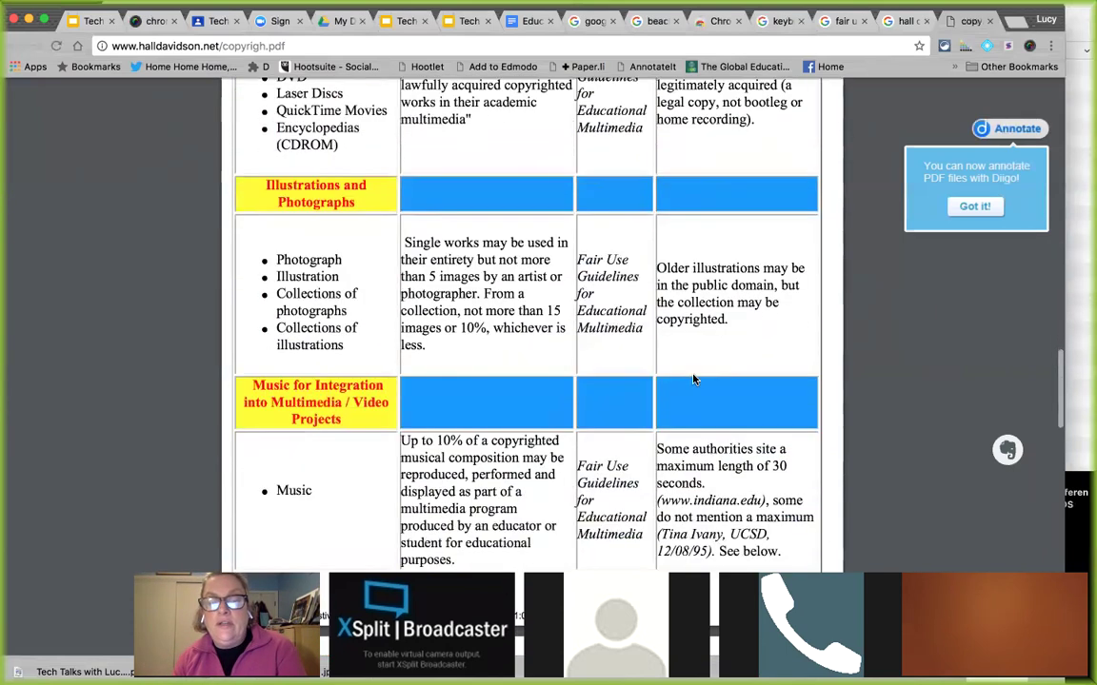
scroll(694, 379, "down", 7)
scroll(694, 379, "down", 5)
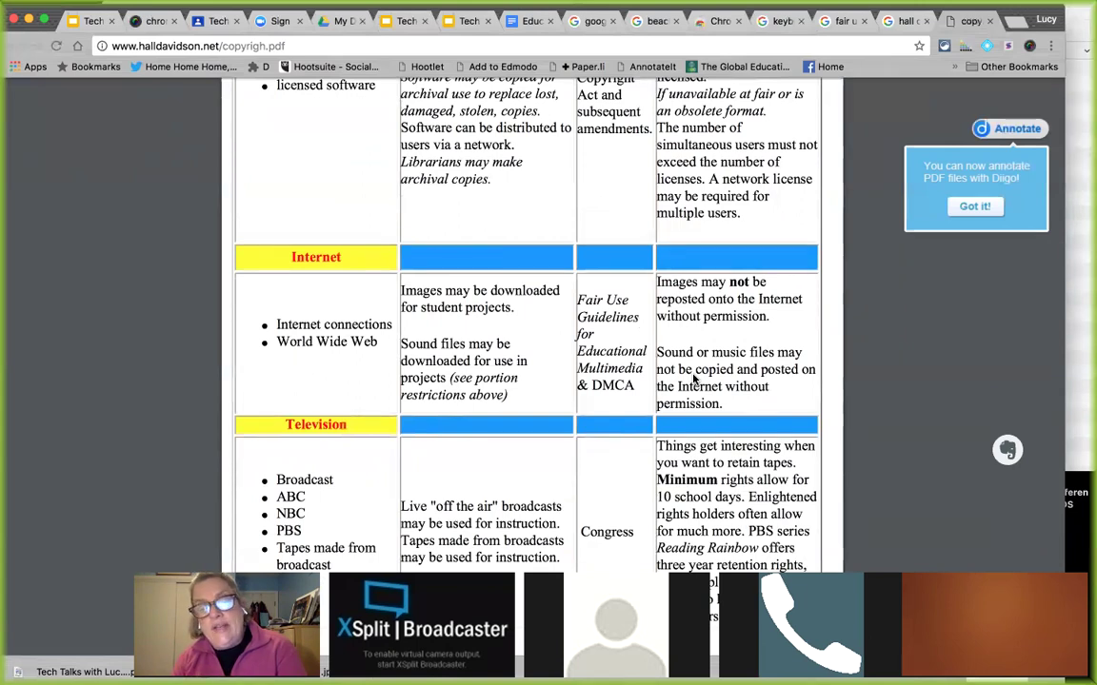
scroll(693, 379, "down", 10)
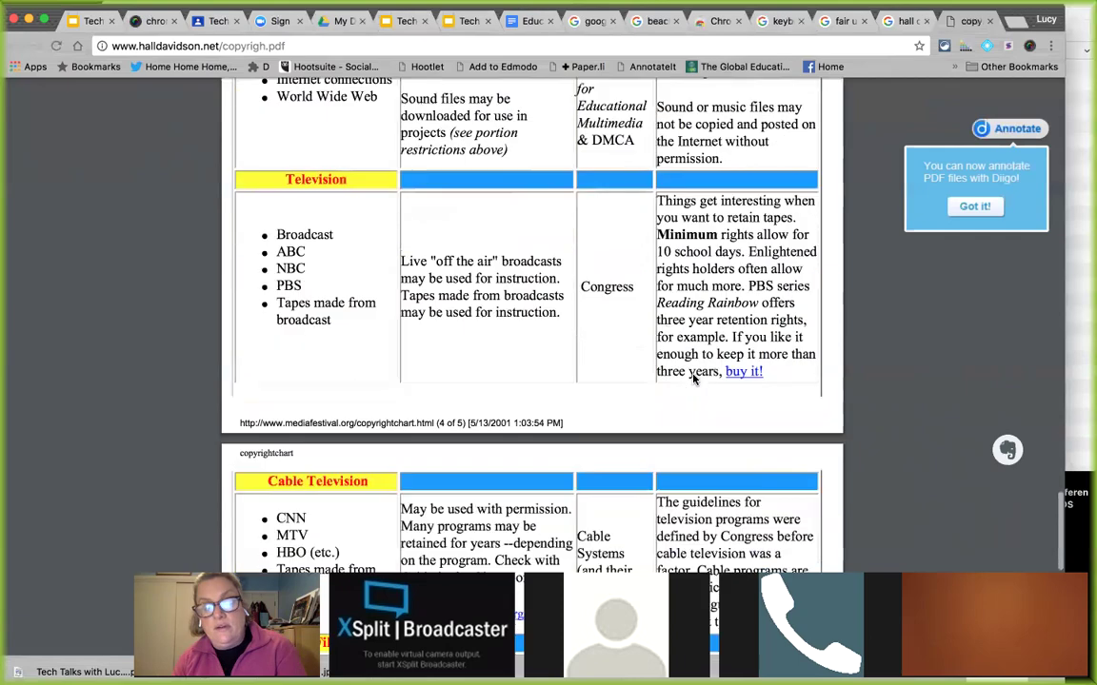
scroll(693, 376, "up", 15)
scroll(385, 215, "up", 3)
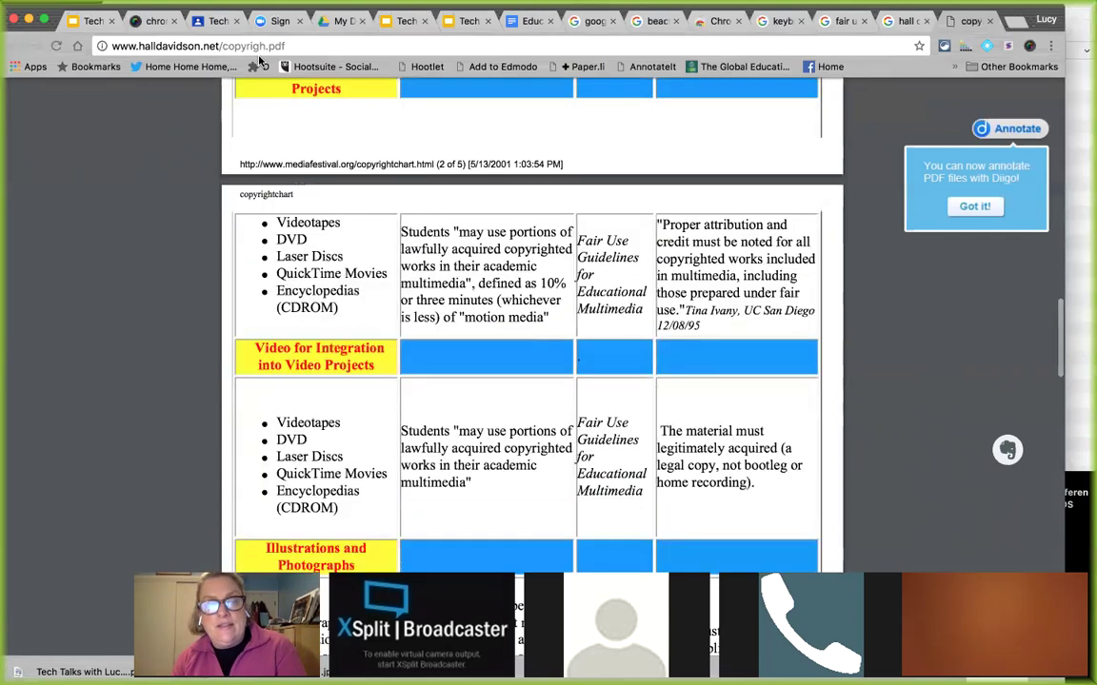
Step: Search Google for "creative commons license" and look through the results
left_click(246, 50)
type("creative")
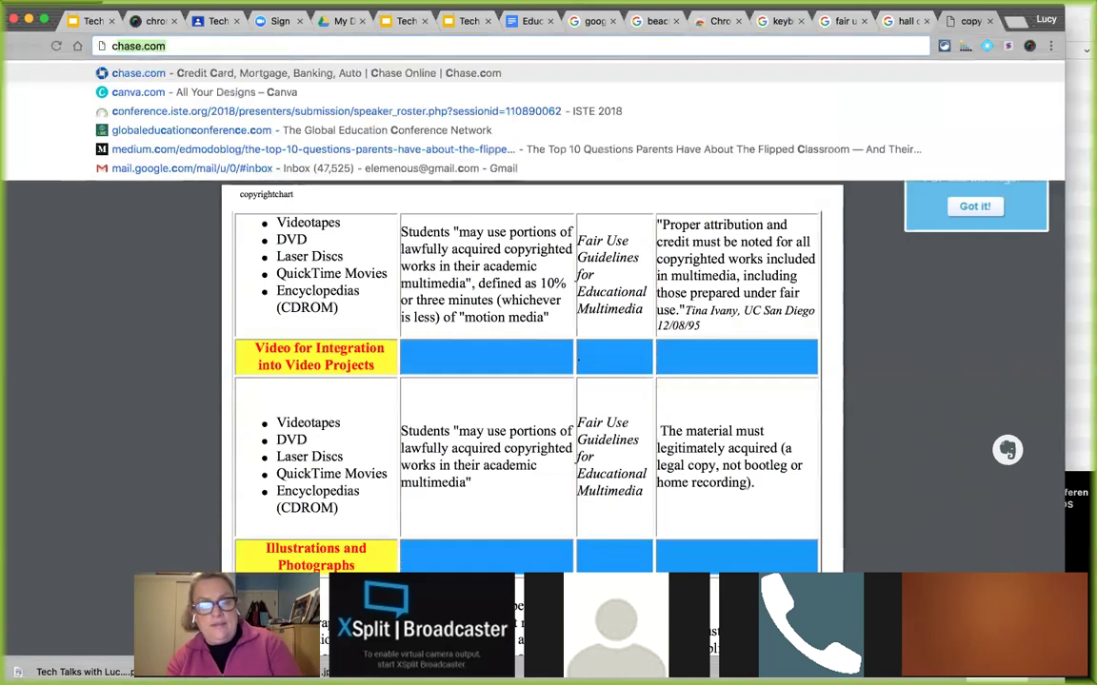
type(" comm")
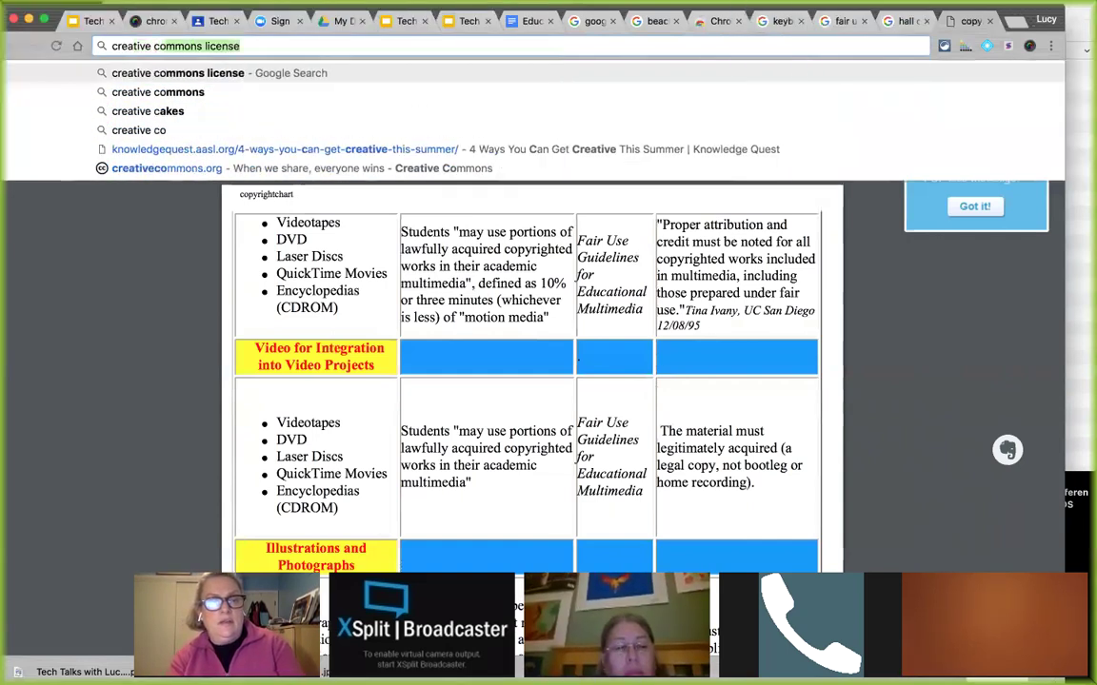
key("Return")
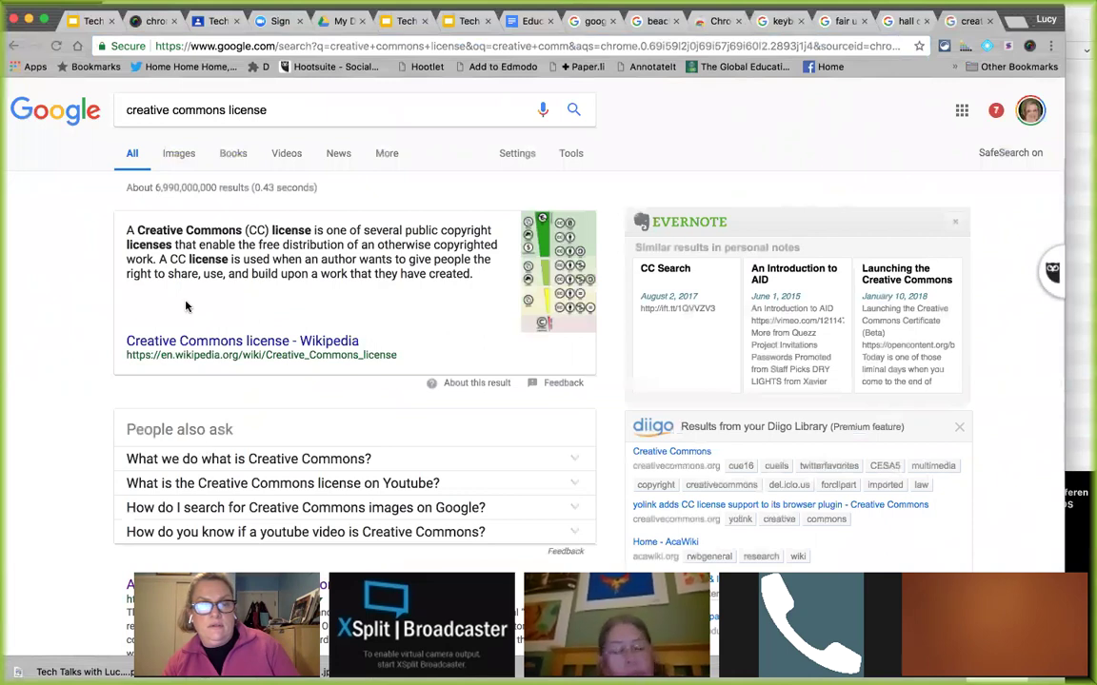
scroll(200, 409, "down", 3)
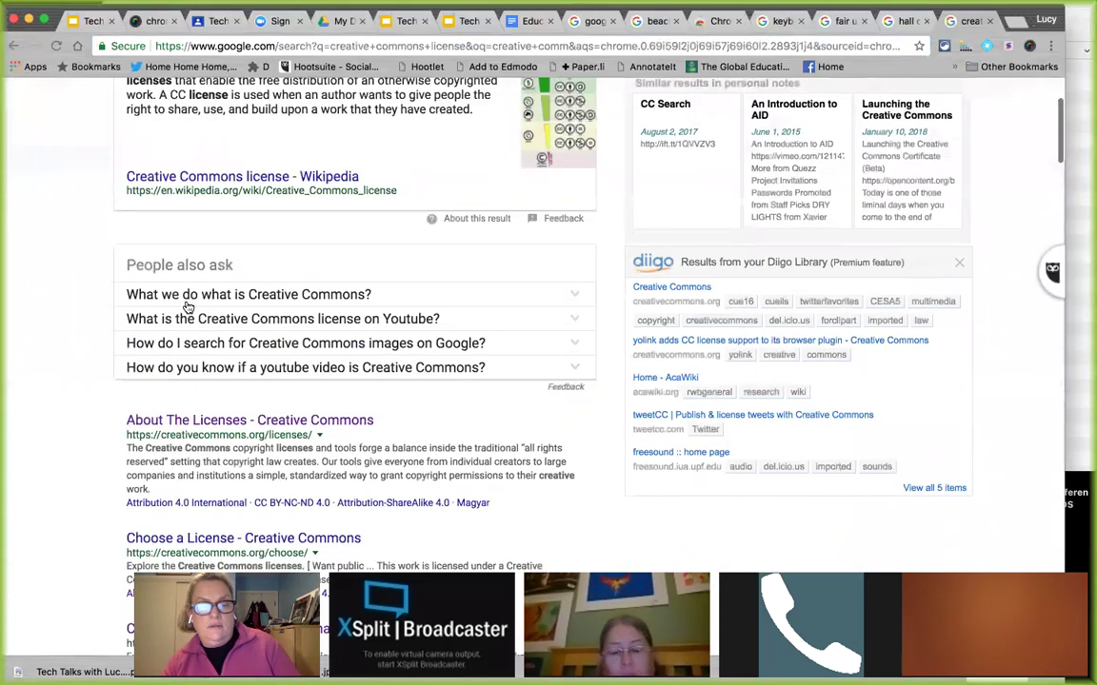
Step: Open the About The Licenses result on creativecommons.org and examine its license design and three layers of licenses
left_click(188, 422)
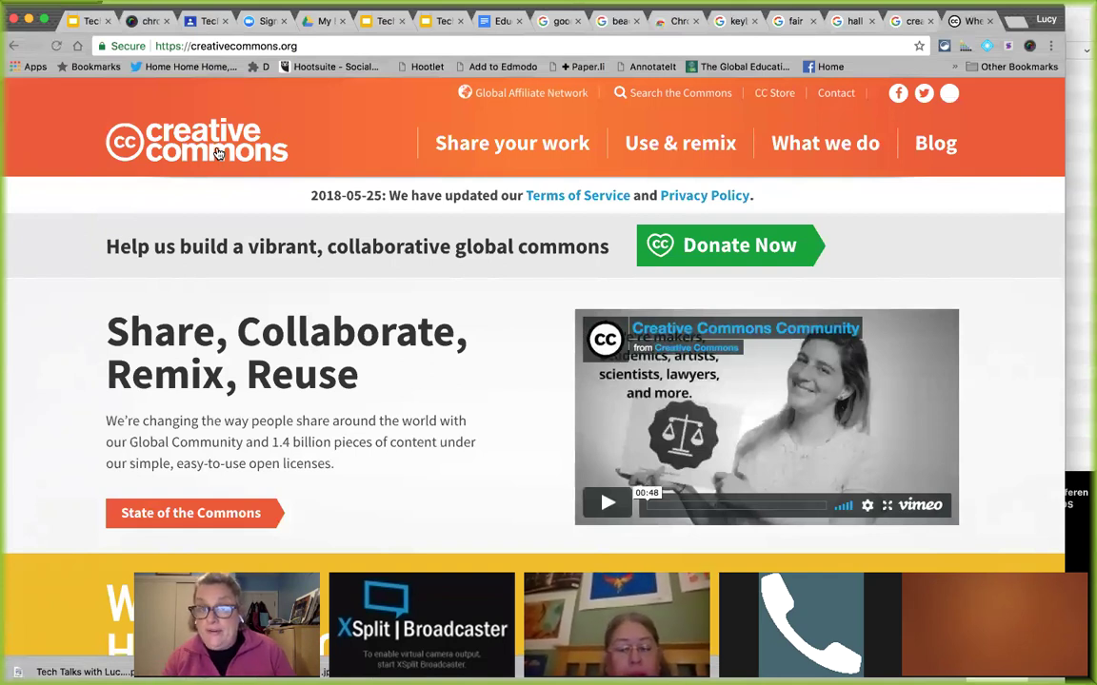
left_click(9, 46)
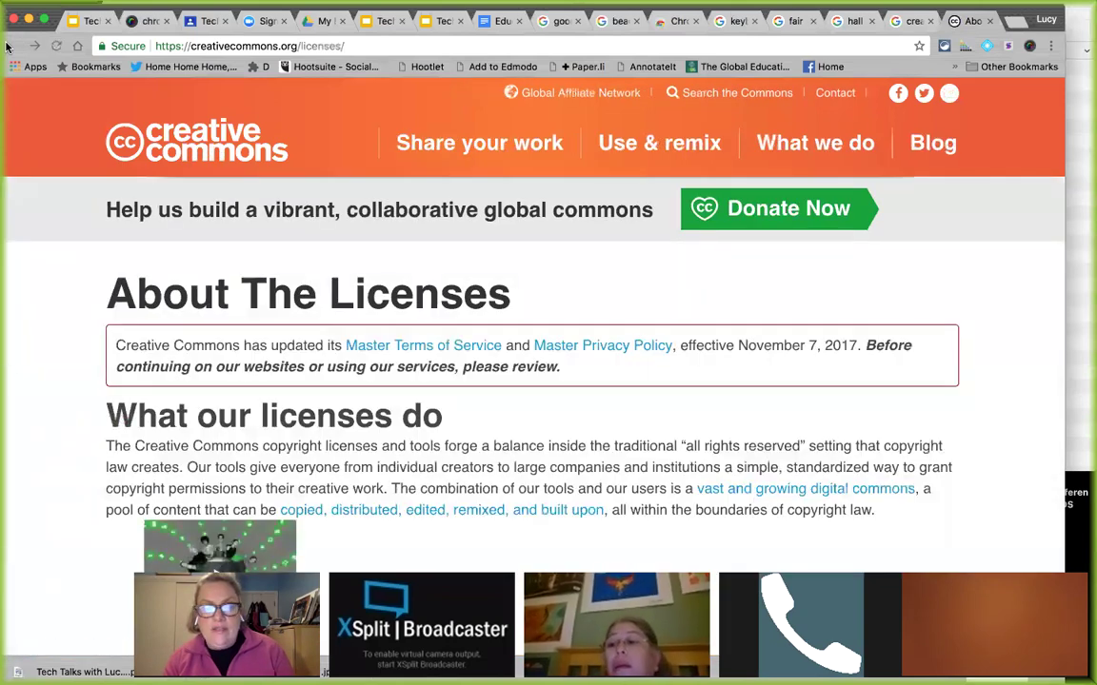
scroll(427, 405, "down", 5)
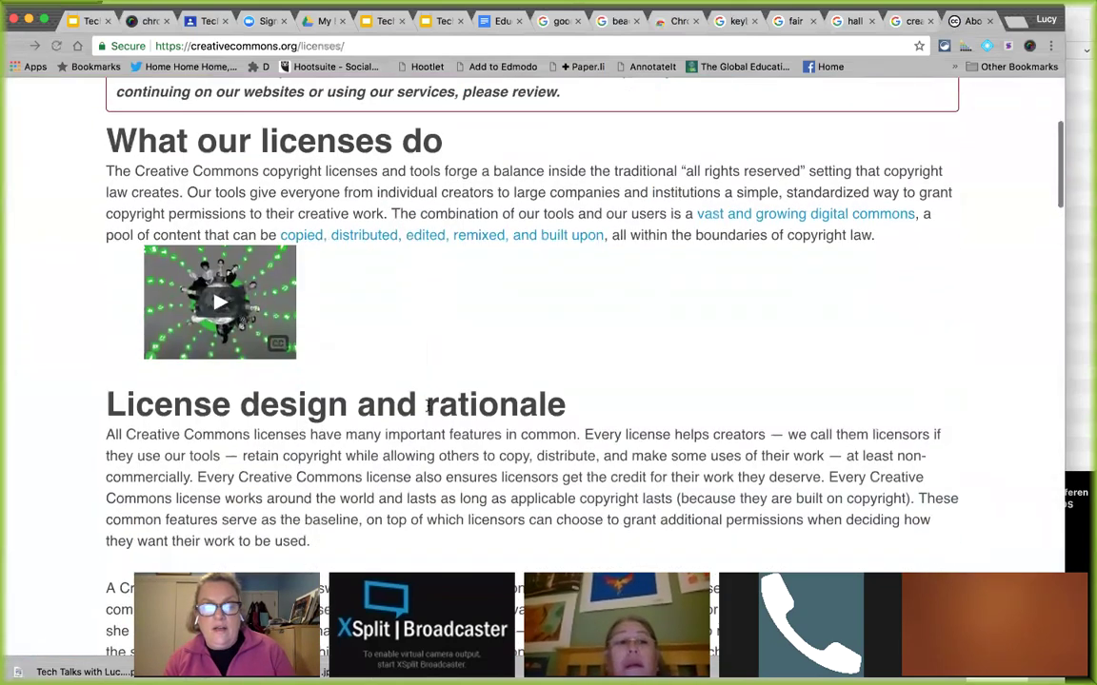
scroll(427, 405, "down", 12)
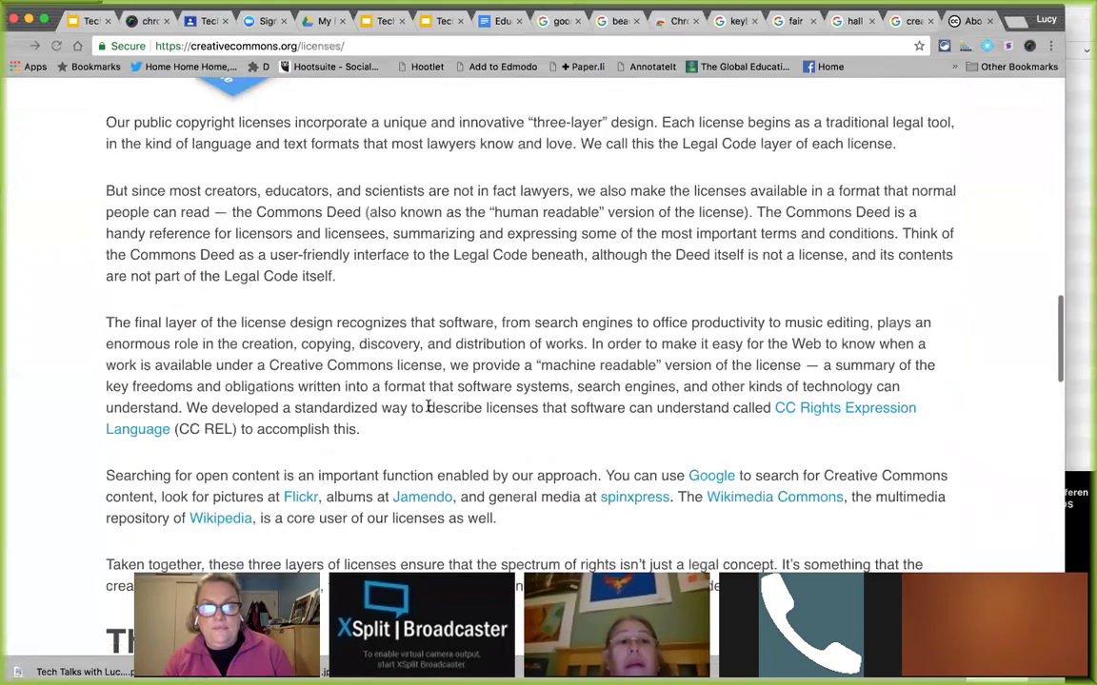
scroll(427, 405, "up", 6)
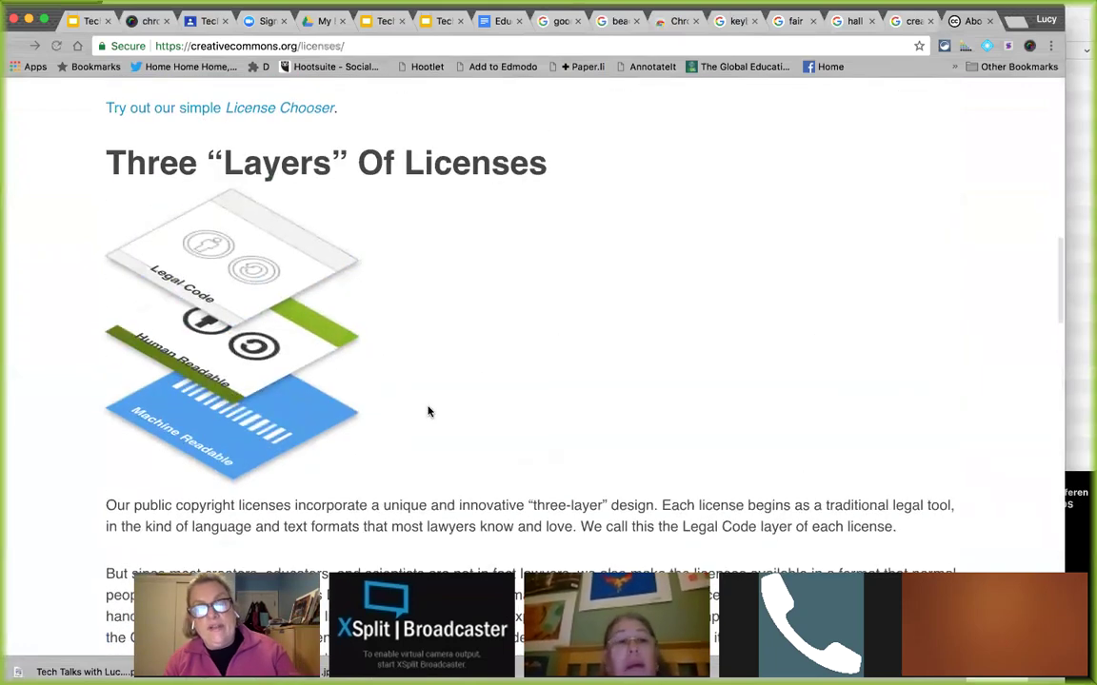
scroll(427, 411, "down", 1)
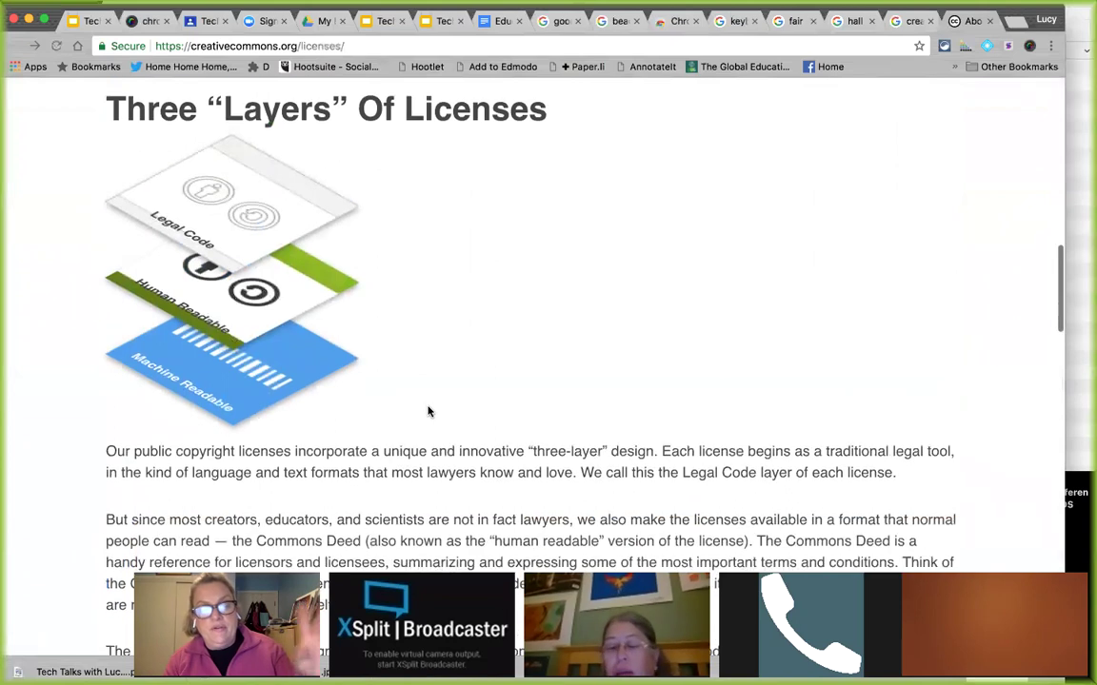
scroll(427, 411, "down", 9)
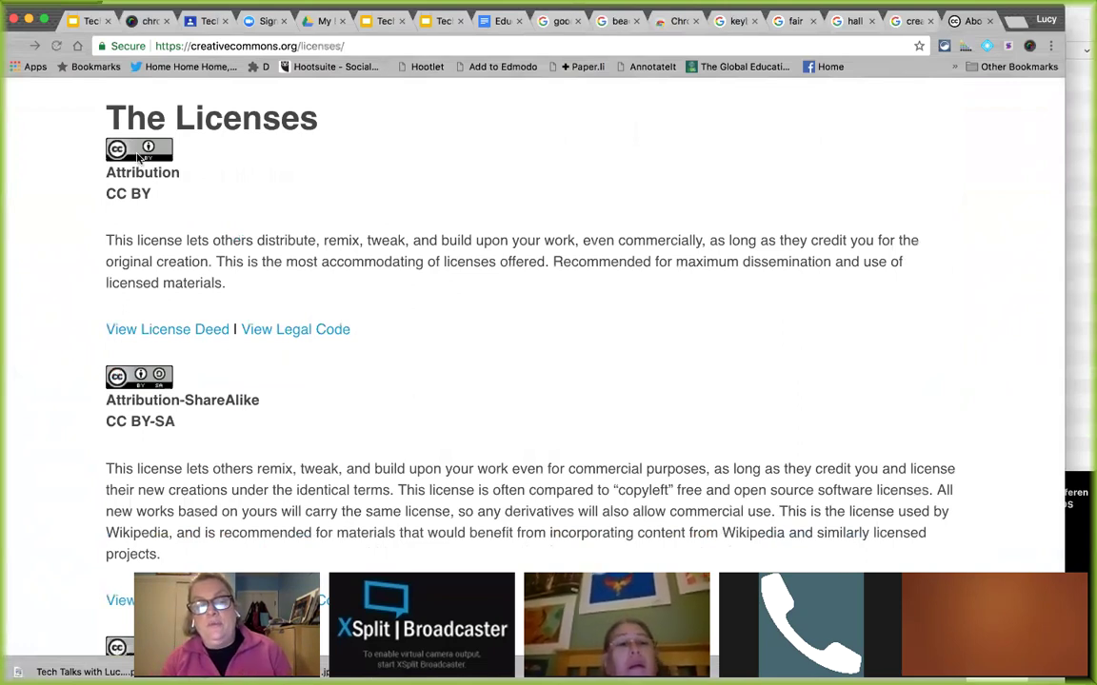
Step: Examine the descriptions of the six Creative Commons licenses, from Attribution CC BY to Attribution-NonCommercial-NoDerivs CC BY-NC-ND
left_click_drag(135, 149, 298, 203)
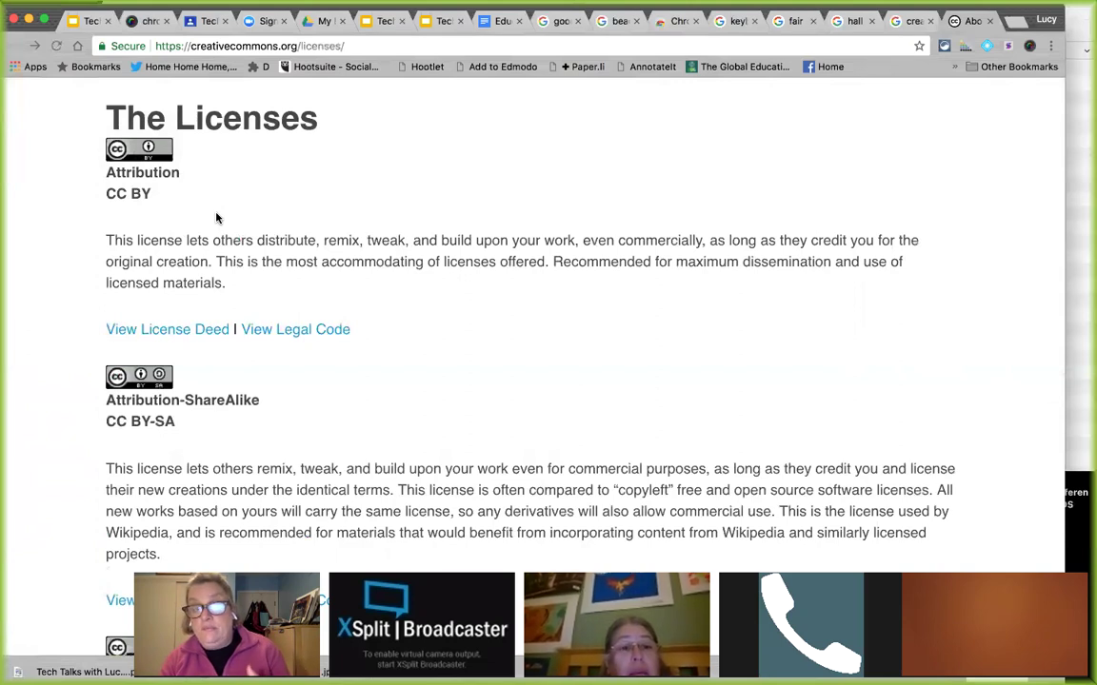
scroll(217, 218, "down", 2)
scroll(231, 236, "down", 1)
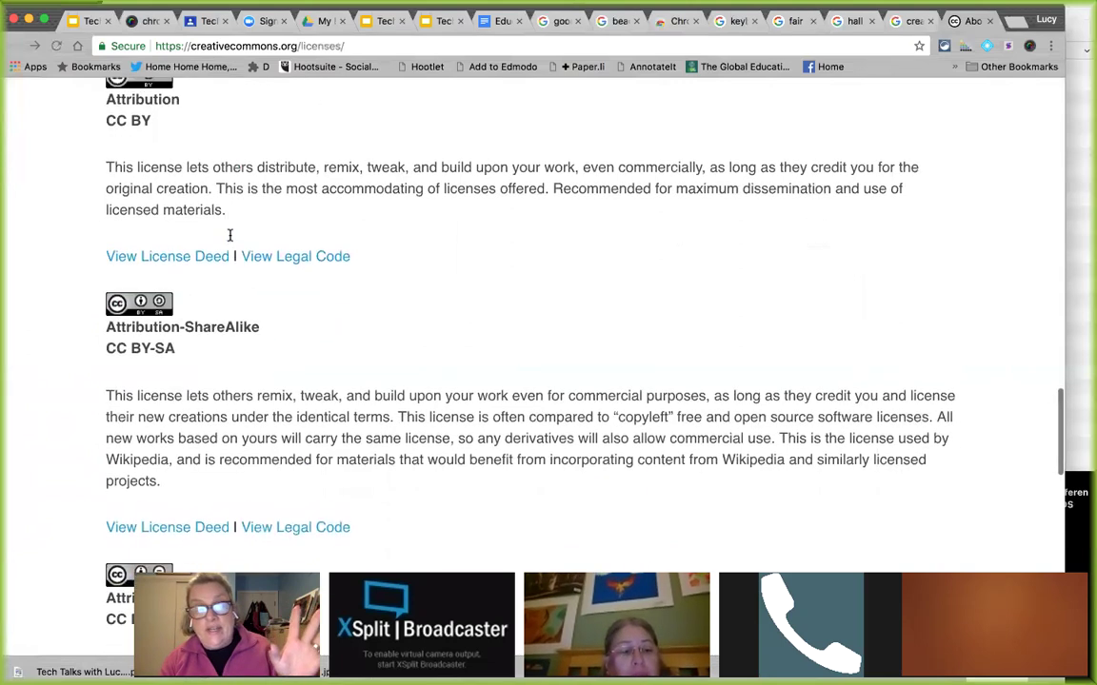
scroll(230, 235, "up", 1)
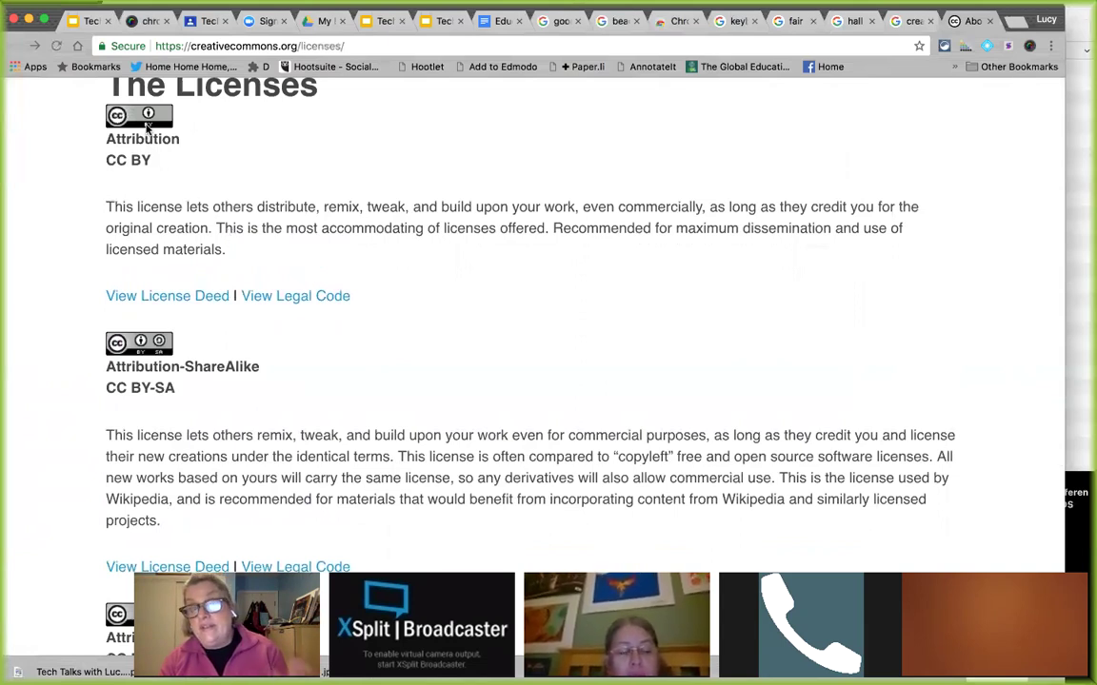
scroll(270, 267, "down", 1)
scroll(282, 294, "down", 5)
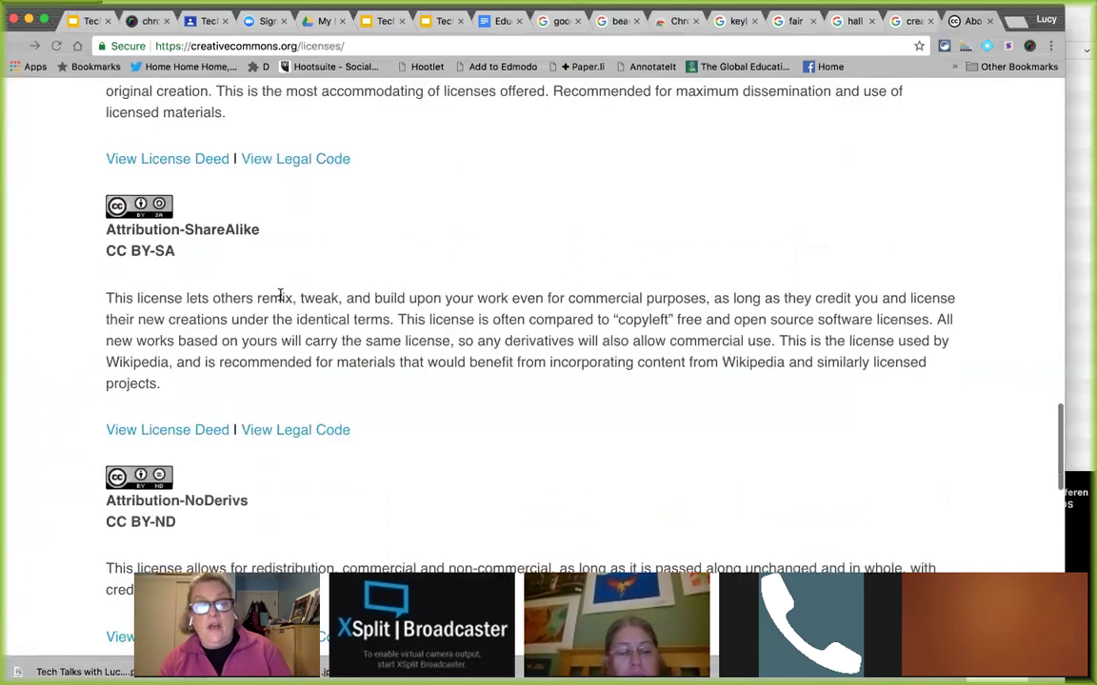
scroll(281, 299, "up", 1)
scroll(281, 300, "down", 2)
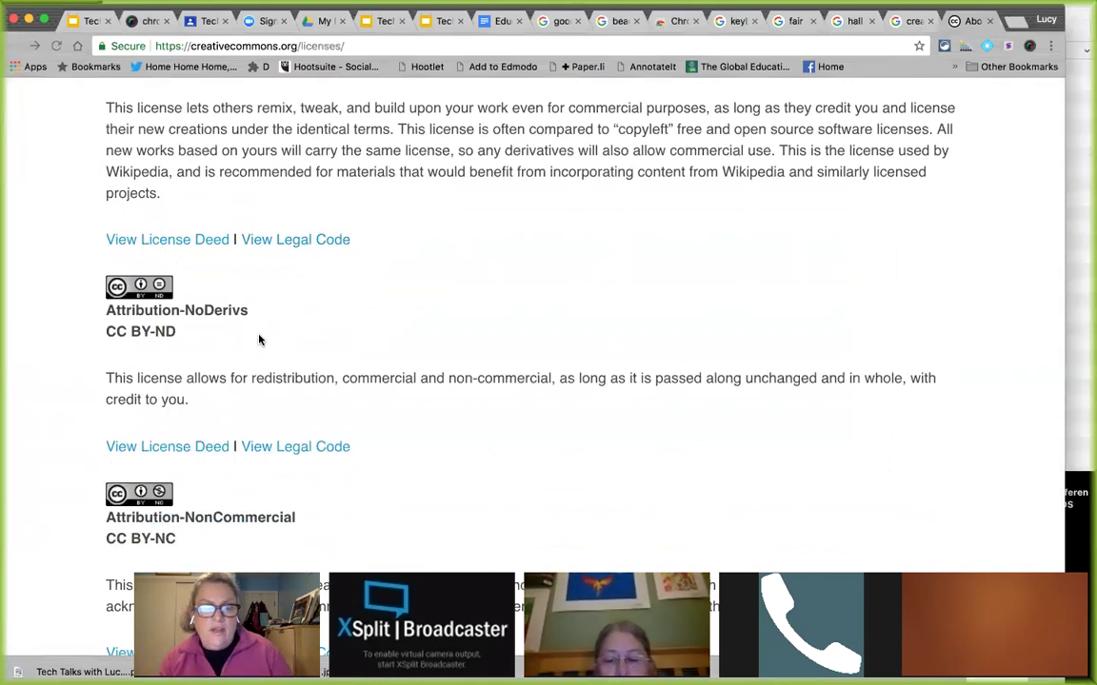
scroll(259, 340, "down", 5)
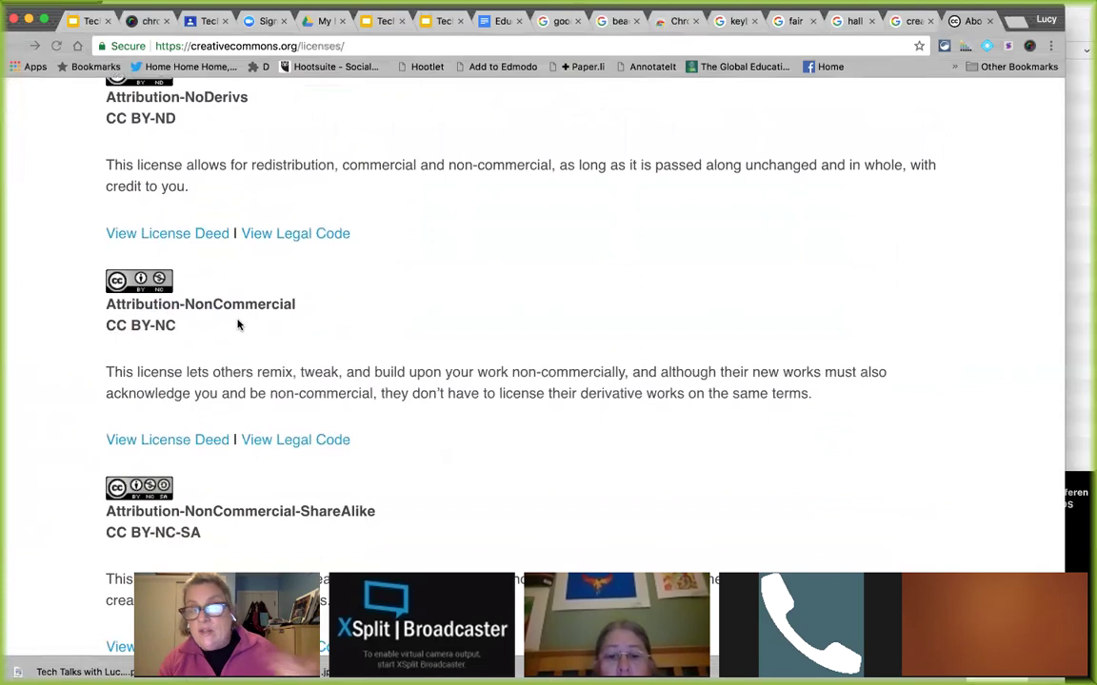
scroll(238, 325, "down", 13)
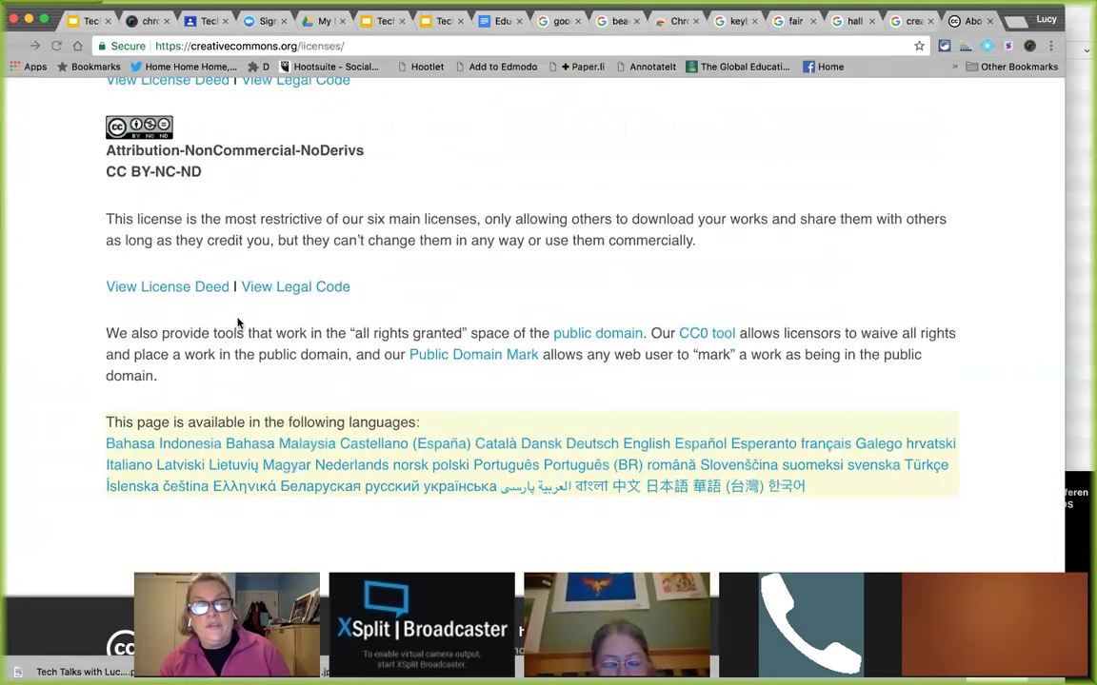
scroll(238, 325, "up", 8)
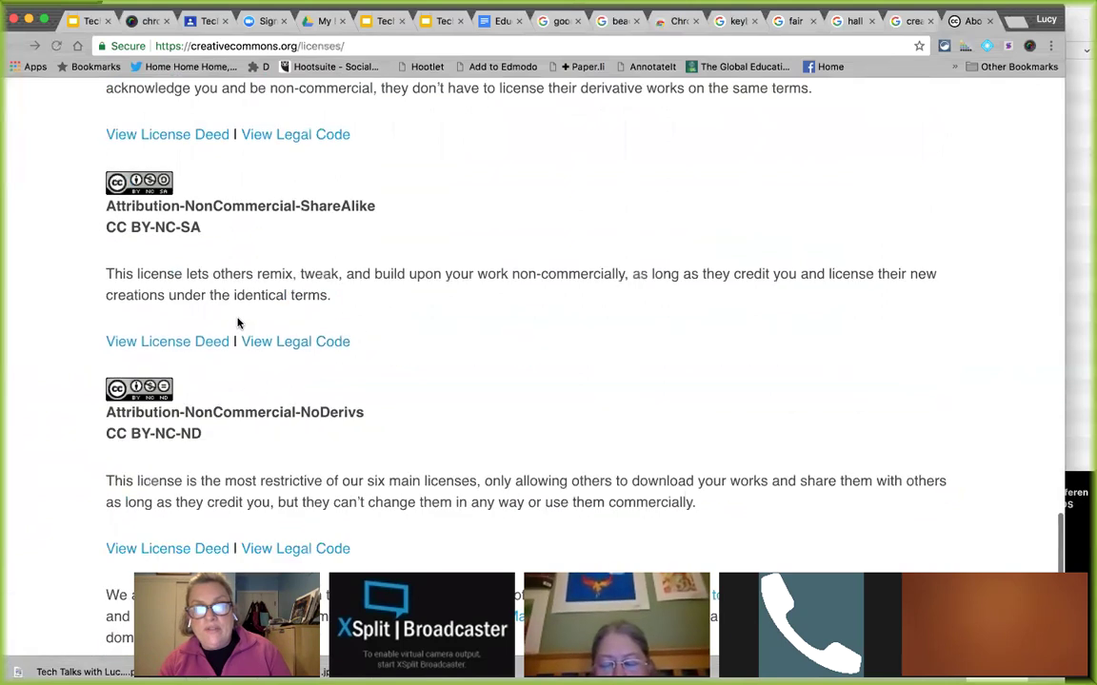
scroll(238, 324, "up", 20)
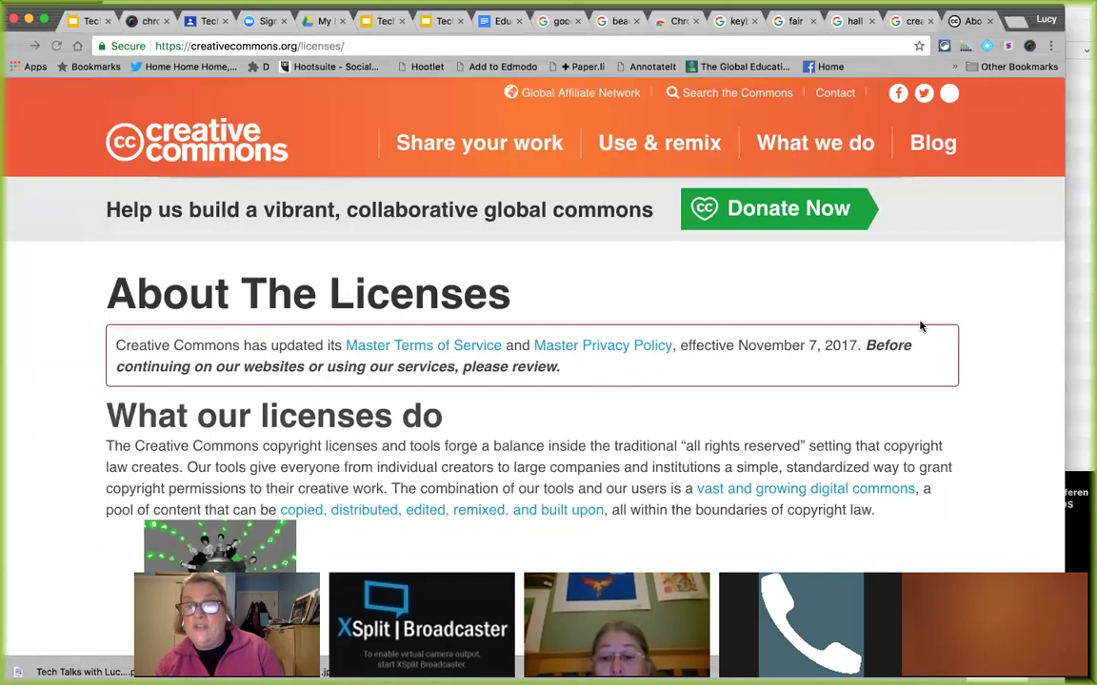
Step: Search Google for "flickr creative commons" in a new browser tab, using the suggested query
left_click(1017, 21)
type("flickr")
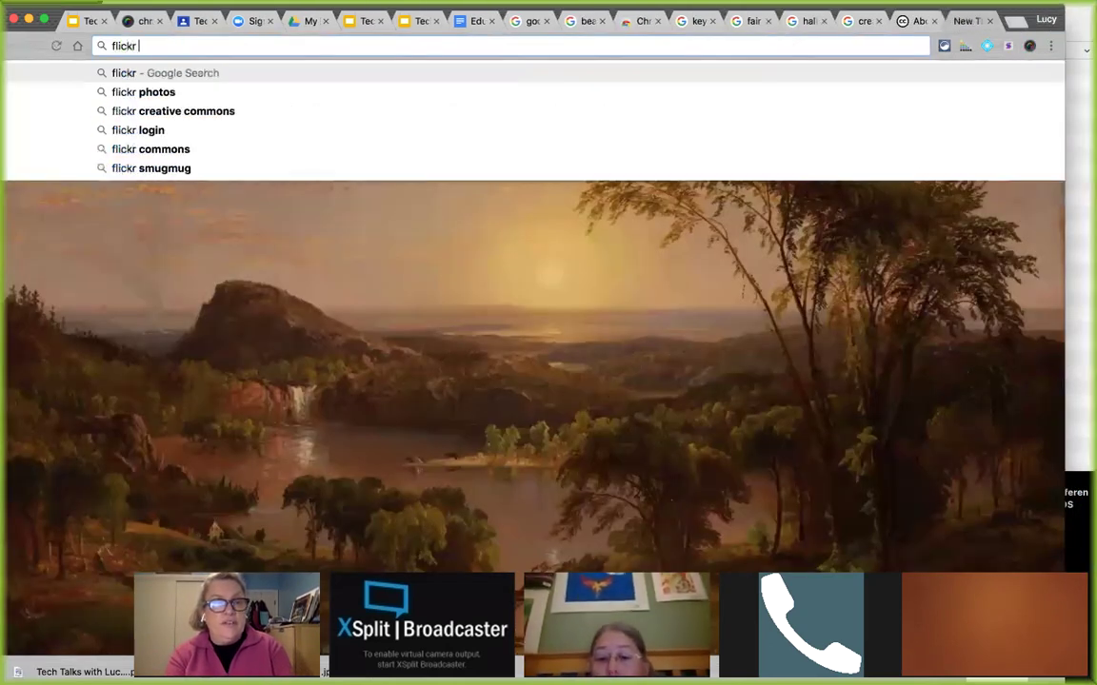
key("Down")
key("Down")
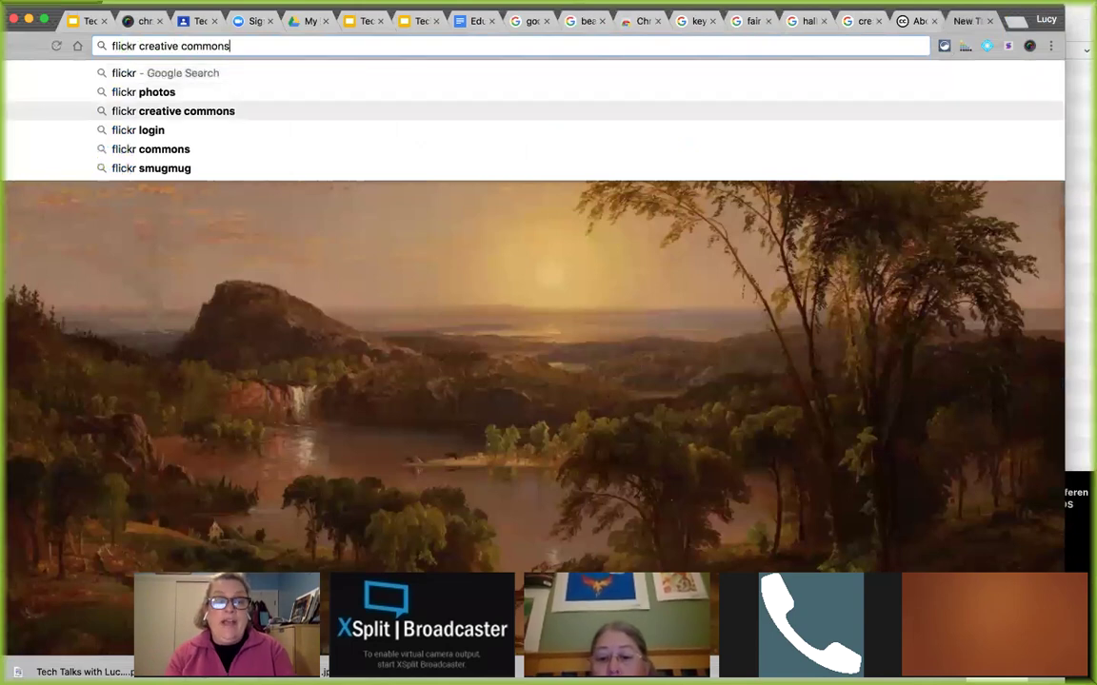
key("Return")
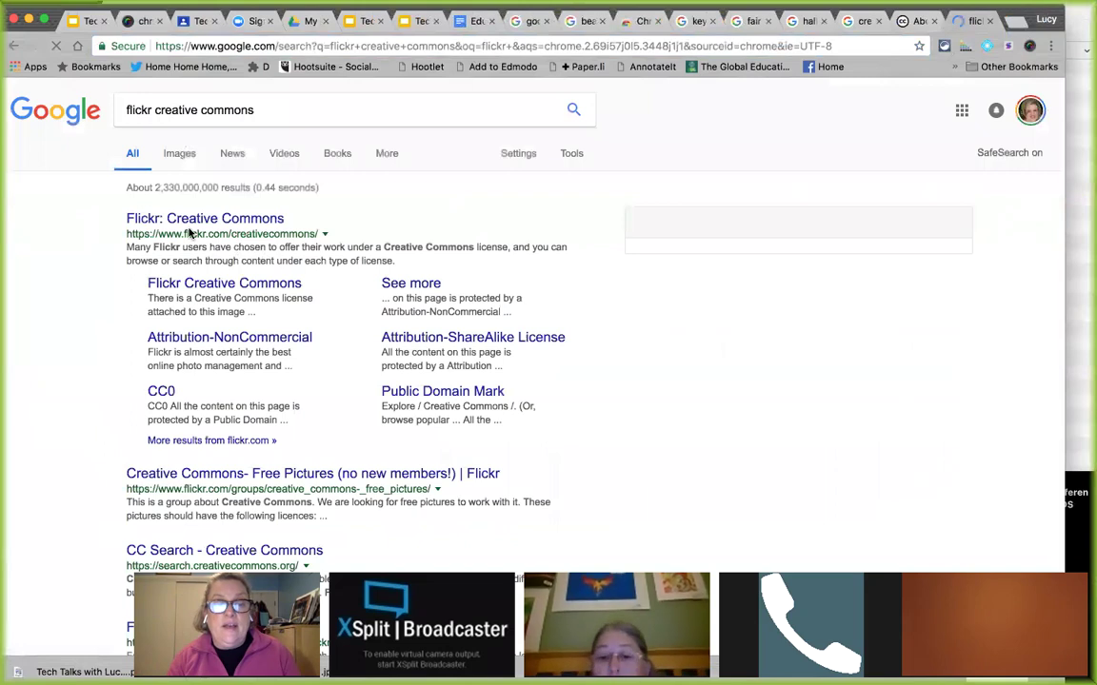
Step: Open the Flickr: Creative Commons result and look through the photo collections grouped by license type
left_click(185, 223)
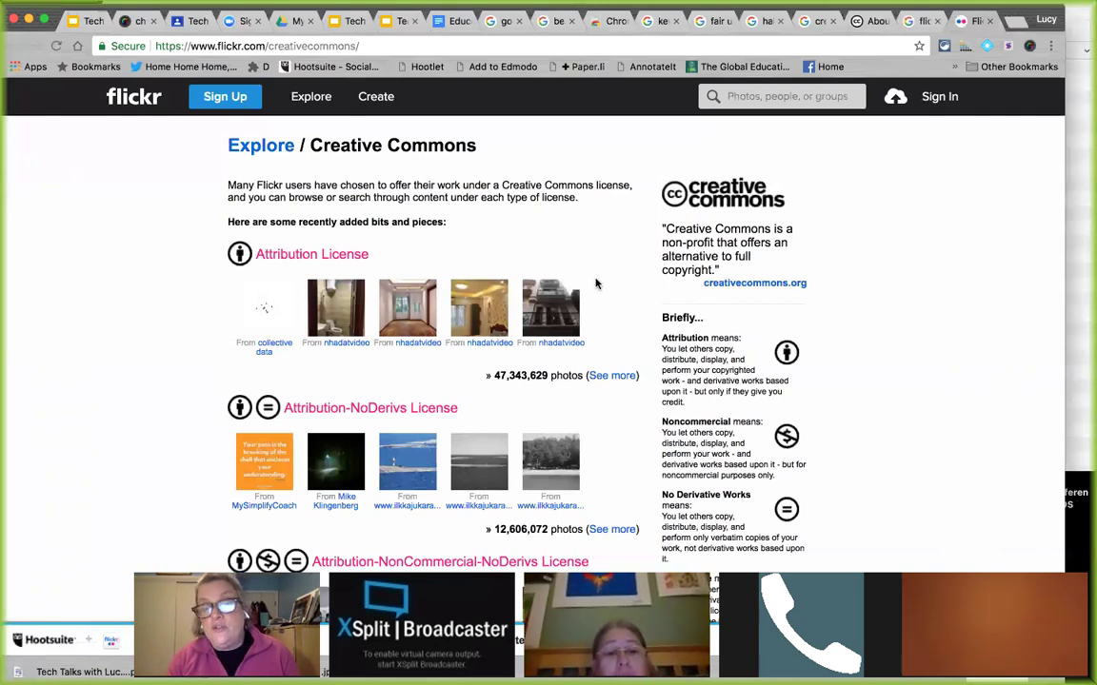
scroll(595, 282, "down", 2)
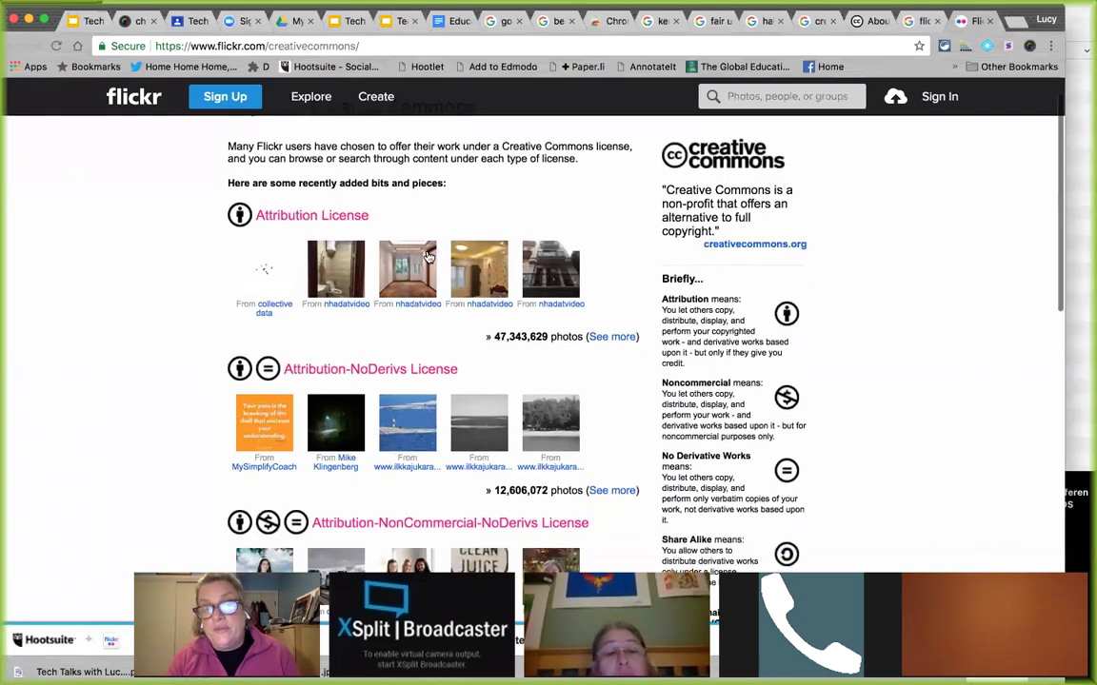
scroll(376, 396, "down", 3)
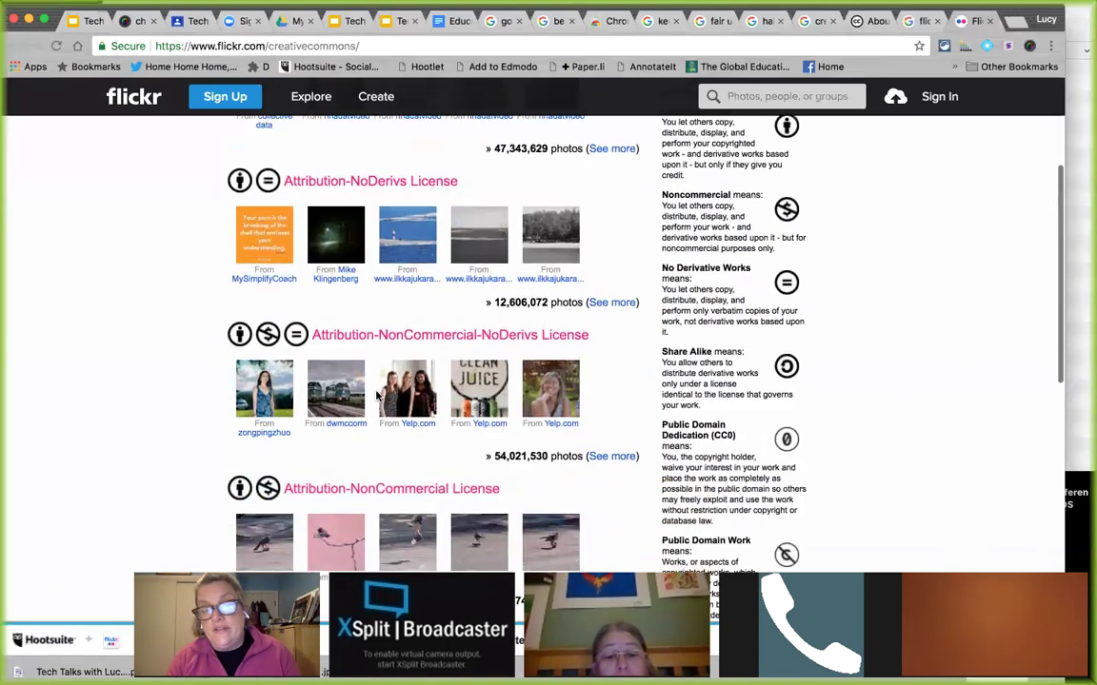
scroll(376, 396, "down", 2)
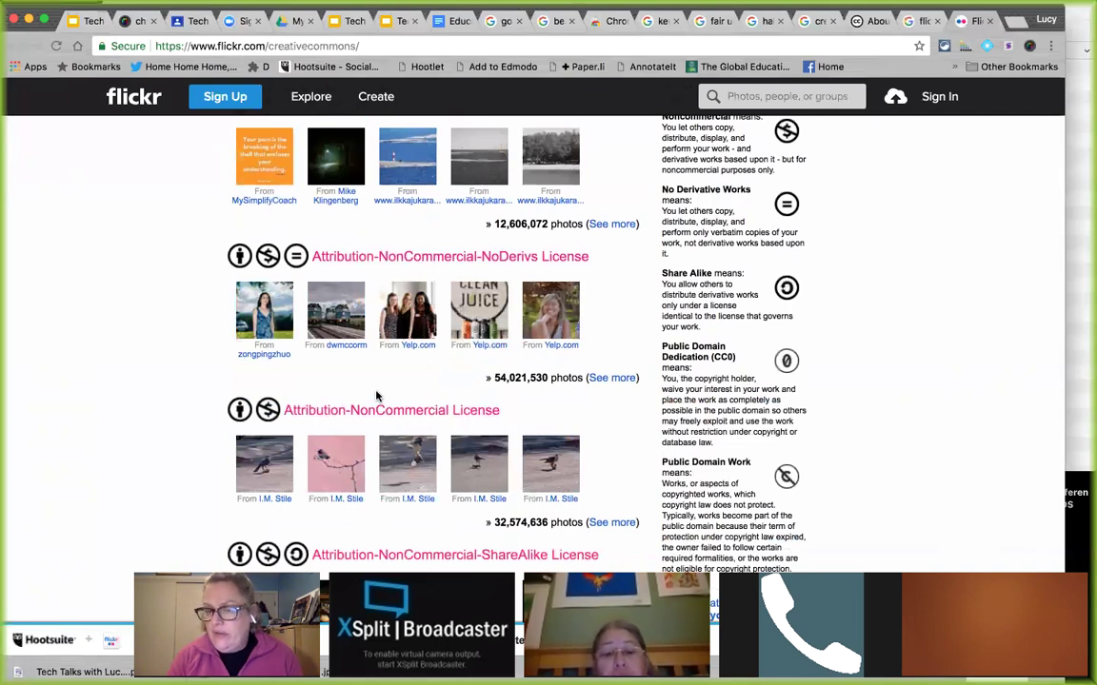
Step: Return to the open Creative Commons licenses page and look through it from the introduction to the language list
left_click(865, 18)
scroll(526, 345, "down", 5)
scroll(88, 159, "up", 2)
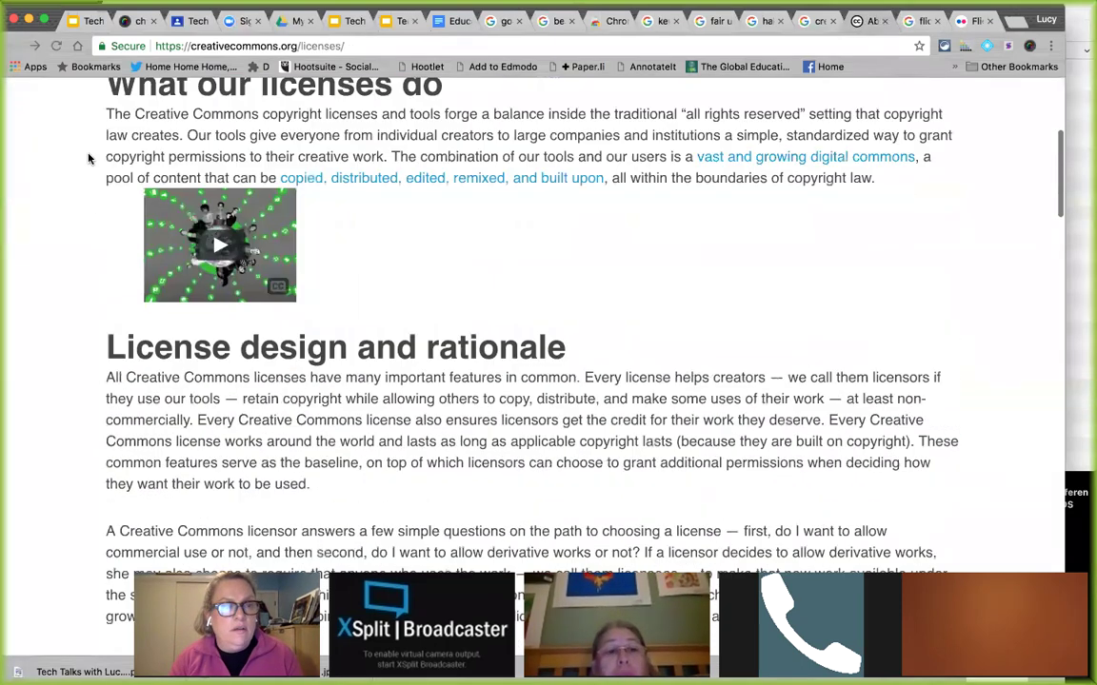
scroll(129, 213, "down", 10)
scroll(130, 213, "down", 20)
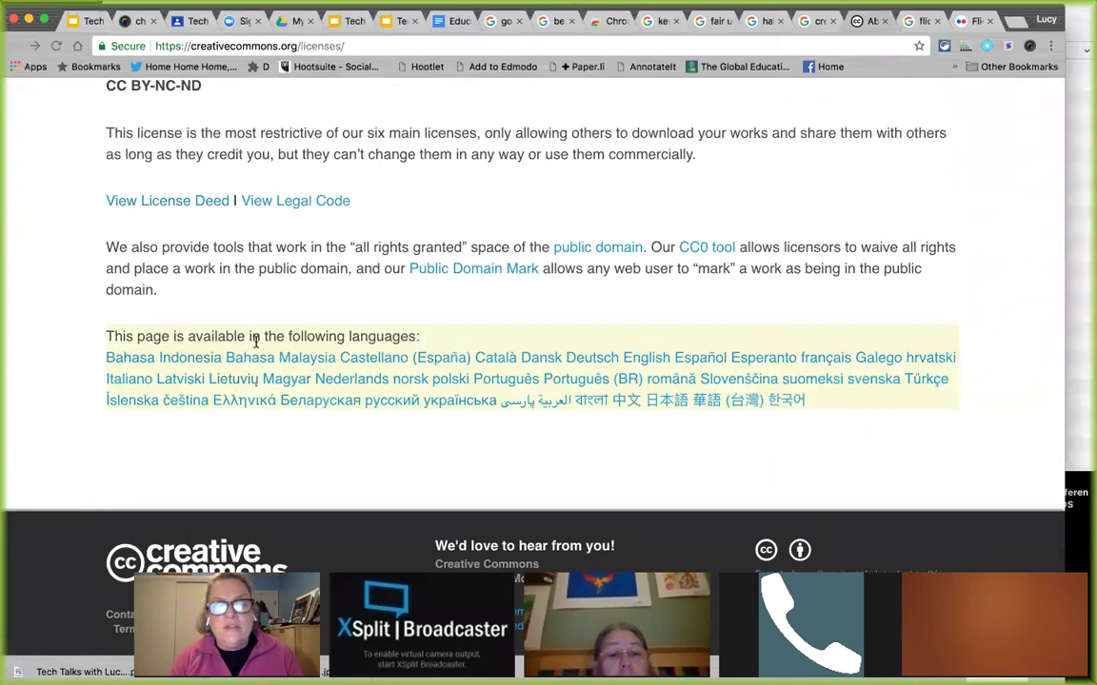
scroll(462, 449, "up", 20)
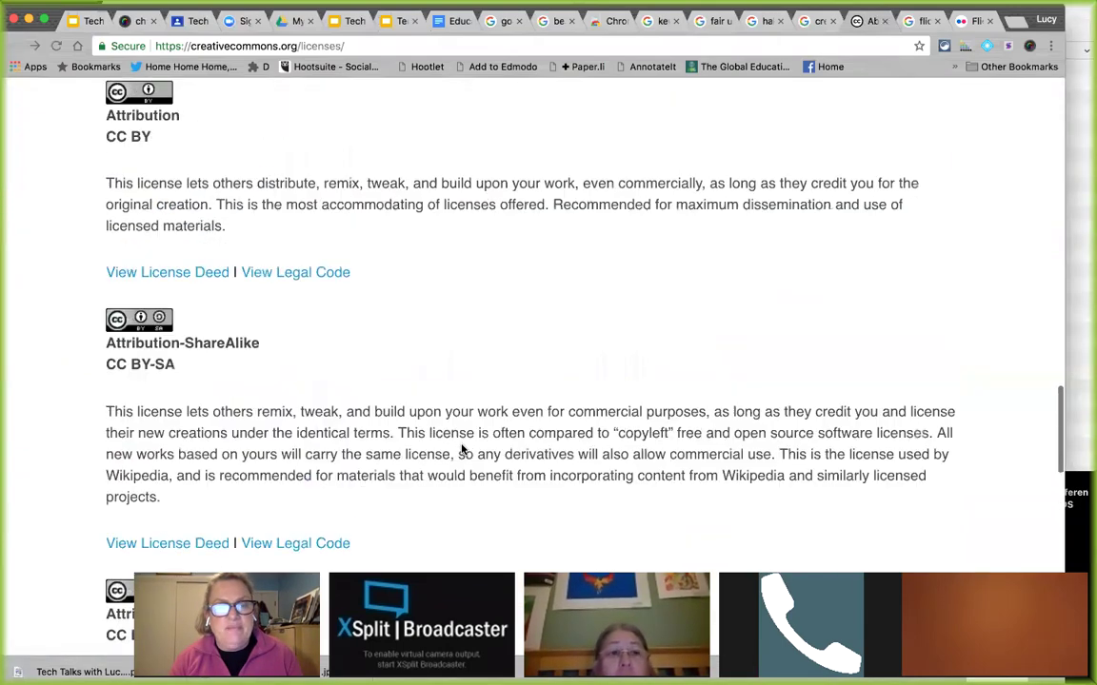
scroll(462, 449, "up", 5)
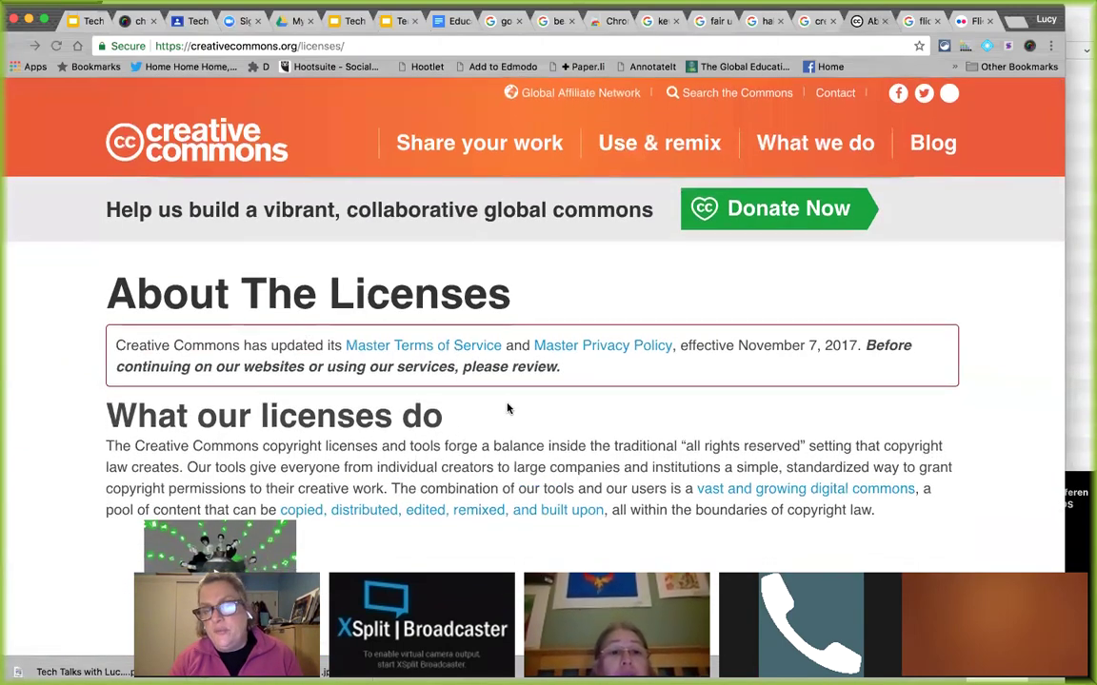
Step: Open the Global Affiliate Network page, examine its regional mailing lists, and return to About The Licenses
left_click(541, 102)
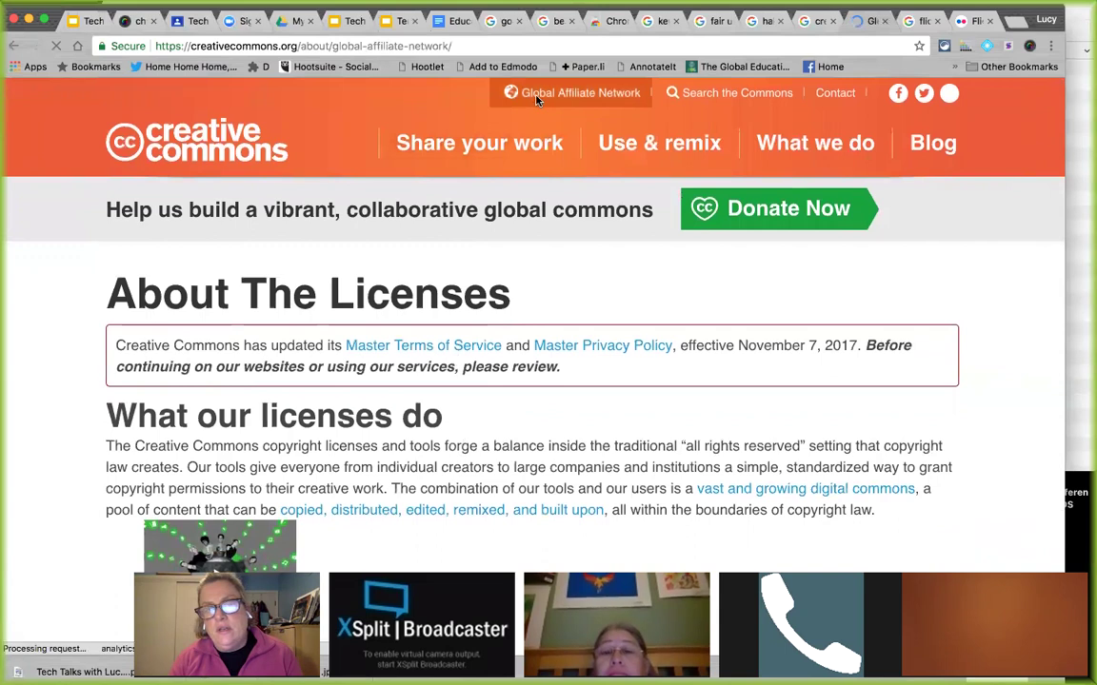
scroll(514, 205, "down", 5)
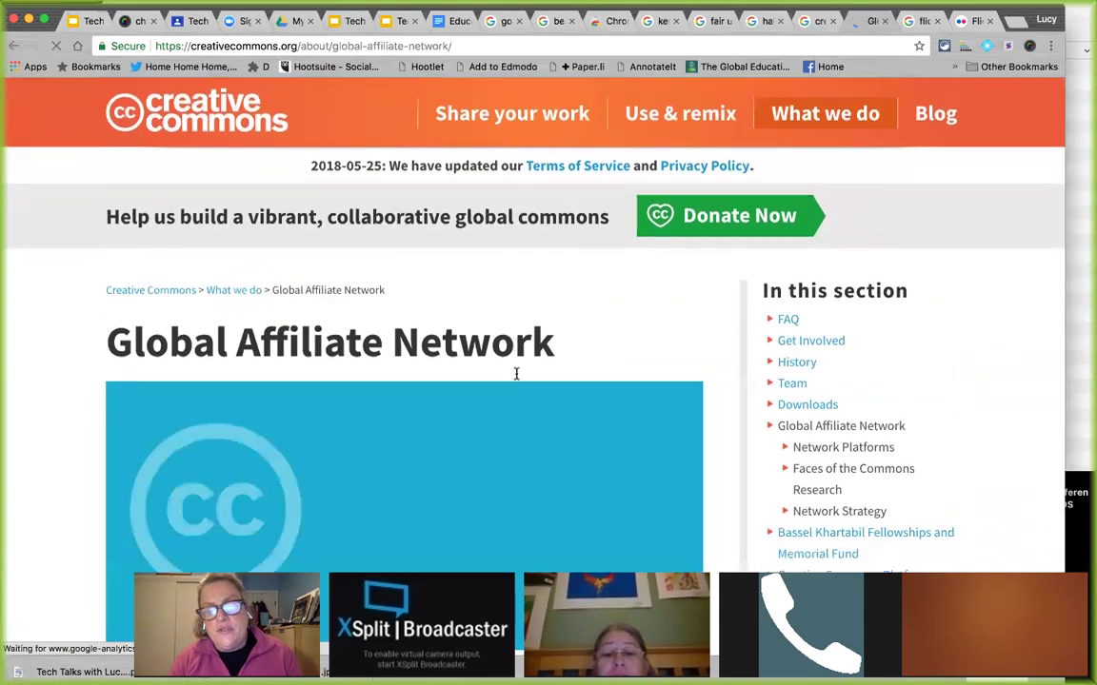
scroll(516, 378, "down", 2)
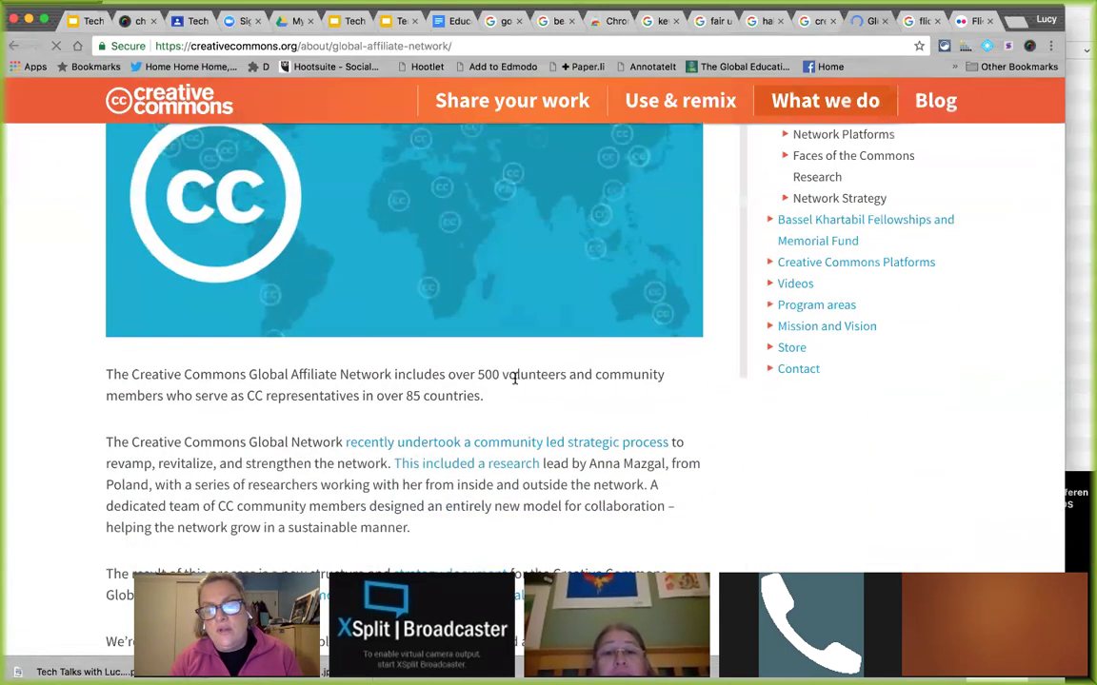
scroll(486, 453, "down", 2)
scroll(485, 445, "down", 2)
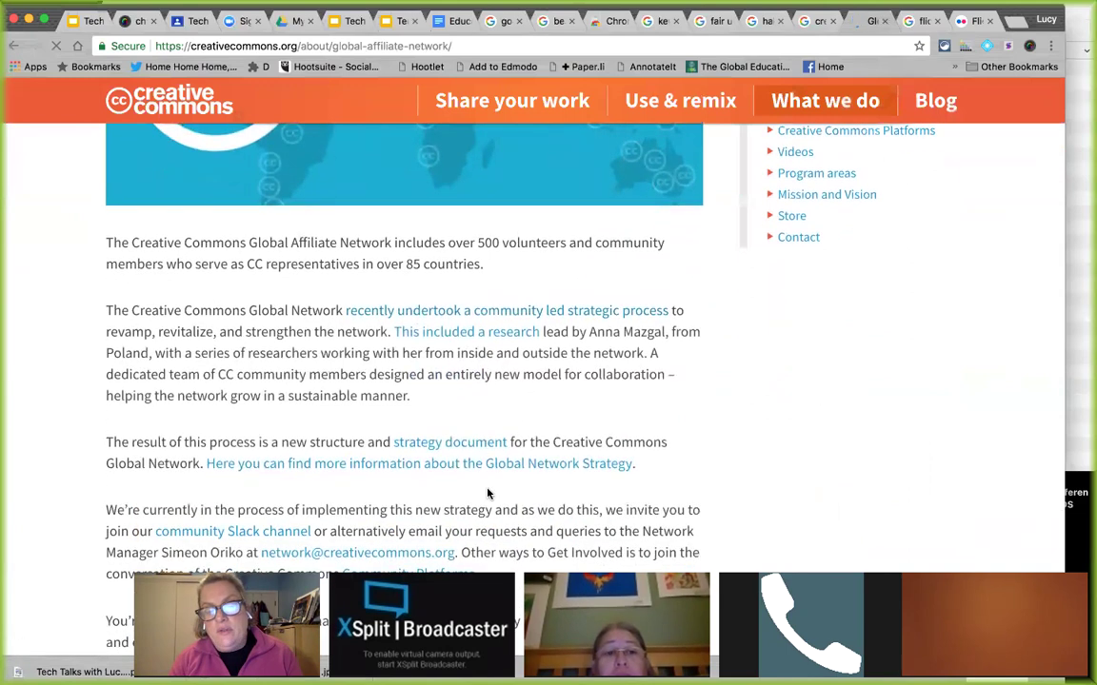
scroll(488, 492, "down", 4)
scroll(488, 494, "down", 5)
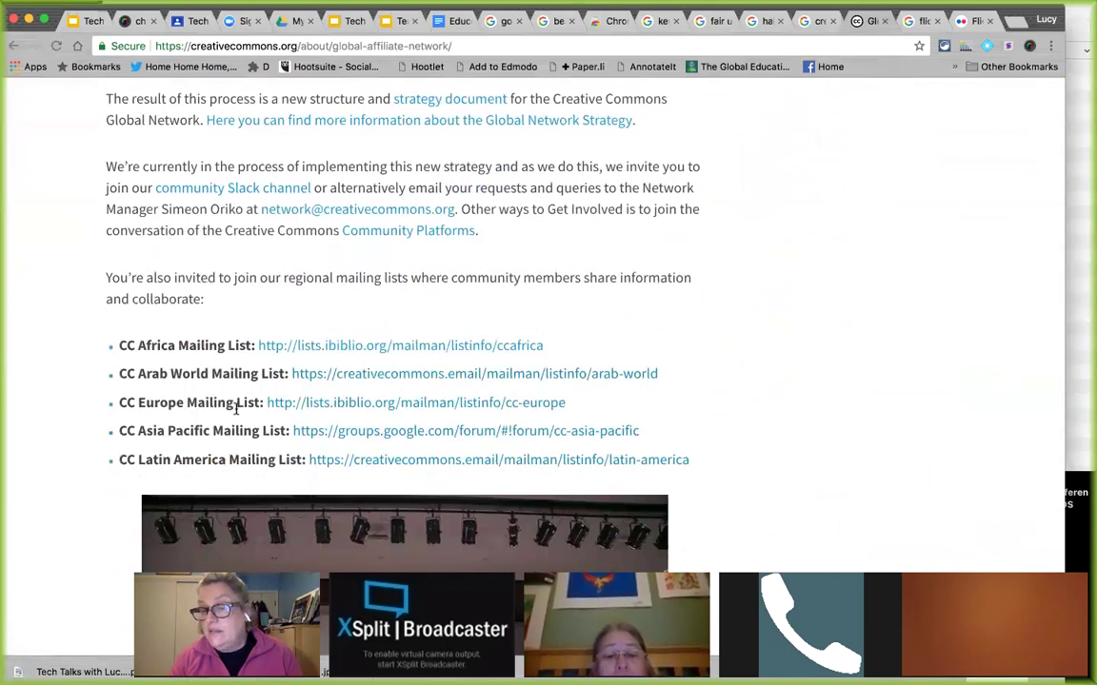
left_click(11, 46)
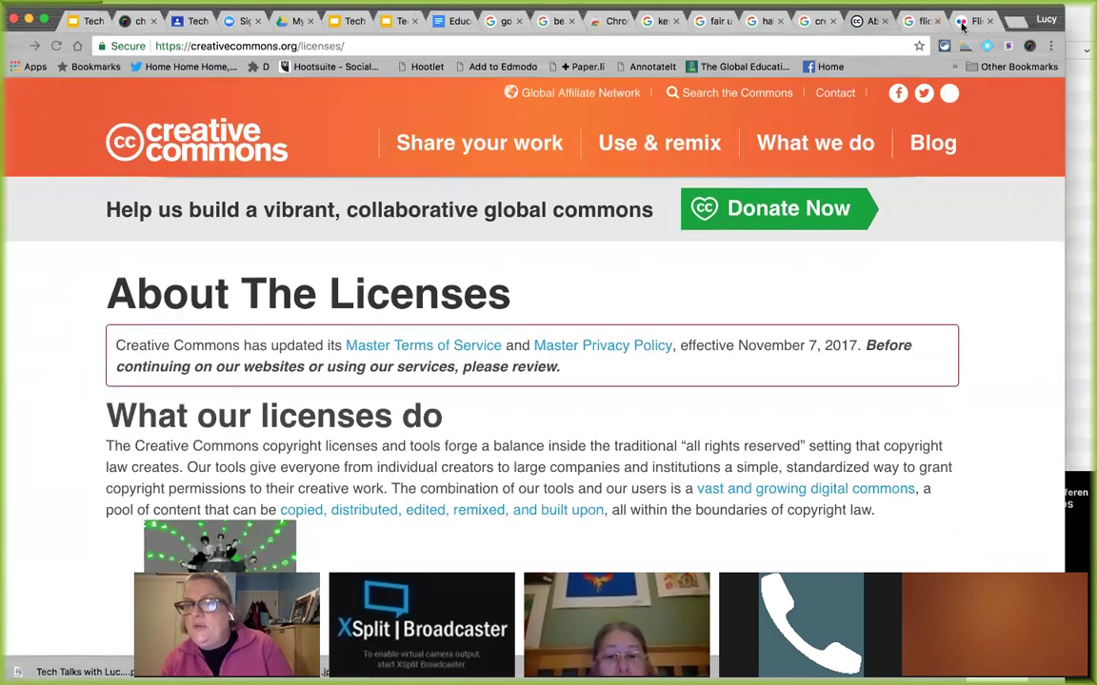
Step: Switch back to the Flickr Creative Commons page and review its license categories up to the Attribution License section
left_click(962, 21)
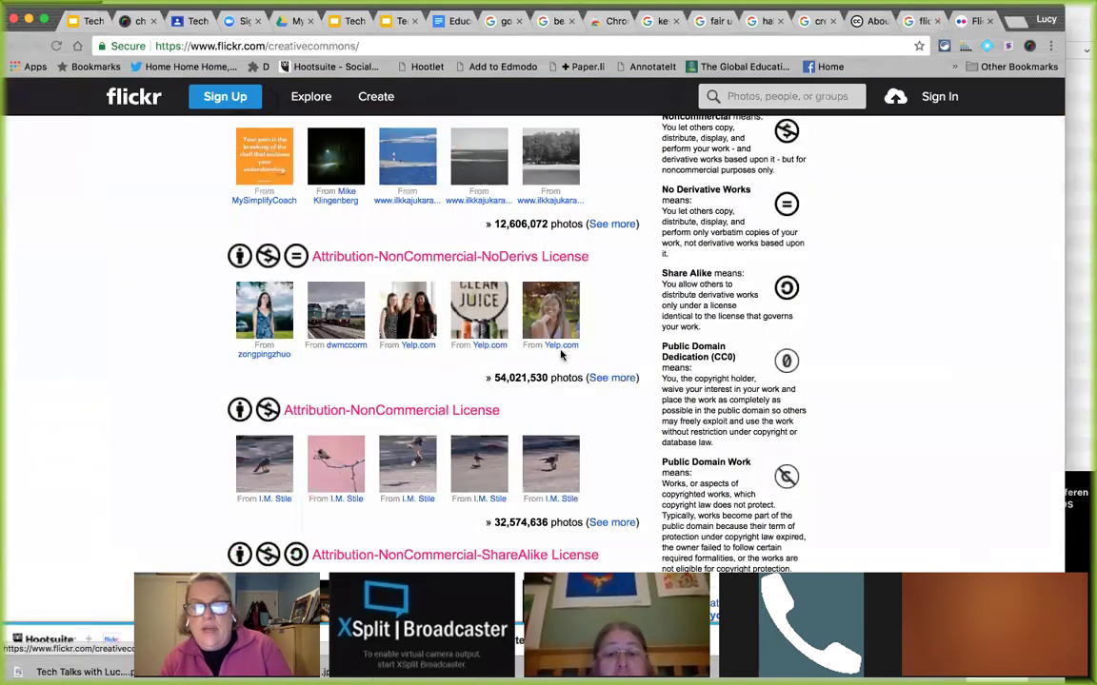
scroll(558, 355, "down", 3)
scroll(562, 355, "up", 9)
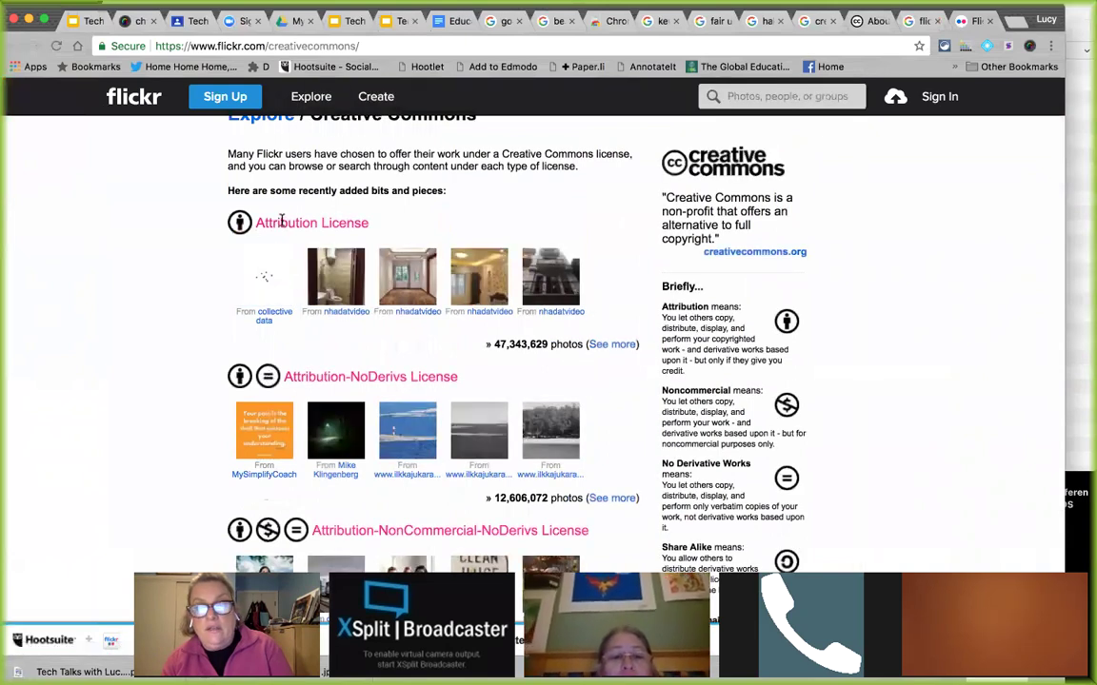
Step: Open the full Attribution License photo collection on Flickr, look through it, and go to its second page
scroll(240, 221, "up", 1)
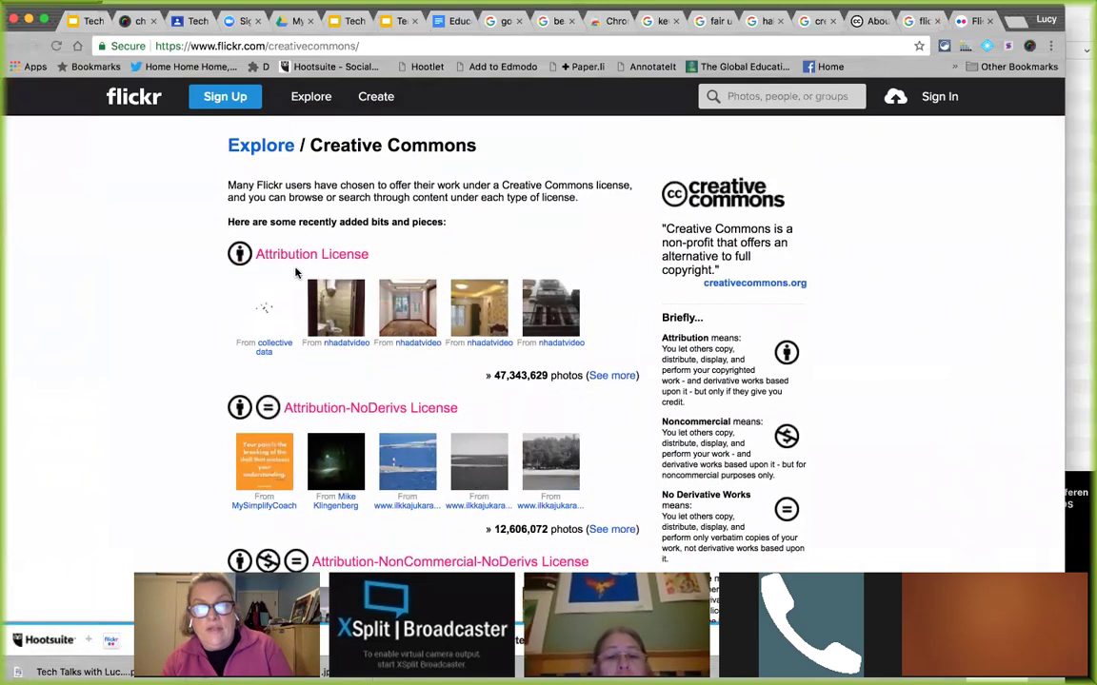
left_click(609, 376)
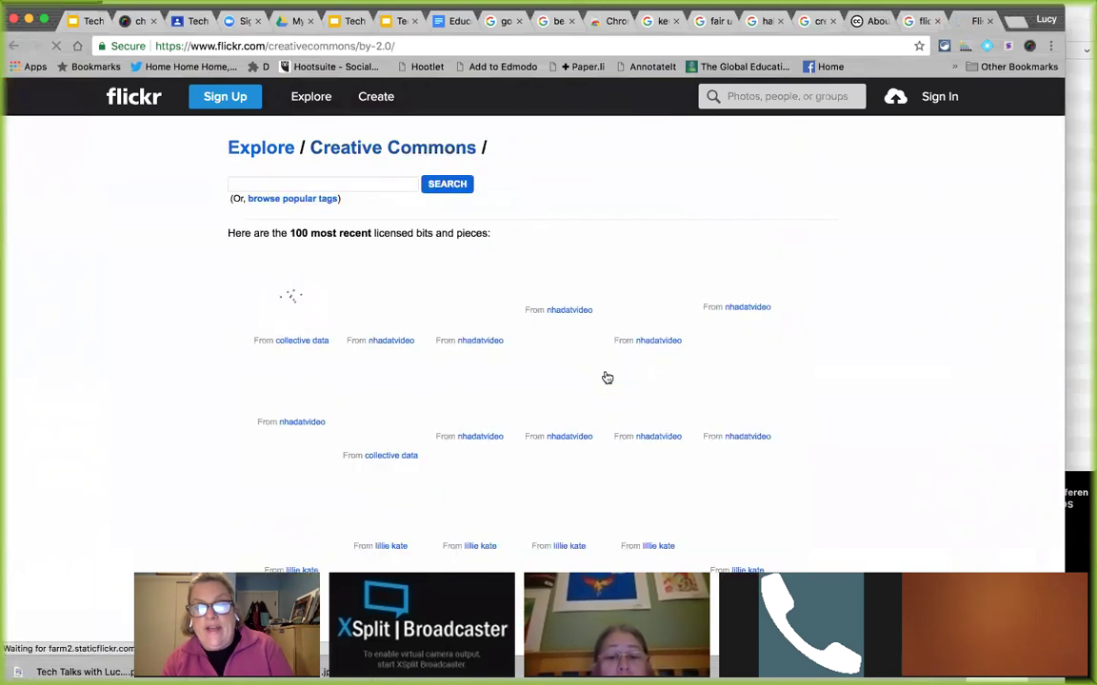
scroll(597, 374, "down", 6)
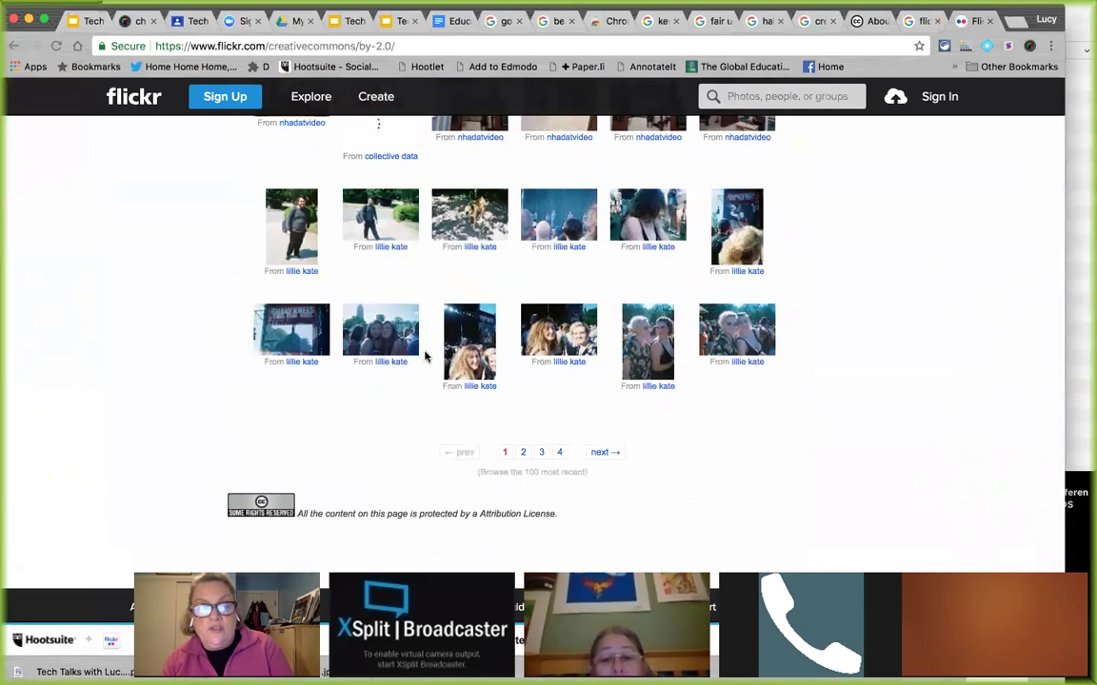
left_click(616, 456)
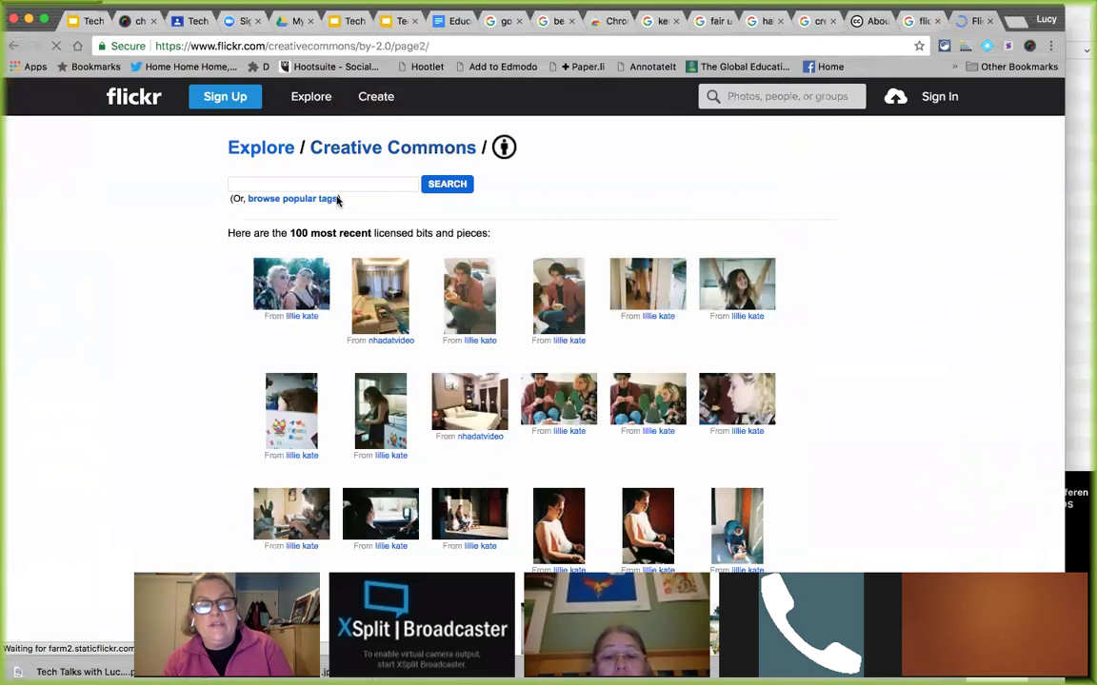
Step: Search the Attribution-licensed photos for "flower"
left_click(305, 179)
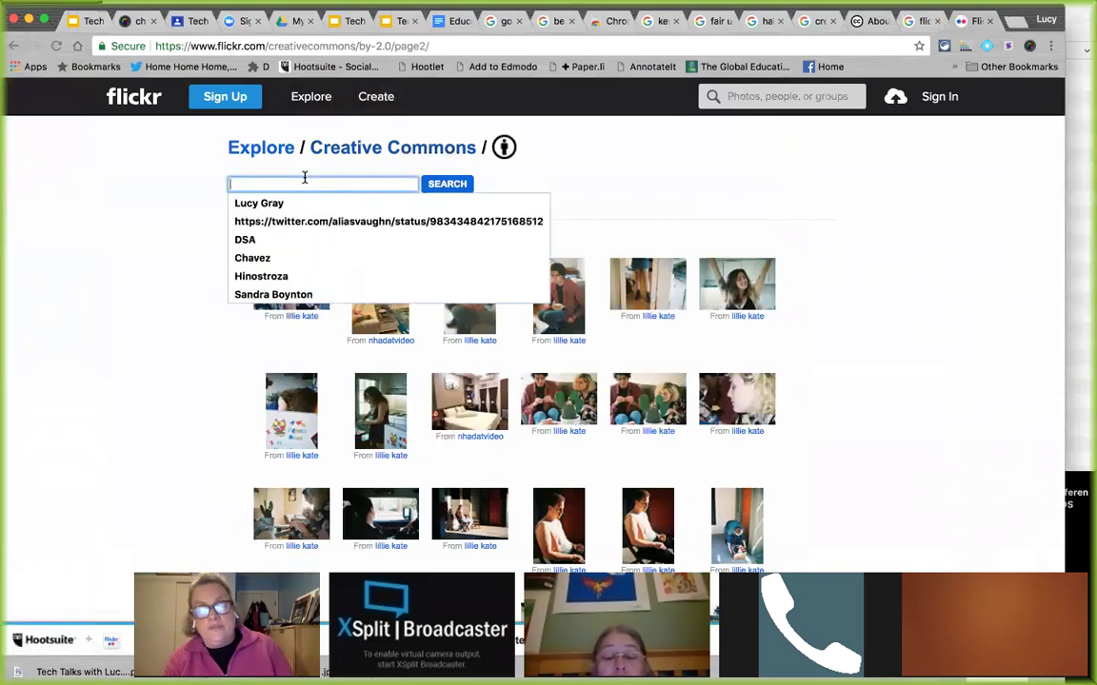
type("flower")
key("Return")
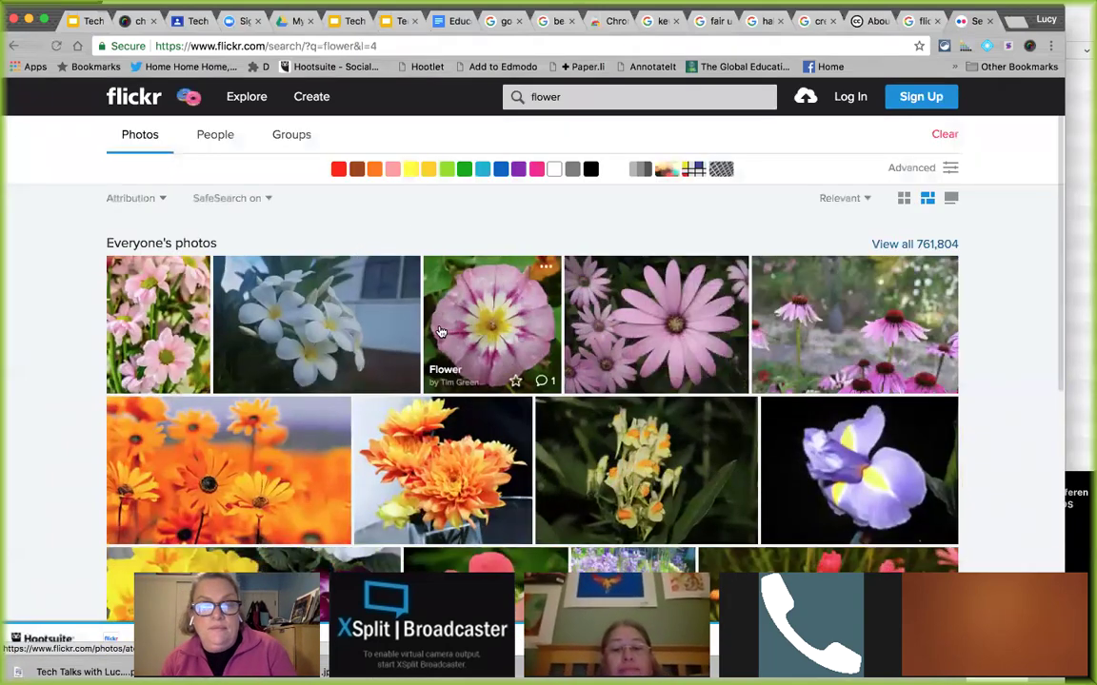
left_click(324, 314)
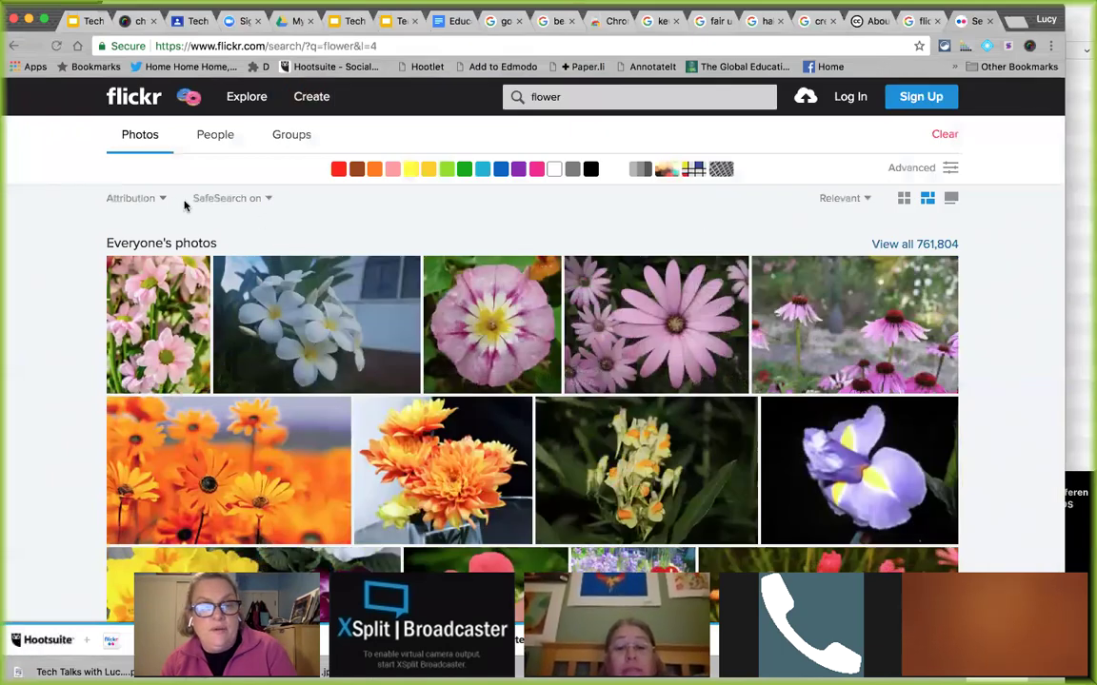
Step: Filter the flower photos by the "Commercial use allowed" license option and look through the results
left_click(161, 200)
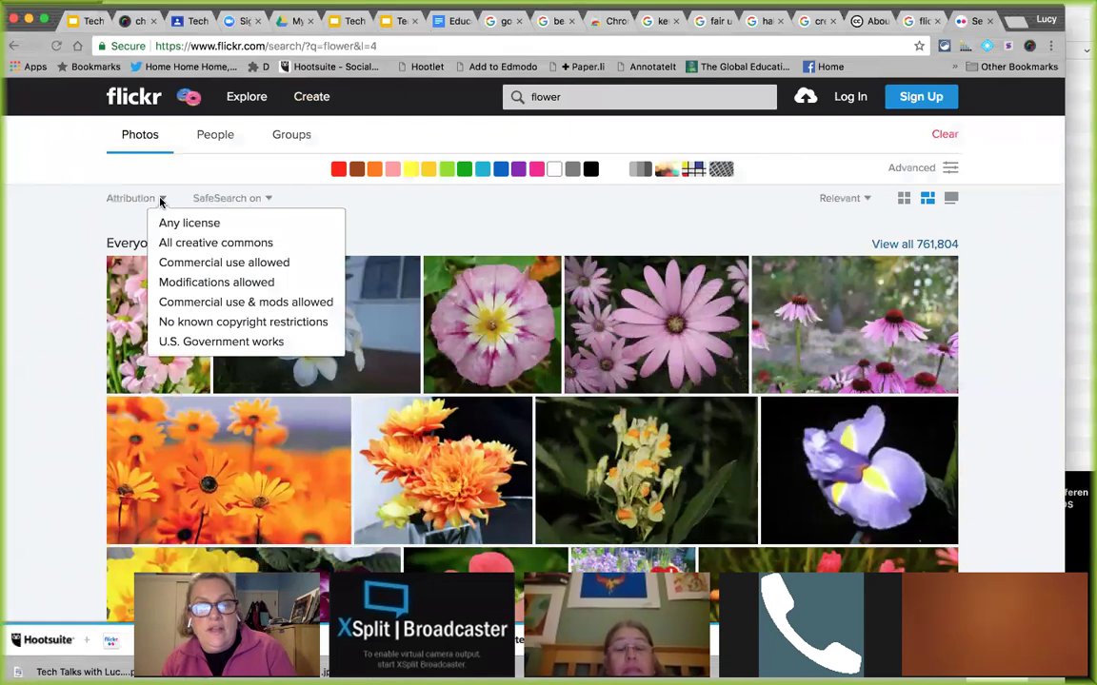
left_click(179, 270)
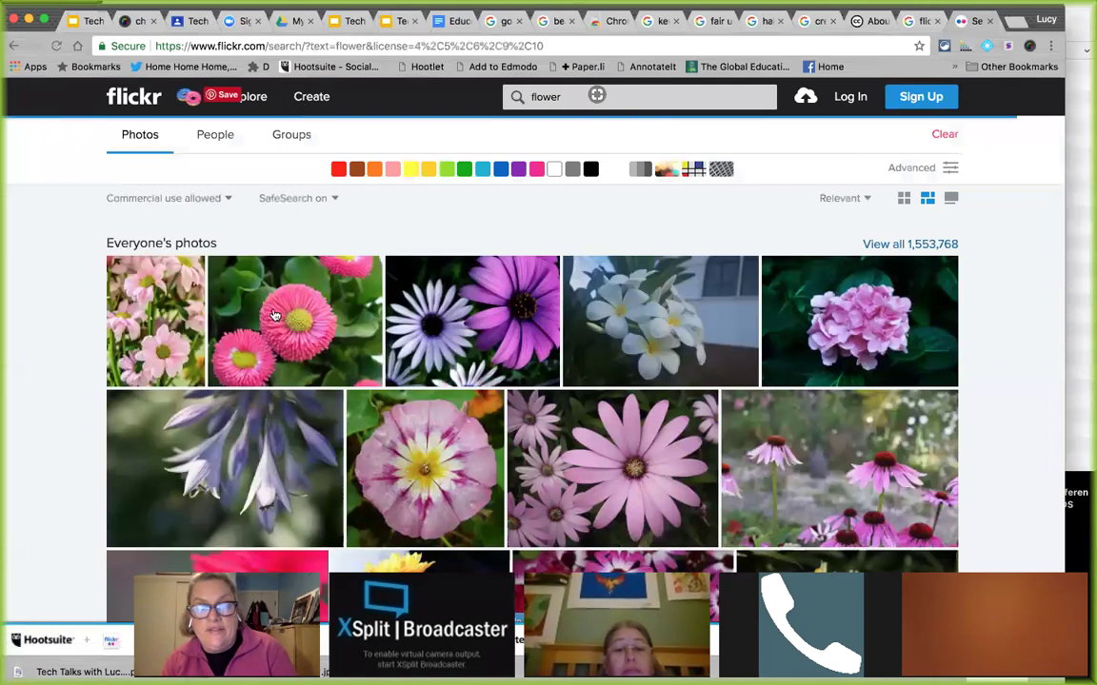
mouse_move(275, 318)
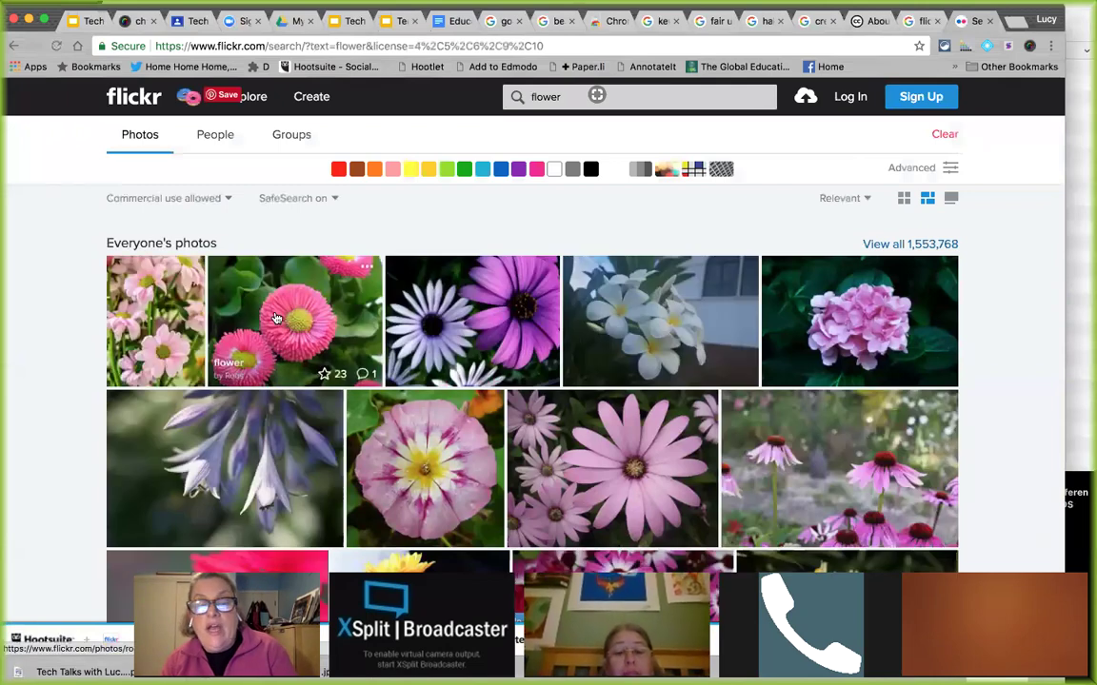
scroll(286, 334, "down", 3)
scroll(331, 390, "down", 3)
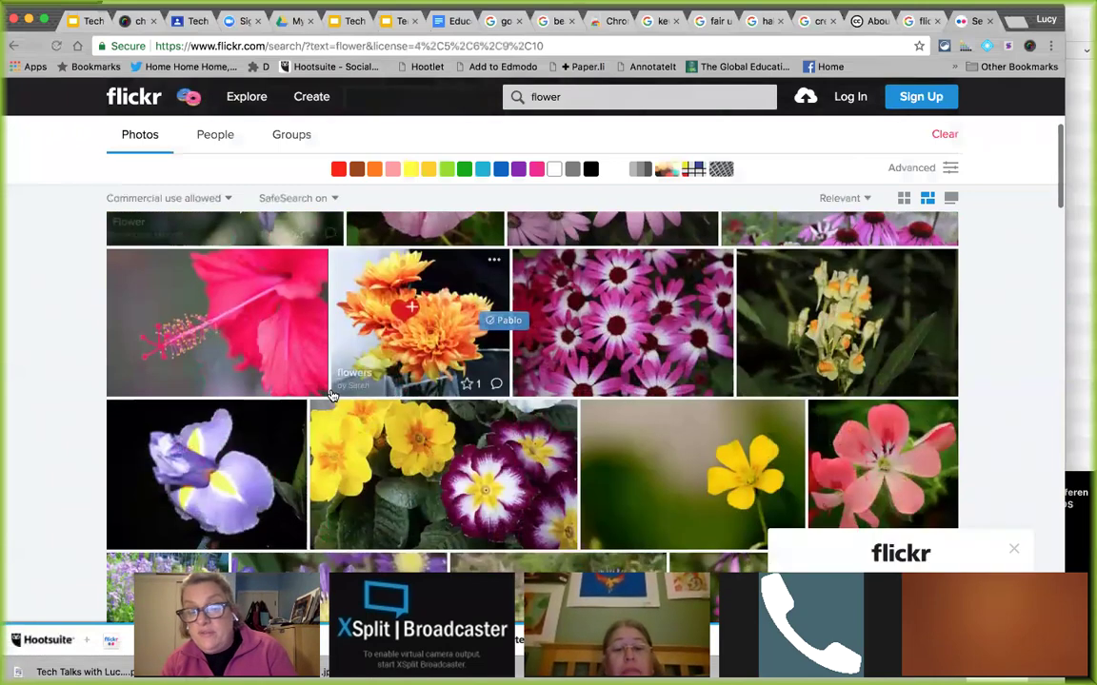
scroll(330, 391, "down", 1)
scroll(216, 402, "down", 2)
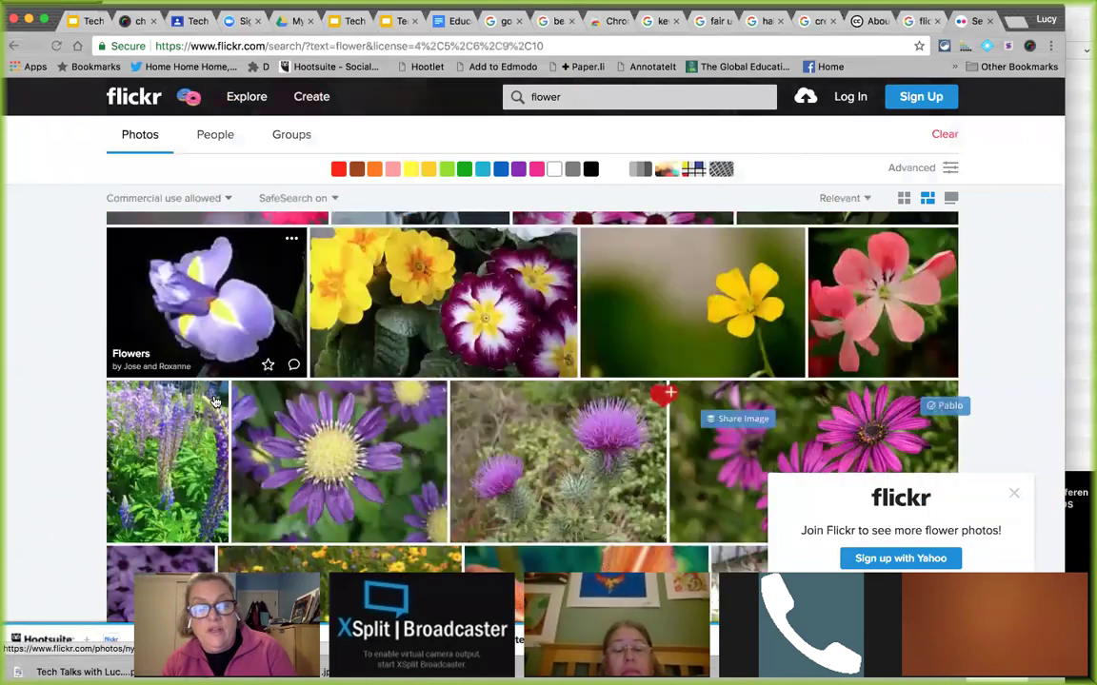
scroll(216, 402, "down", 2)
mouse_move(312, 361)
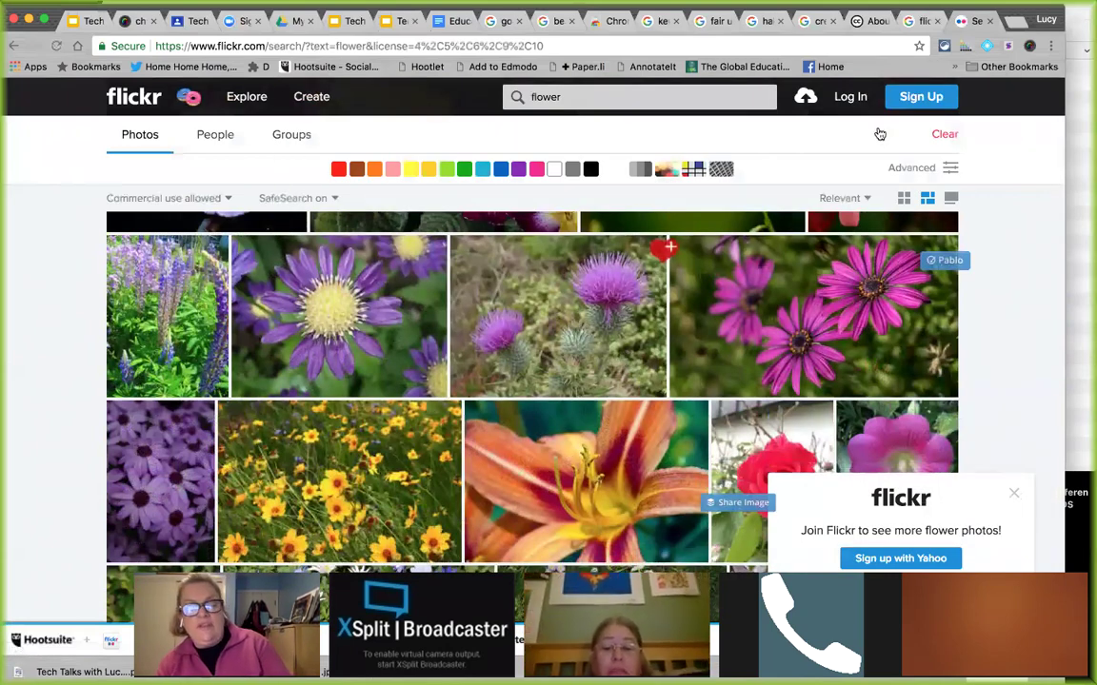
Step: Close the Flickr results, open Search the Commons from the Creative Commons licenses page, and dismiss the newsletter pop-up
key("ctrl+w")
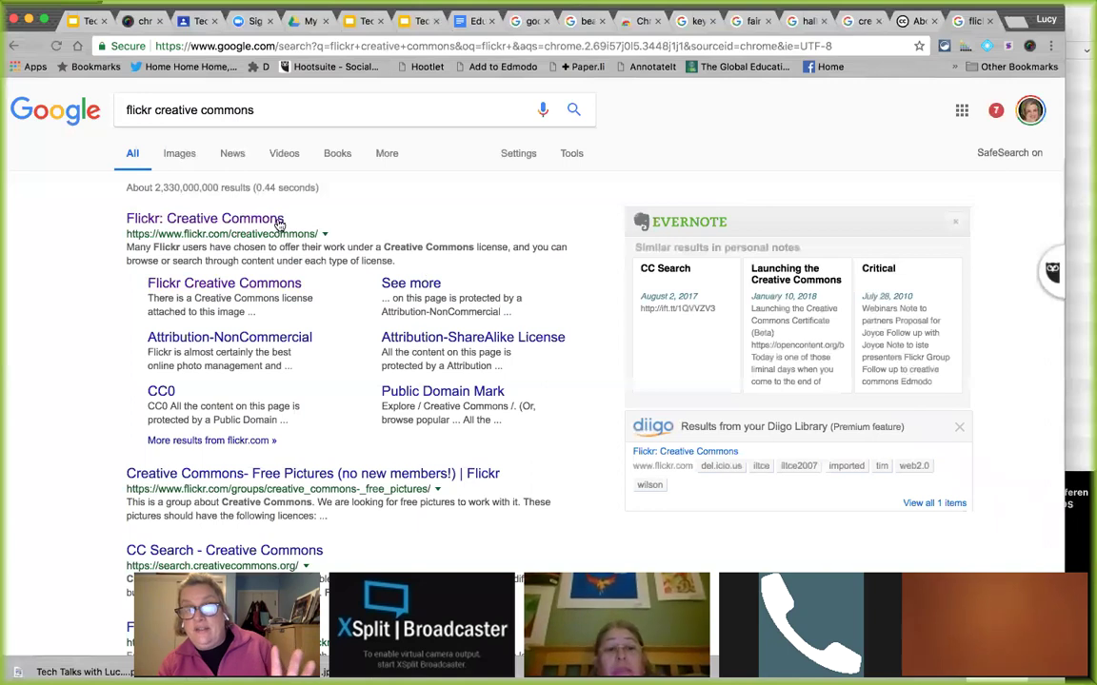
left_click(863, 22)
left_click(902, 22)
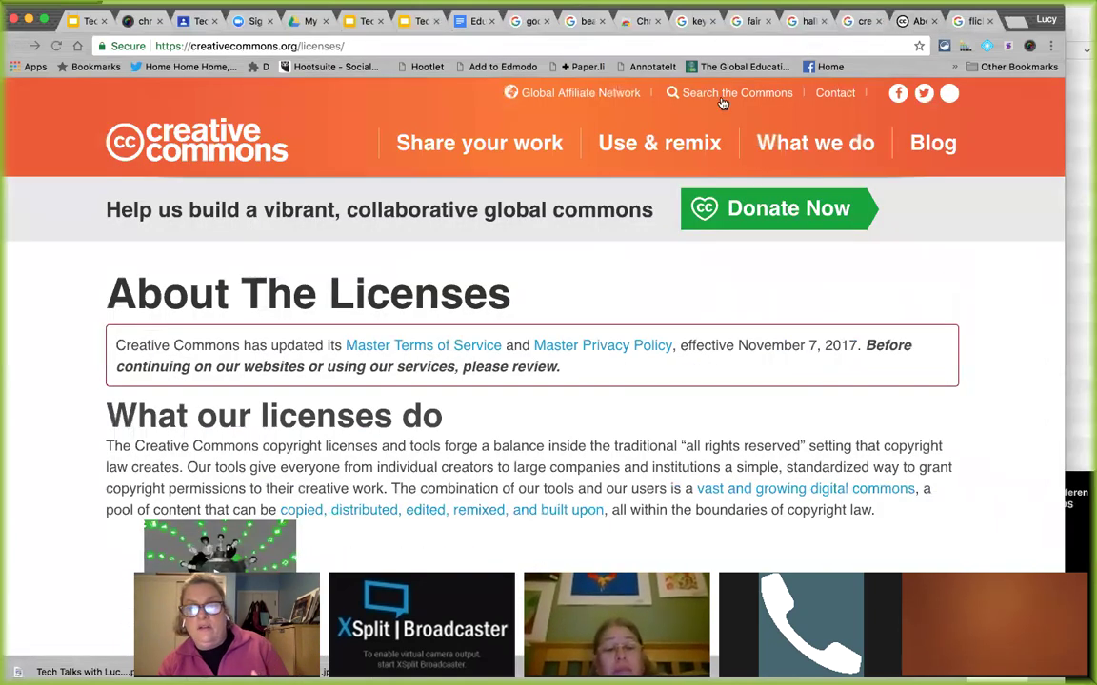
left_click(689, 94)
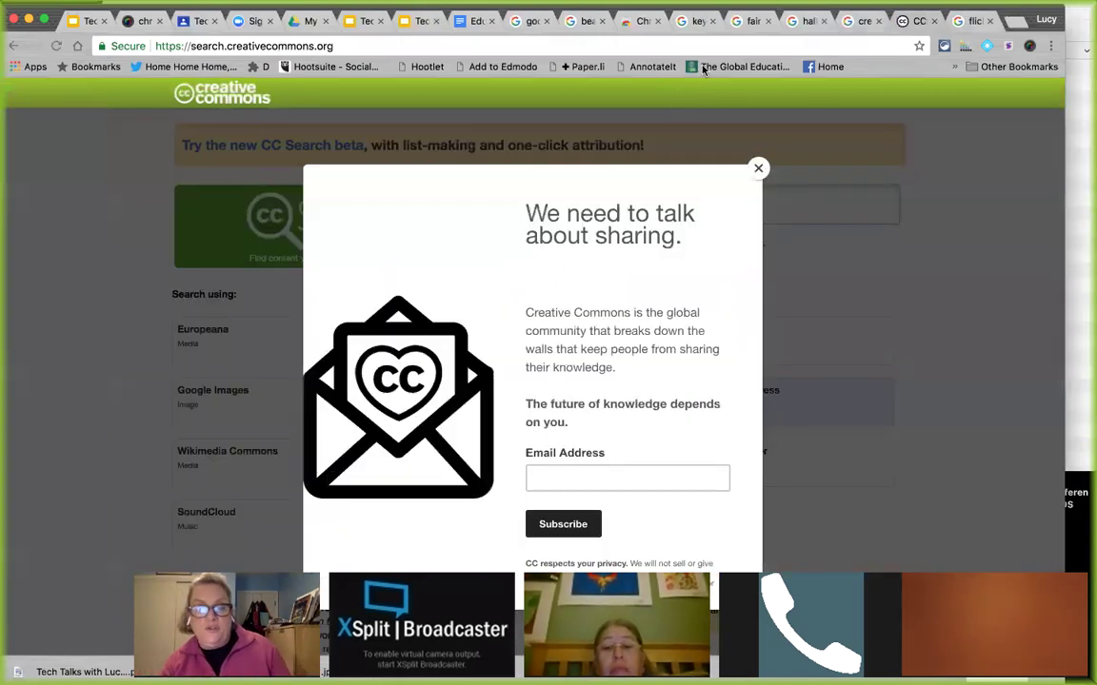
left_click(758, 167)
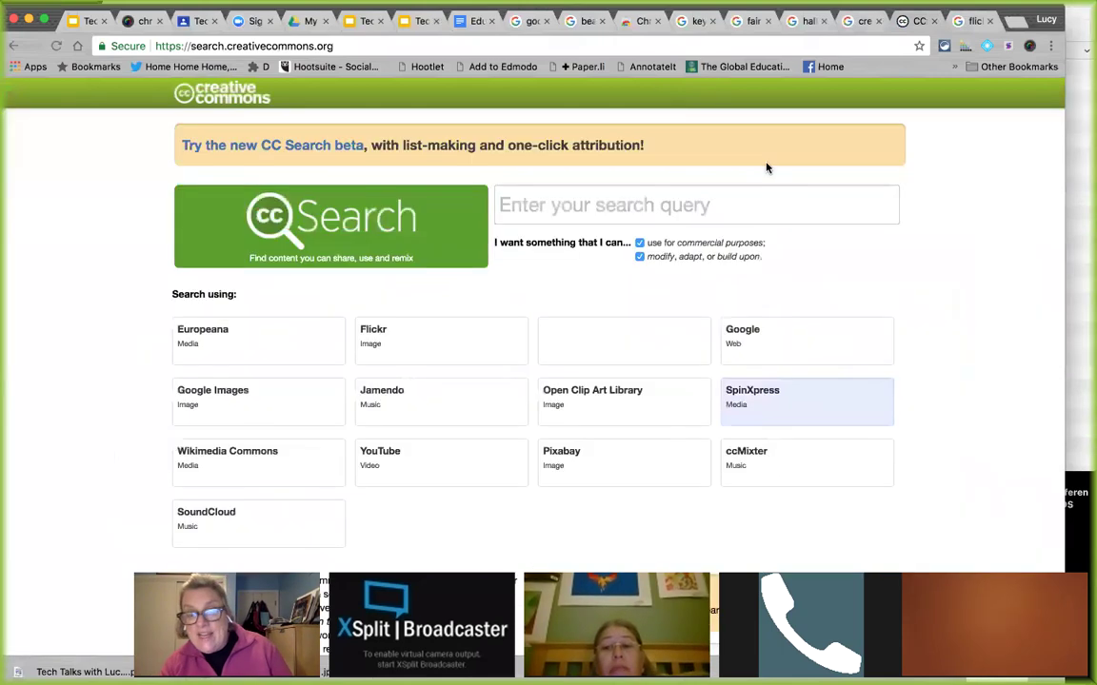
Step: Try to search the original Creative Commons search portal for "flower"
scroll(700, 406, "down", 1)
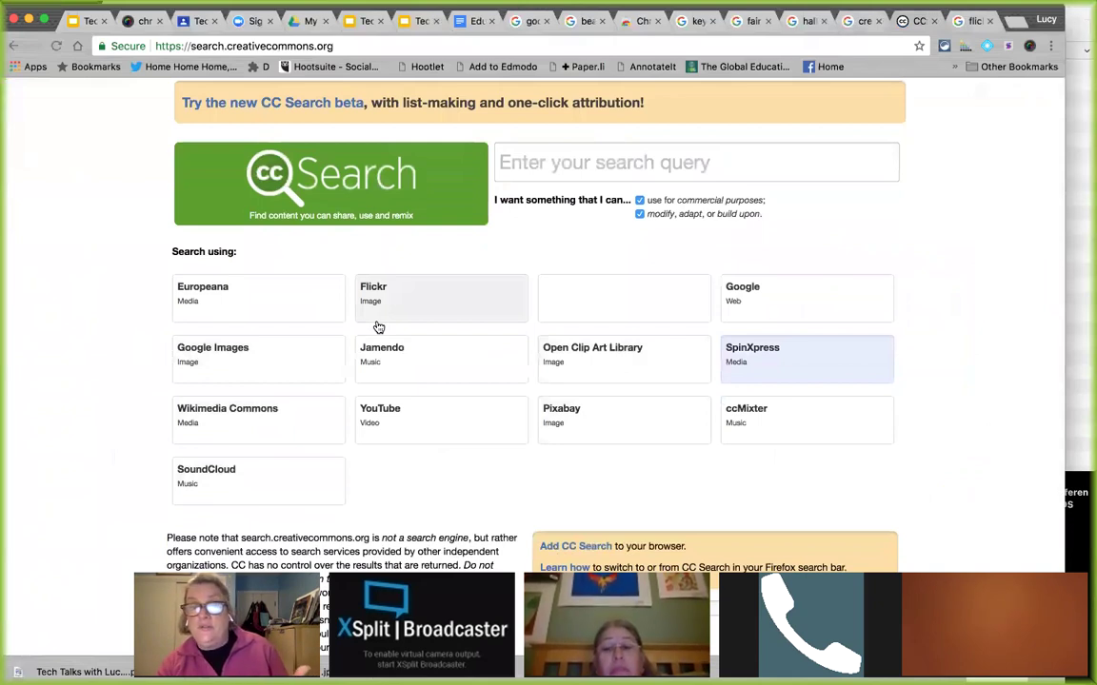
left_click(584, 160)
type("flower")
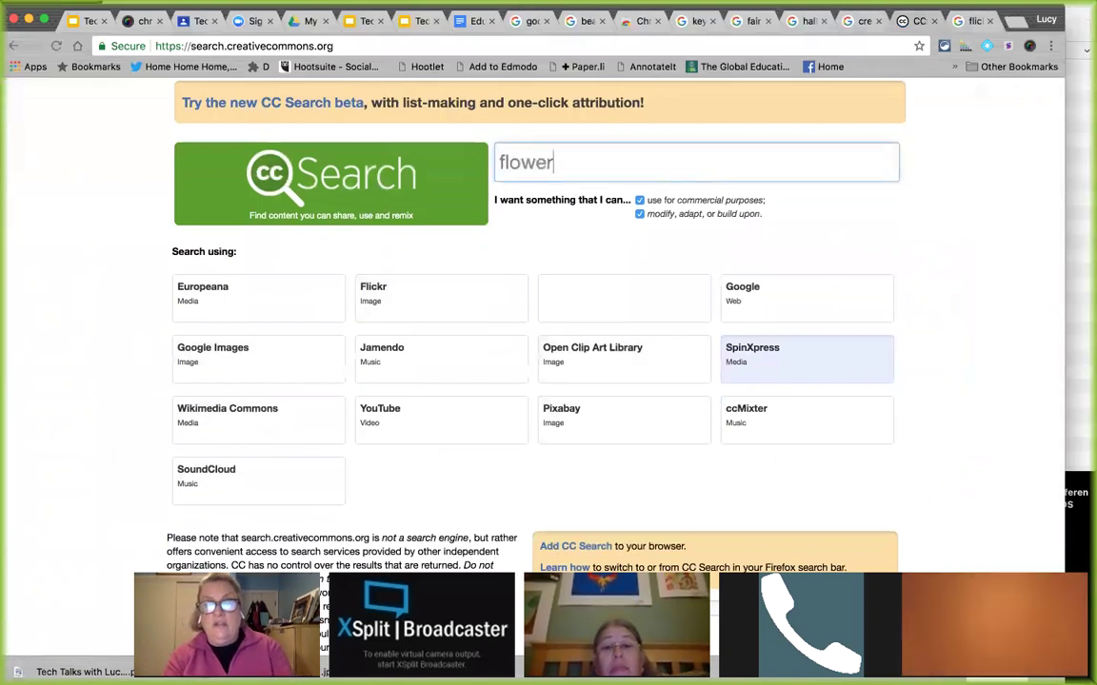
key("Return")
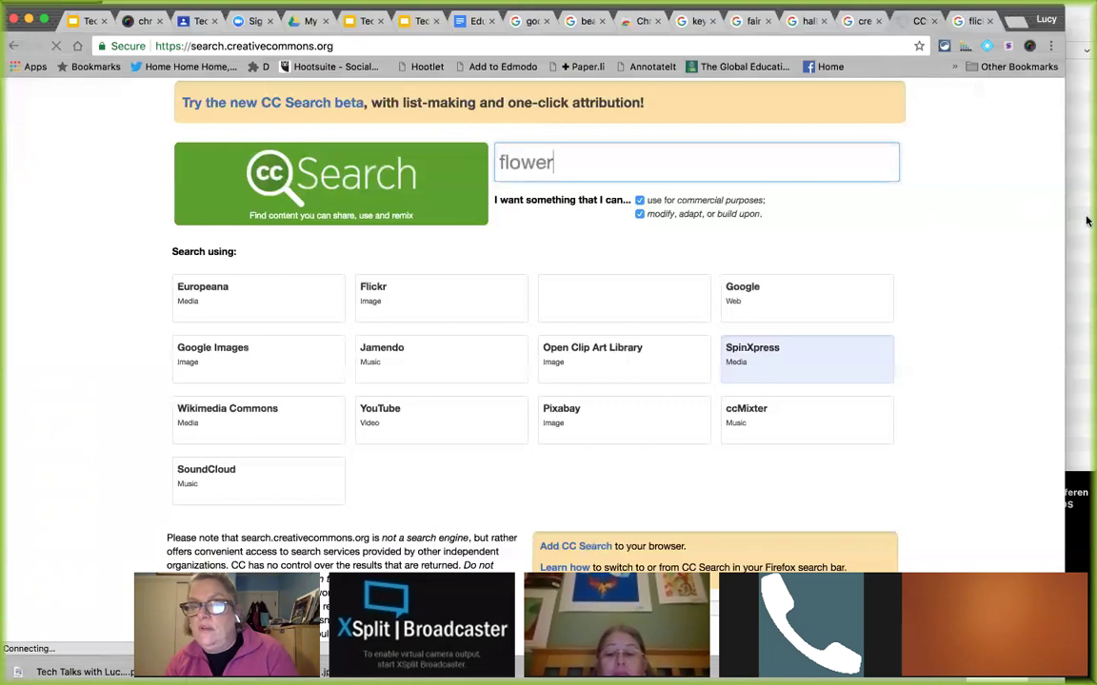
scroll(894, 245, "down", 5)
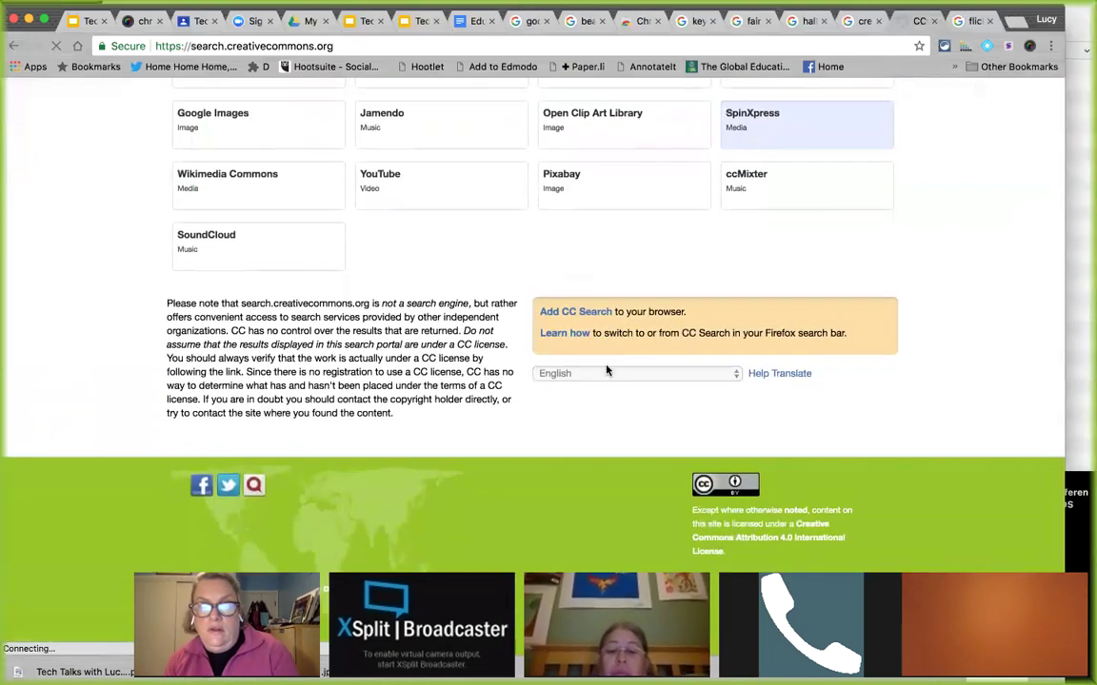
scroll(656, 372, "up", 5)
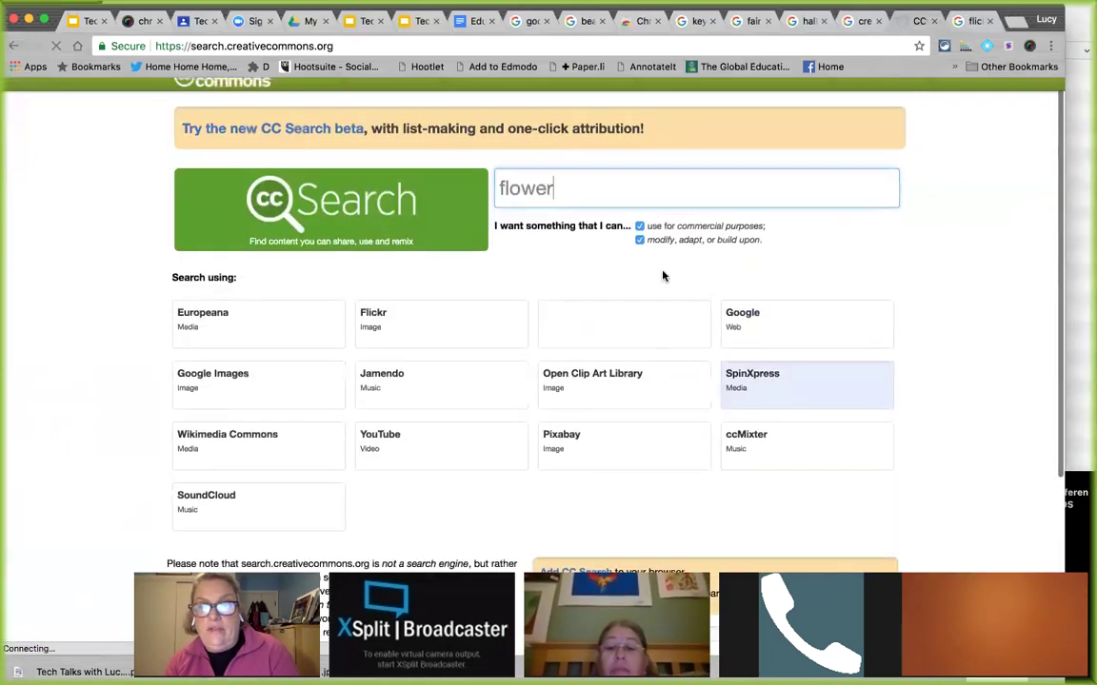
left_click(358, 204)
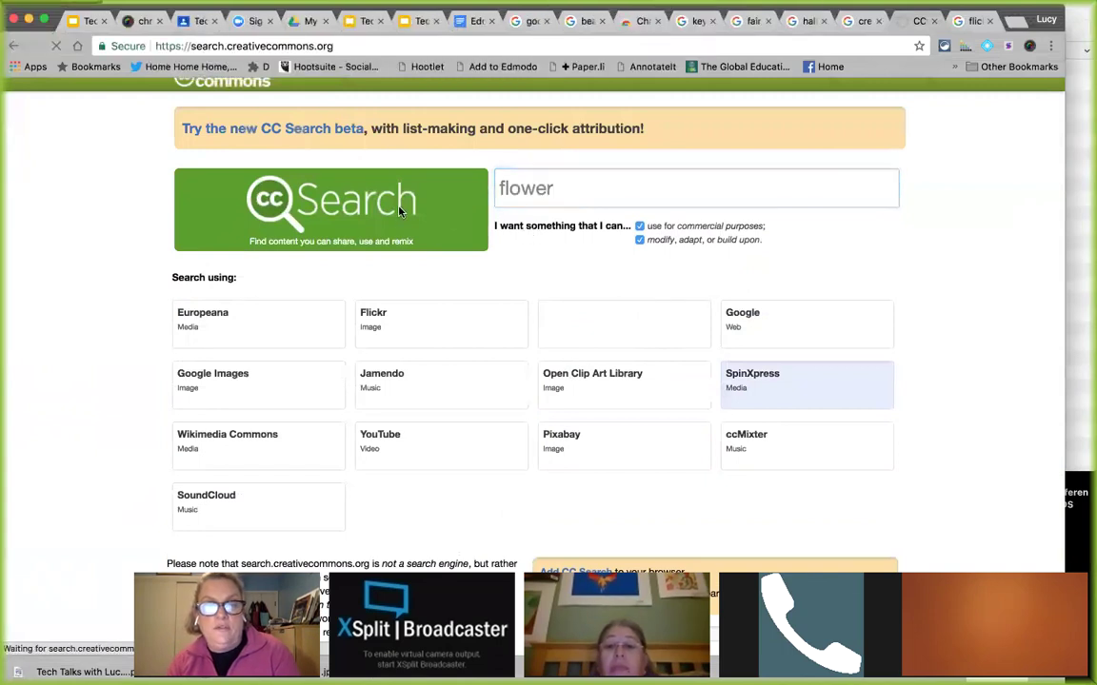
Step: Open the new CC Search beta and search it for "flower"
left_click(299, 136)
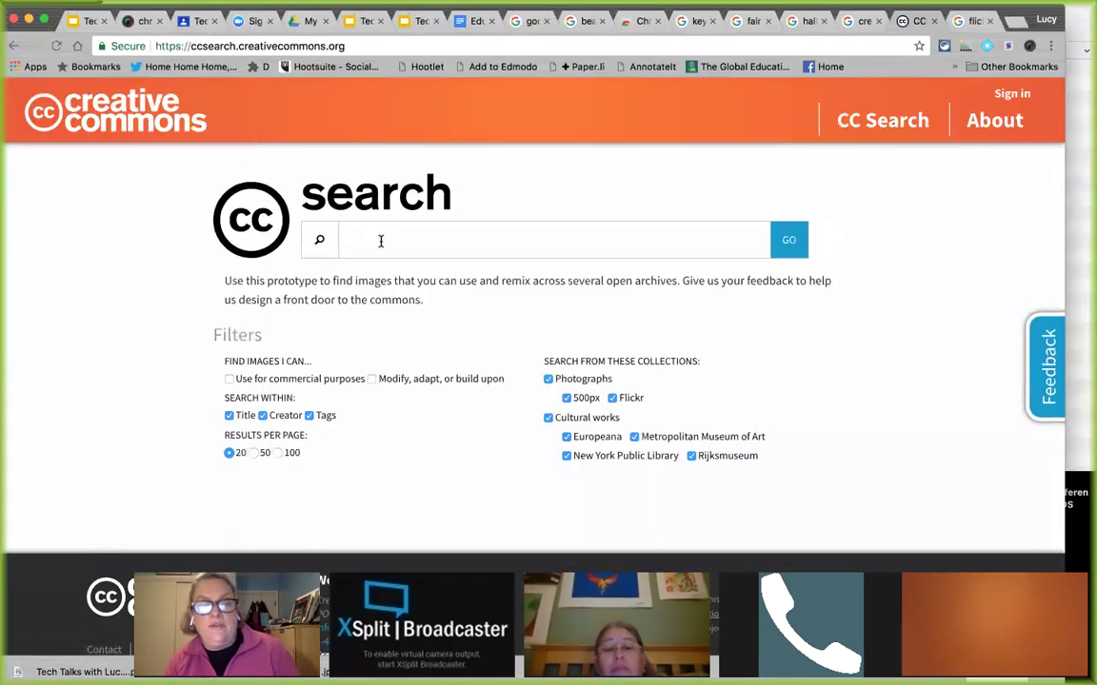
type("flower")
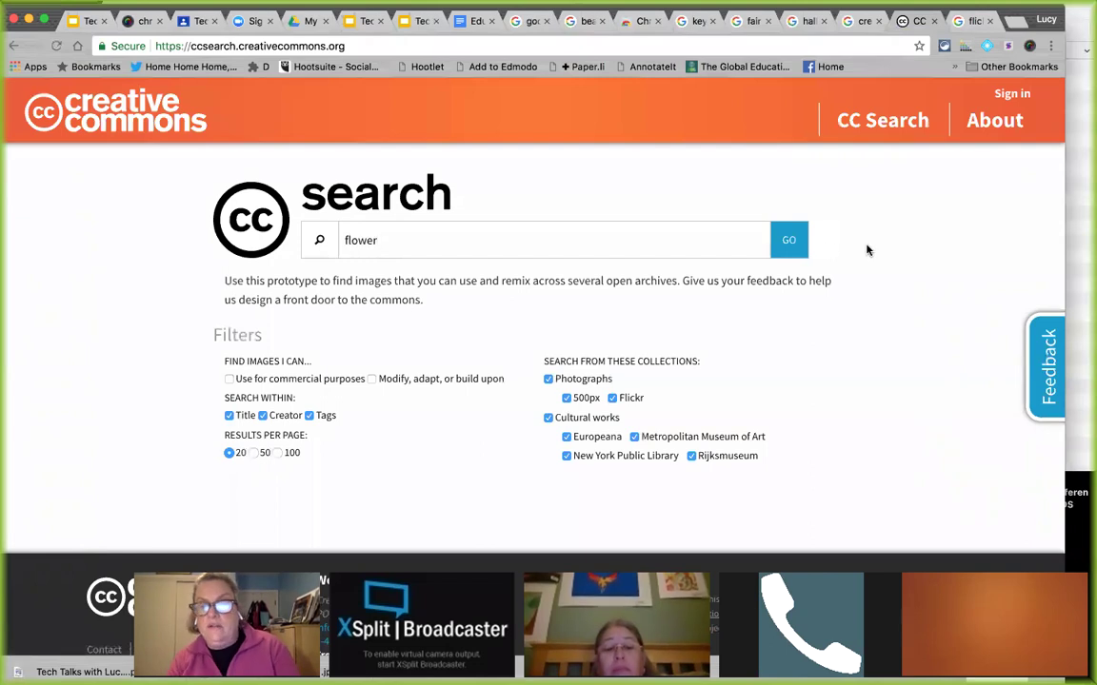
left_click(788, 242)
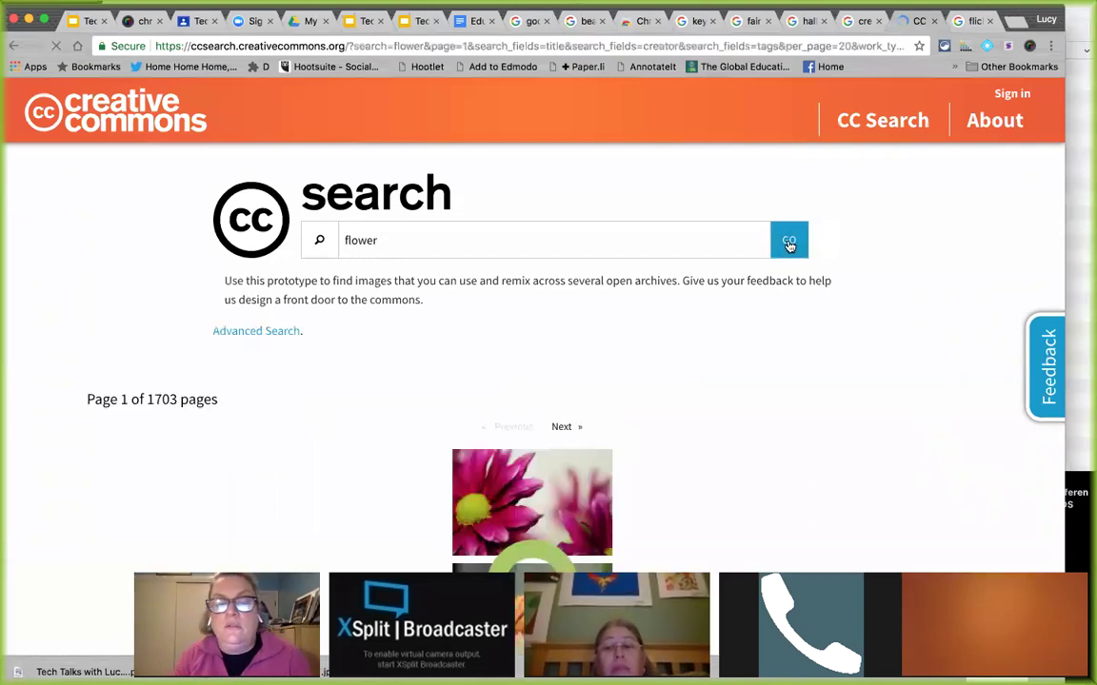
Step: Look through the first page of flower images in CC Search and go to the second page
scroll(866, 305, "down", 5)
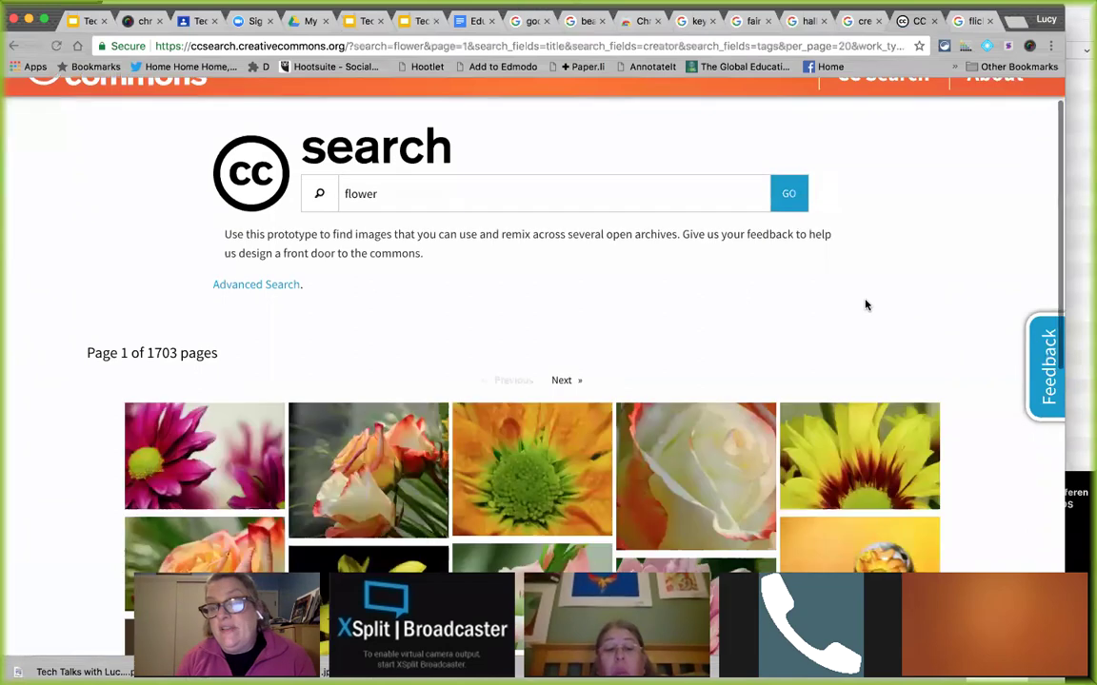
scroll(634, 410, "down", 4)
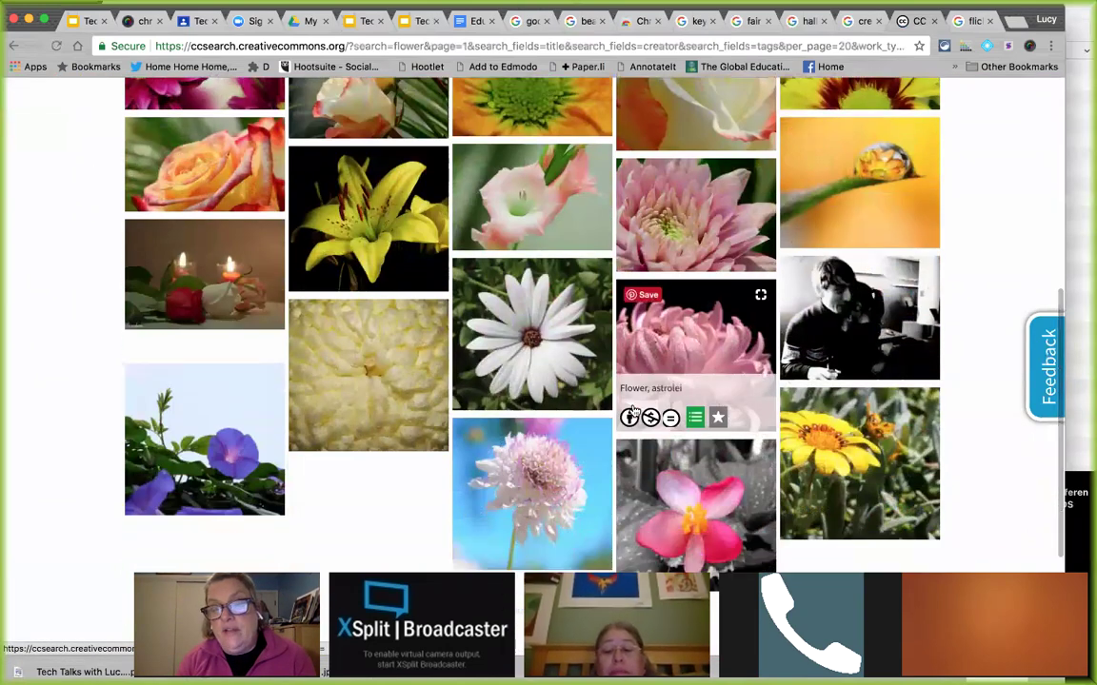
scroll(438, 365, "down", 1)
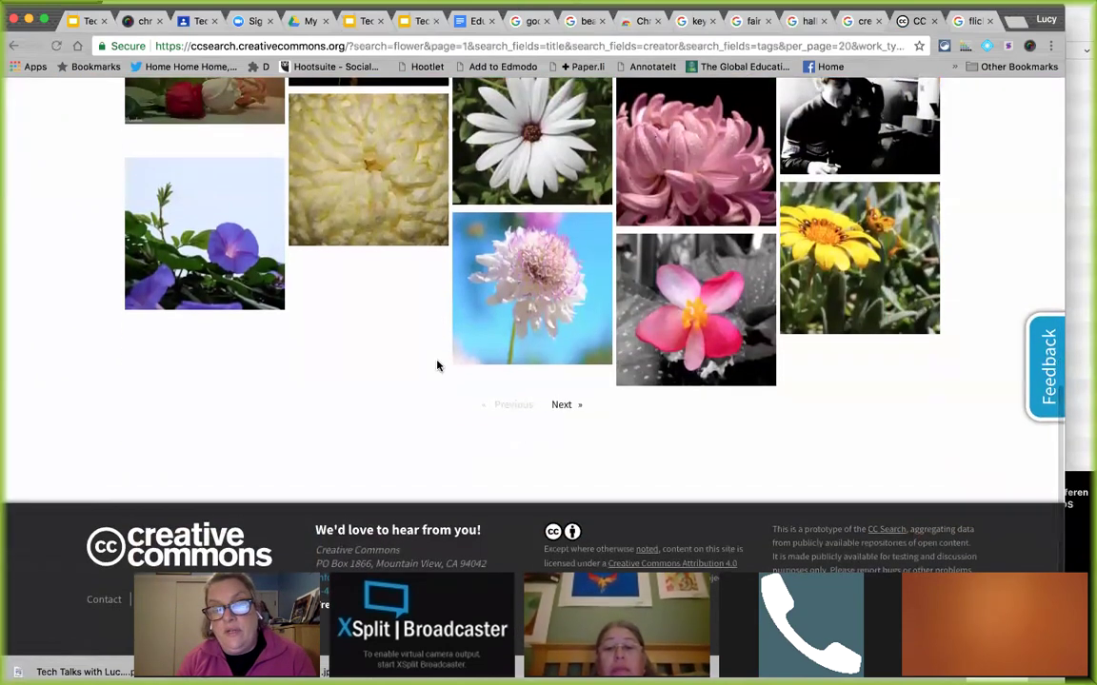
left_click(561, 405)
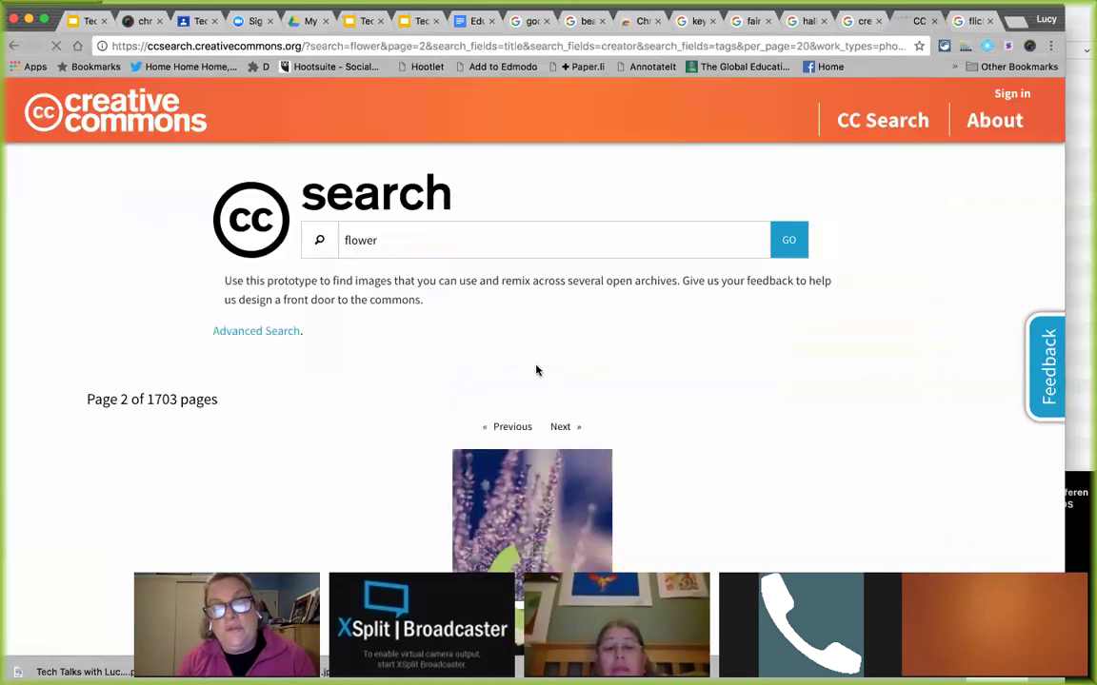
Step: Rerun the flower search with advanced filters for commercial use and modification, showing 100 results per page, and browse the images
left_click(269, 333)
scroll(266, 333, "down", 1)
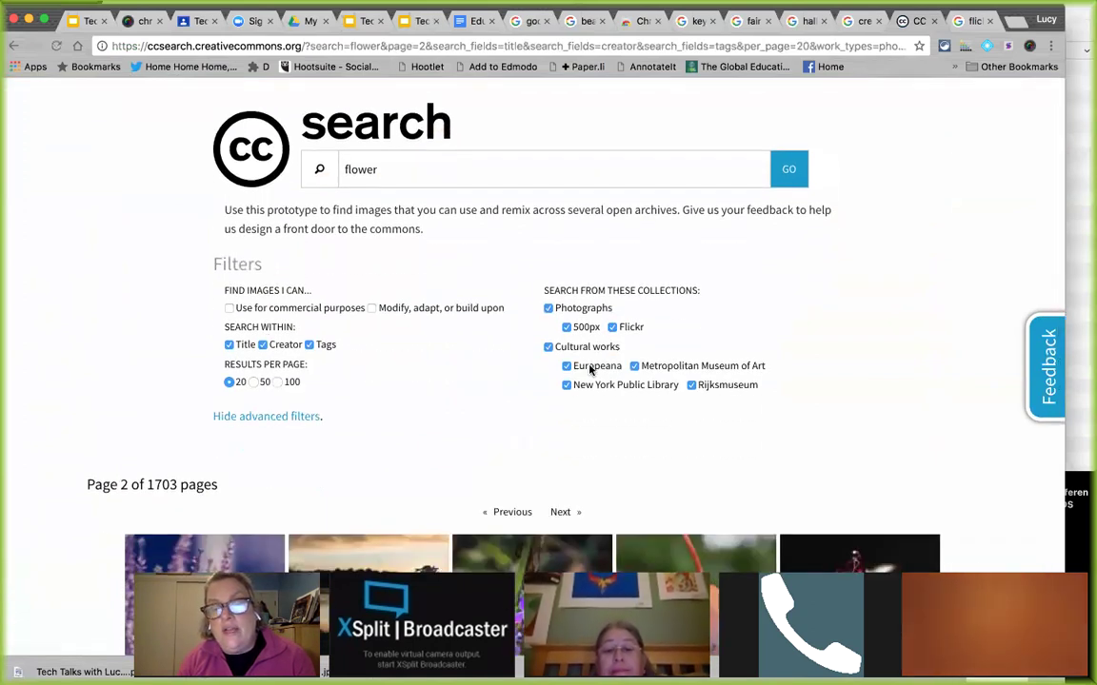
left_click(276, 381)
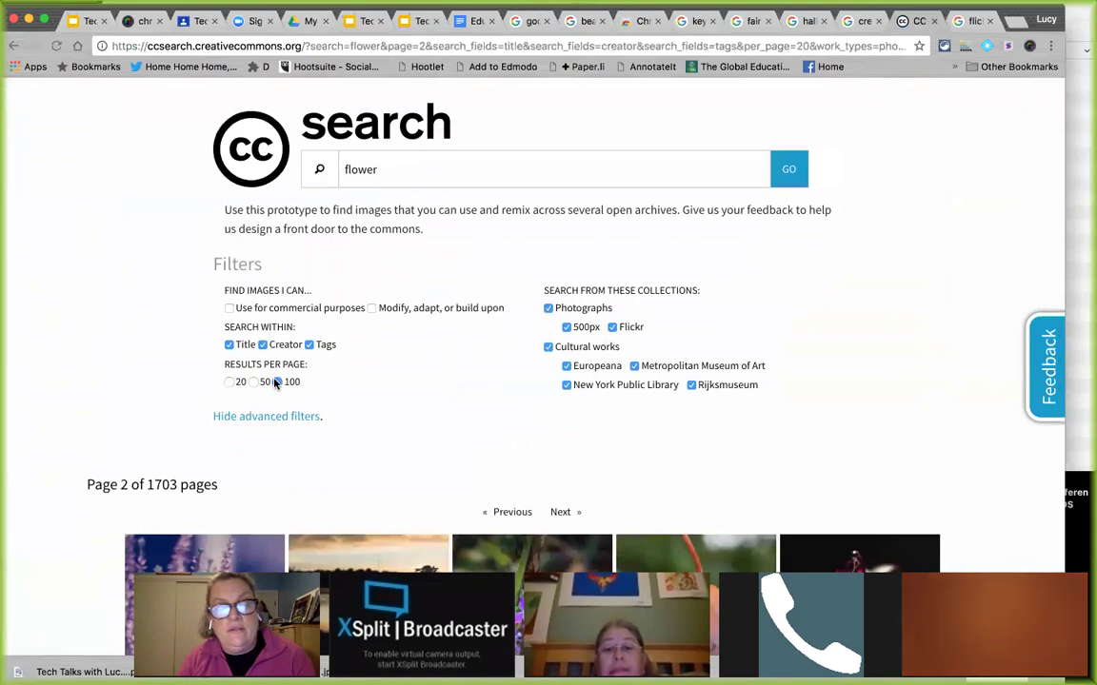
left_click(228, 308)
left_click(372, 308)
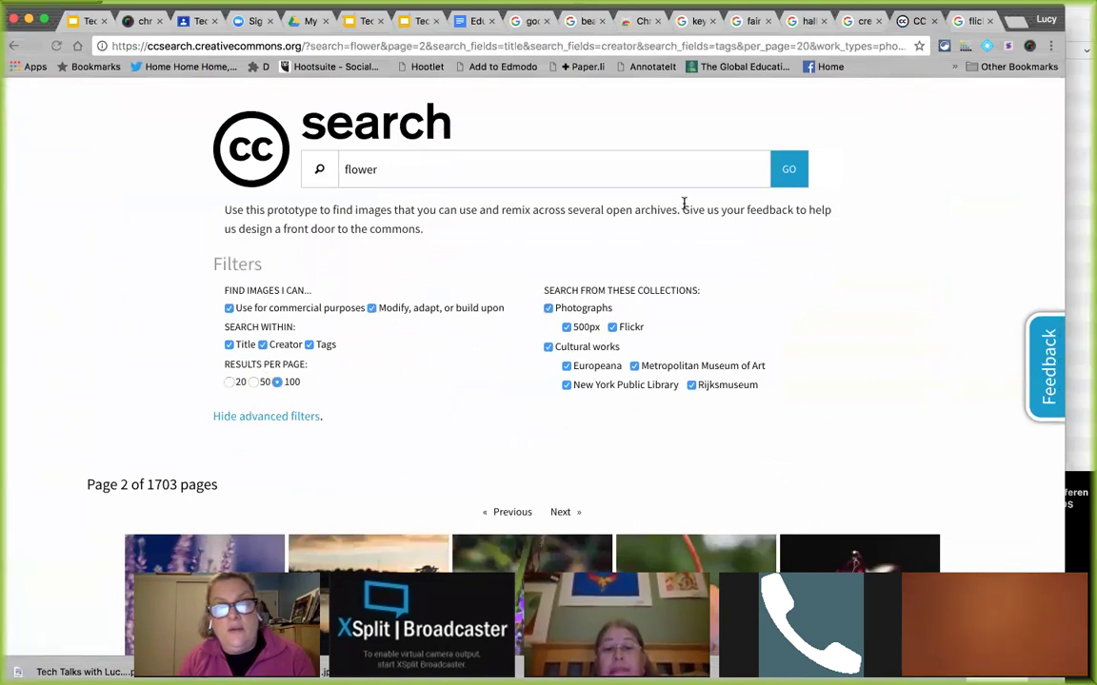
left_click(789, 171)
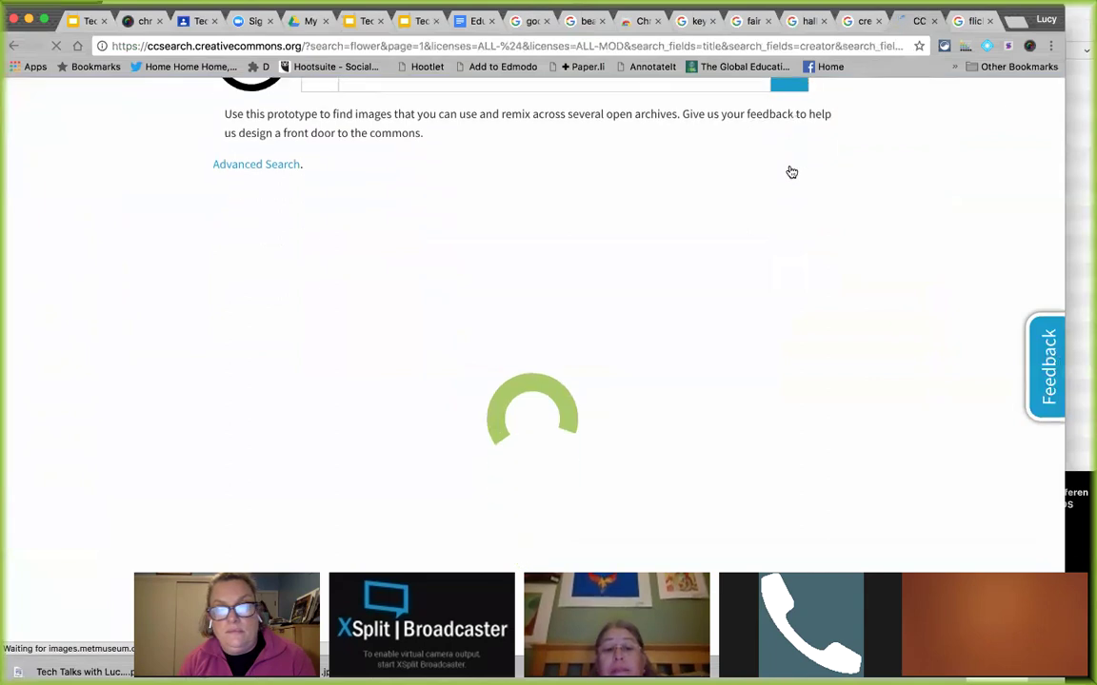
scroll(801, 254, "down", 6)
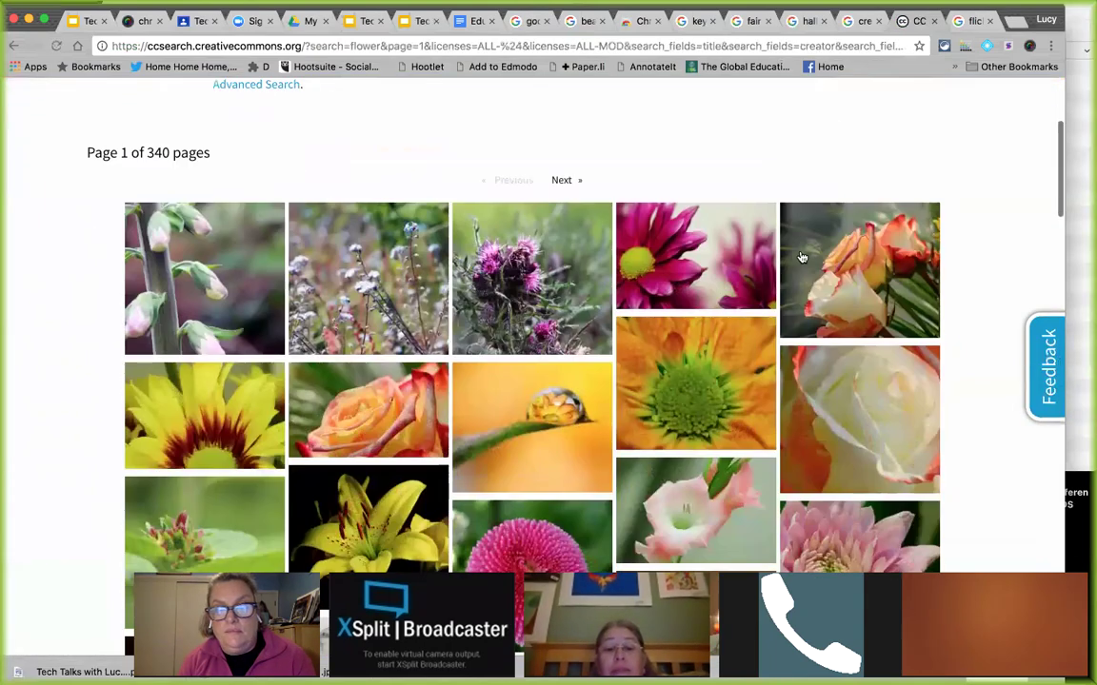
Step: Return from the CC Search results to the Working with Multimedia presentation at the Let's Talk Multimedia slide
scroll(801, 254, "up", 8)
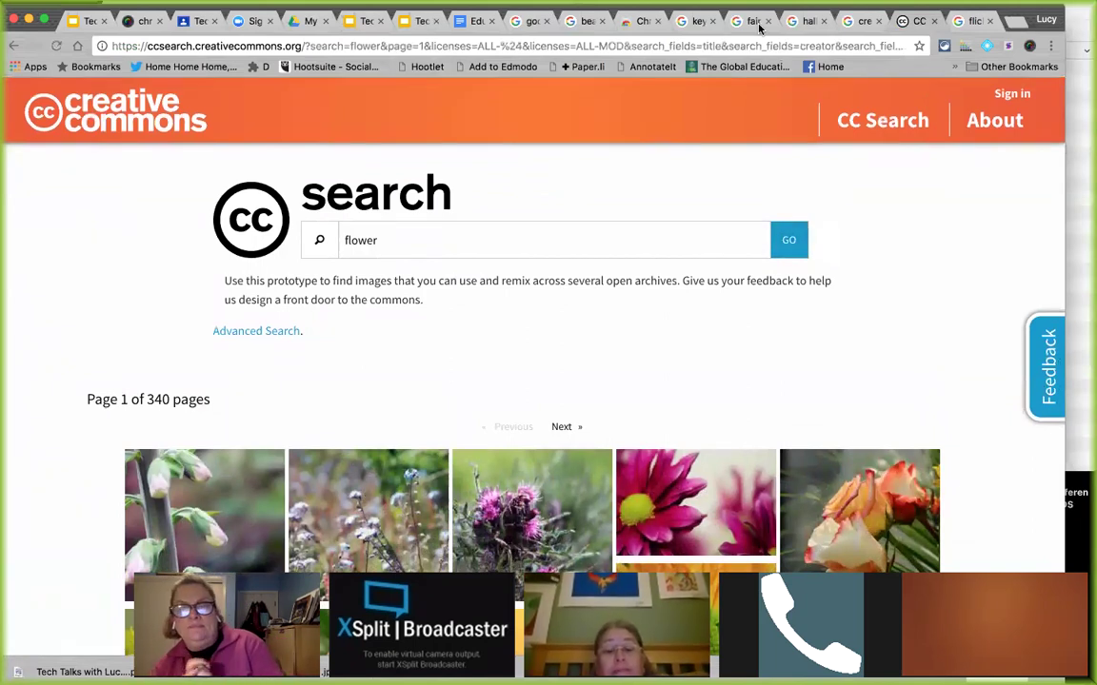
left_click(74, 22)
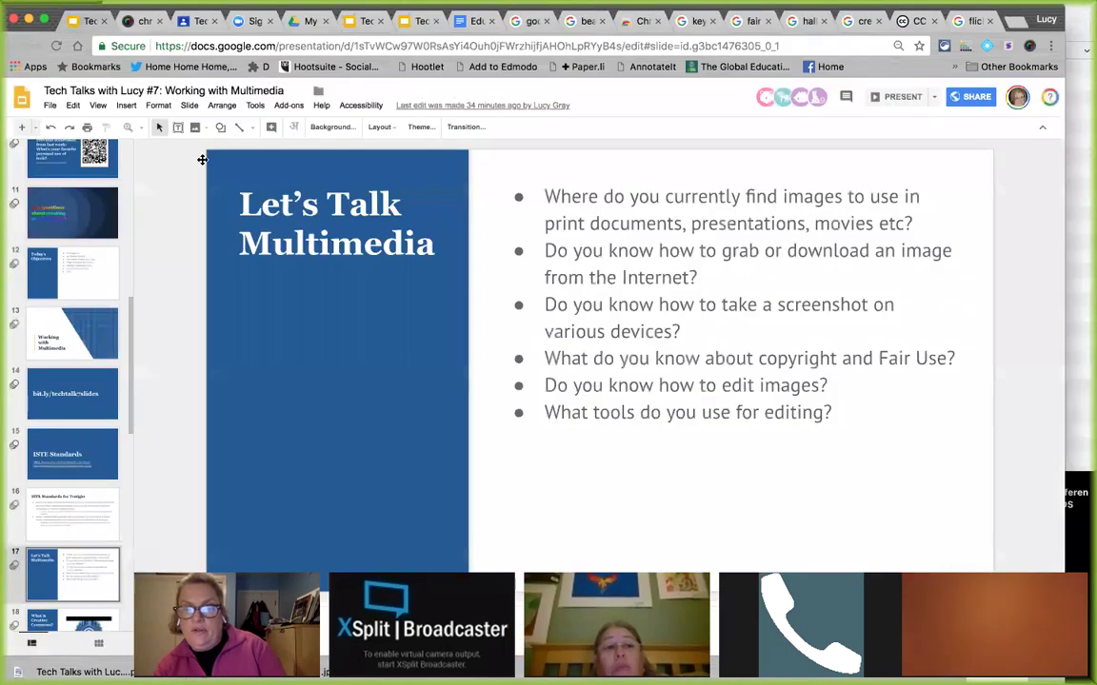
left_click(624, 505)
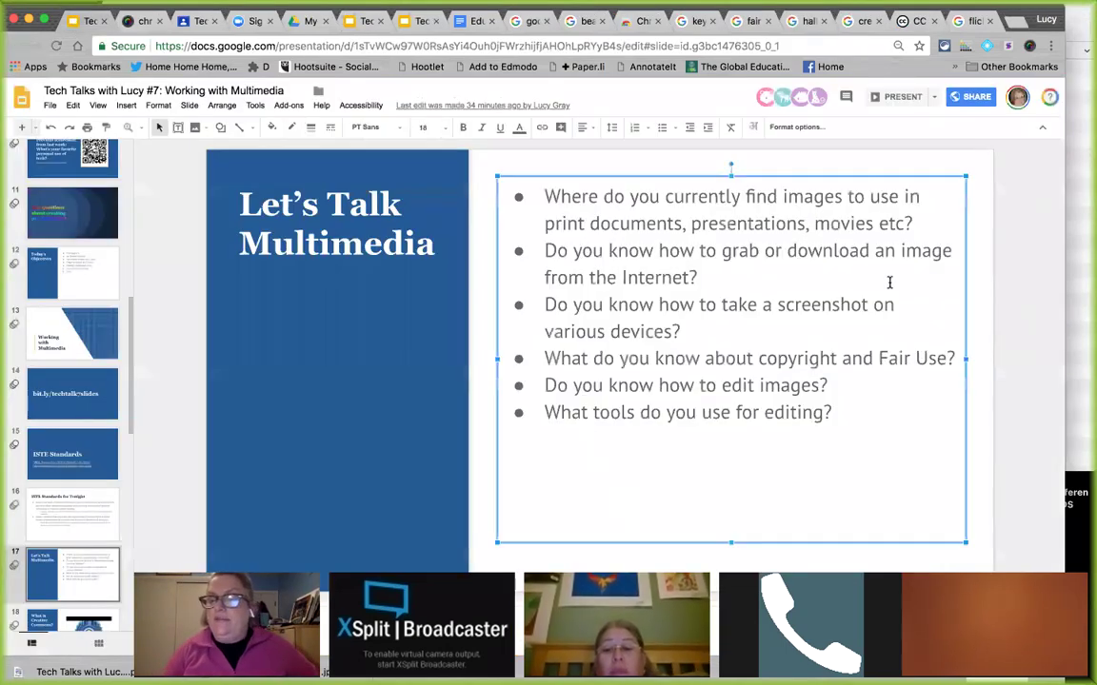
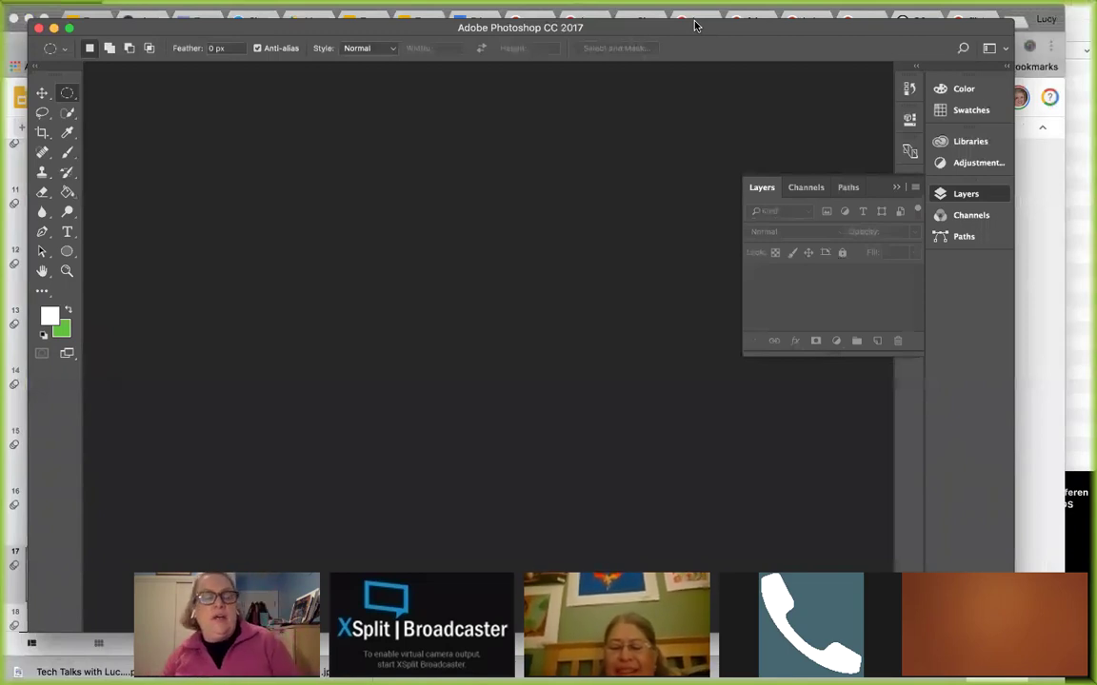
Step: Switch from Photoshop back to Chrome, search the web for "Google Photos" in a new tab and open its site
left_click(74, 10)
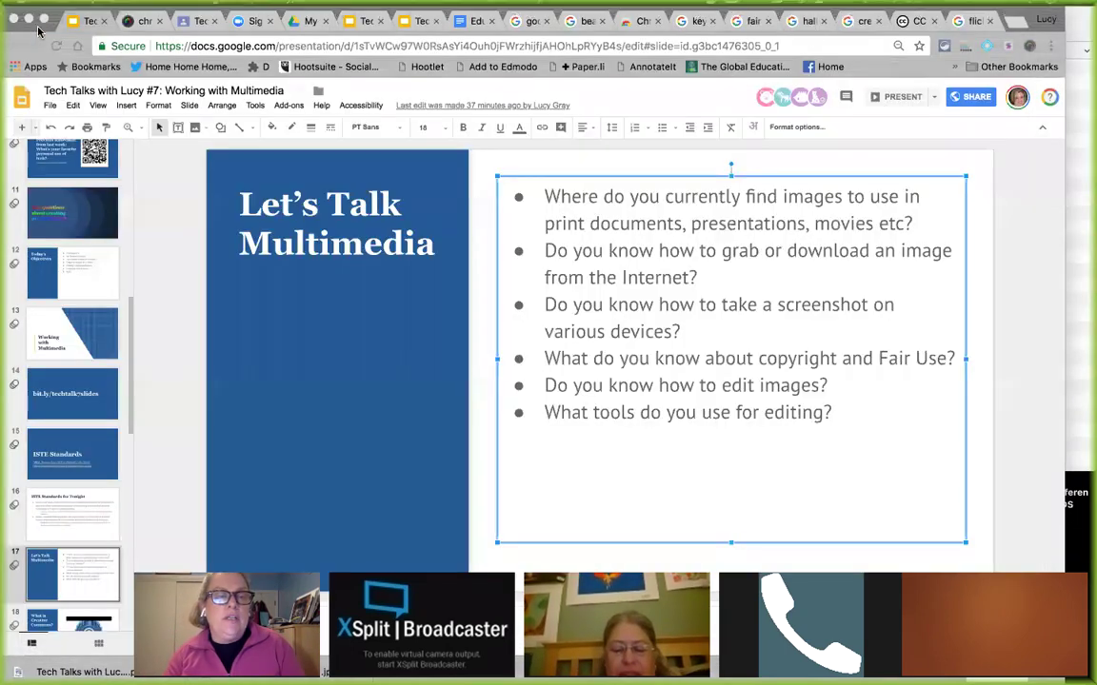
left_click(1020, 30)
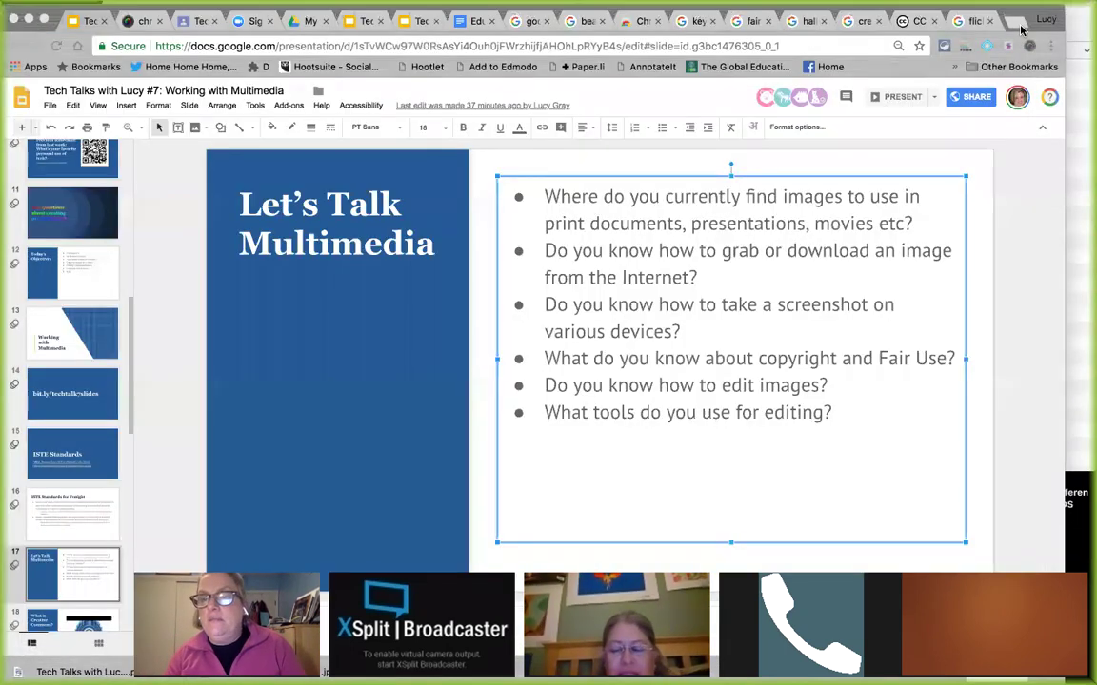
left_click(1020, 29)
type("Google Photos")
key("Return")
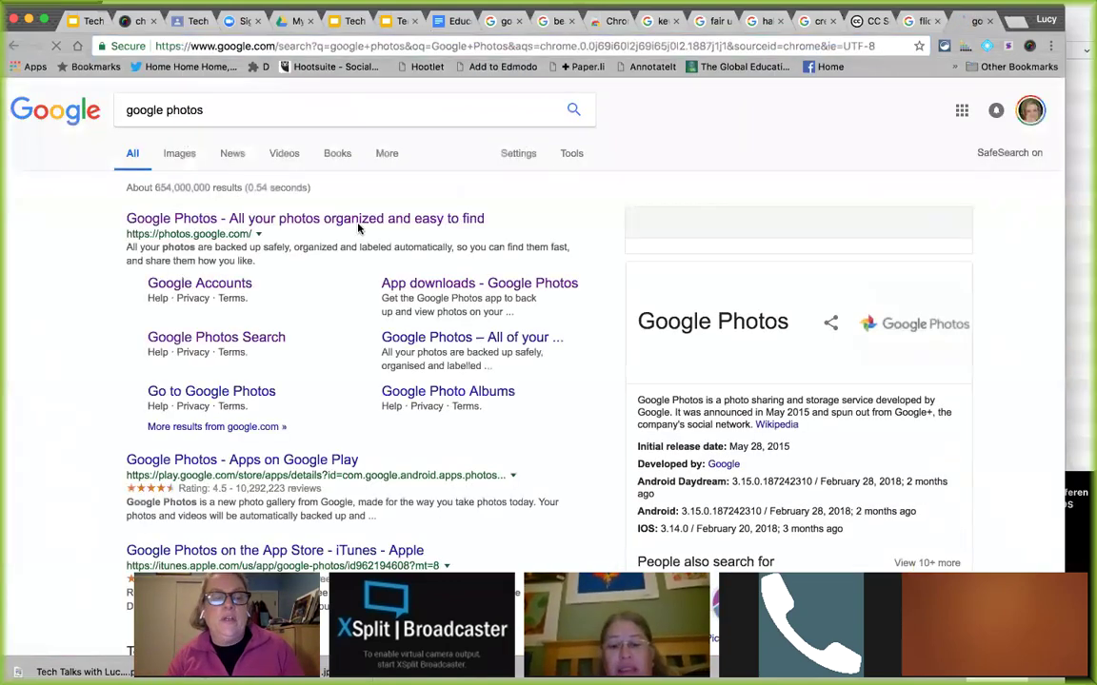
left_click(313, 220)
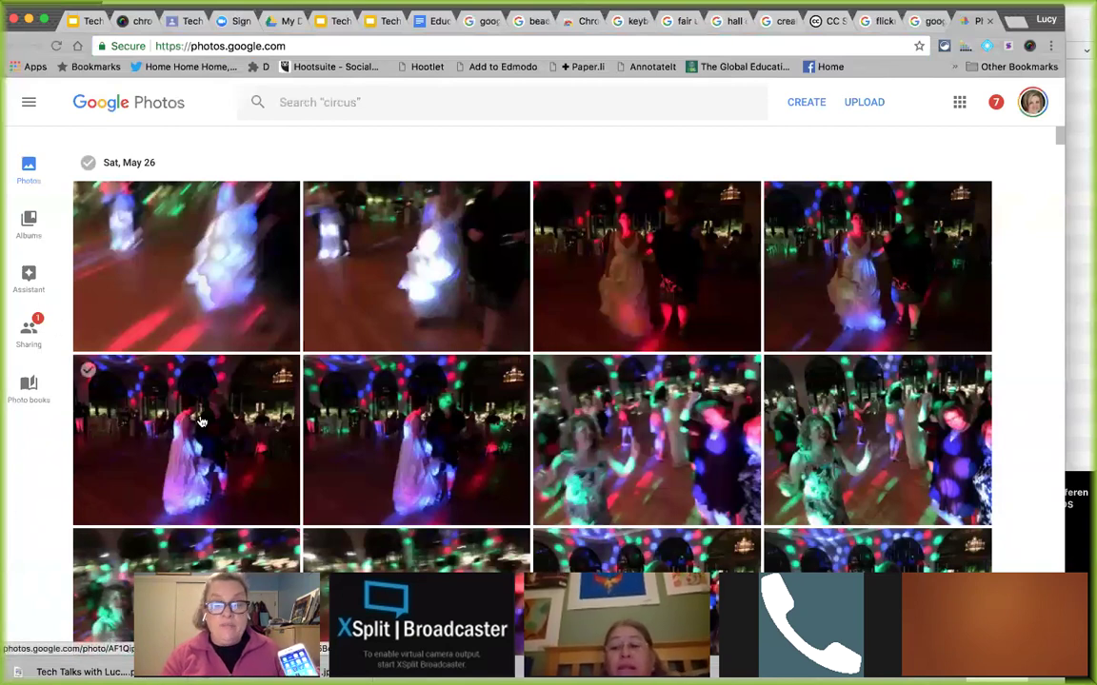
Step: Browse the photo library and look through the Assistant's creation options and Rediscover this day suggestions
scroll(201, 422, "down", 15)
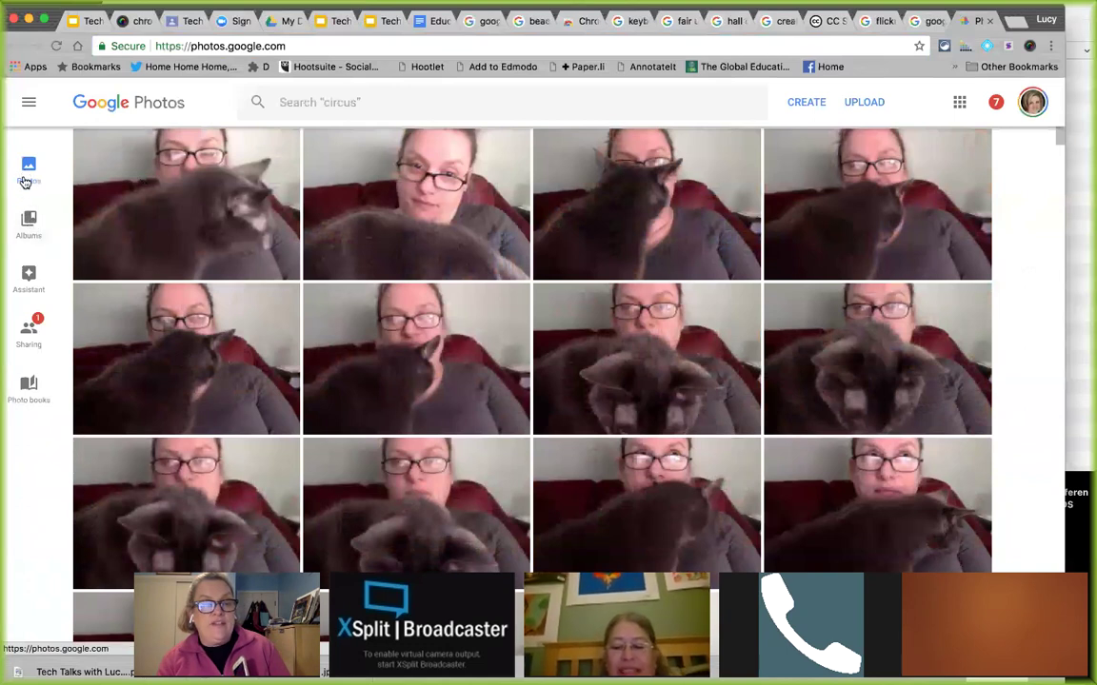
left_click(29, 277)
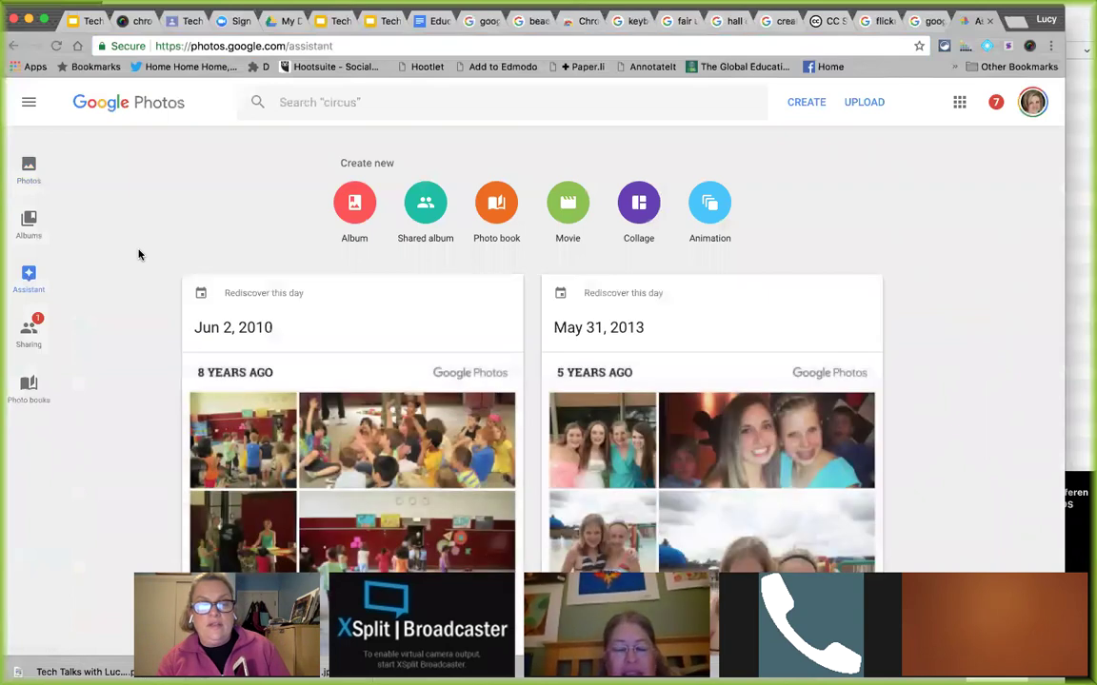
scroll(139, 254, "down", 2)
scroll(152, 284, "down", 1)
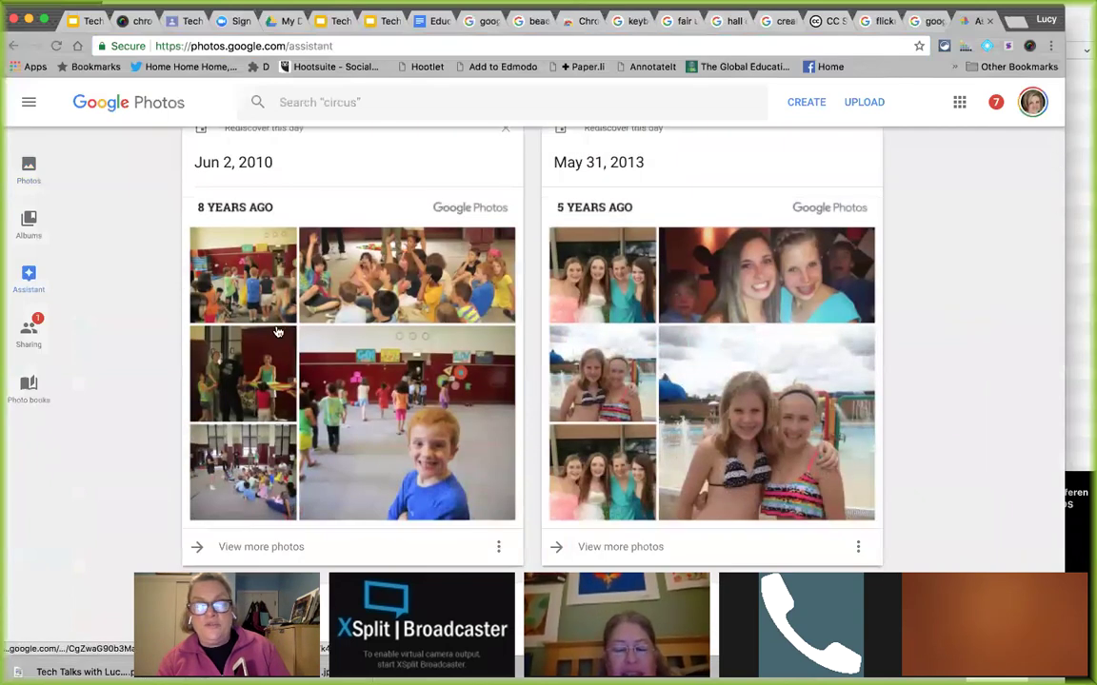
scroll(403, 391, "down", 6)
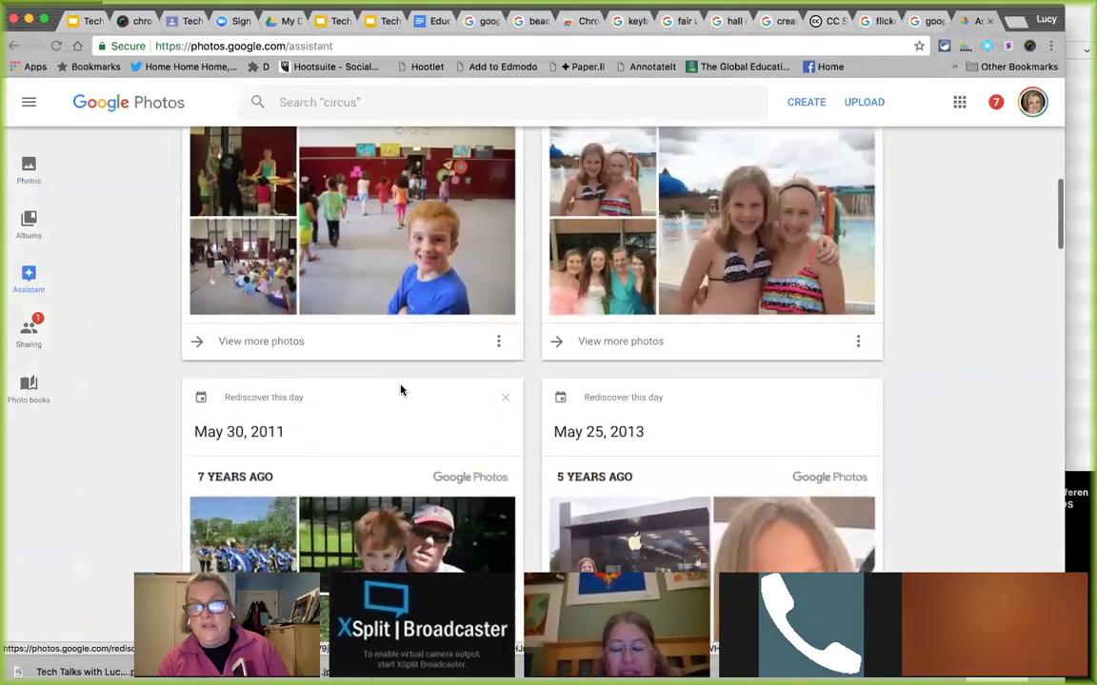
scroll(402, 392, "down", 4)
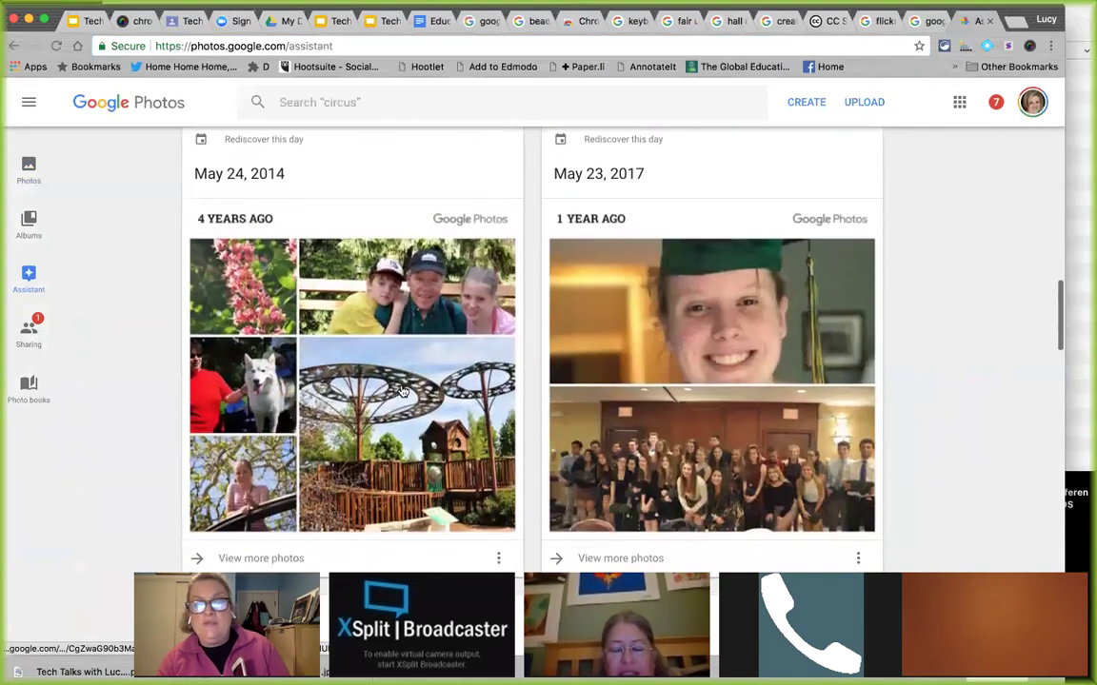
scroll(403, 391, "down", 7)
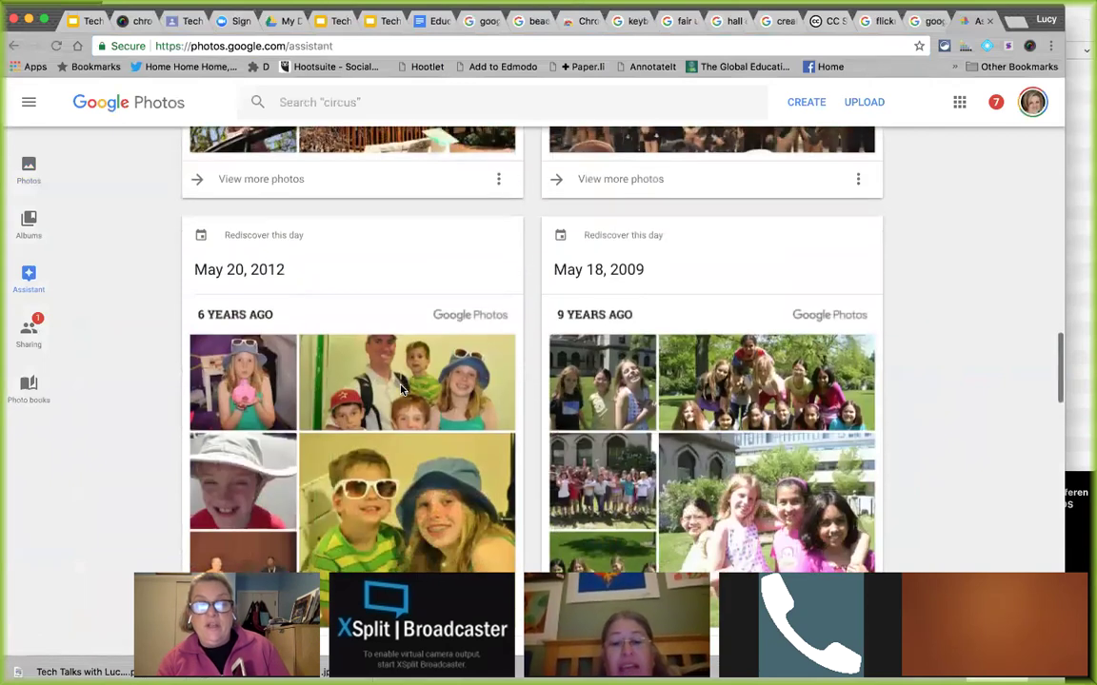
scroll(403, 392, "down", 7)
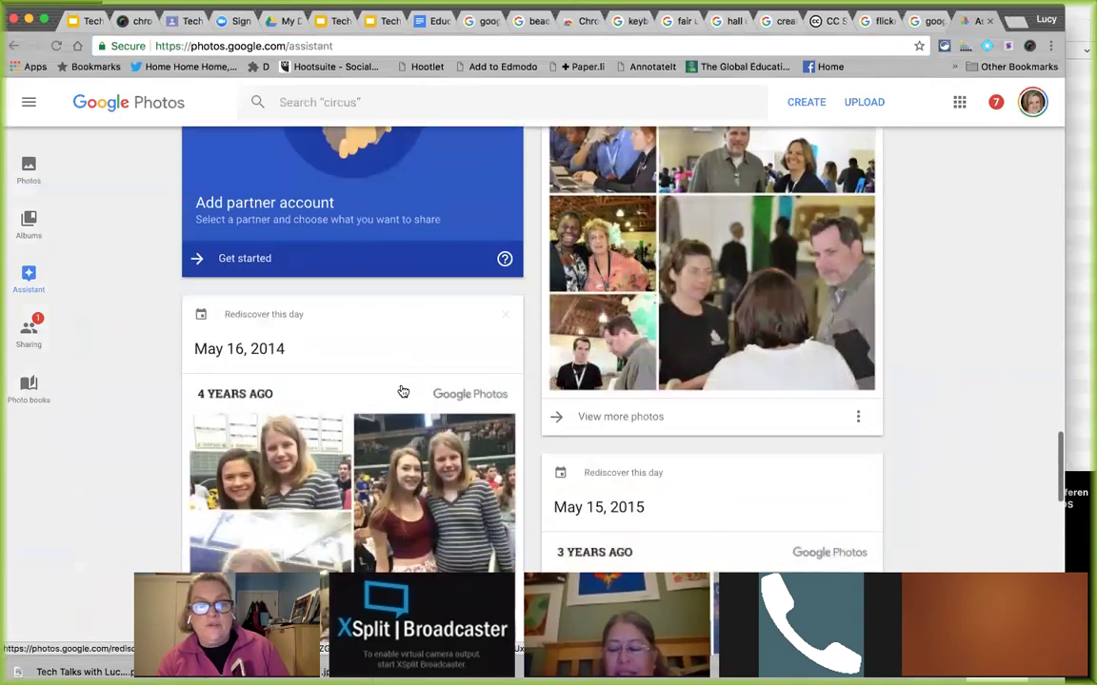
scroll(402, 392, "down", 6)
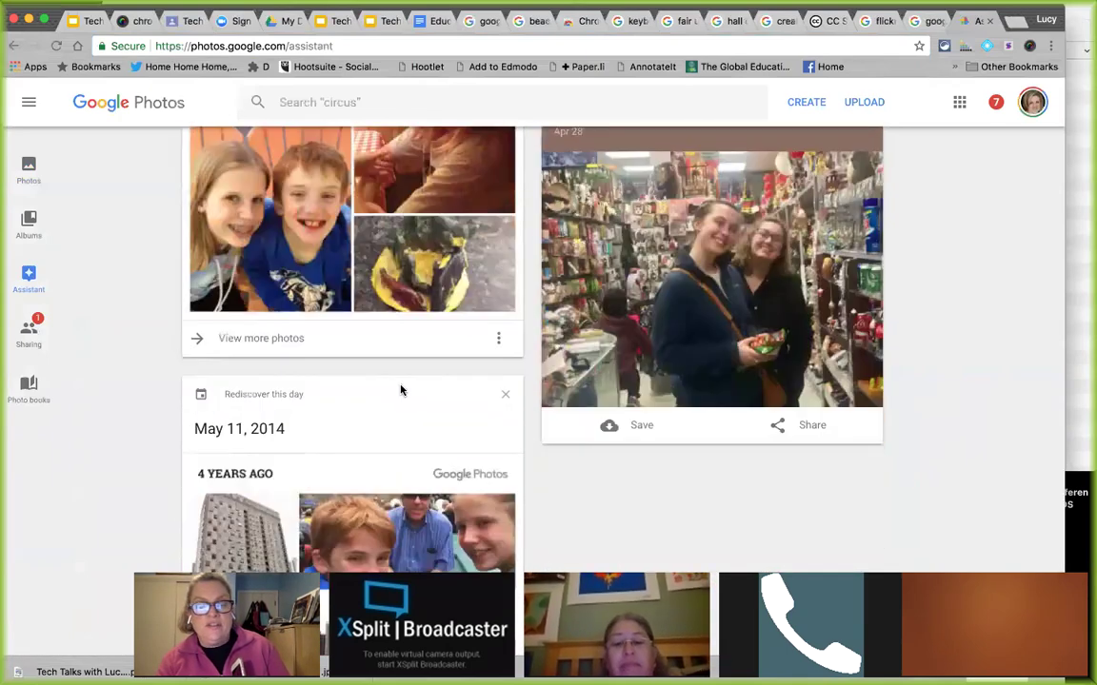
scroll(401, 391, "down", 3)
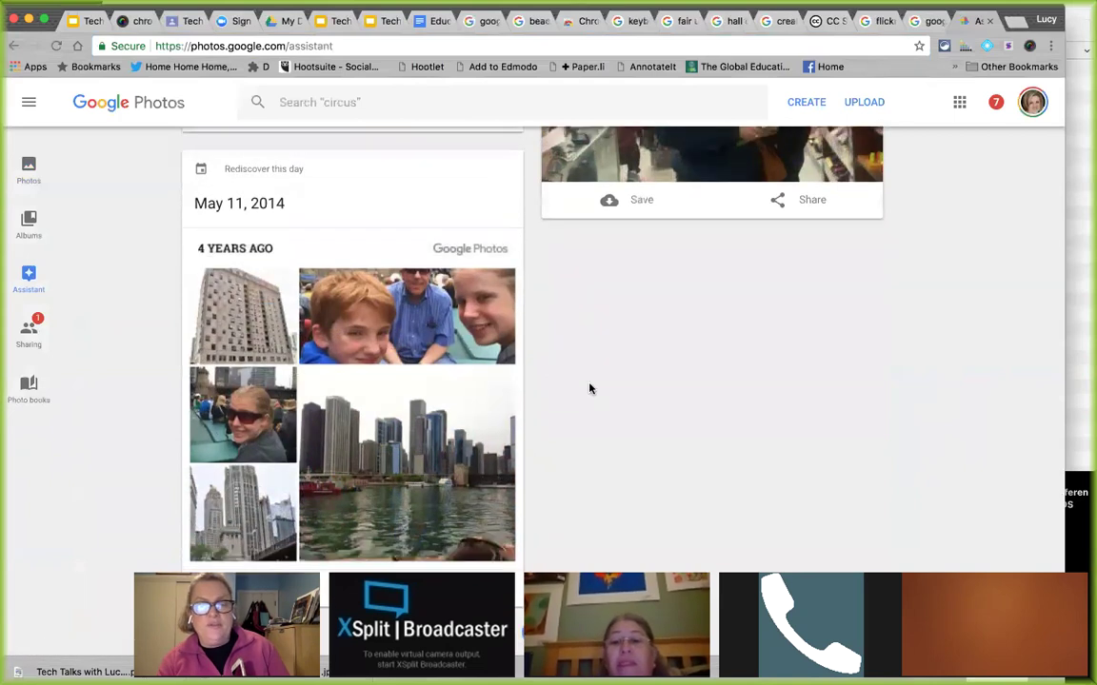
scroll(589, 389, "up", 3)
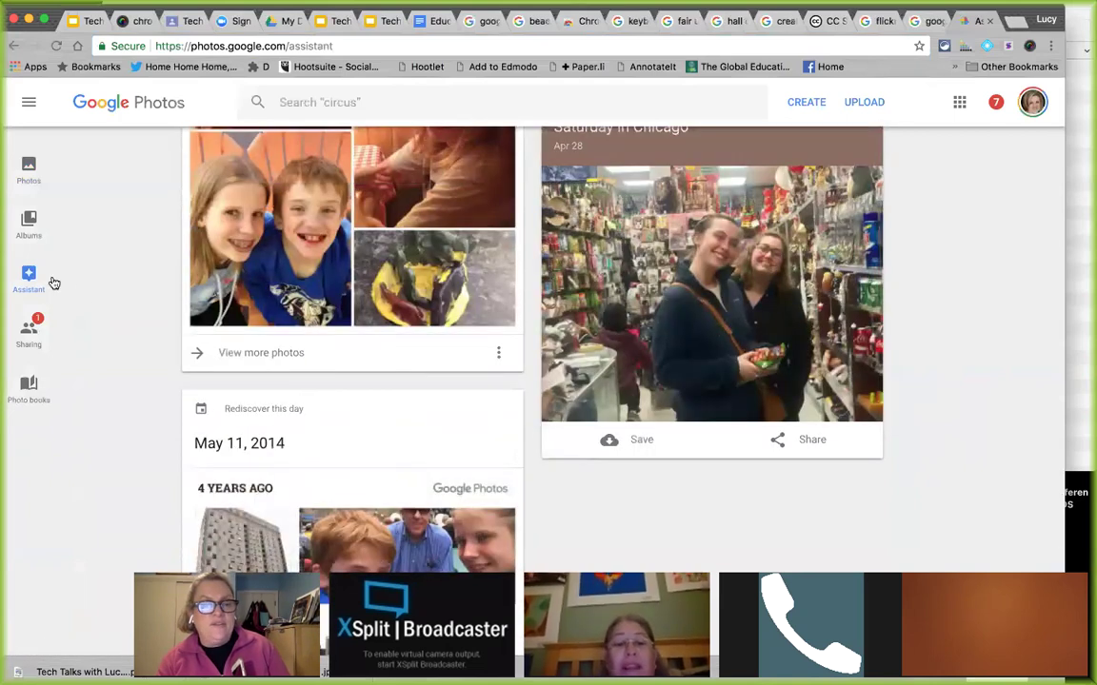
scroll(562, 187, "up", 10)
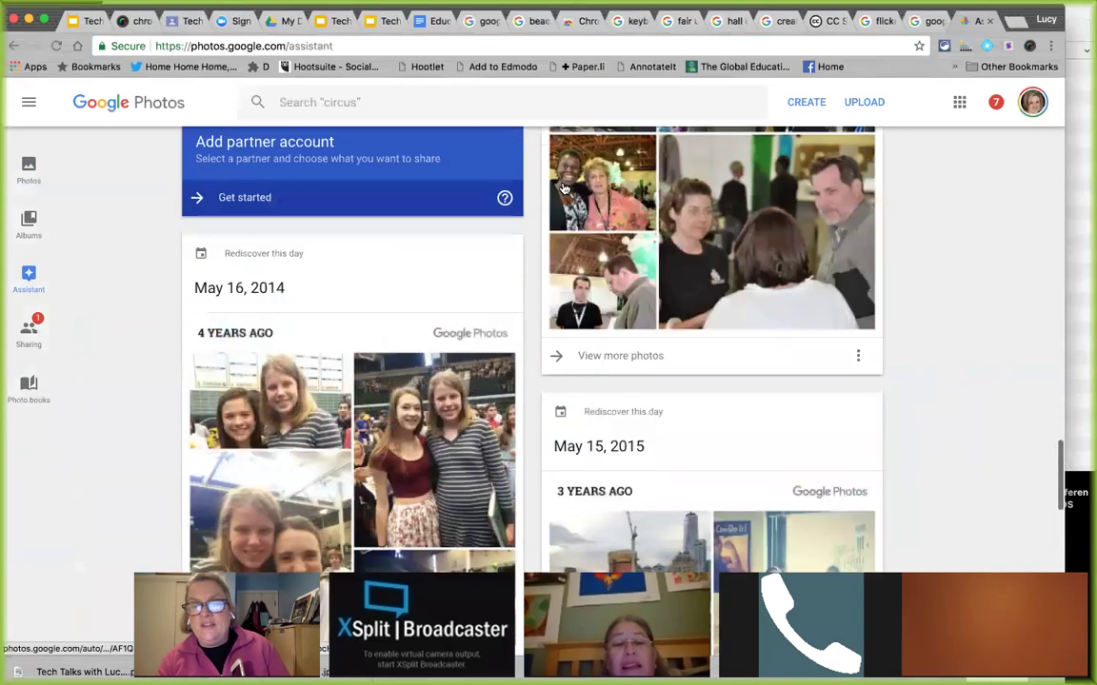
scroll(562, 188, "up", 10)
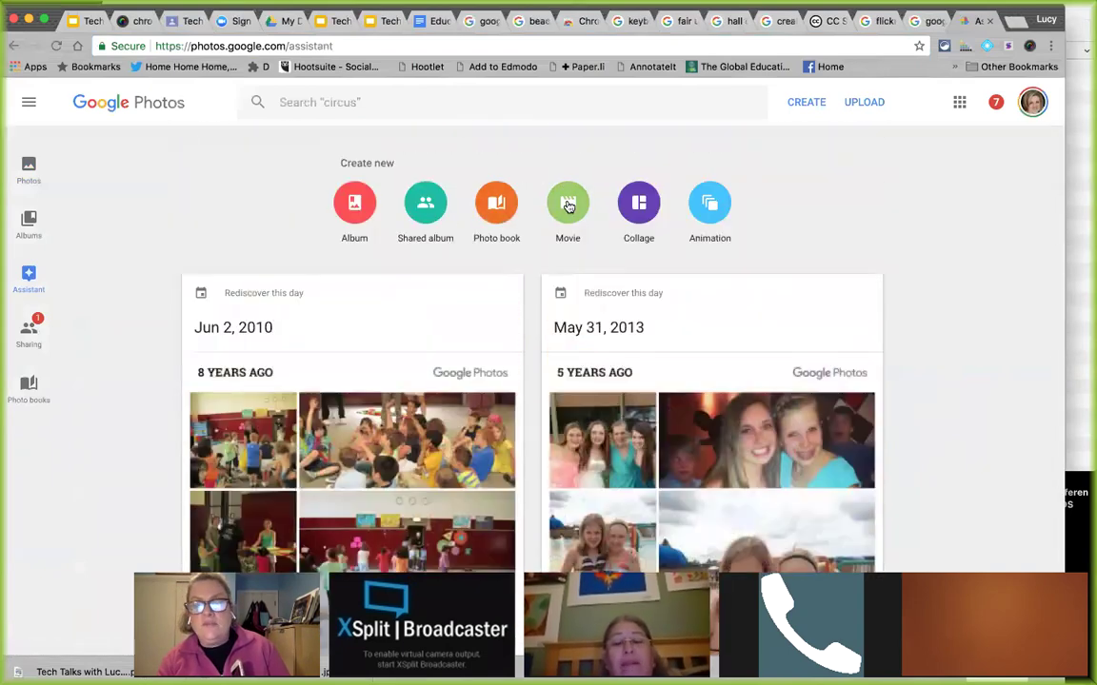
Step: Create a movie with the Smiles of 2017 theme and acknowledge the creation notice
left_click(568, 205)
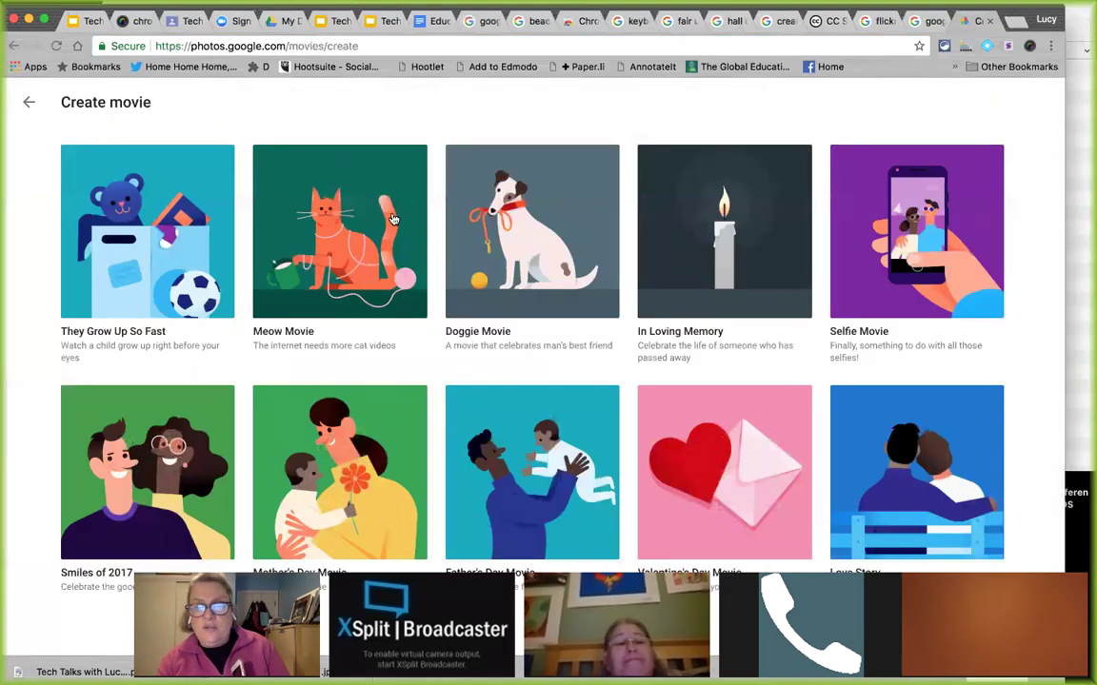
left_click(28, 102)
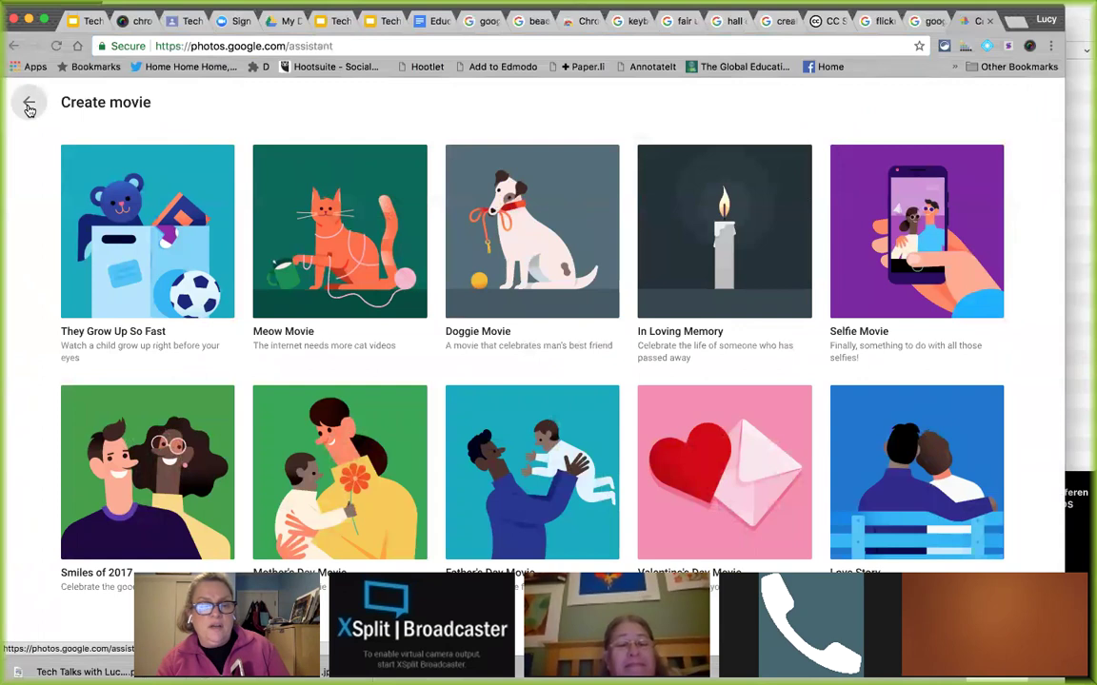
left_click(567, 202)
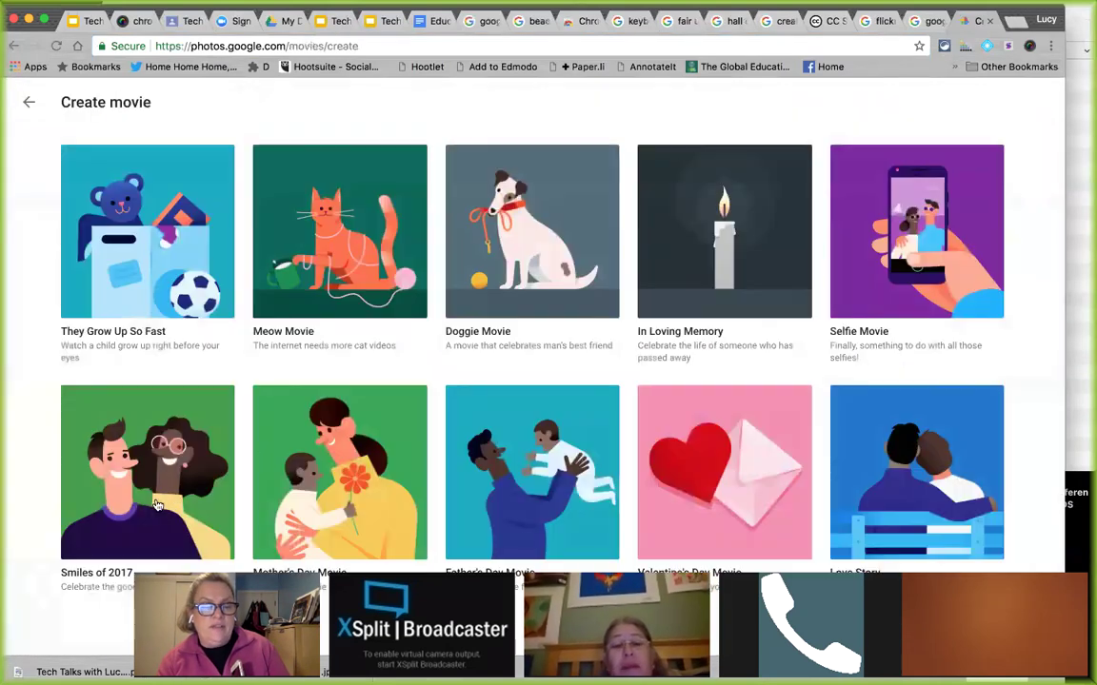
left_click(90, 574)
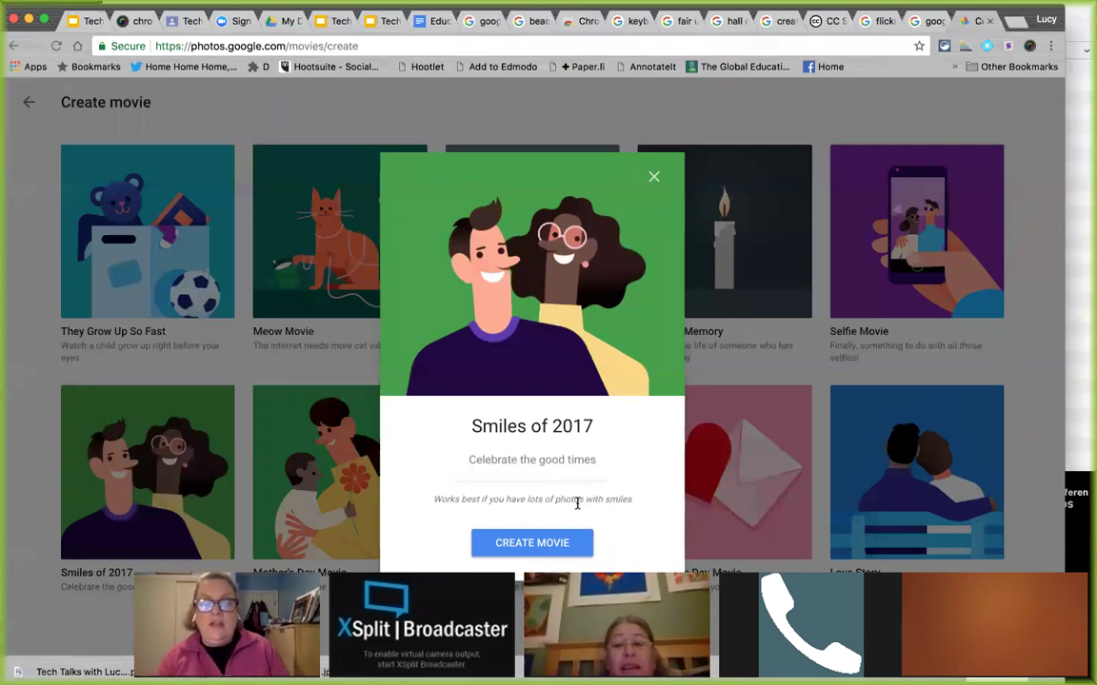
left_click(532, 543)
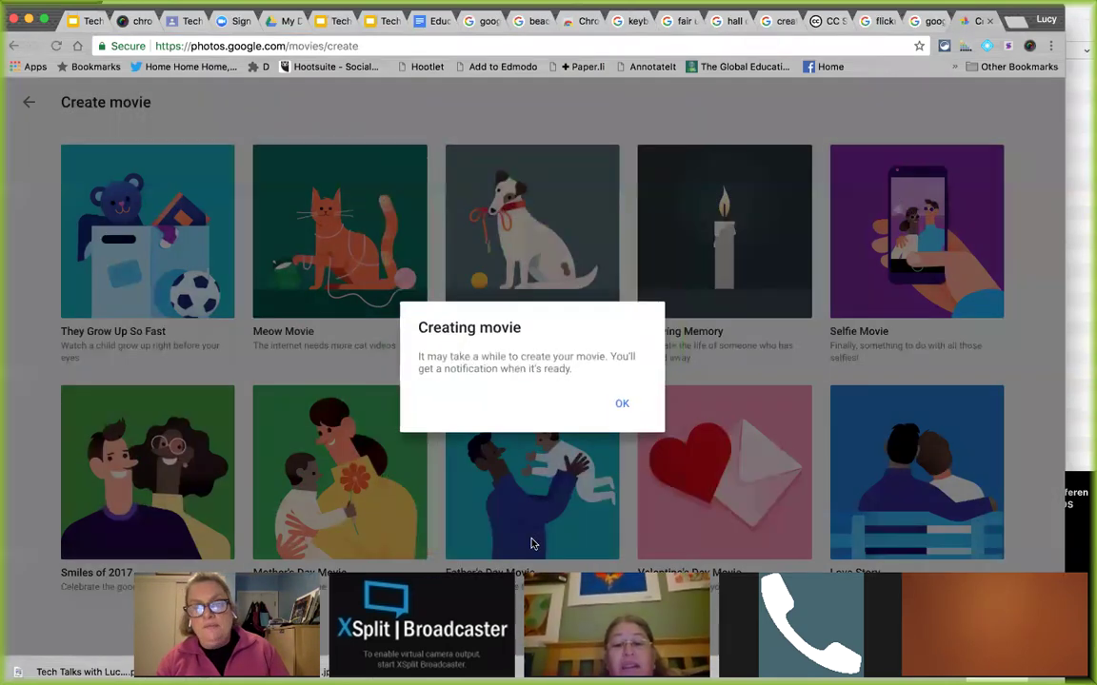
left_click(620, 405)
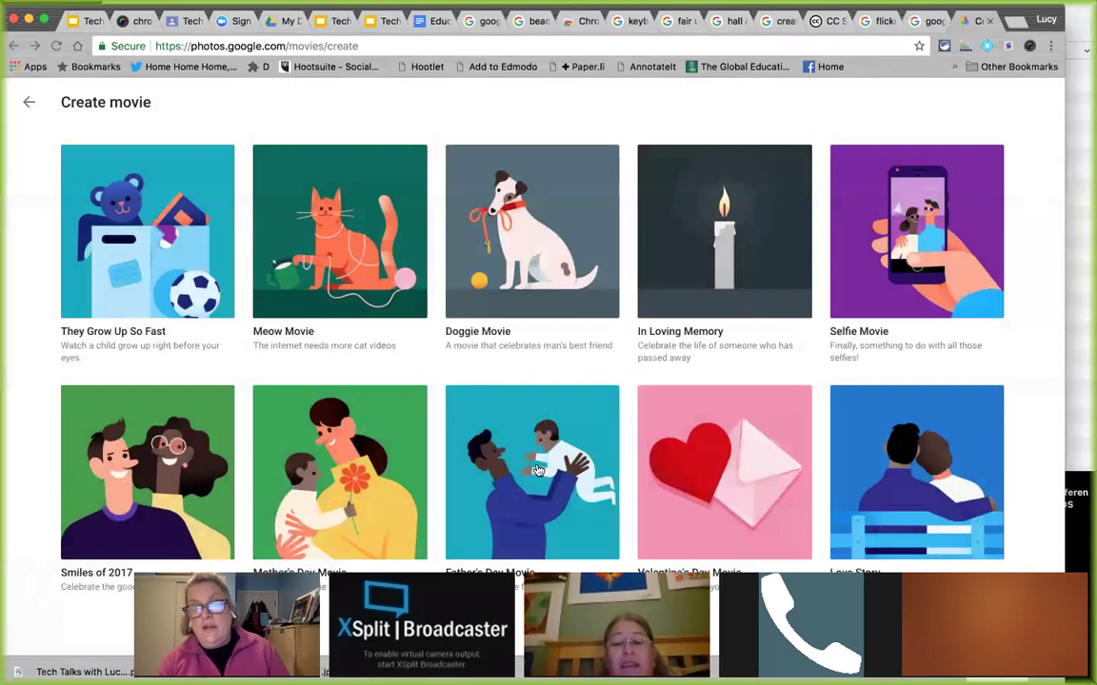
Step: Start a Father's Day Movie and choose the white-haired man with glasses as the father
left_click(537, 470)
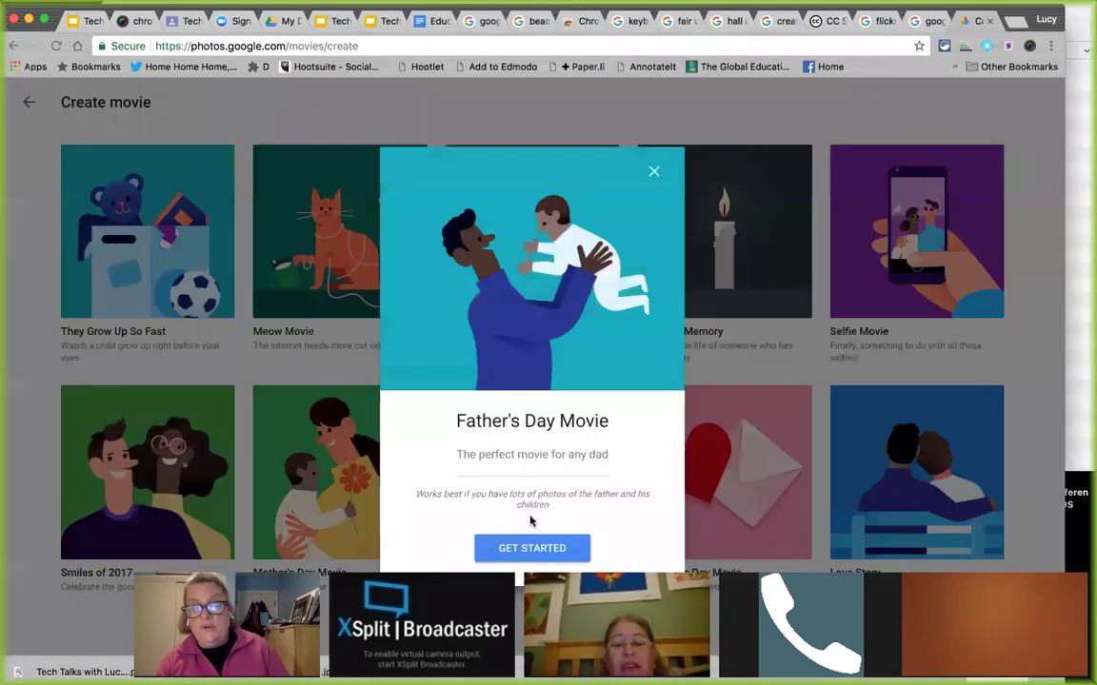
left_click(529, 552)
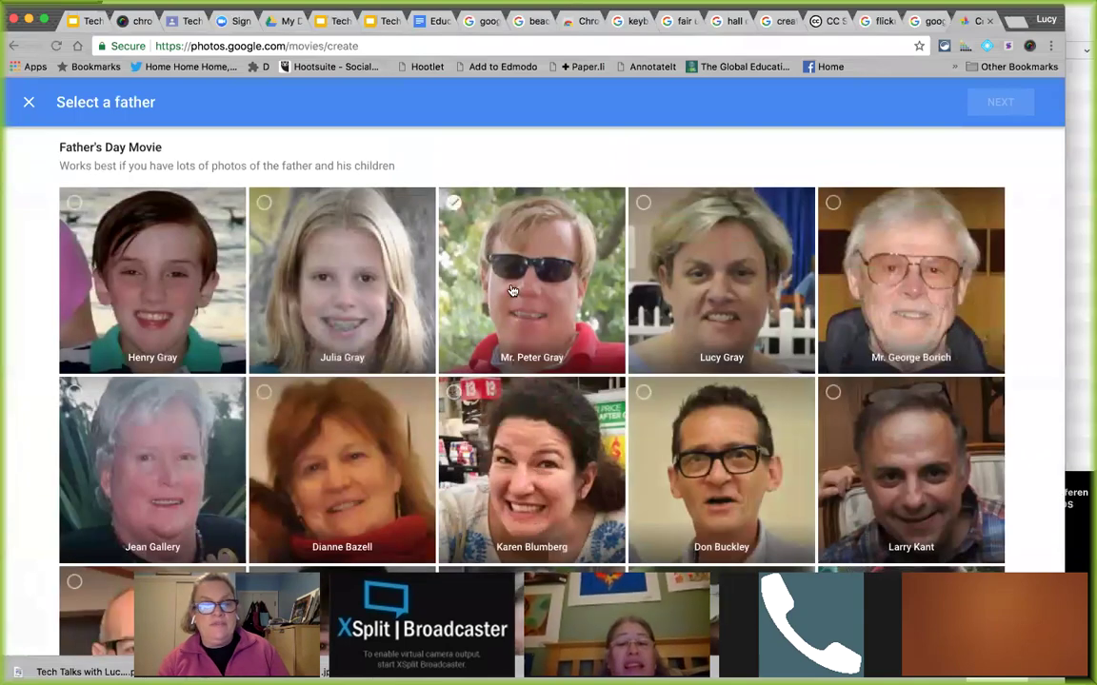
left_click(512, 290)
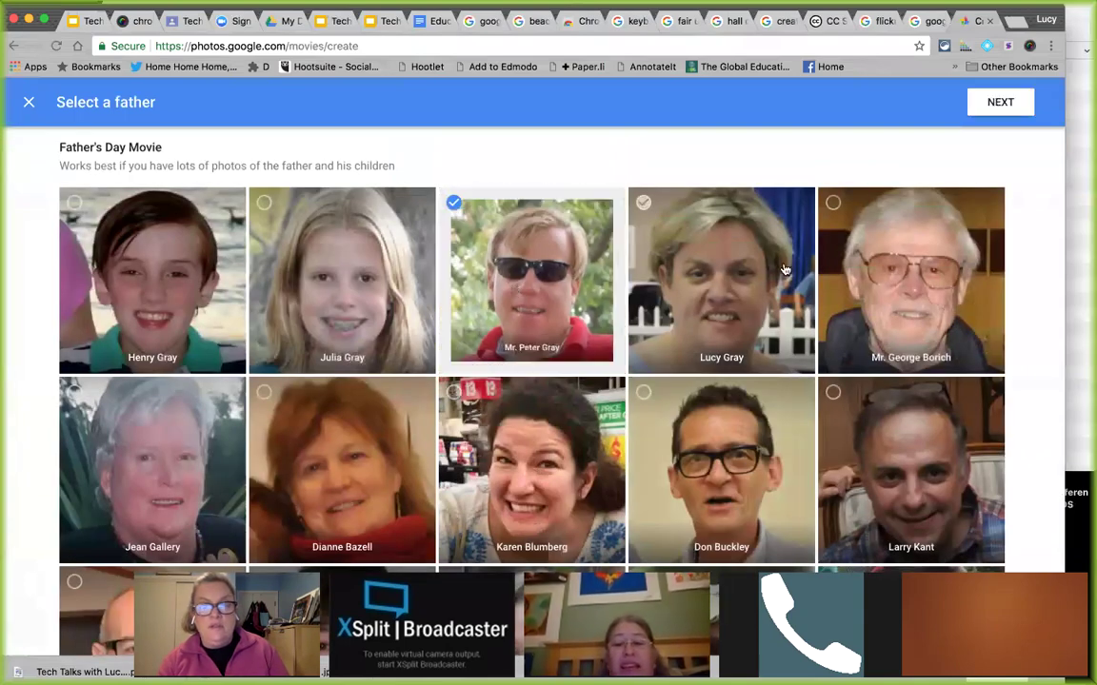
left_click(885, 286)
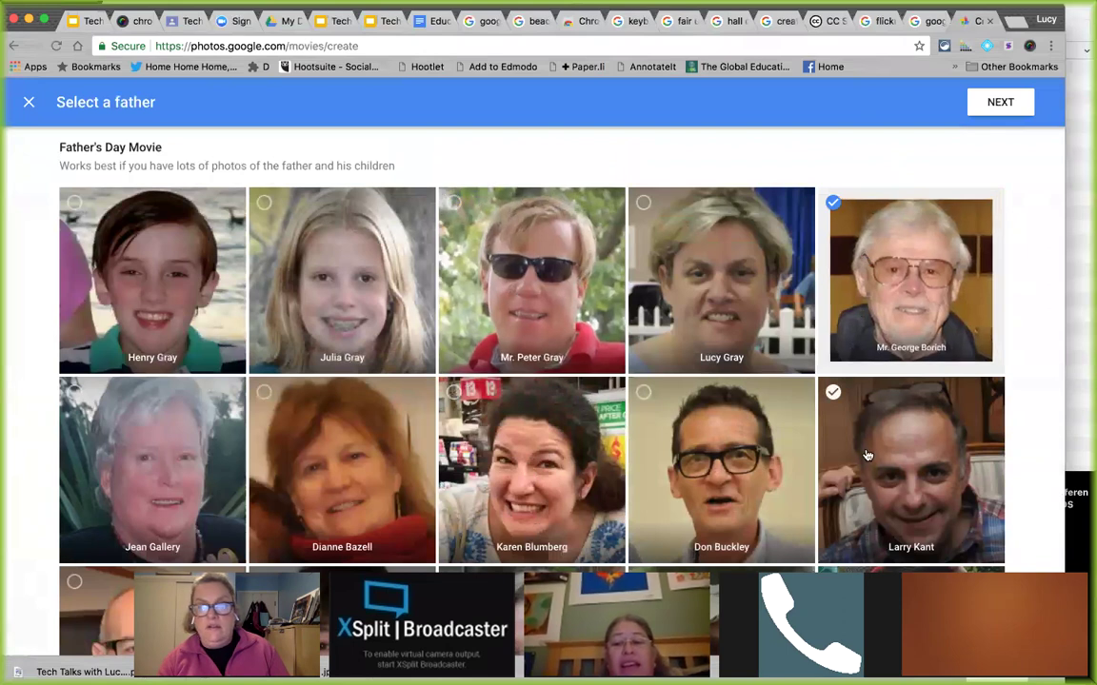
left_click(990, 105)
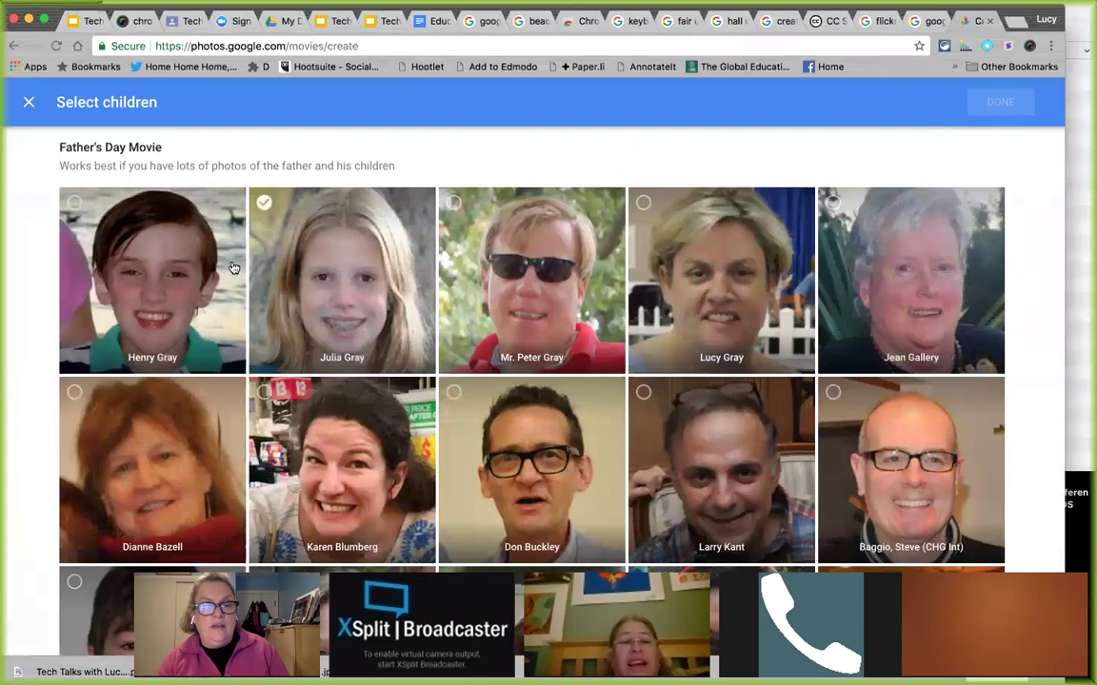
Step: Select the boy and girl in the first two tiles as the Father's Day Movie children, submit the selection, and leave the movie creator
left_click(152, 248)
left_click(279, 267)
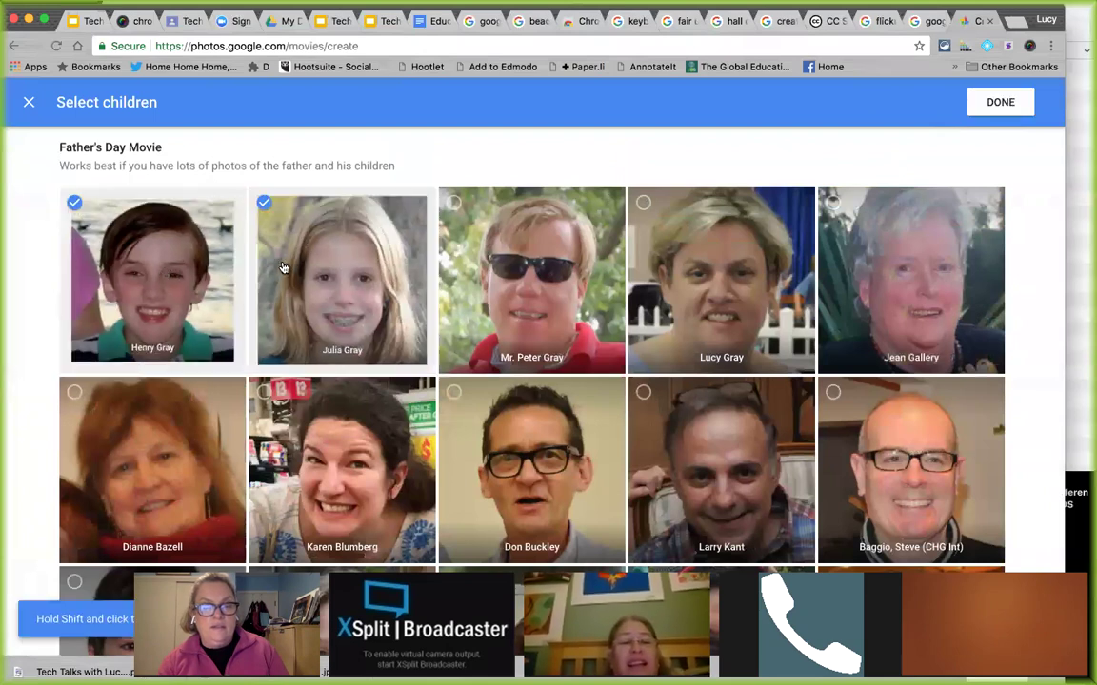
scroll(455, 357, "down", 2)
scroll(455, 357, "down", 5)
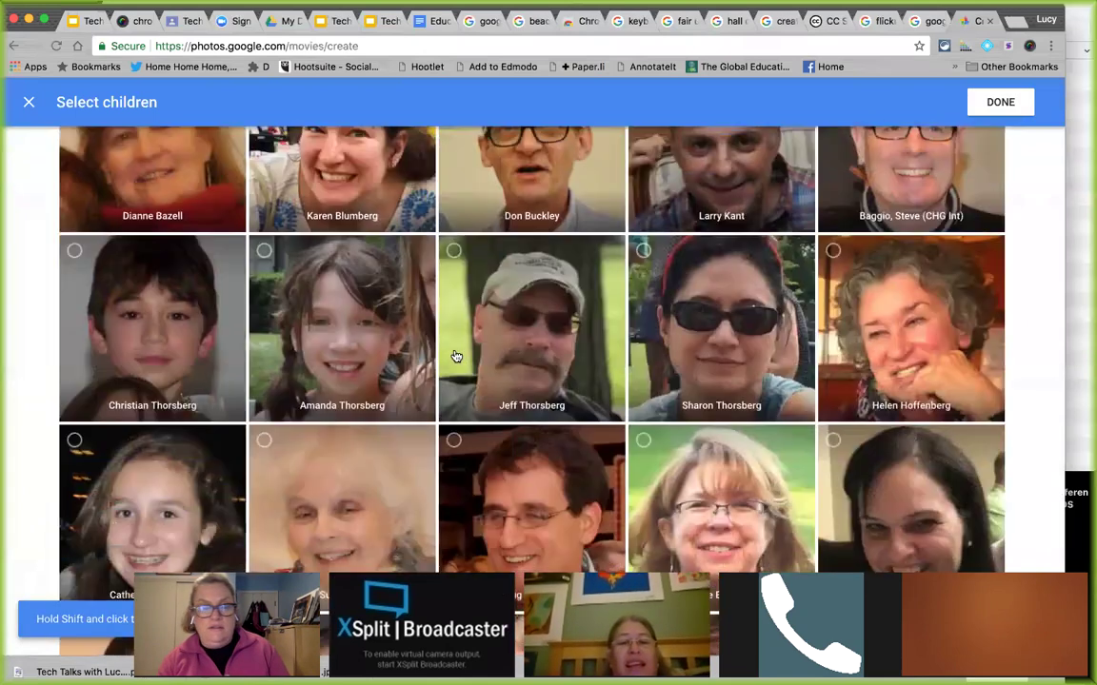
scroll(455, 357, "down", 5)
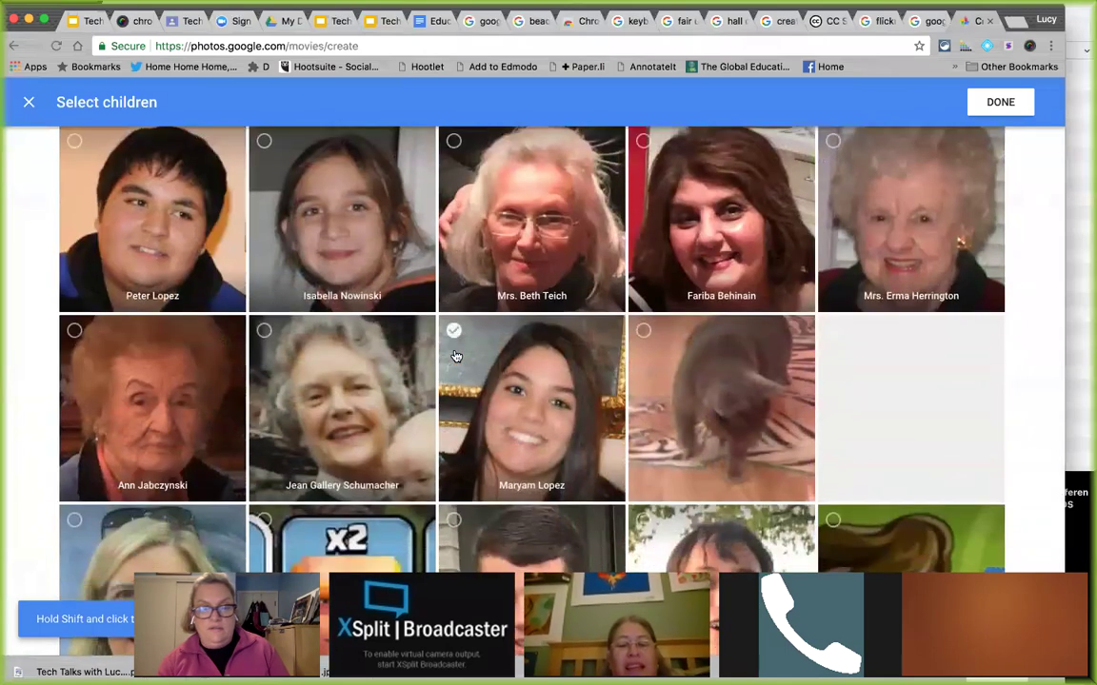
scroll(455, 357, "up", 5)
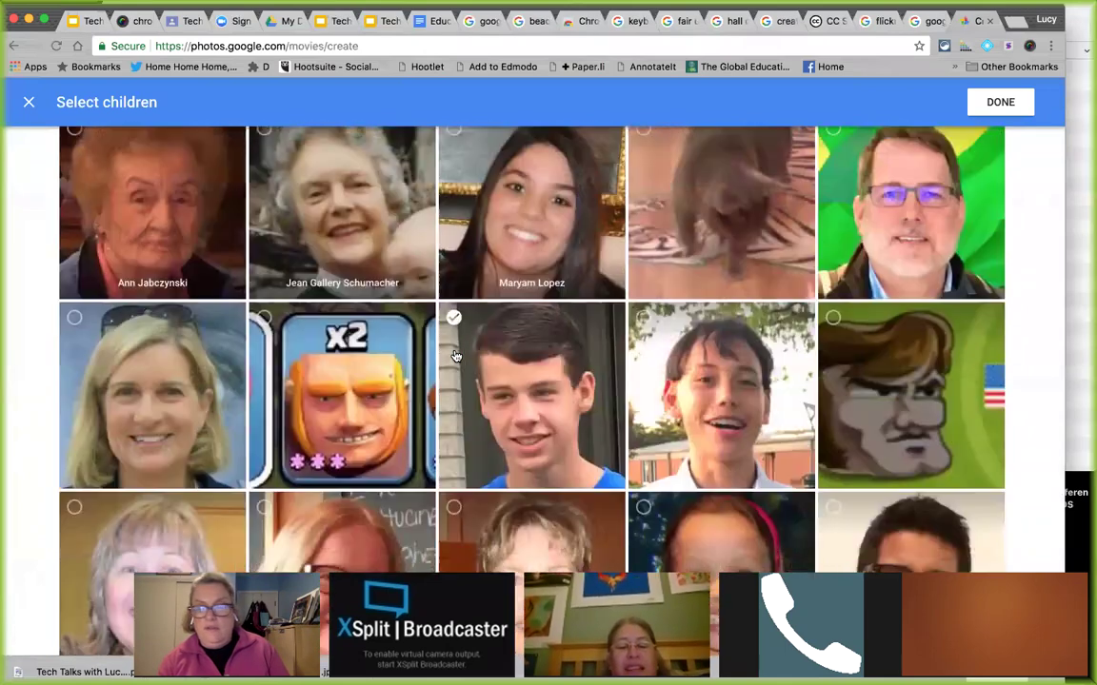
left_click(995, 100)
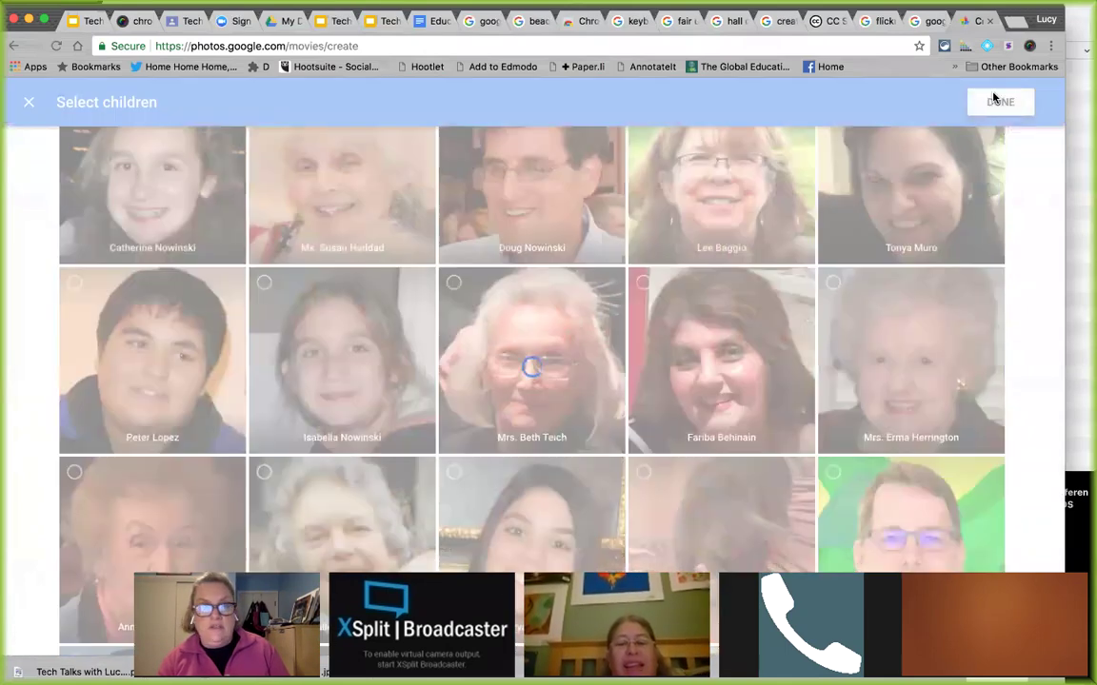
left_click(623, 403)
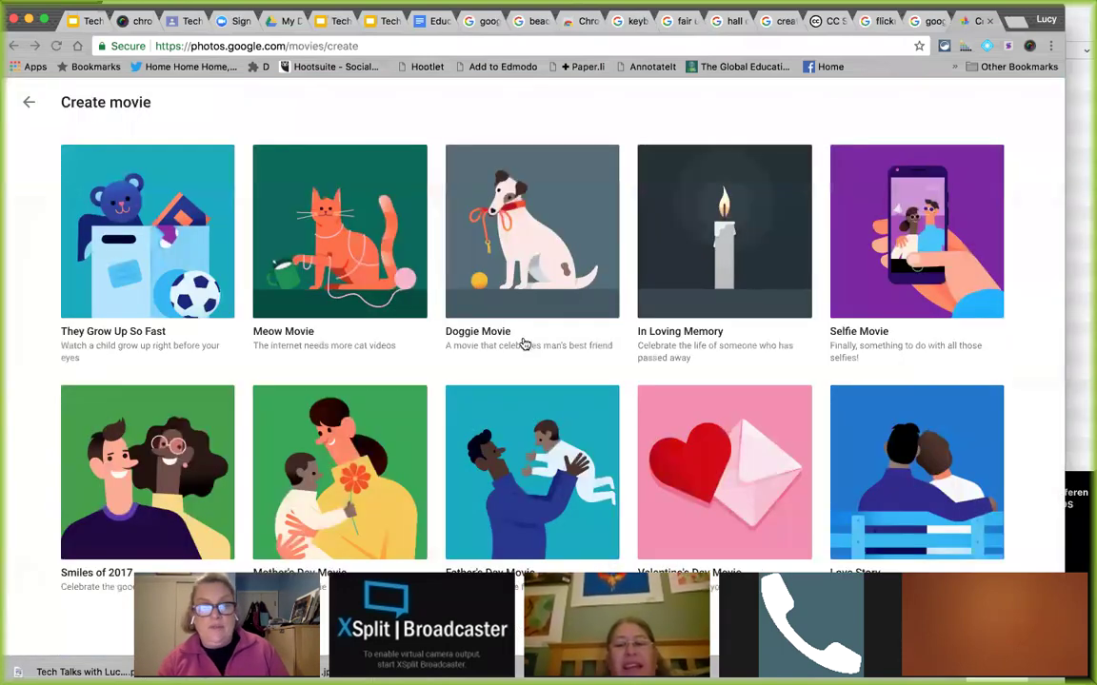
left_click(29, 104)
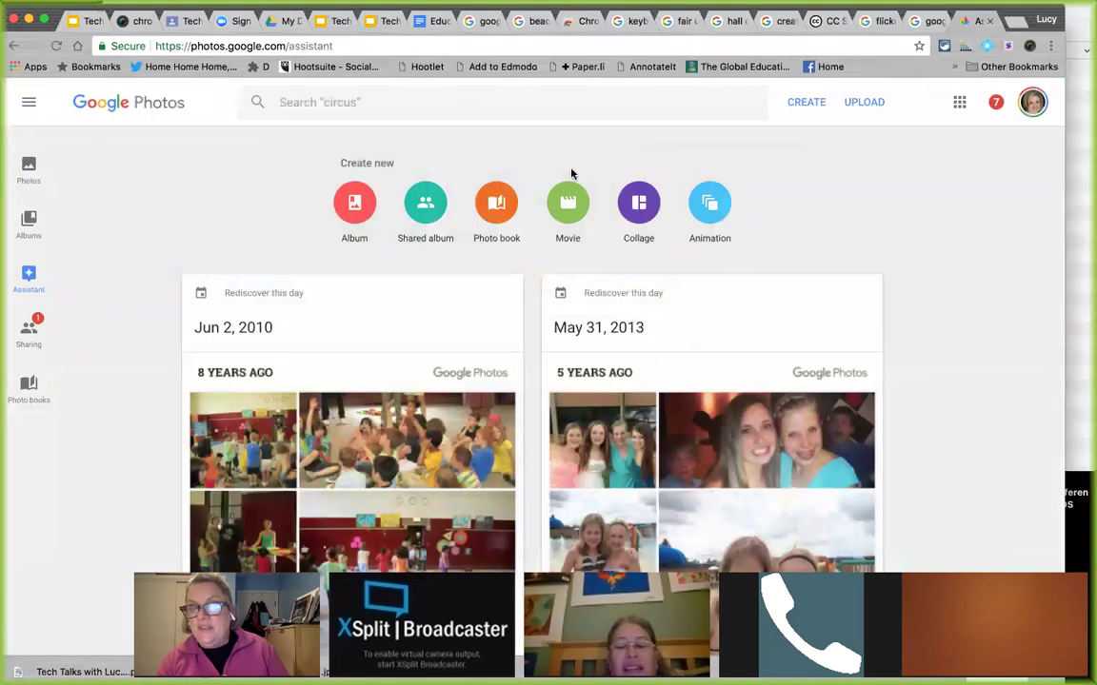
Step: View the photo picker for a new collage, leave it without selecting anything, and open the Albums page
left_click(640, 225)
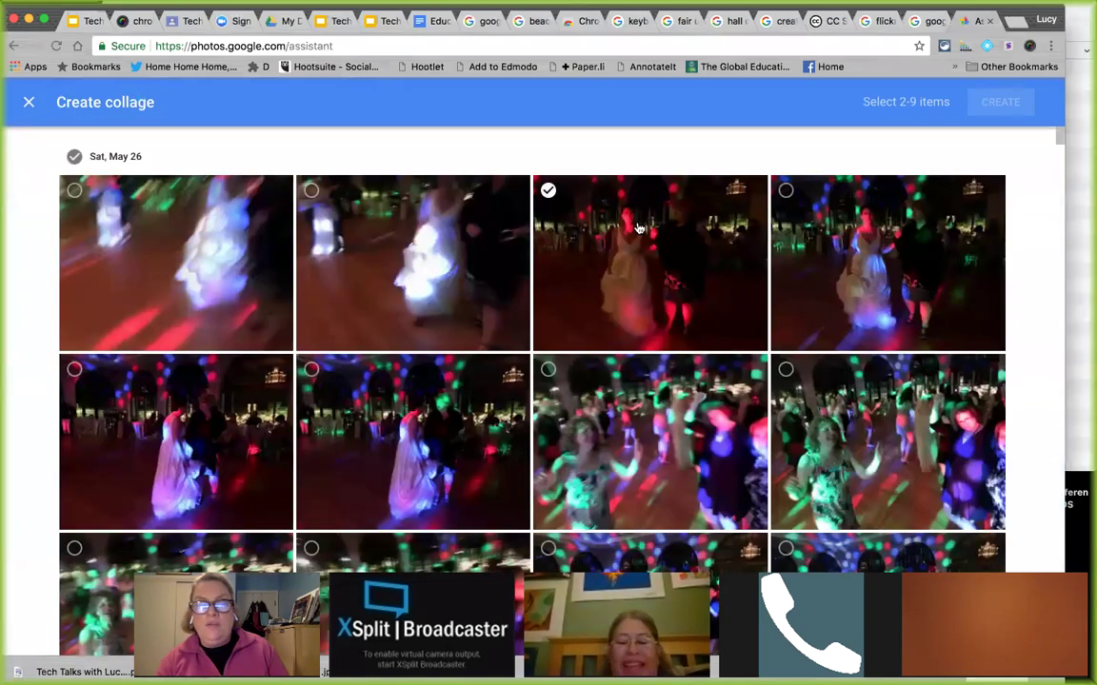
left_click(27, 104)
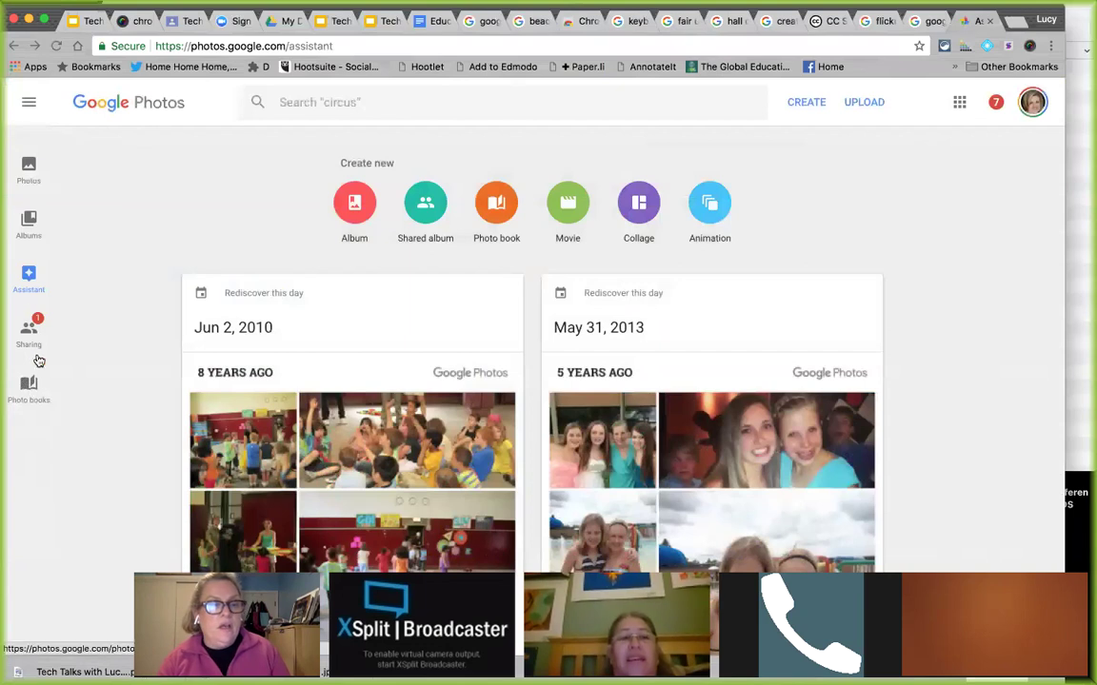
left_click(28, 218)
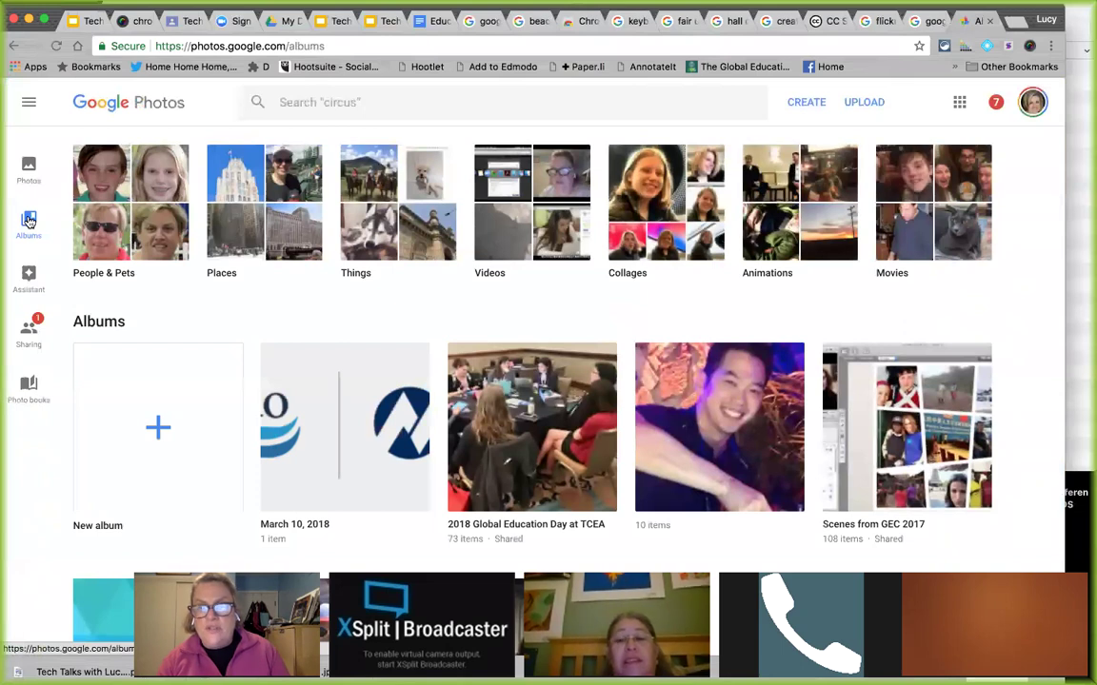
Step: Search the photo library for "cat"
left_click(329, 98)
type("ca")
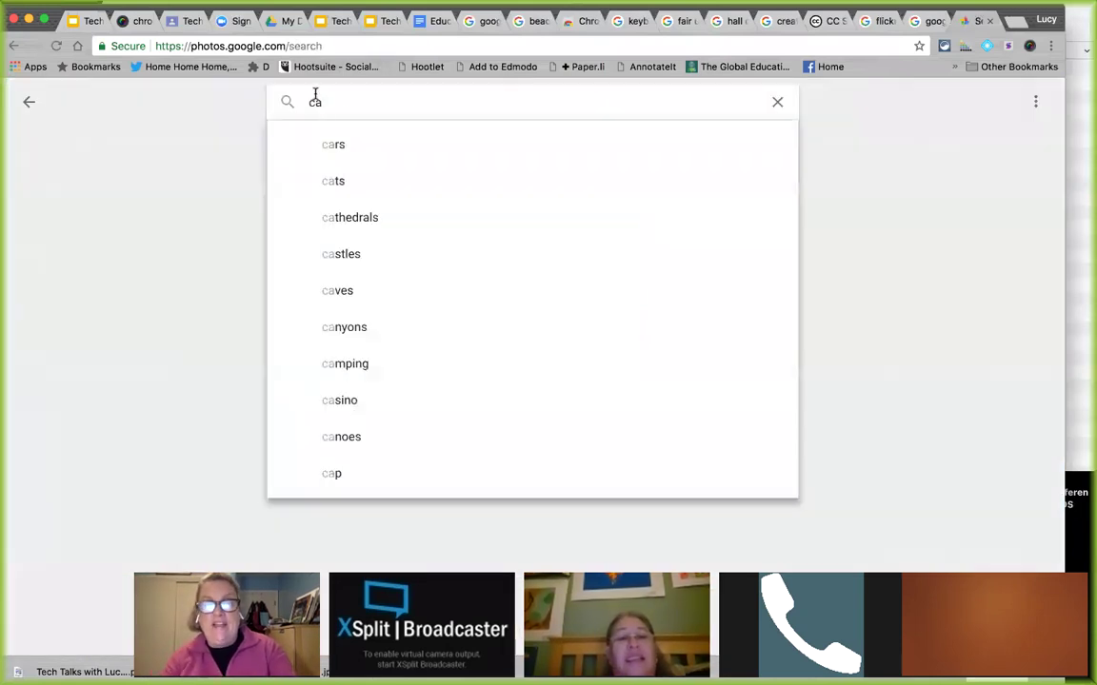
type("t")
key("Return")
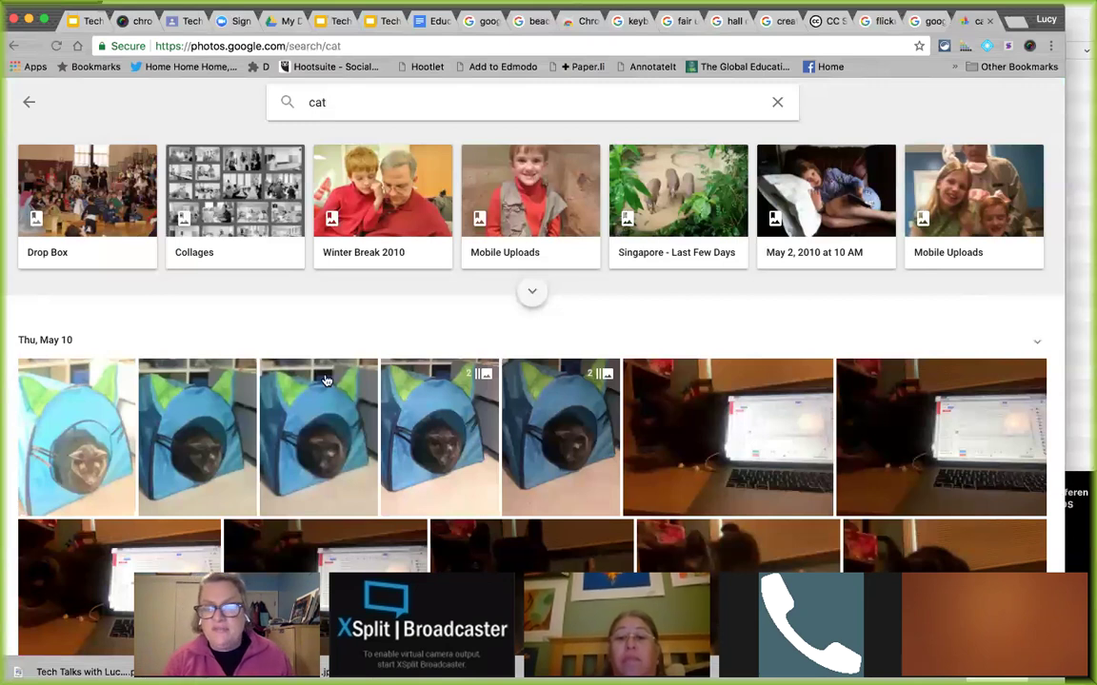
Step: Browse the cat photos and open the third one from Wed, Sep 27, 2017, showing the cat sitting by the window
scroll(330, 384, "down", 1)
scroll(330, 384, "down", 10)
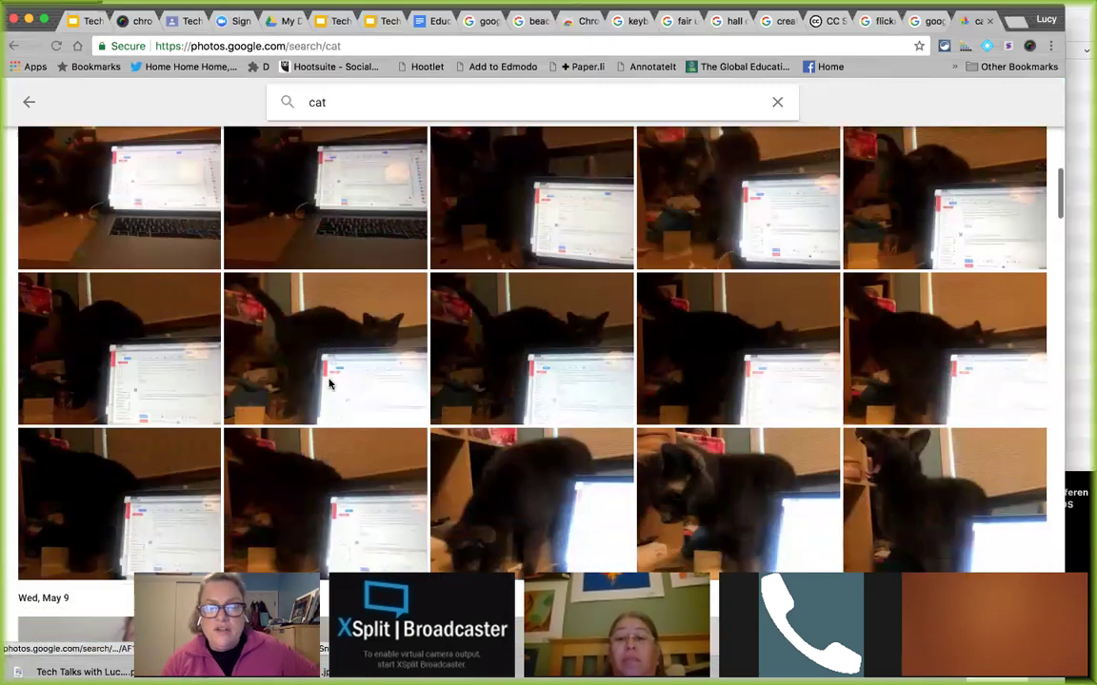
scroll(330, 385, "down", 15)
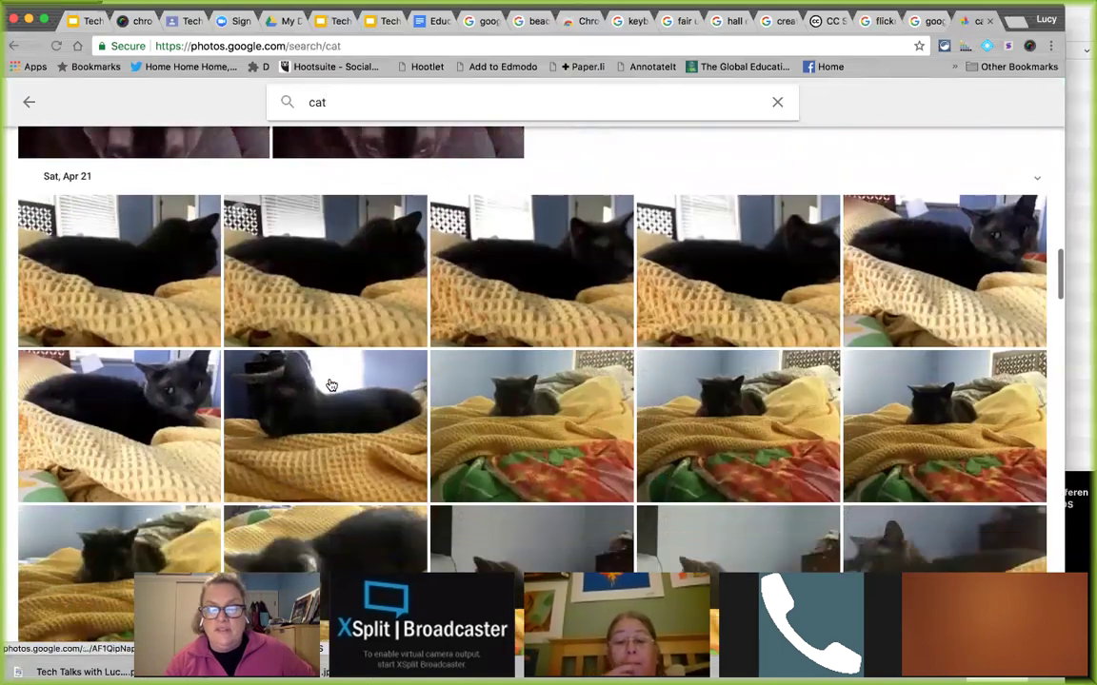
scroll(330, 385, "down", 10)
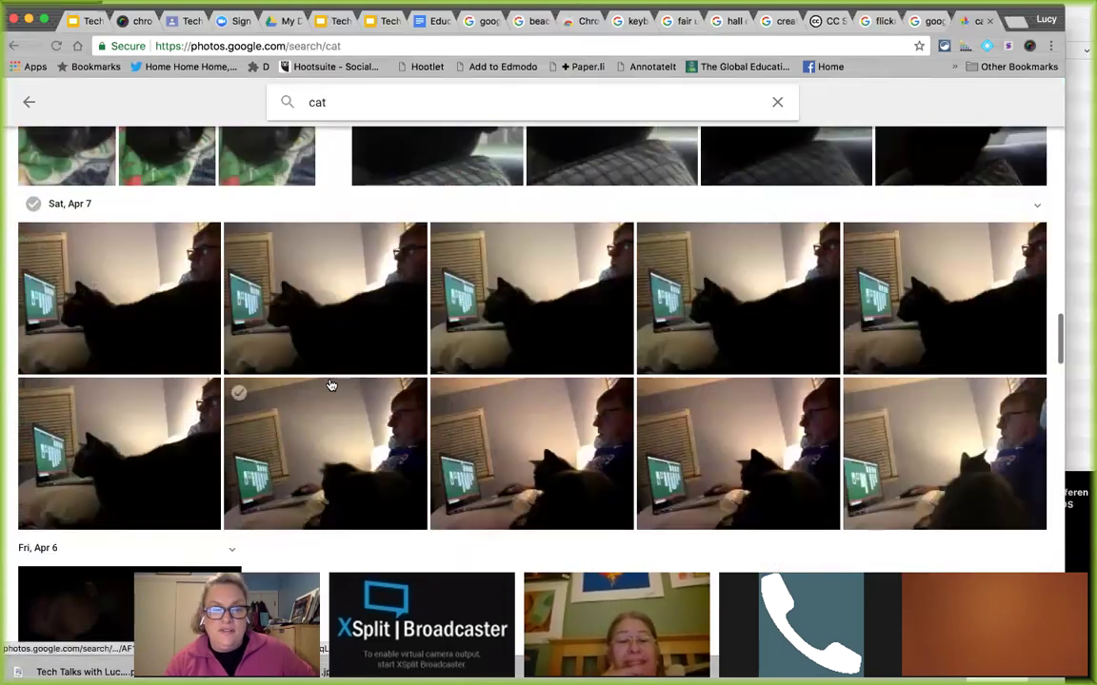
scroll(330, 384, "down", 5)
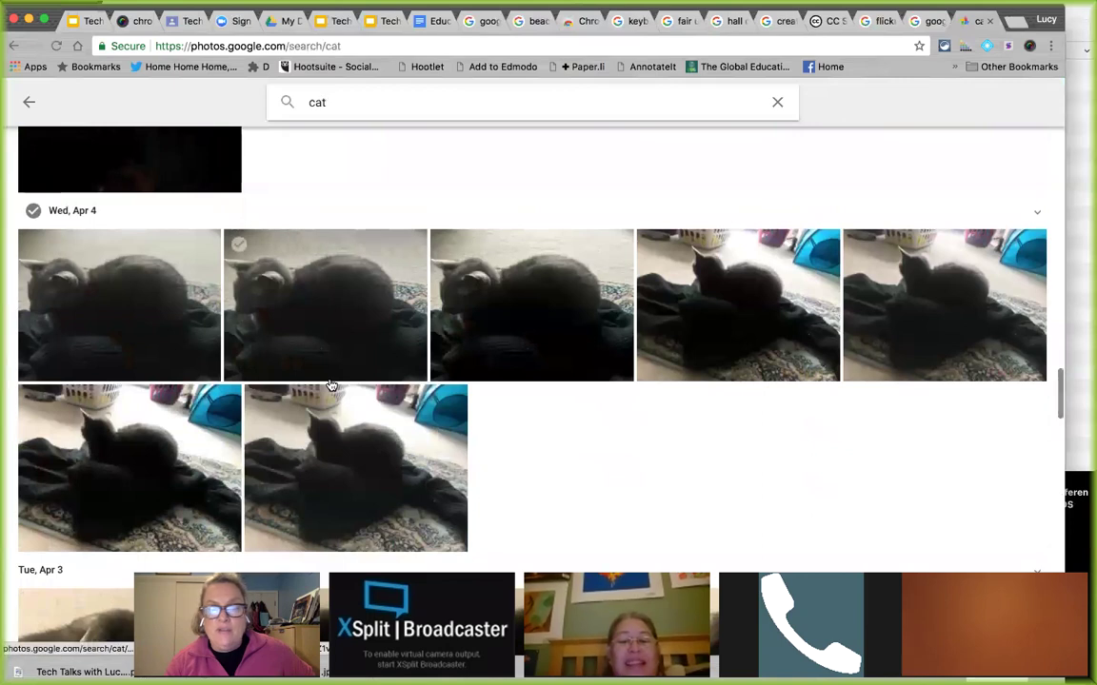
scroll(330, 385, "down", 5)
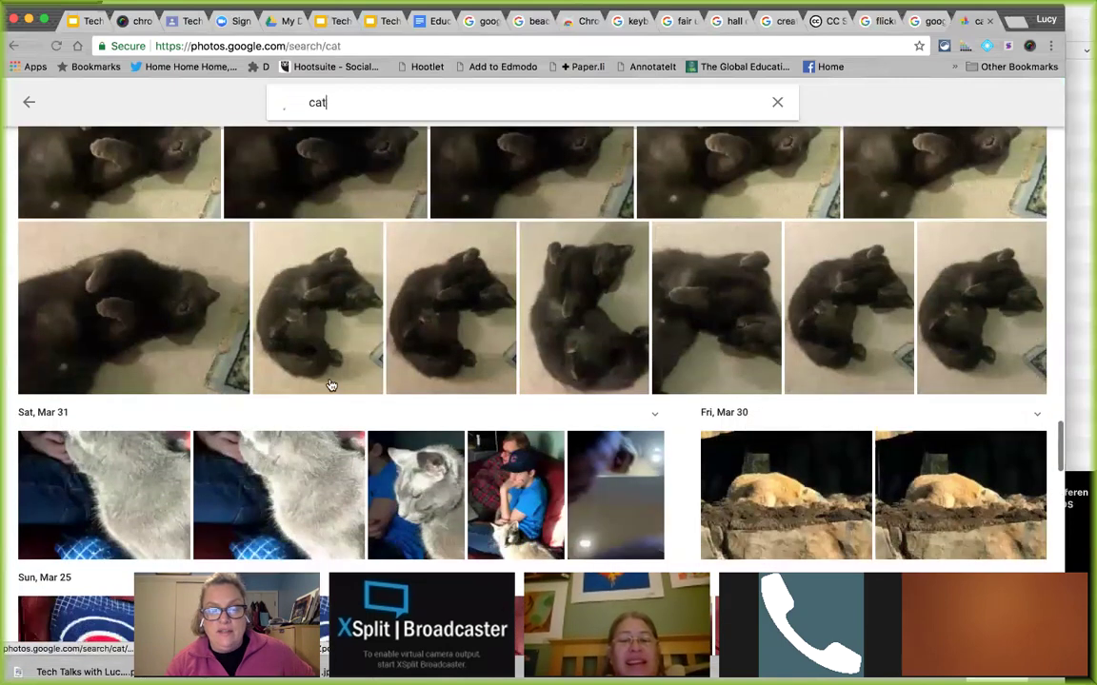
scroll(330, 384, "down", 5)
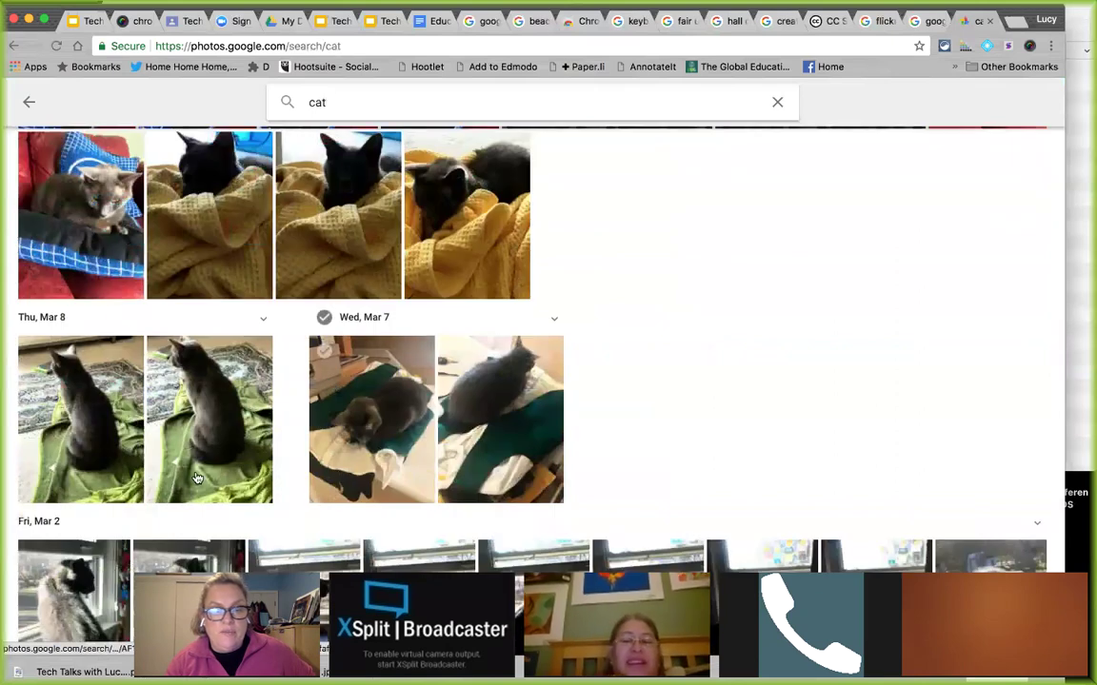
scroll(91, 470, "down", 8)
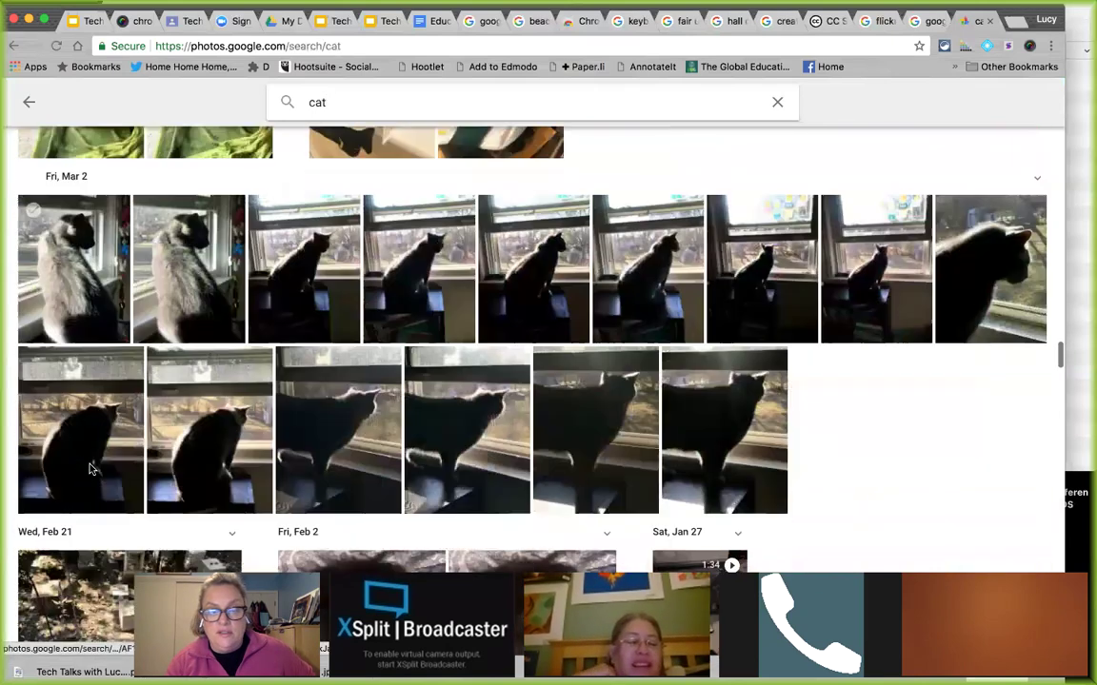
scroll(91, 468, "down", 2)
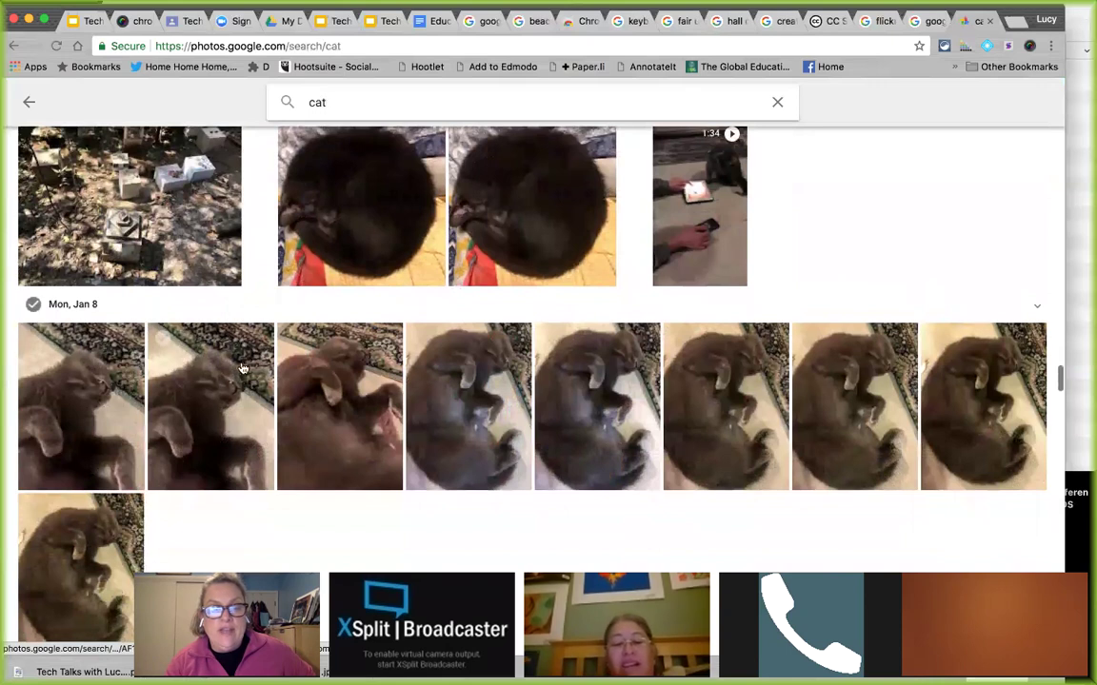
scroll(213, 374, "down", 4)
scroll(213, 374, "down", 3)
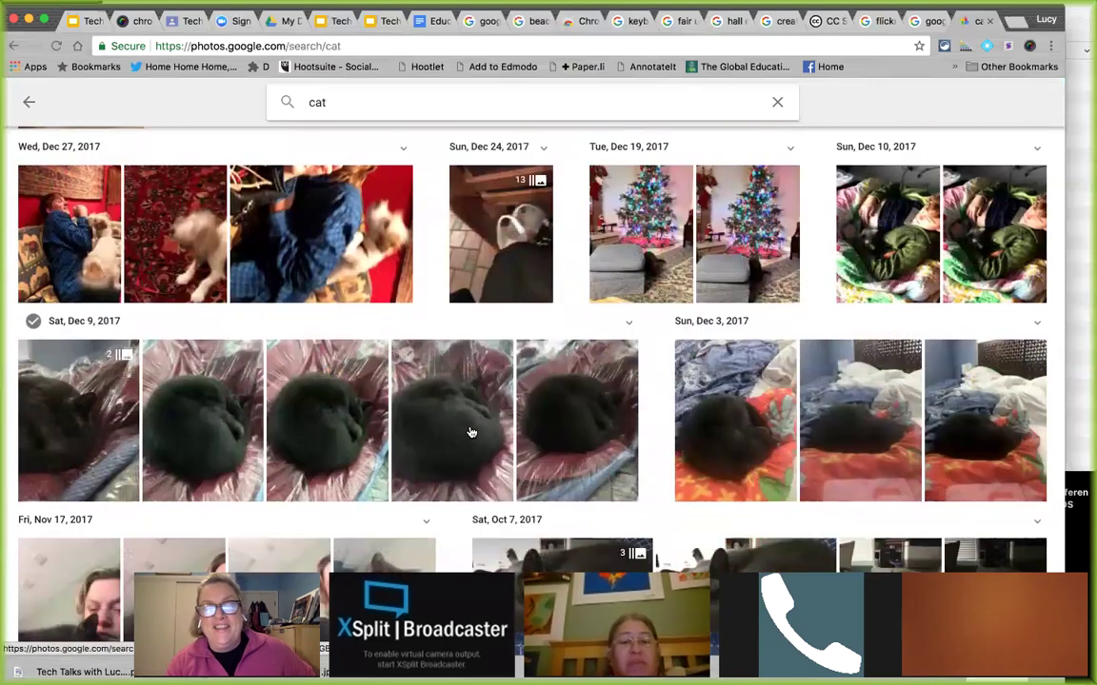
scroll(471, 433, "down", 5)
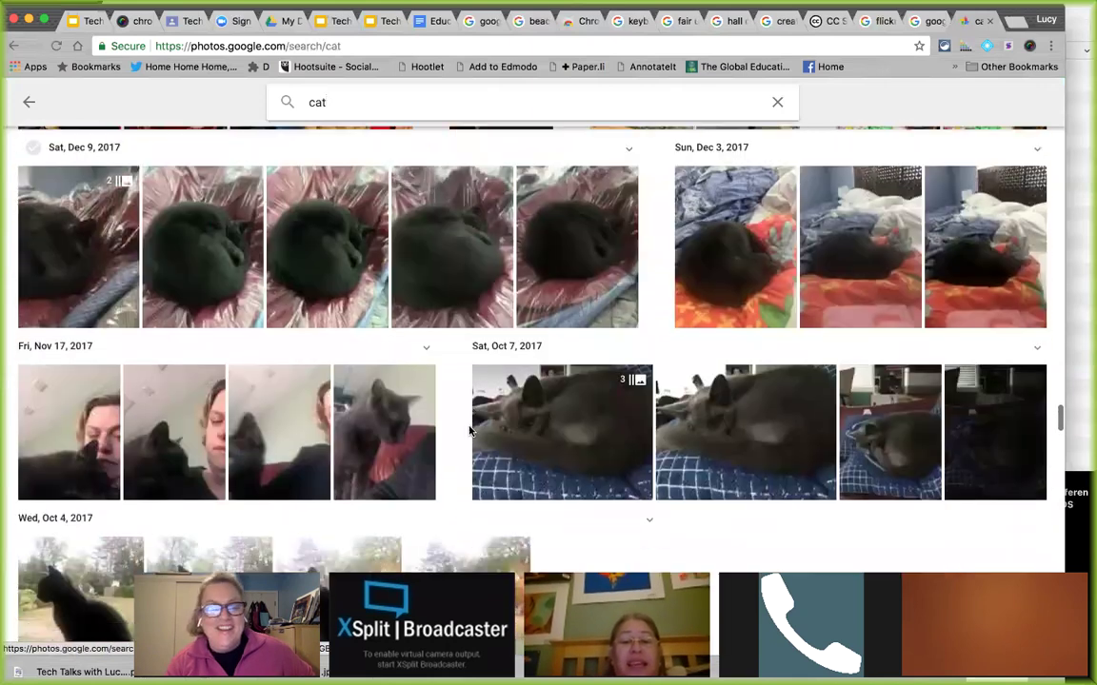
scroll(470, 432, "down", 5)
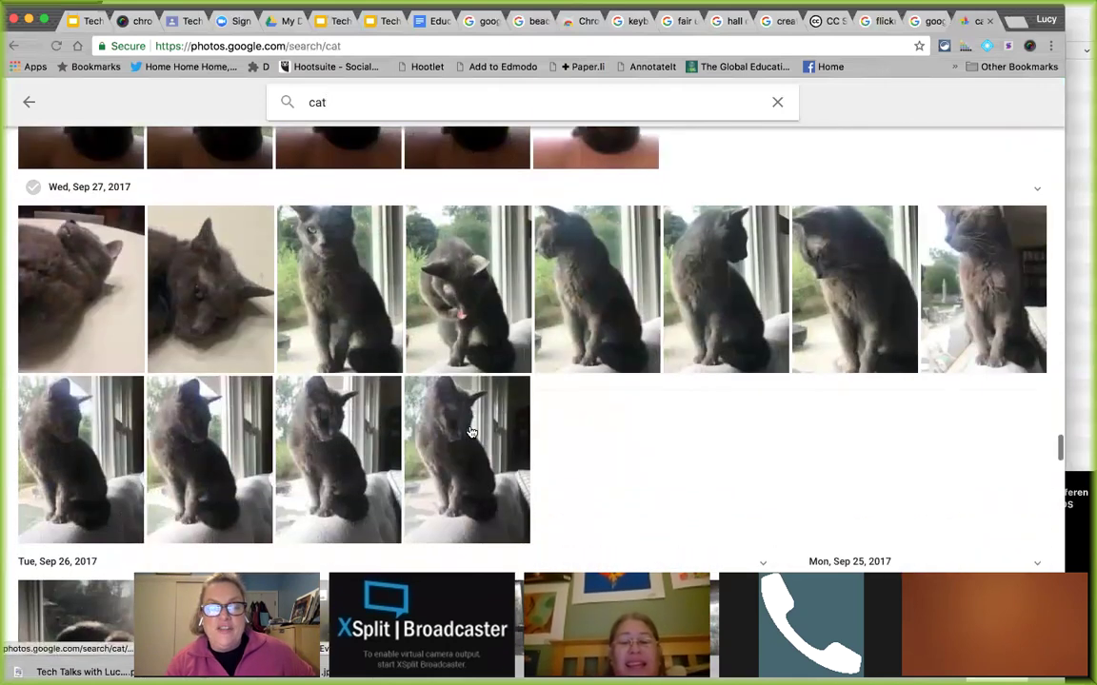
left_click(345, 303)
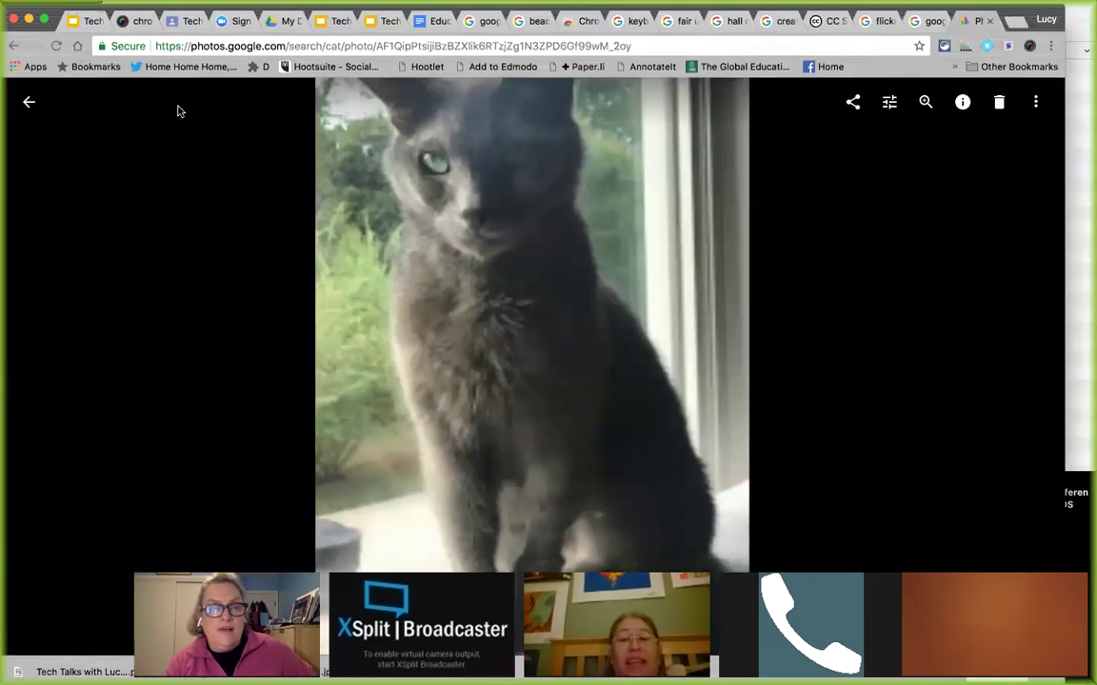
Step: Open the cat photo for editing and apply the Auto filter
left_click(889, 103)
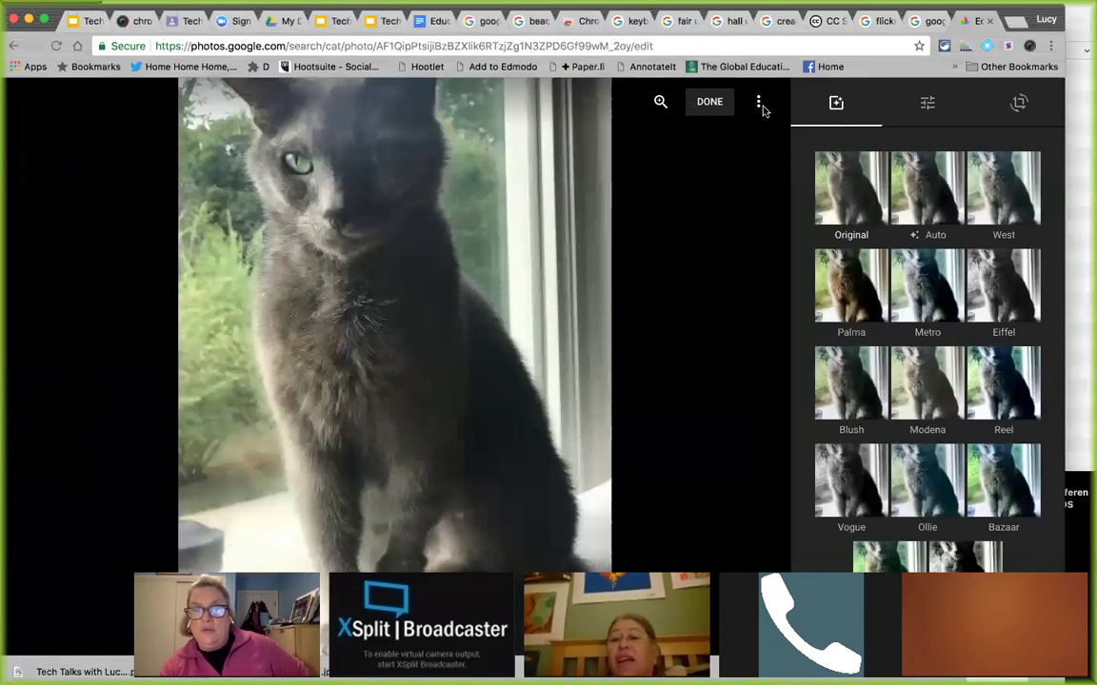
left_click(693, 103)
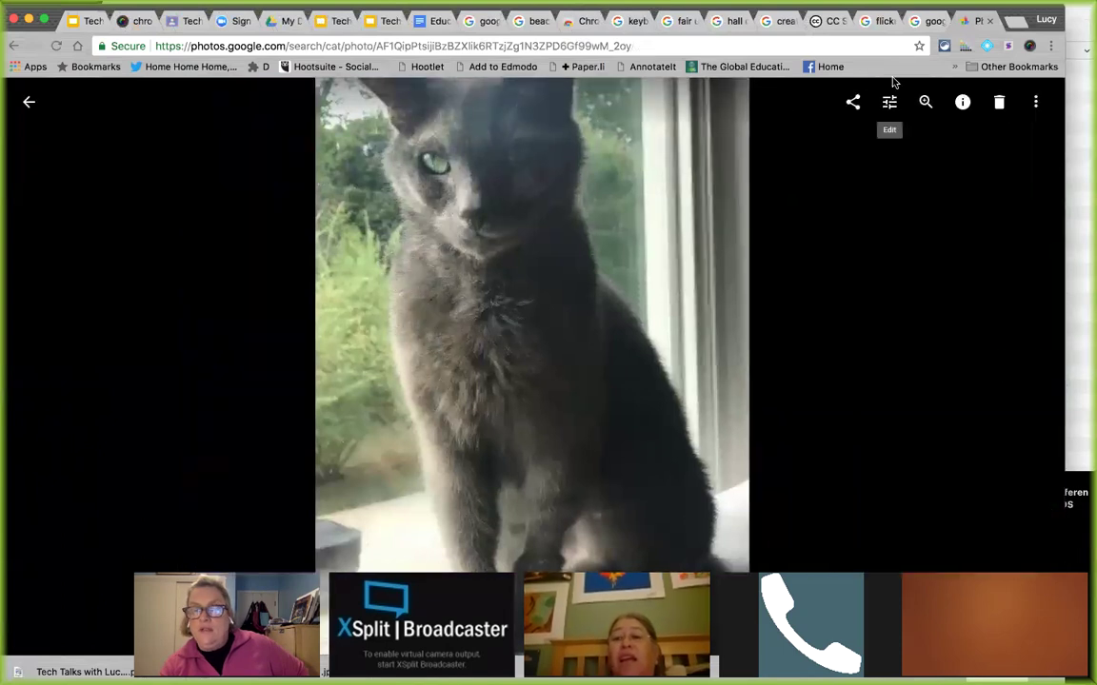
left_click(889, 104)
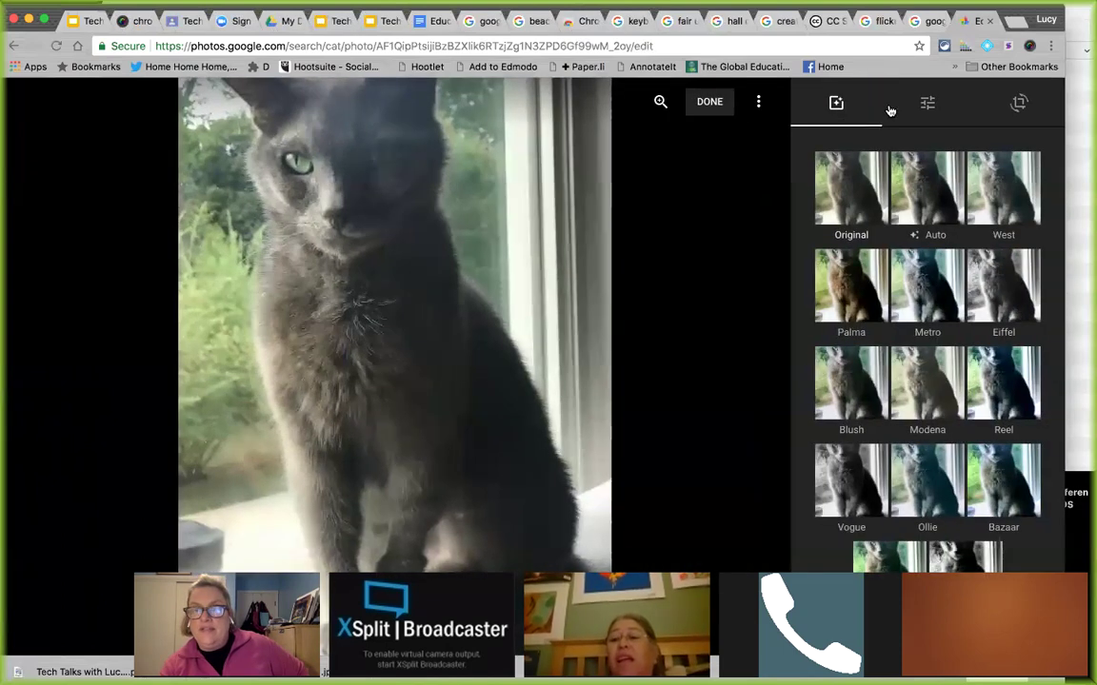
left_click(931, 202)
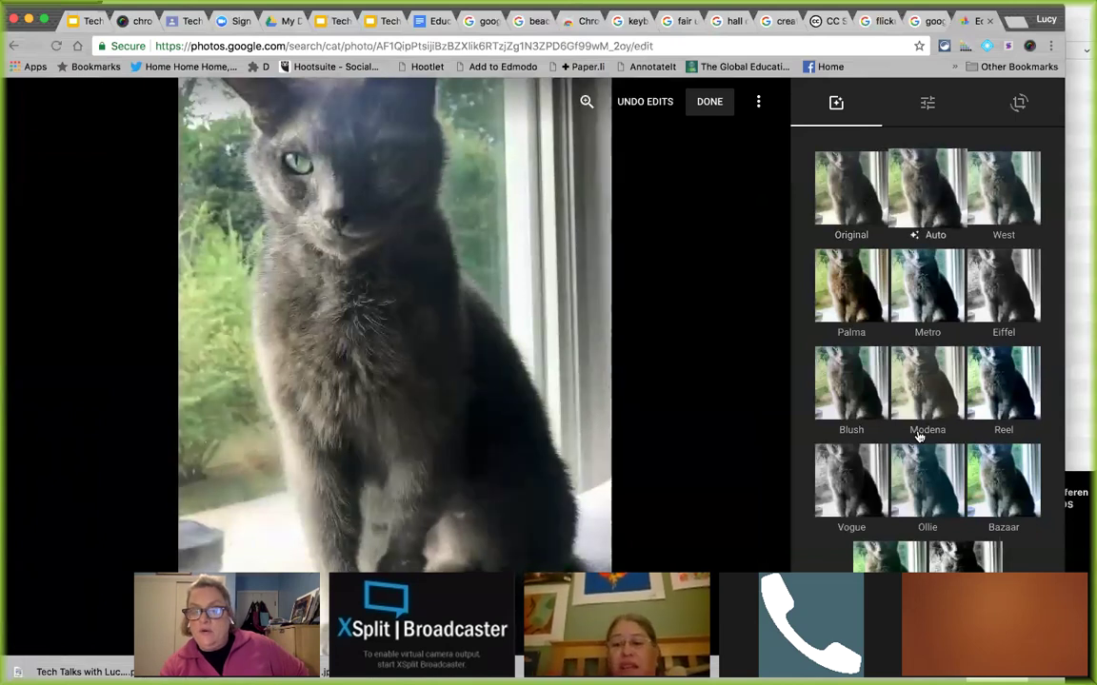
Step: Try the Palma, West and Metro filters on the cat photo
left_click(845, 310)
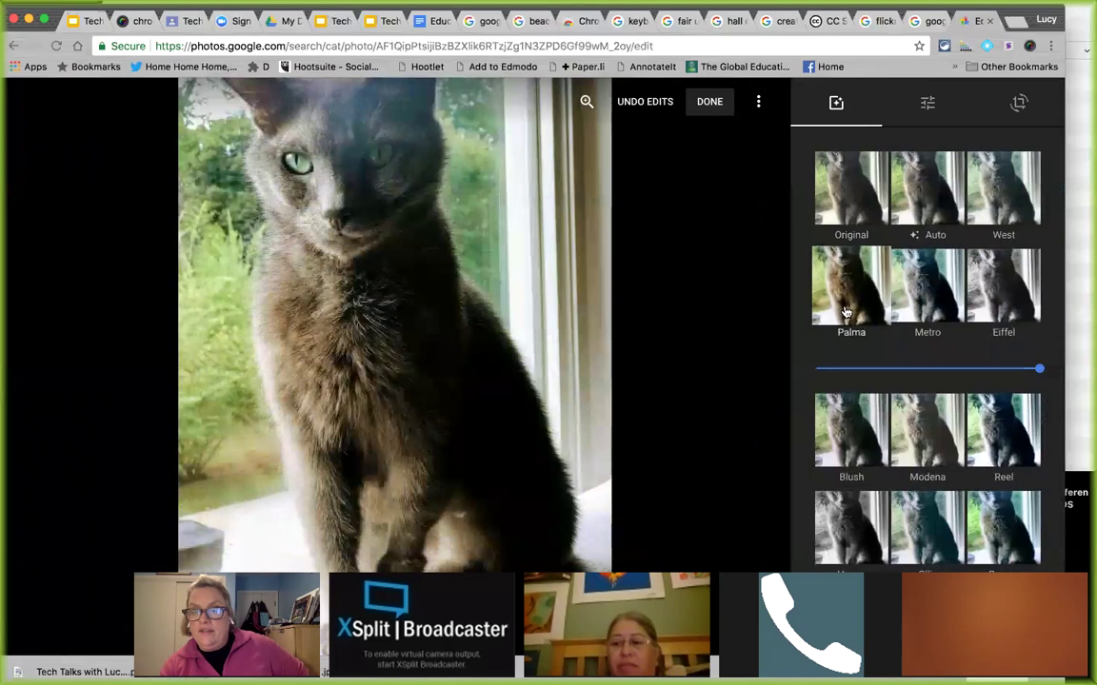
scroll(880, 410, "down", 1)
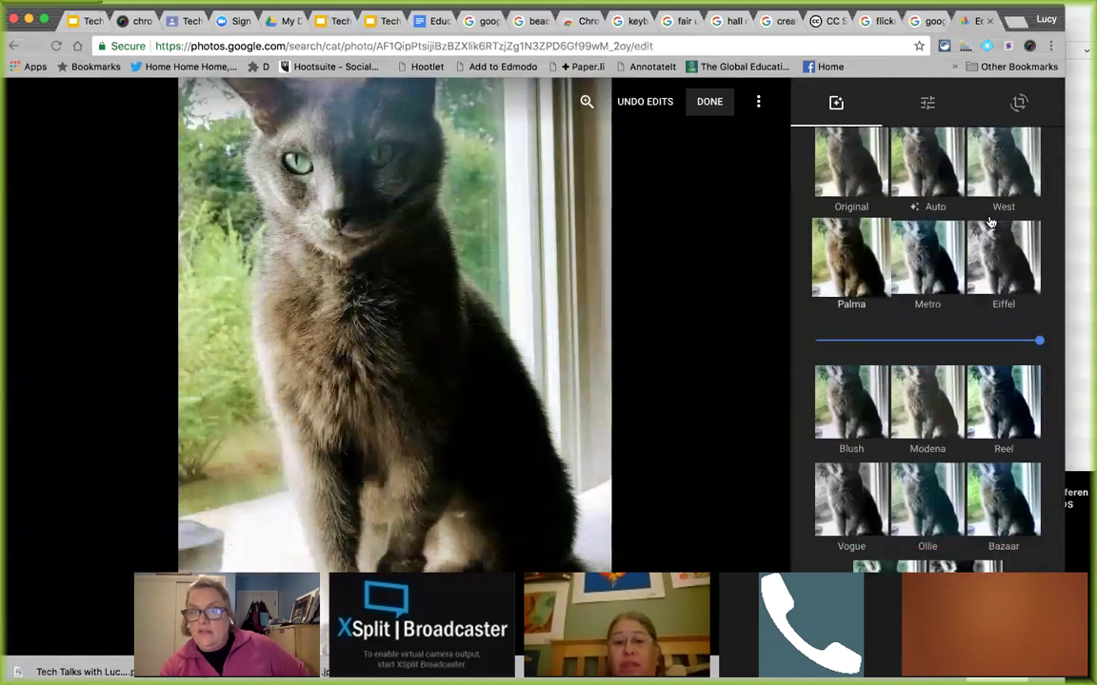
left_click(994, 176)
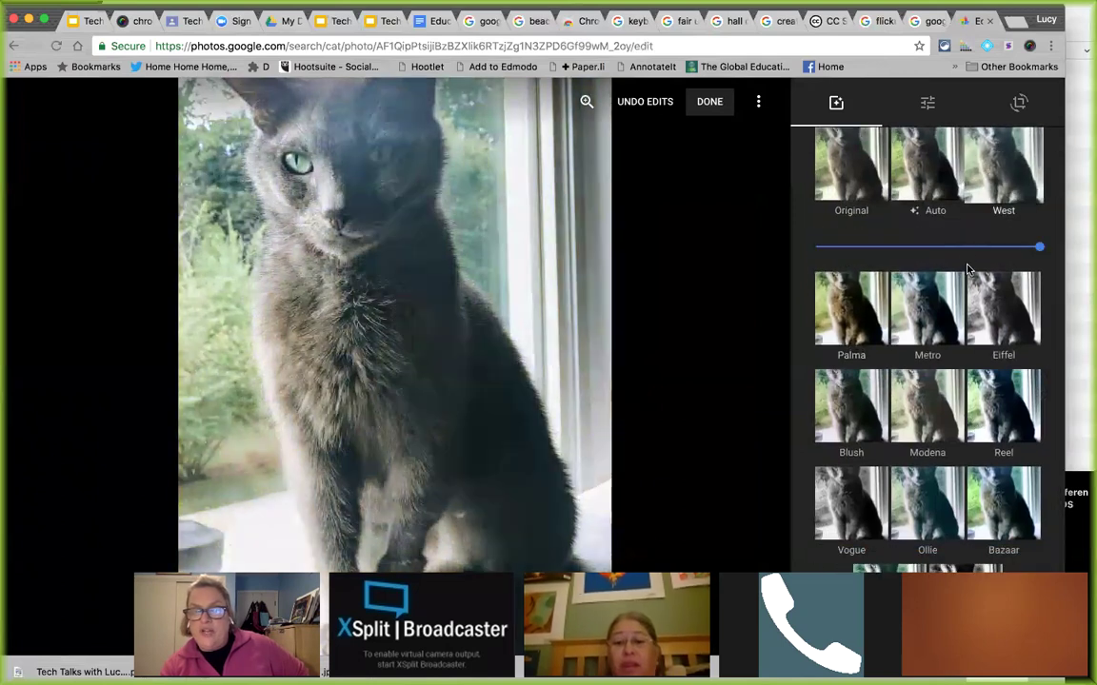
left_click(960, 361)
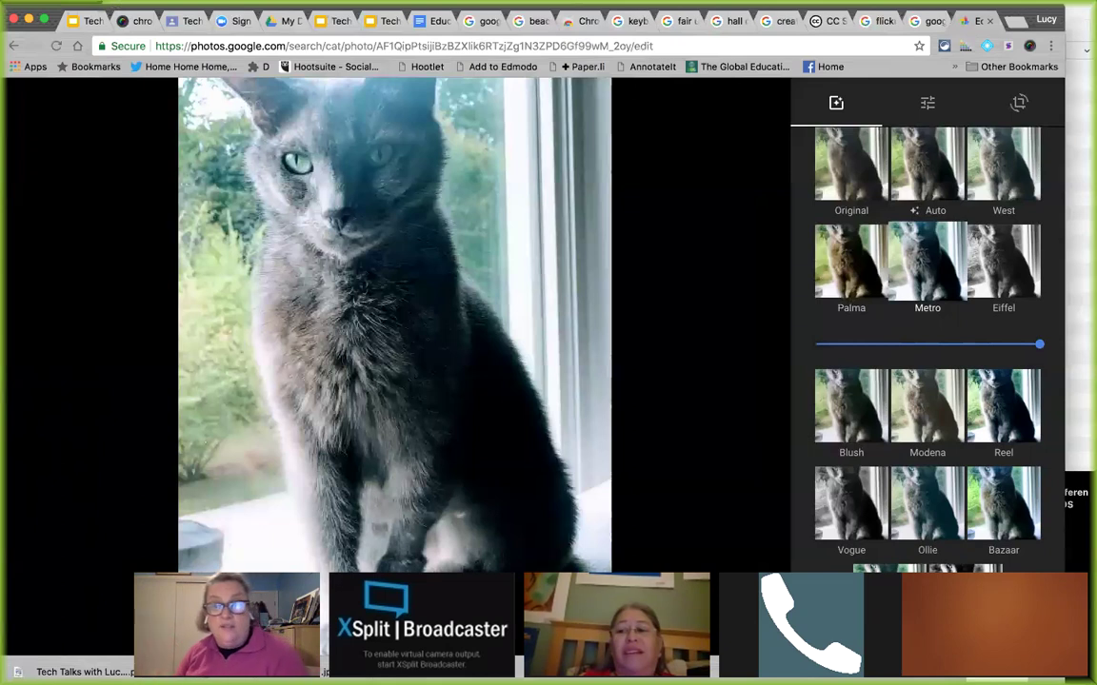
Step: Apply the Vogue filter to the cat photo
mouse_move(957, 486)
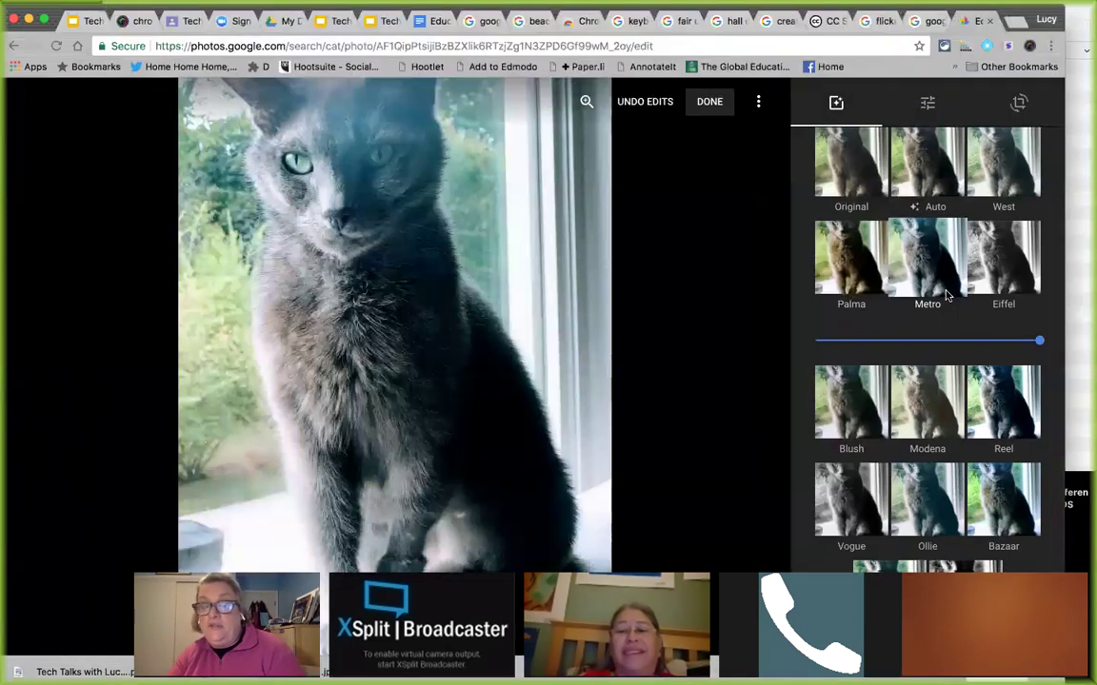
scroll(955, 219, "up", 1)
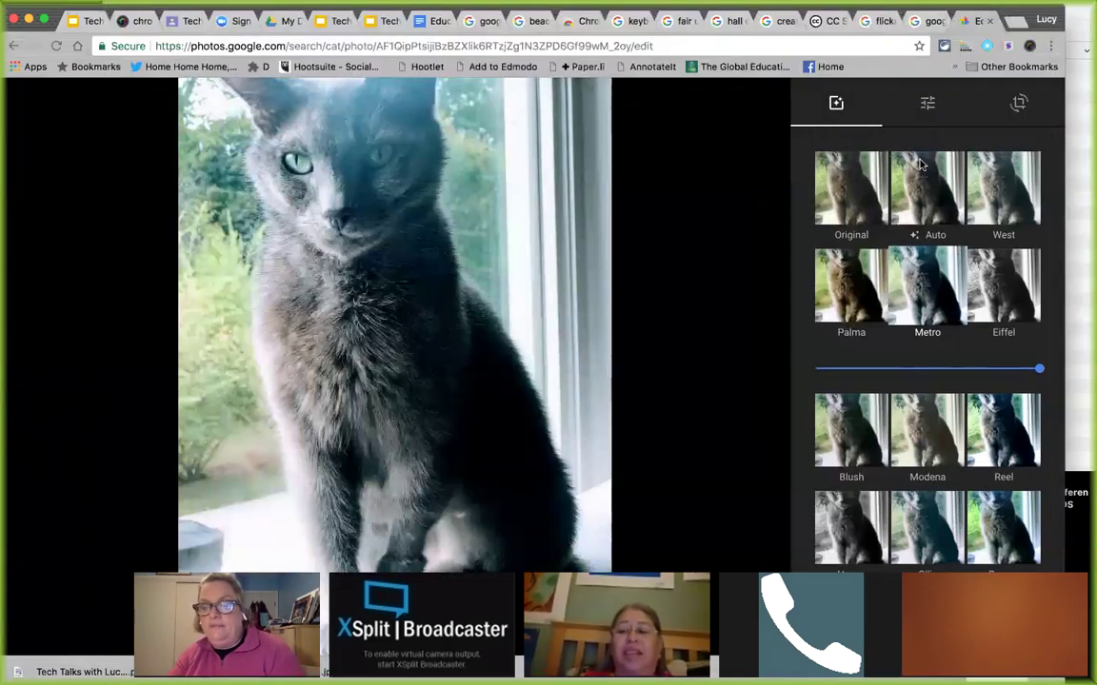
scroll(895, 390, "down", 1)
left_click(850, 497)
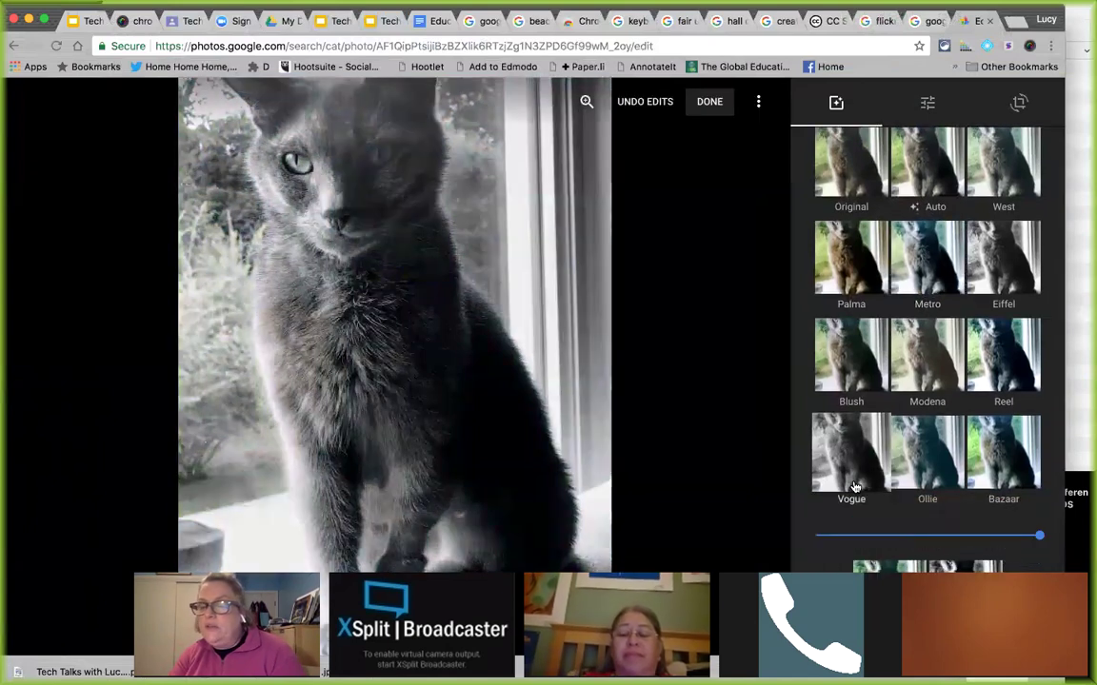
Step: Apply the Ollie filter to the cat photo at about half strength and save the edit
left_click(949, 467)
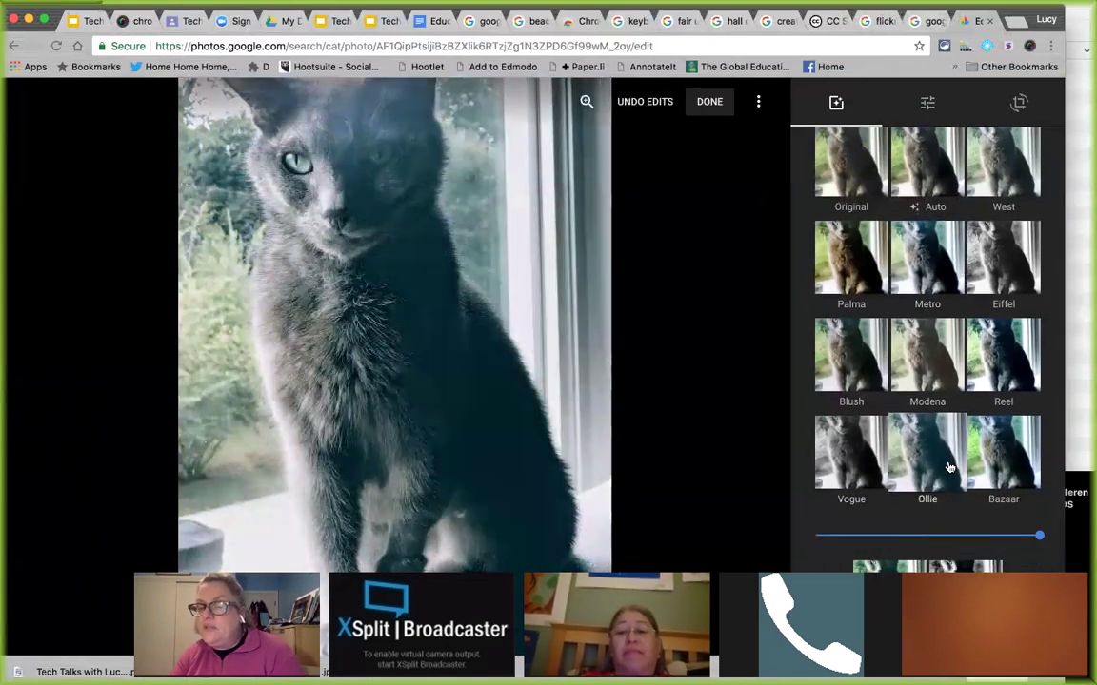
left_click_drag(1039, 535, 919, 535)
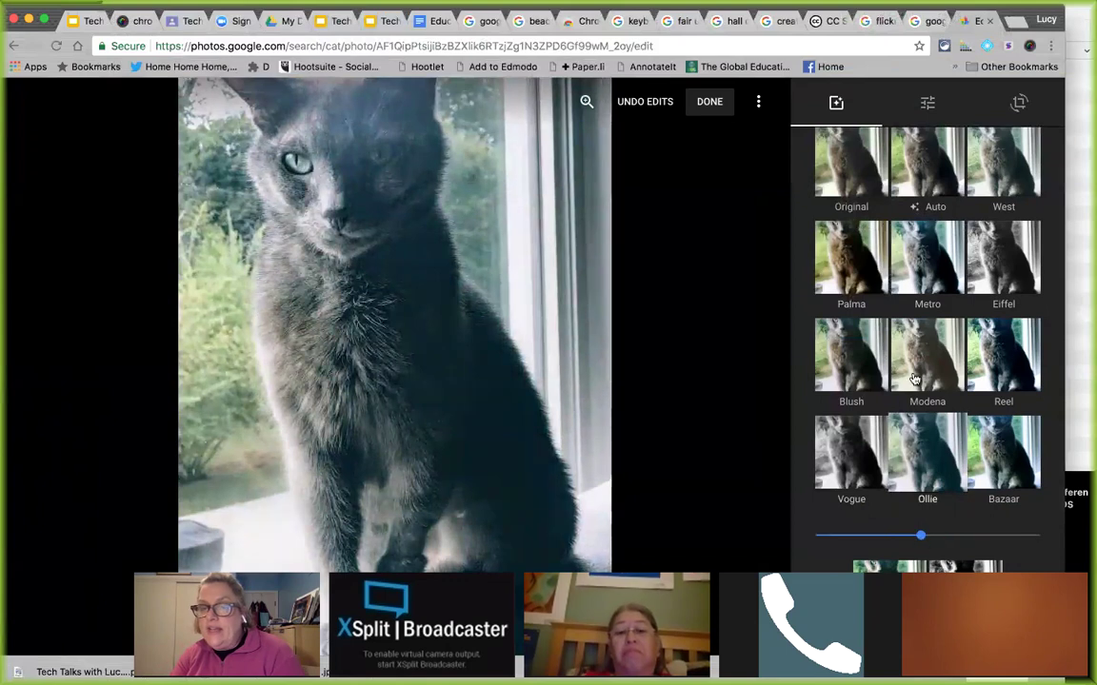
left_click(727, 107)
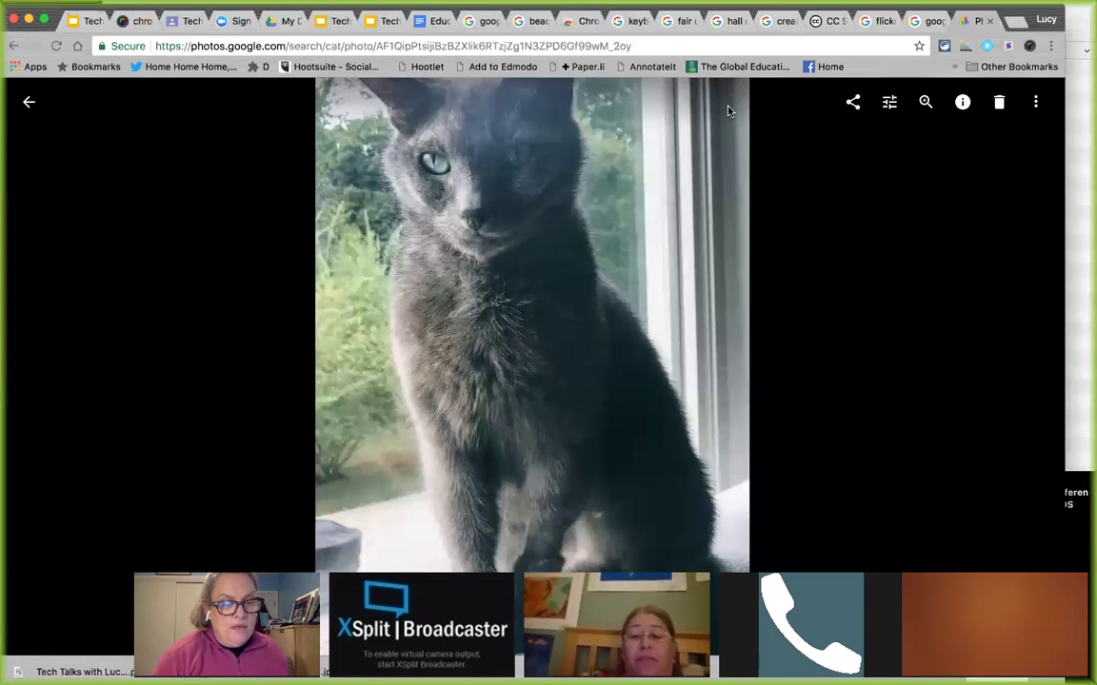
Step: Switch to the Working with Multimedia presentation in Google Slides and open the "What is Creative Commons?" slide
mouse_move(797, 7)
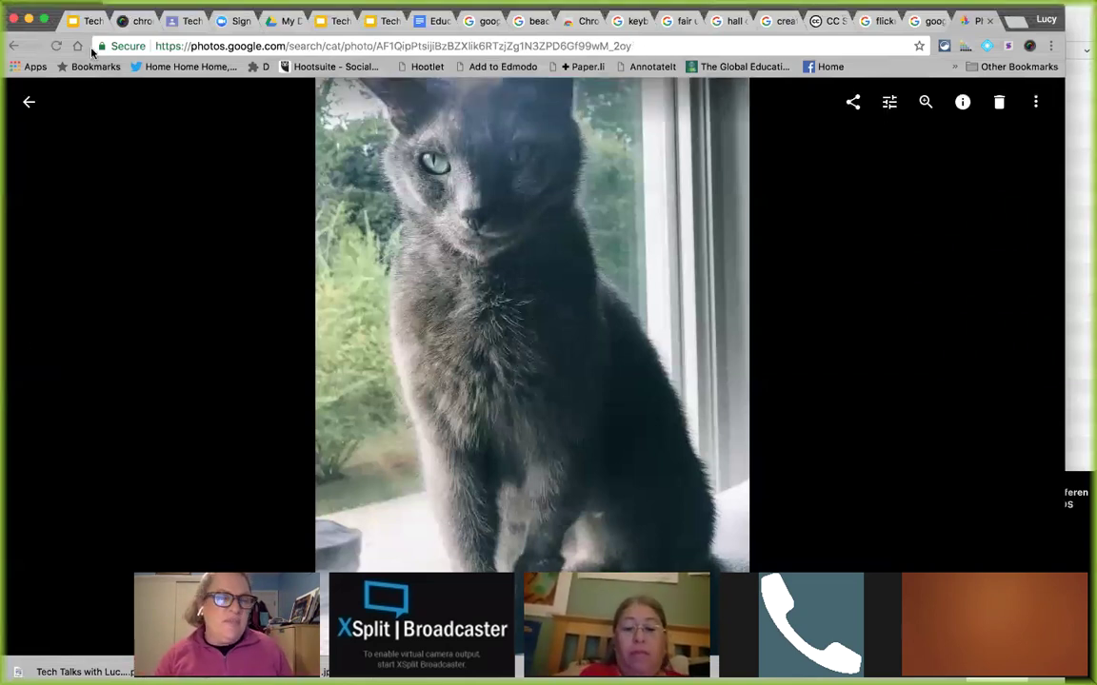
left_click(80, 21)
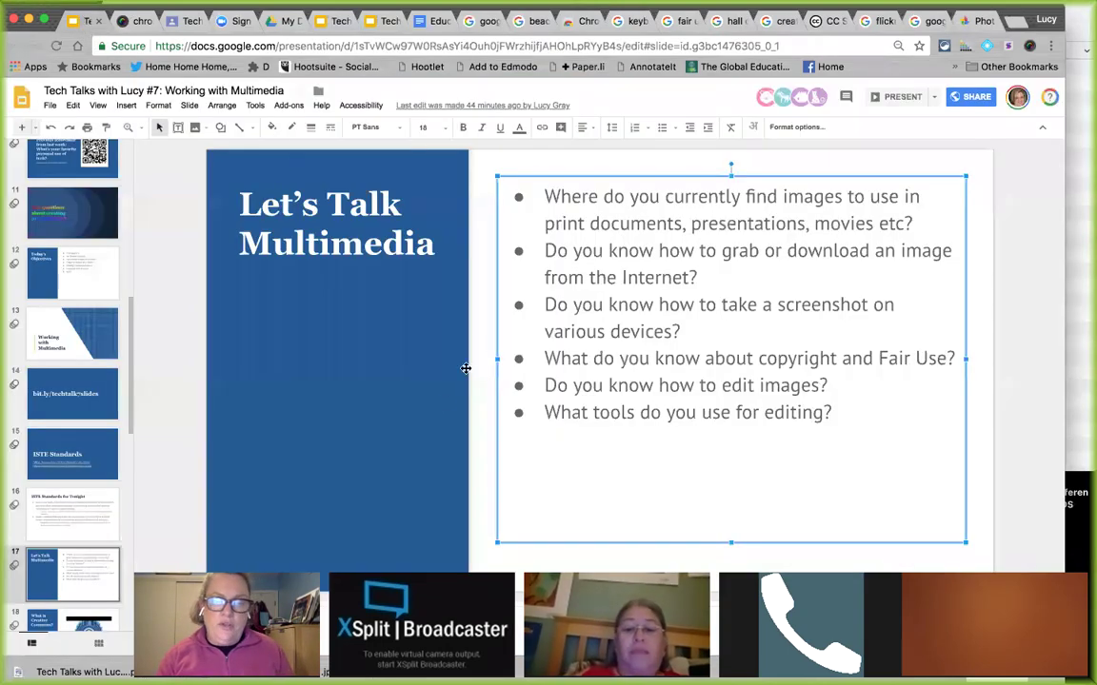
left_click(445, 406)
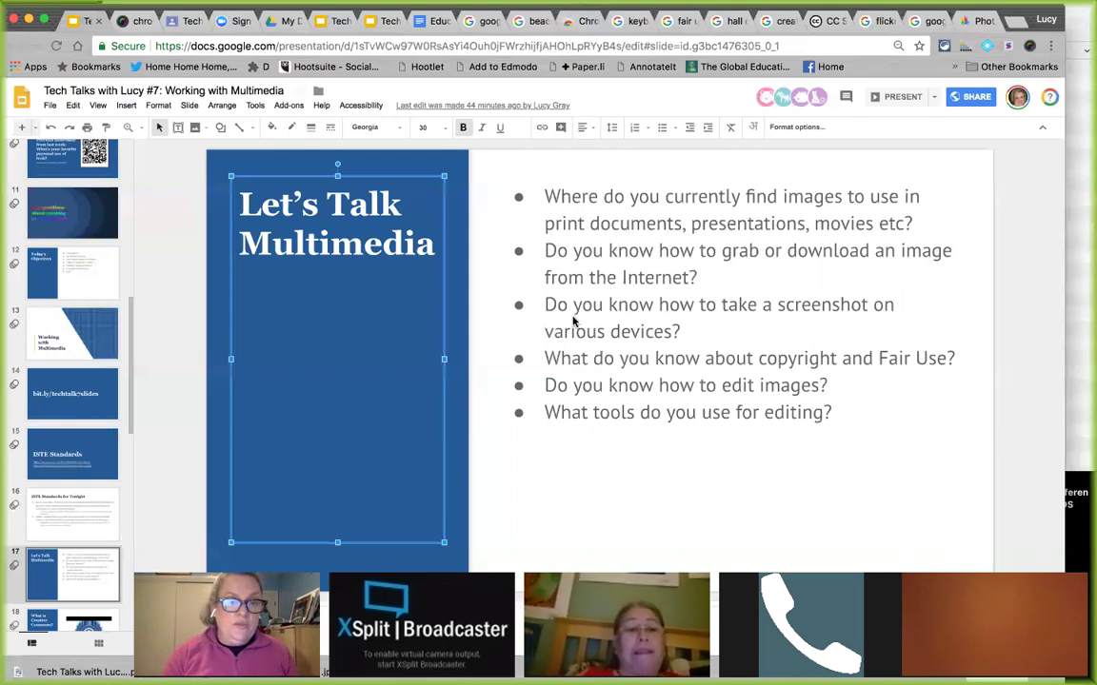
scroll(73, 497, "down", 3)
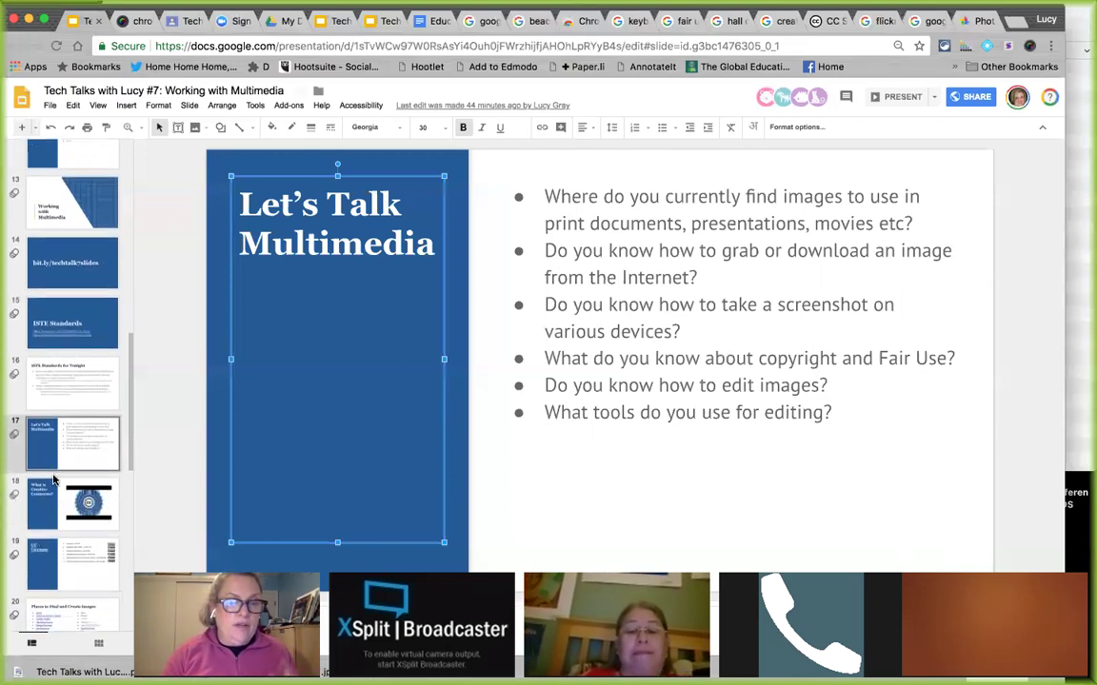
left_click(73, 498)
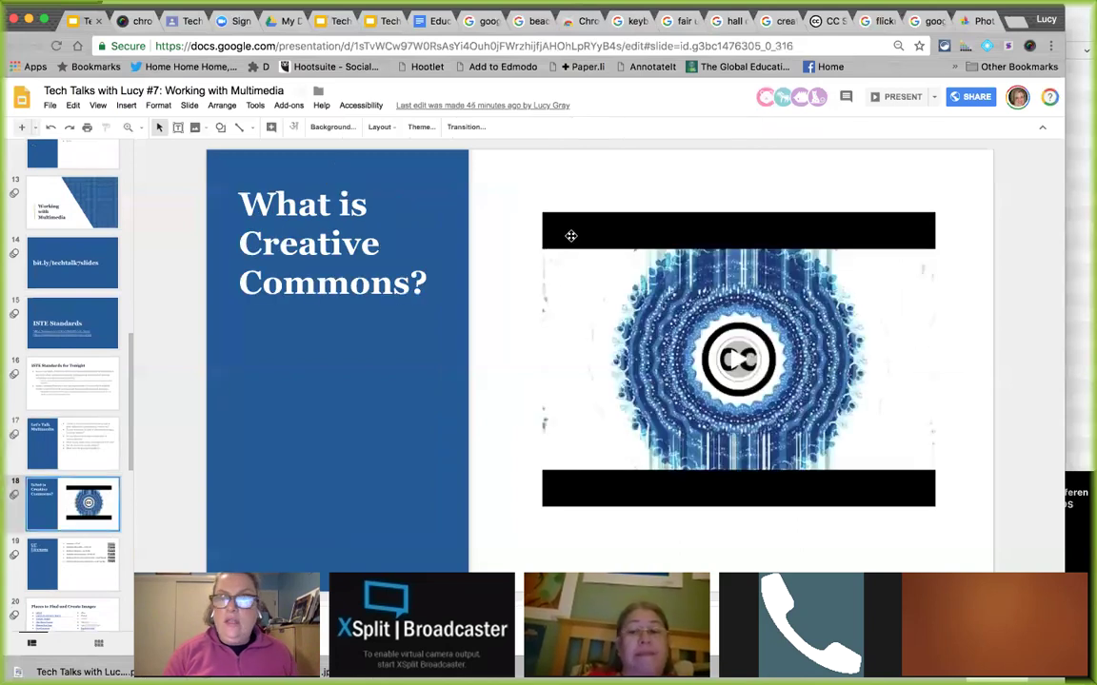
Step: Present the slides from "What is Creative Commons?" and advance past CC Licenses to "Places to Find and Create Images"
left_click(887, 98)
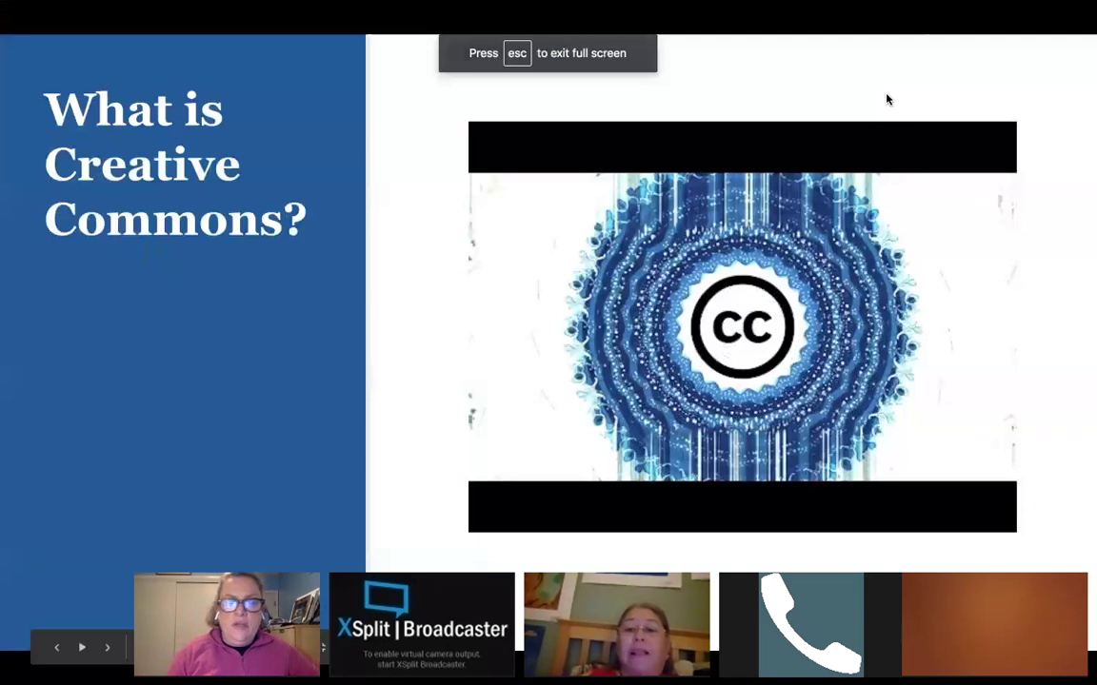
key("Right")
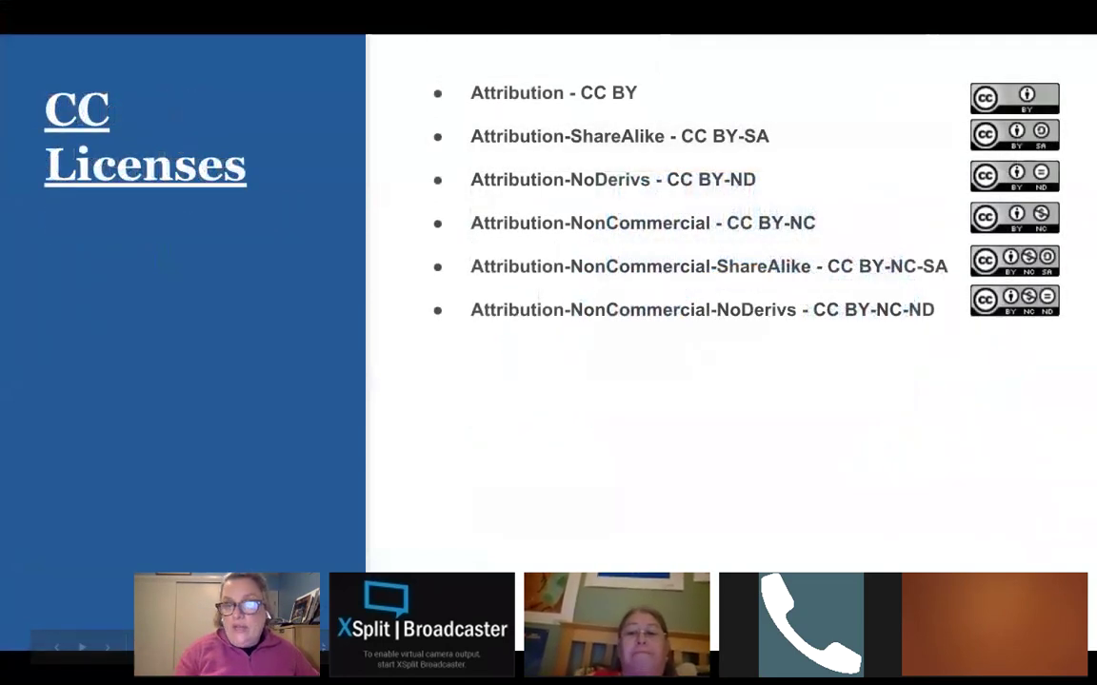
key("Right")
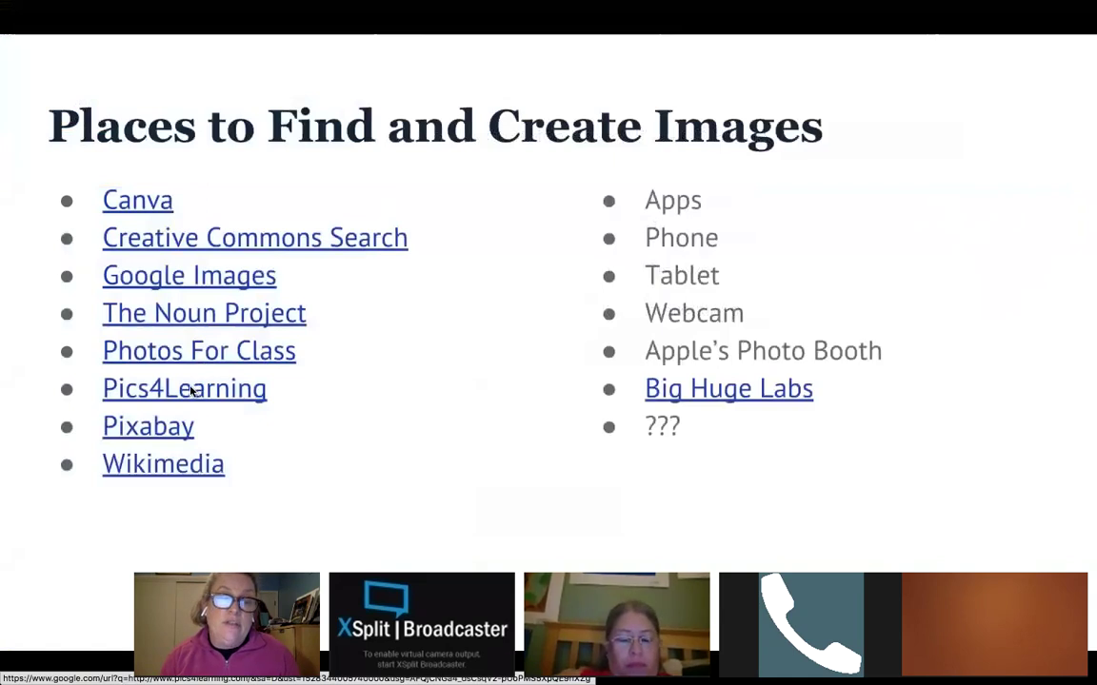
Step: Follow the Pics4Learning link and open its Monuments and National Parks collection
left_click(145, 391)
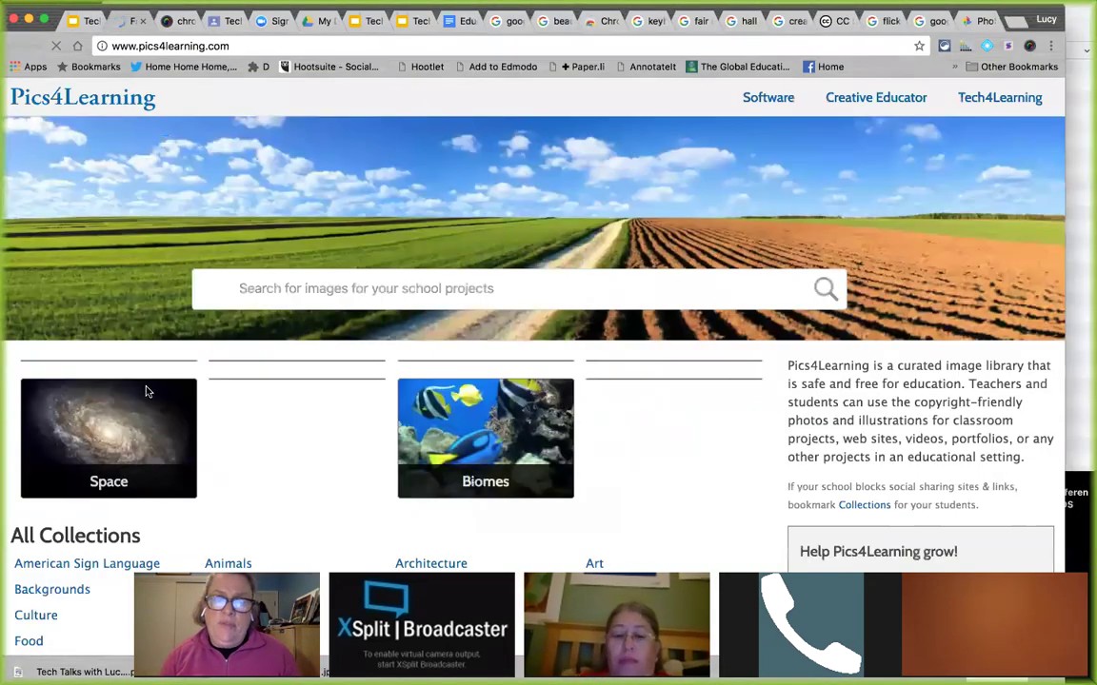
scroll(312, 368, "down", 3)
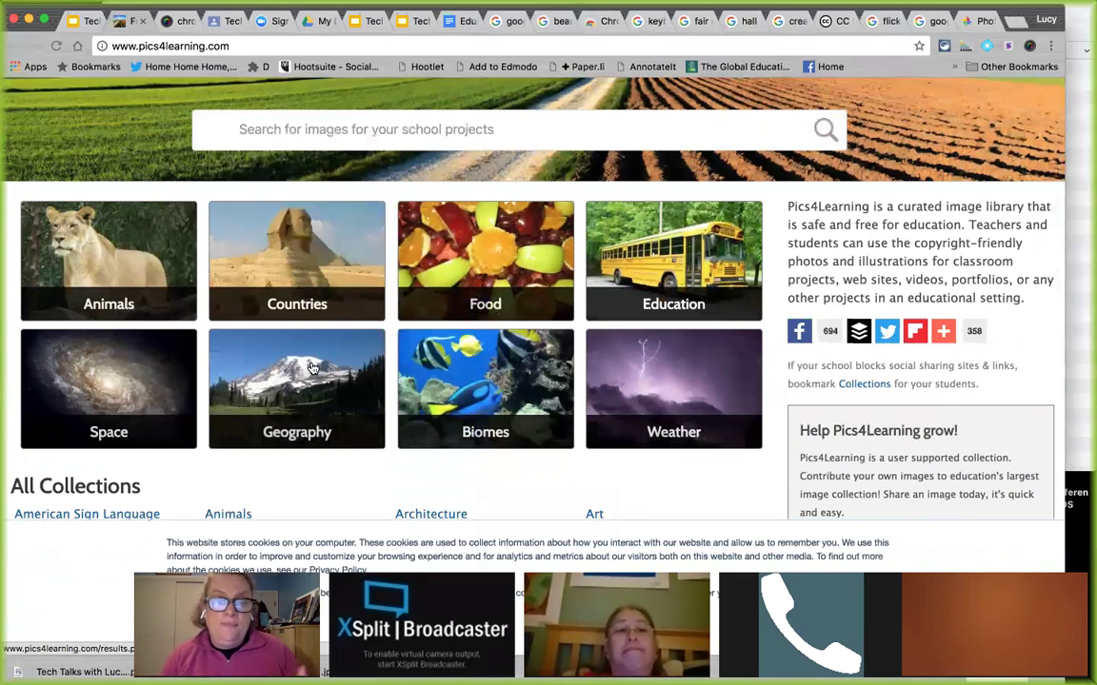
scroll(312, 369, "down", 5)
scroll(312, 368, "down", 2)
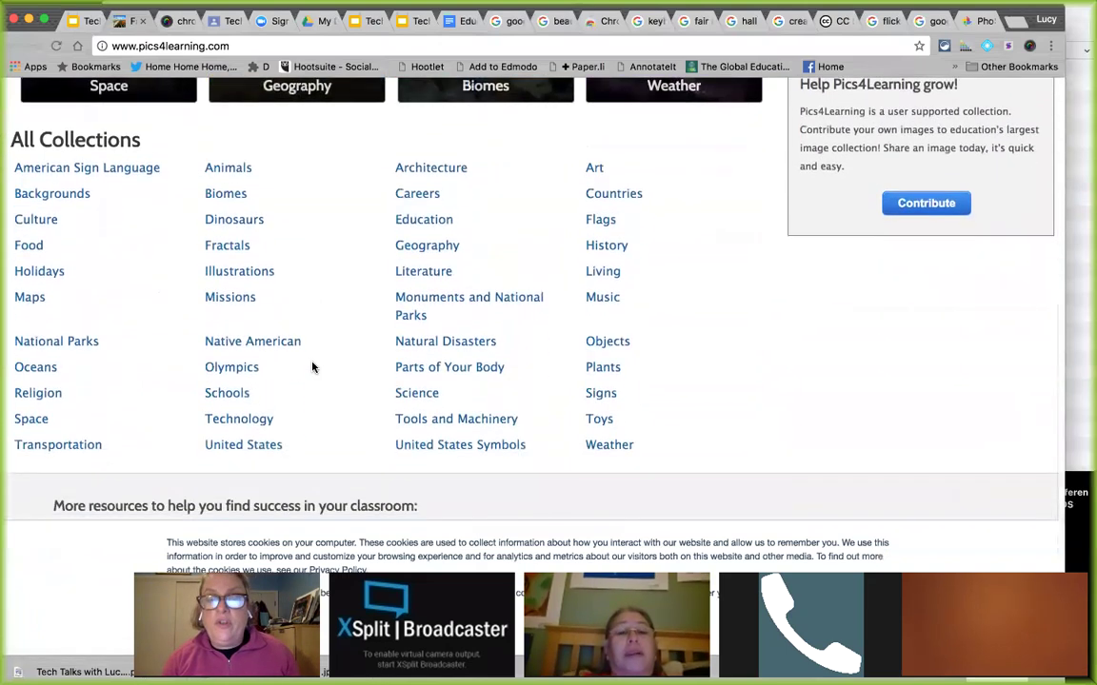
left_click(416, 286)
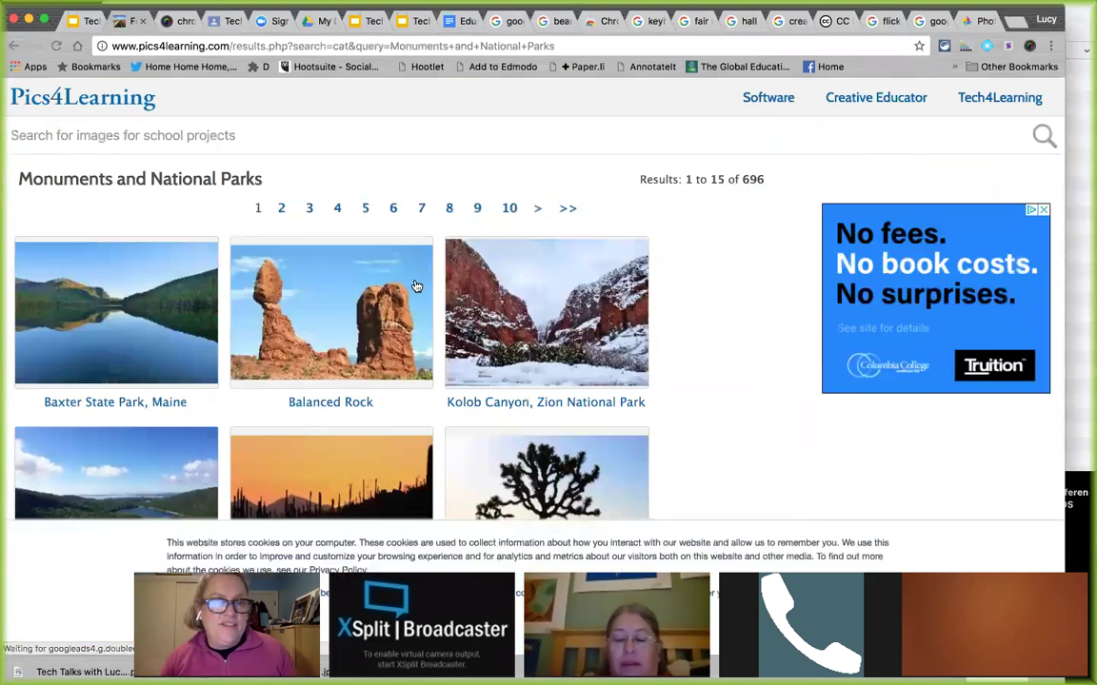
Step: Browse the national park images and open the Canyonlands National Park photo
scroll(416, 286, "down", 5)
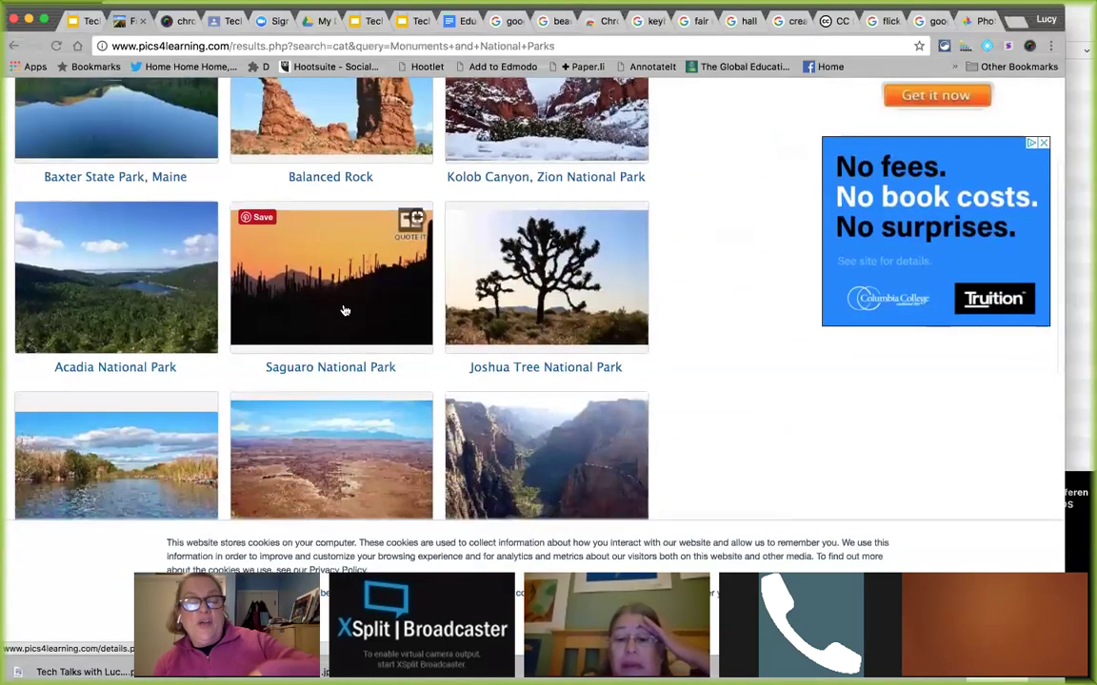
scroll(400, 312, "down", 4)
left_click(337, 316)
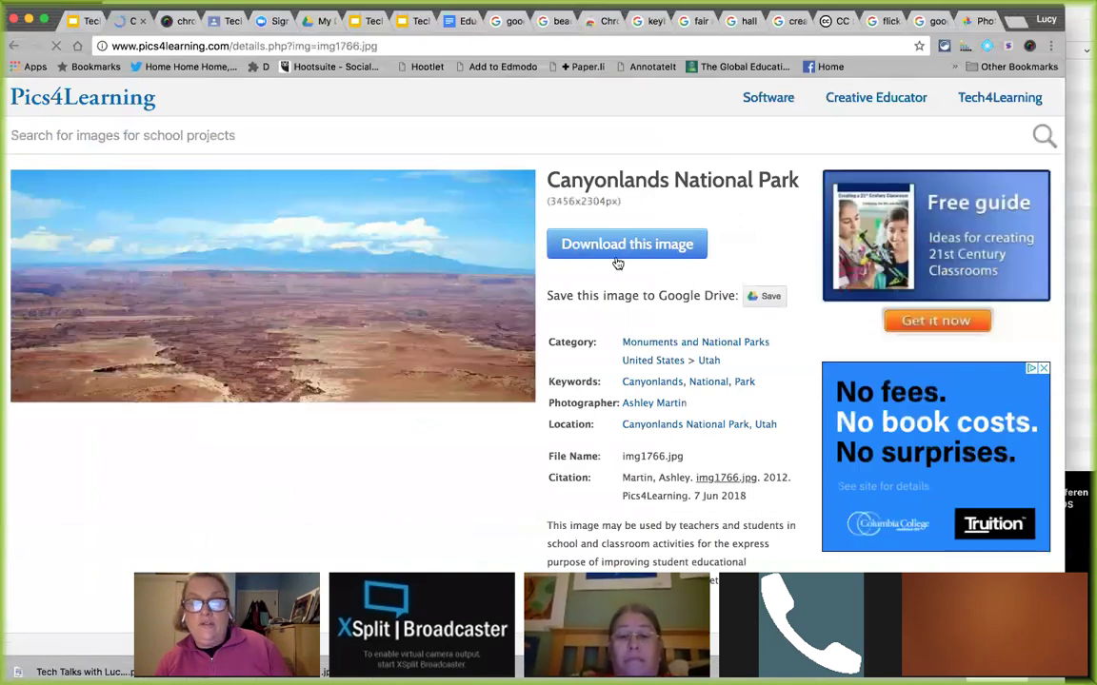
Step: Review the Canyonlands photo's download options, citation and usage terms, and close the page to return to the slide
scroll(613, 255, "down", 3)
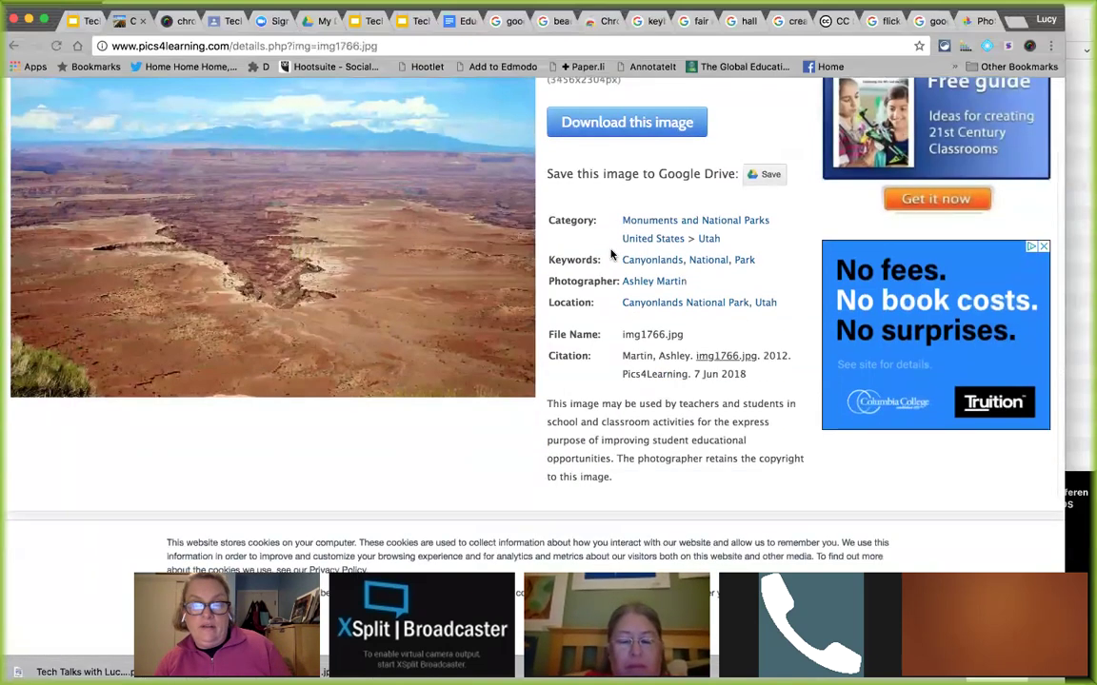
scroll(610, 249, "down", 5)
scroll(612, 252, "up", 10)
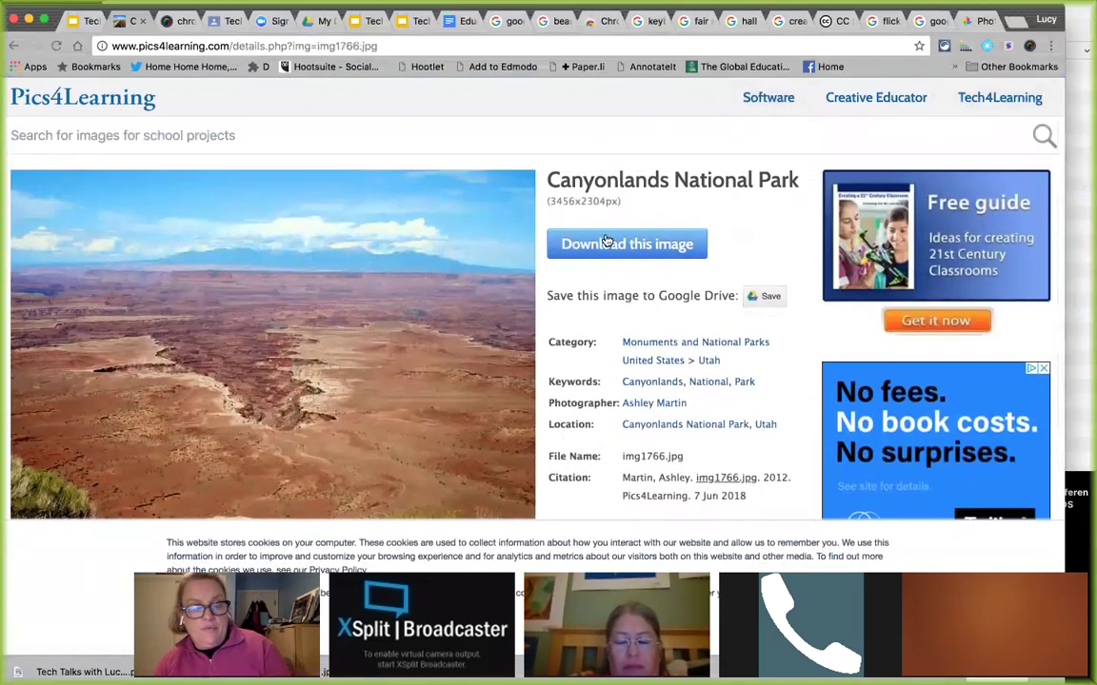
key("super+w")
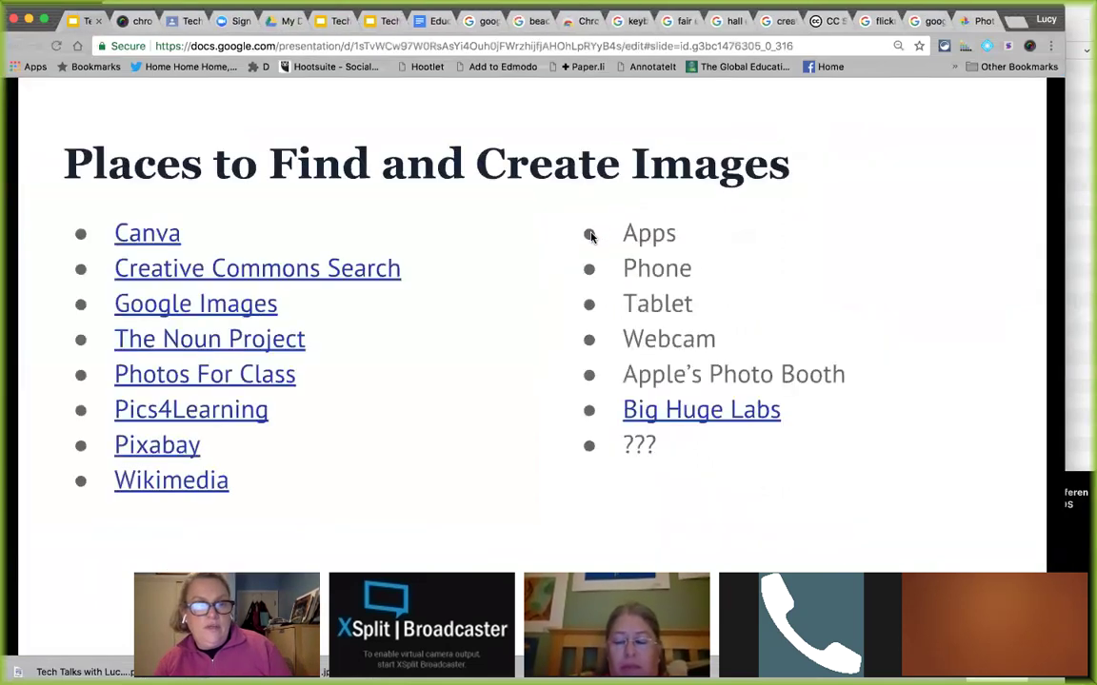
Step: Follow the slide's Wikimedia link, examine the Wikimedia Commons main page's featured media and topic categories, and close the page
left_click(166, 485)
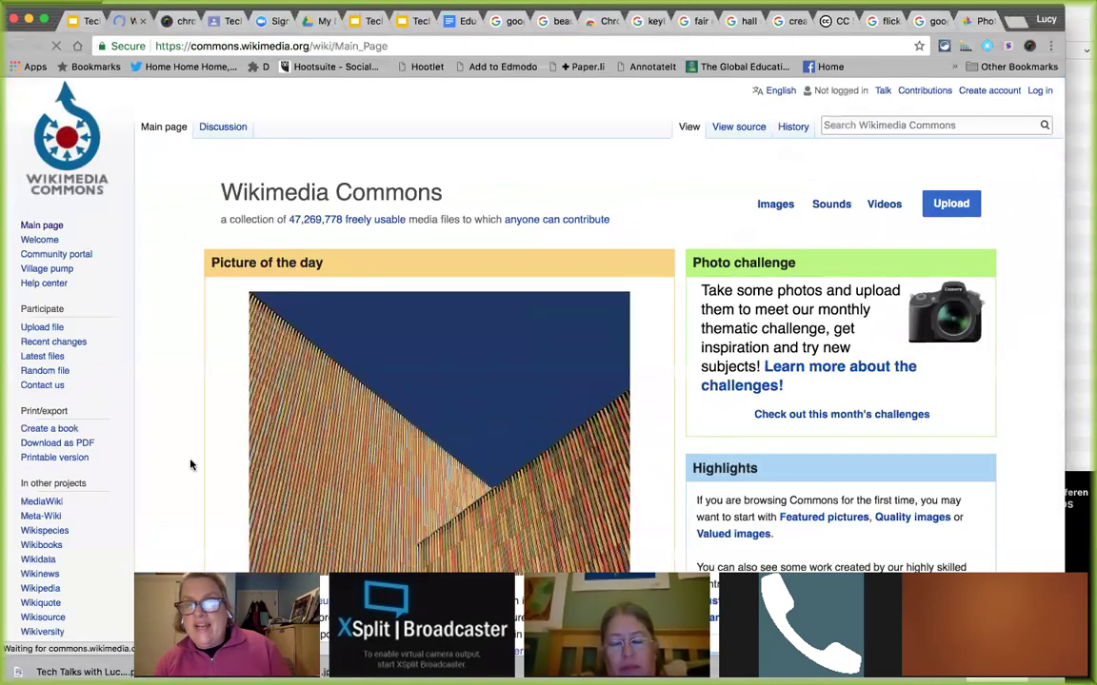
scroll(149, 450, "down", 1)
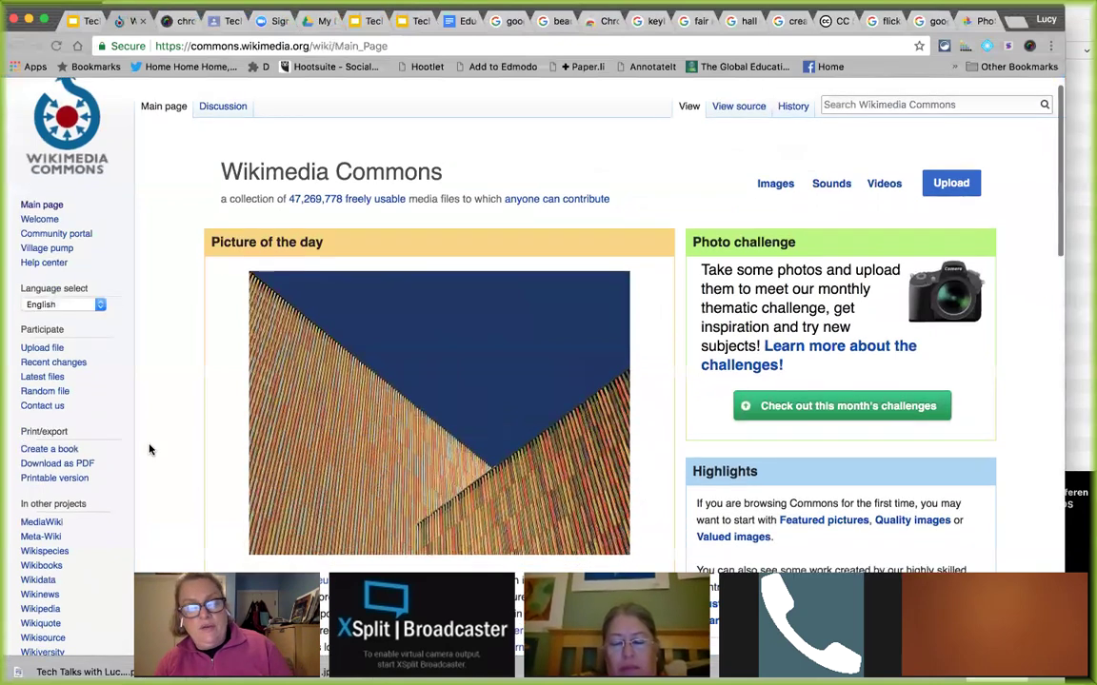
scroll(150, 449, "down", 5)
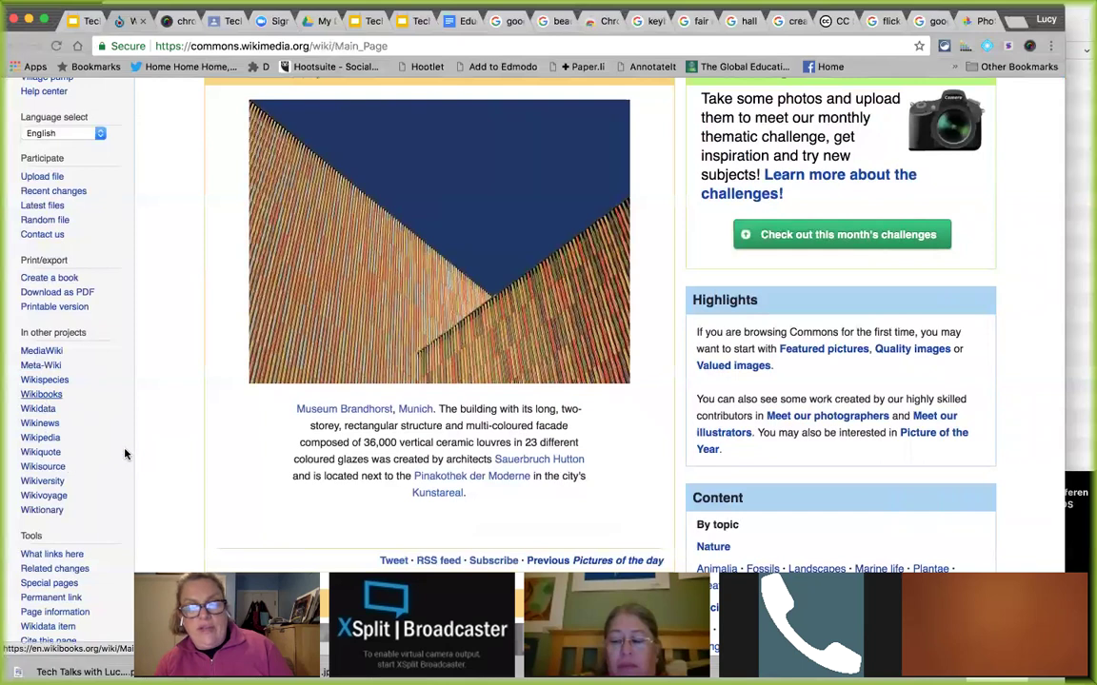
scroll(277, 408, "down", 10)
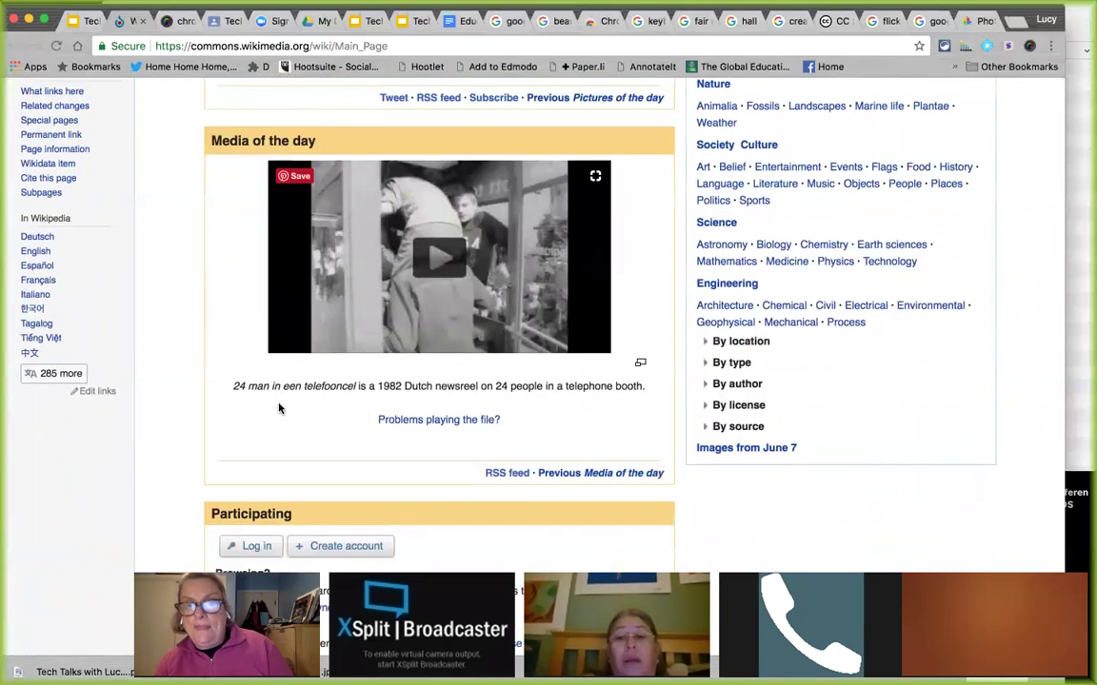
scroll(824, 238, "up", 3)
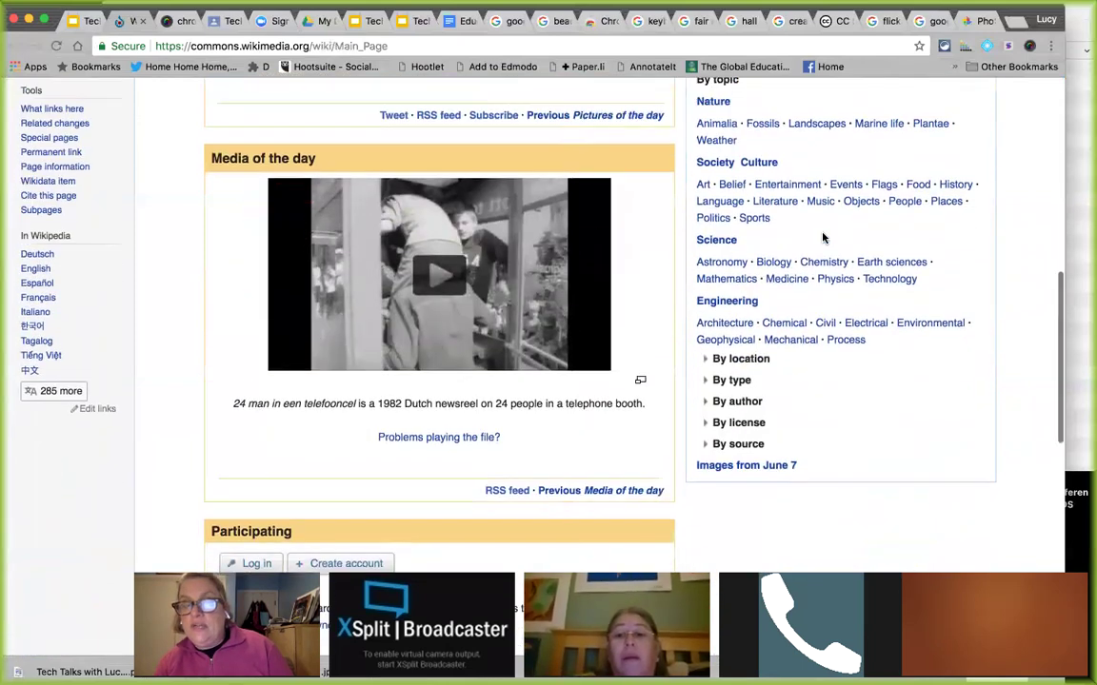
scroll(824, 238, "up", 12)
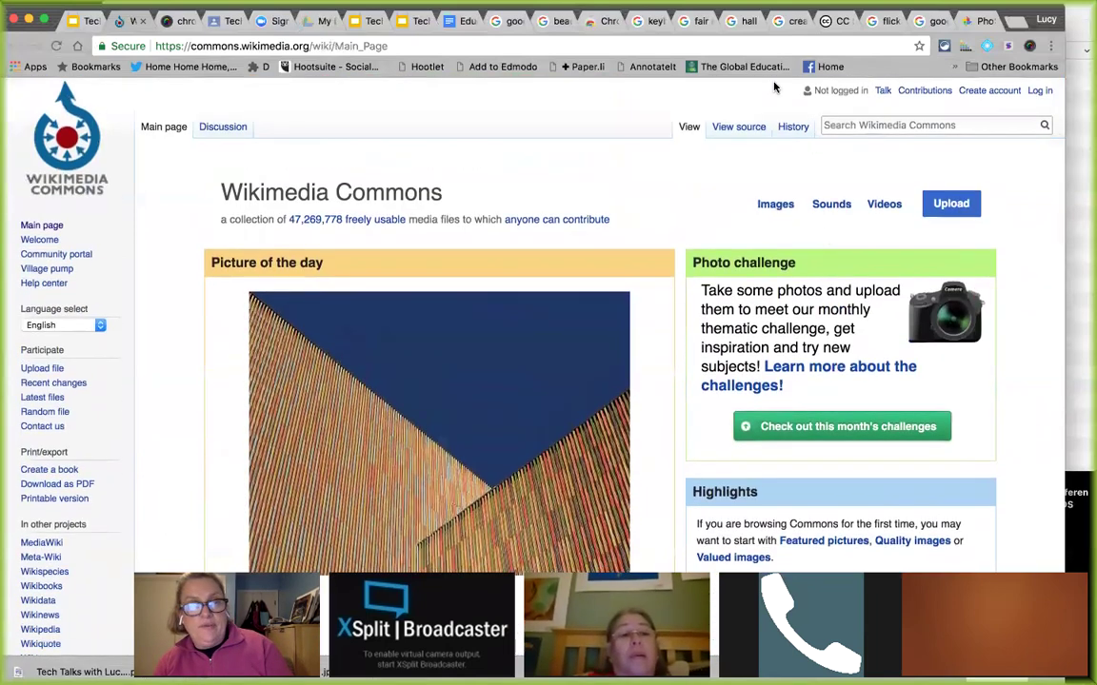
key("super+w")
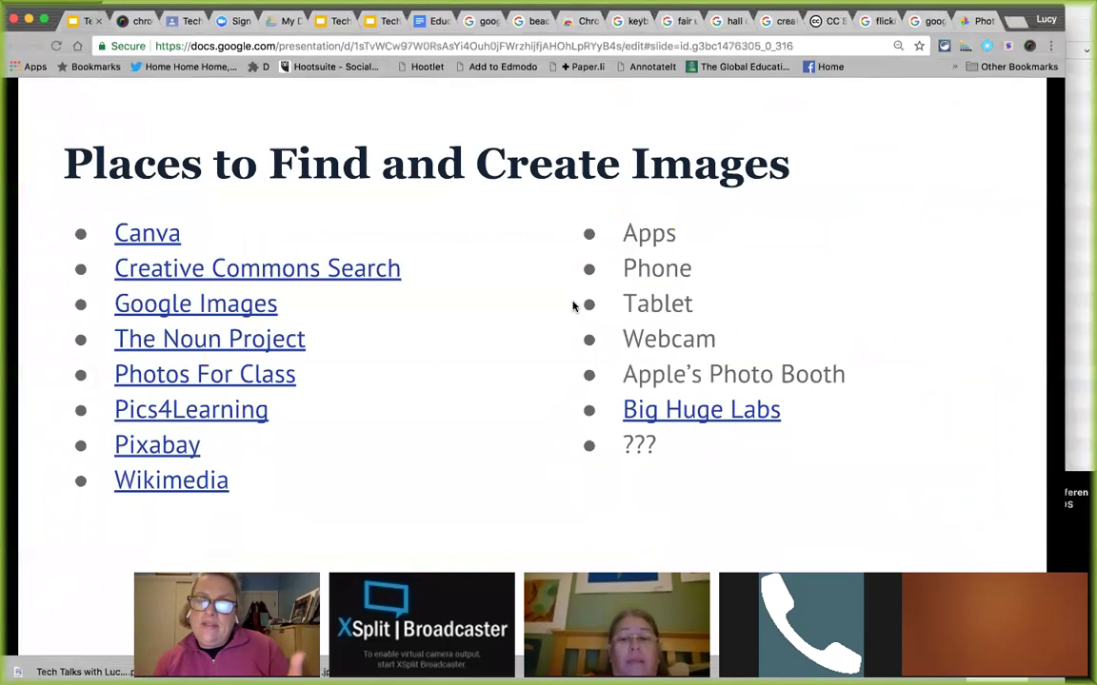
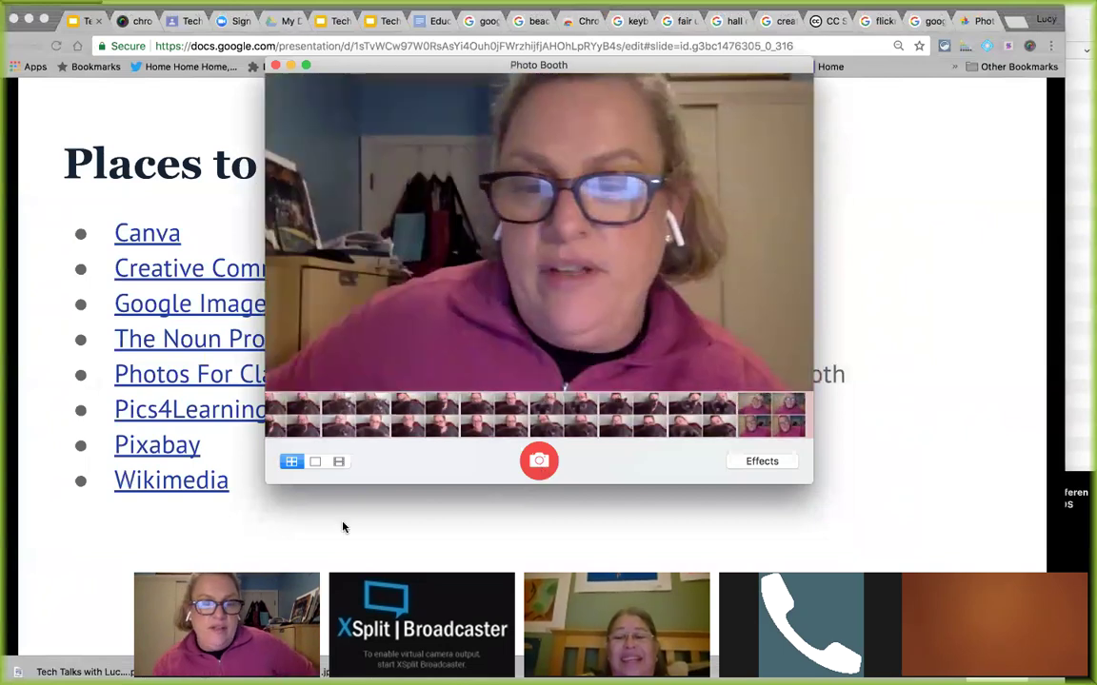
Step: Take a single still photo in Photo Booth and record a video clip of about 6 seconds
left_click(315, 462)
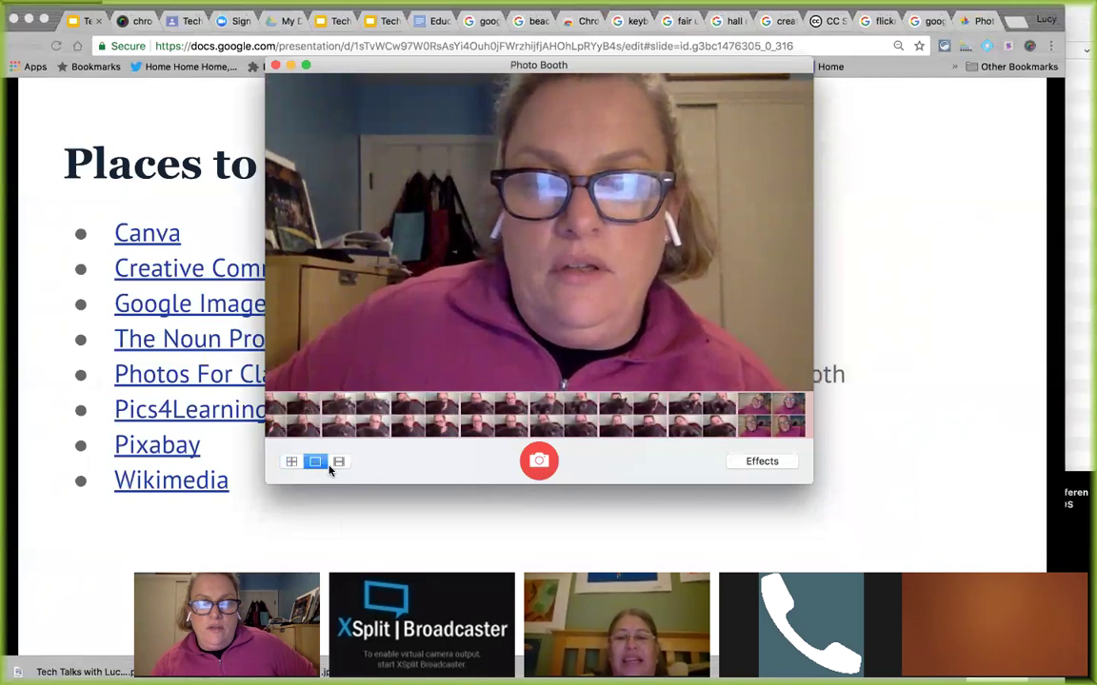
left_click(540, 461)
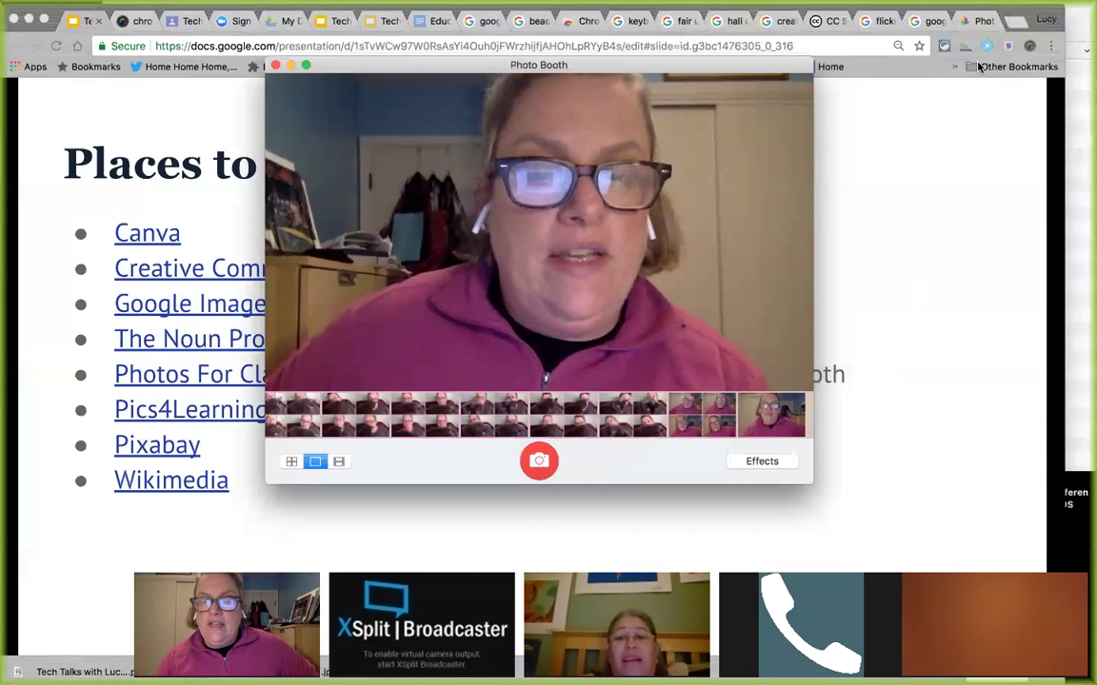
left_click(339, 463)
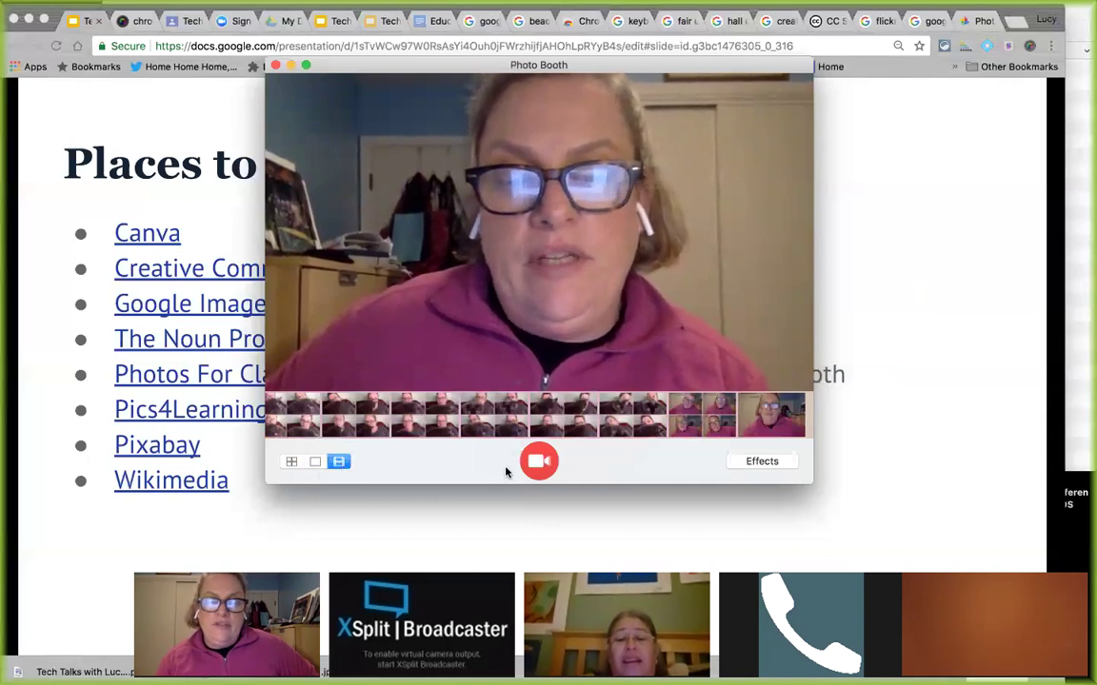
left_click(542, 463)
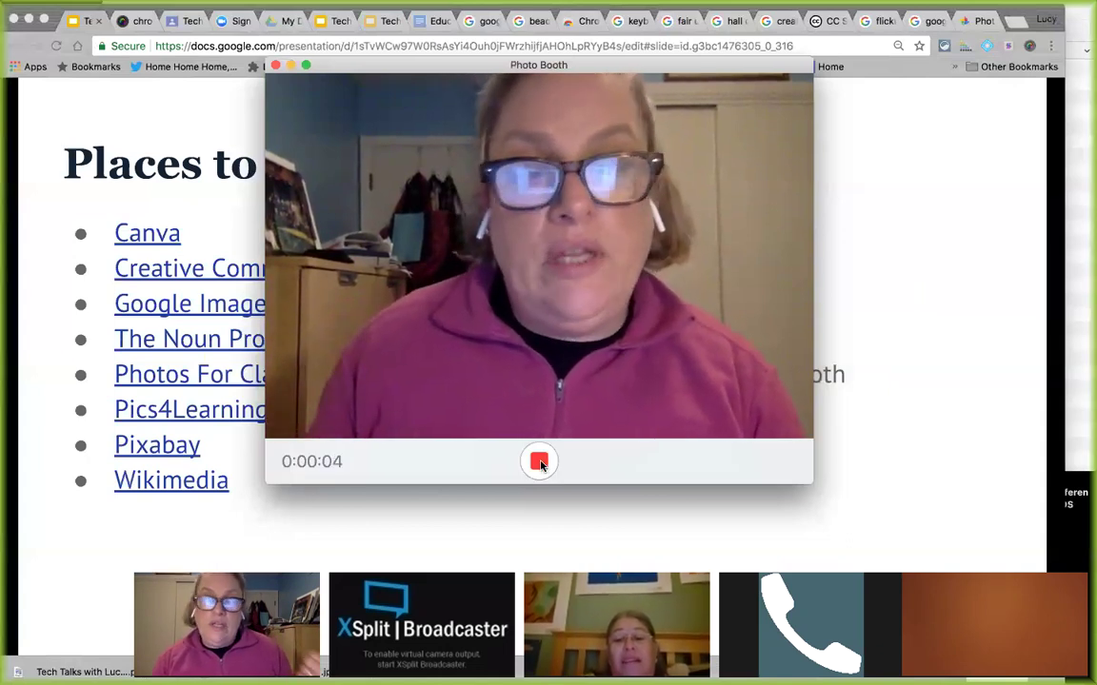
left_click(538, 463)
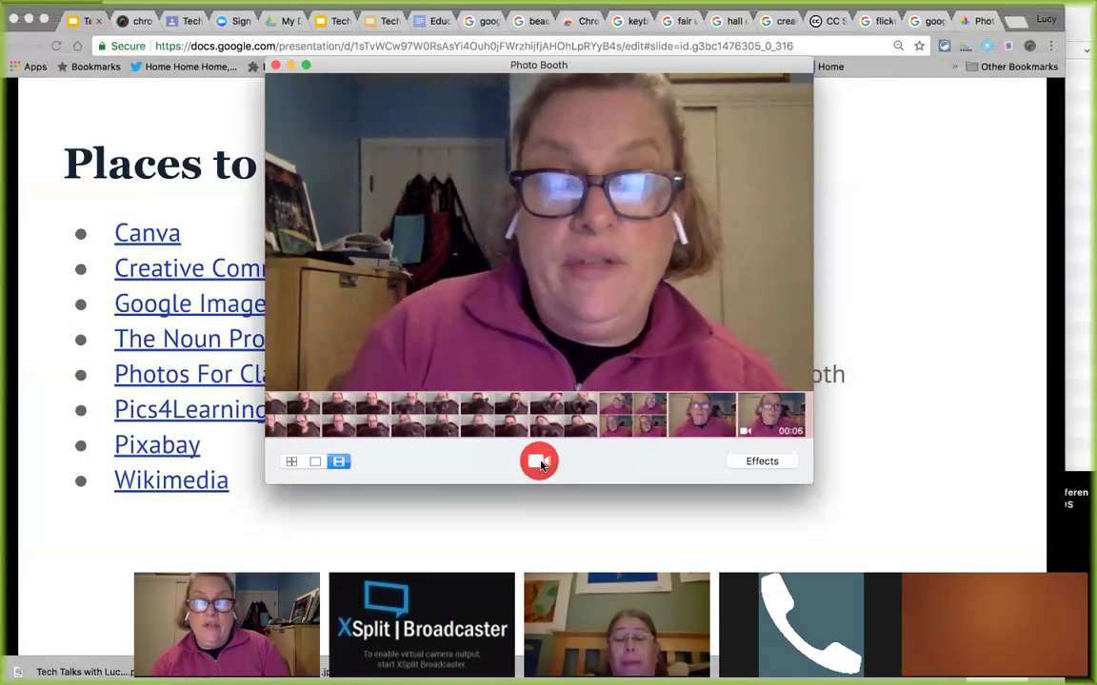
Step: View the recent four-photo set and an older four-photo set with the cat from the Photo Booth captures
left_click_drag(644, 428, 581, 433)
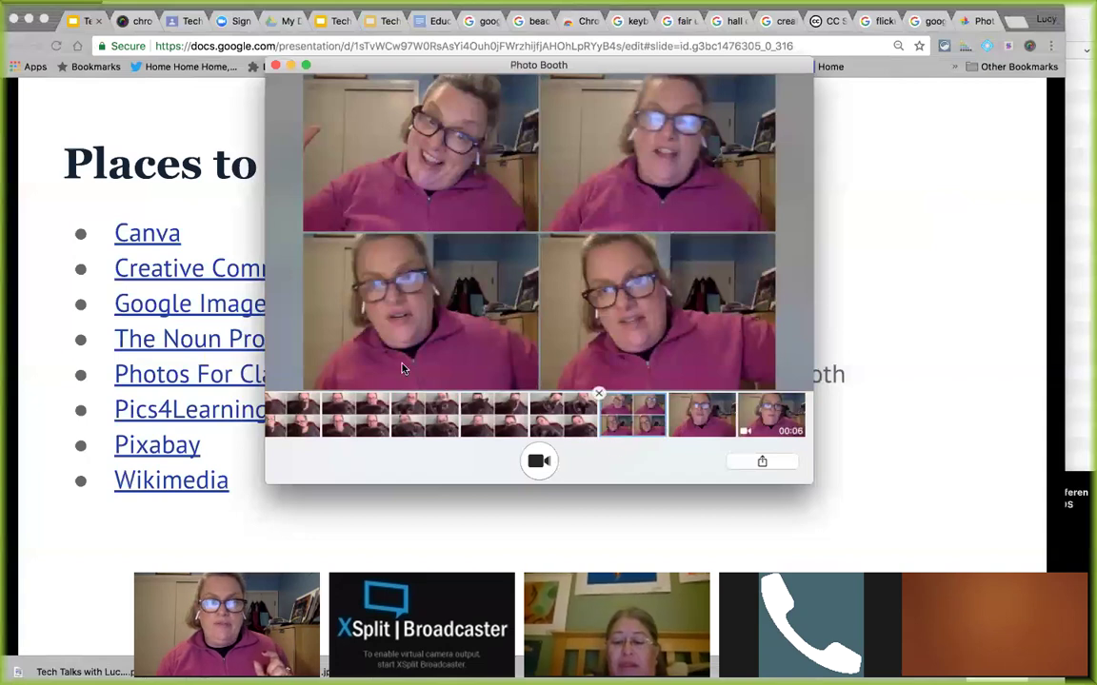
left_click(280, 411)
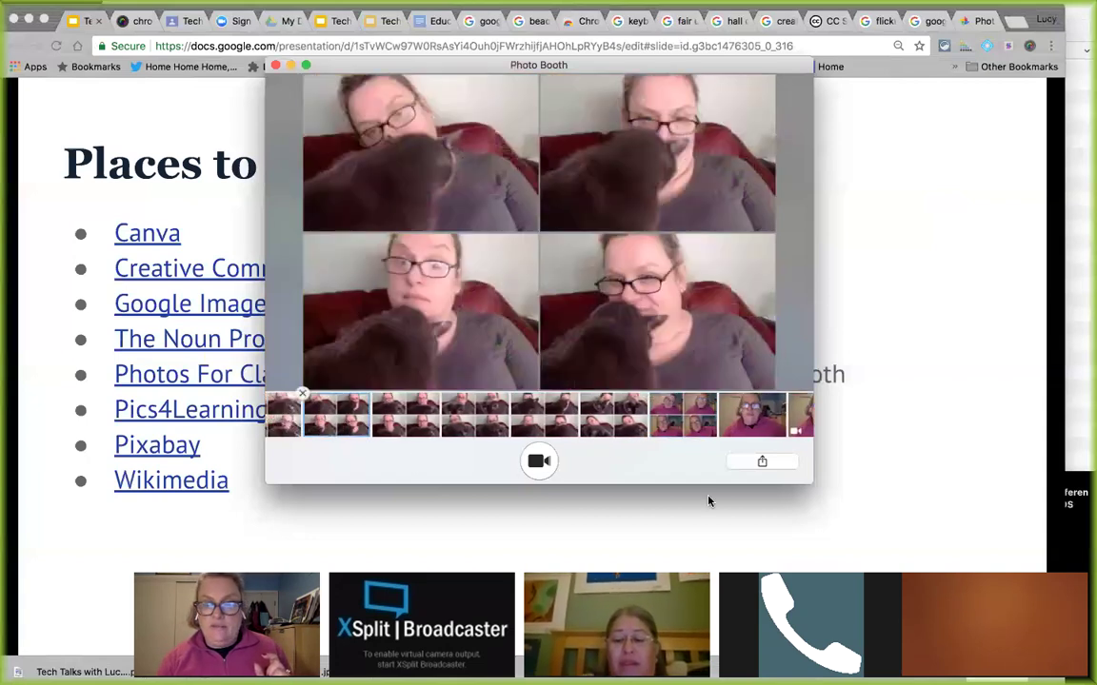
Step: Return Photo Booth to the live camera view and apply the Bug Out effect
left_click(536, 458)
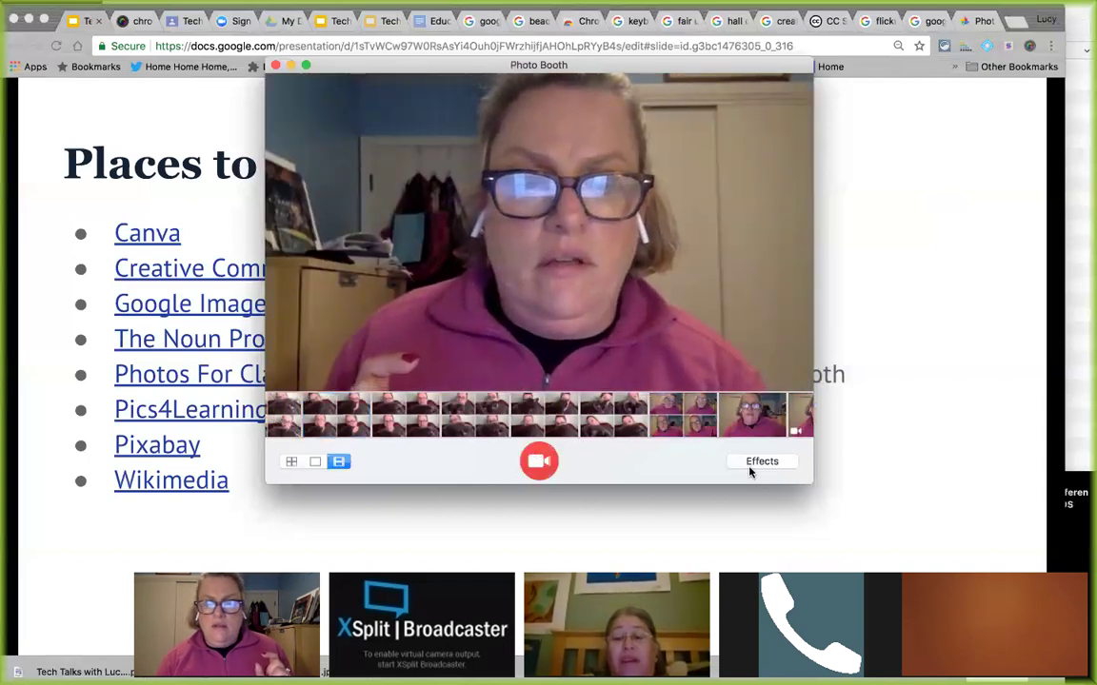
left_click(749, 466)
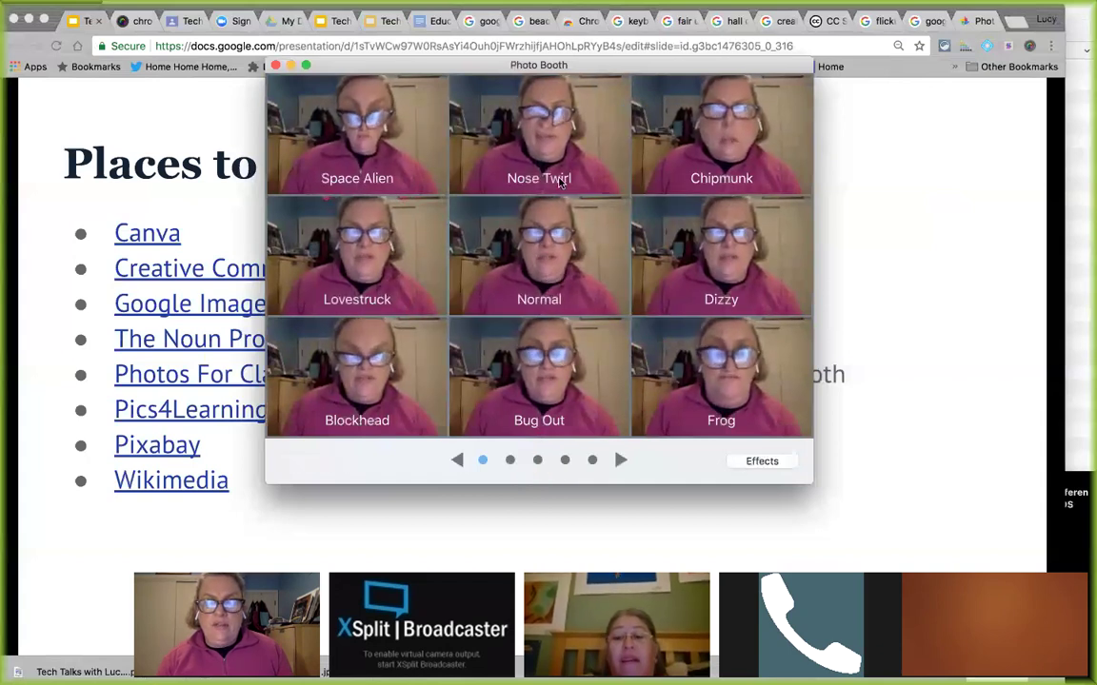
left_click(549, 367)
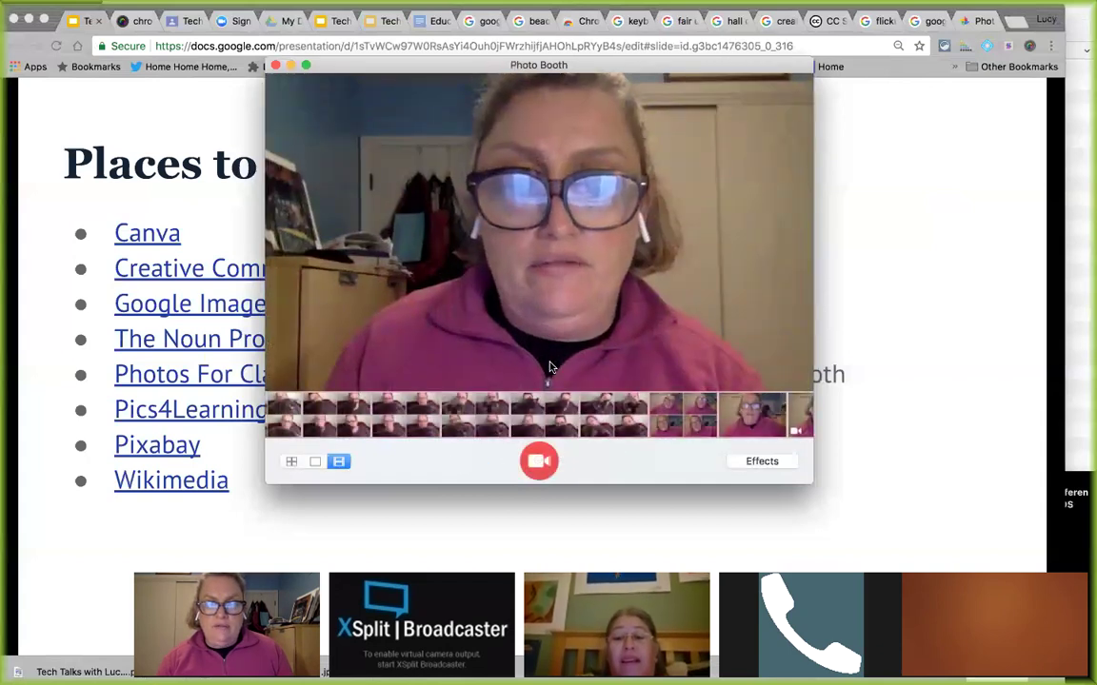
Step: Switch to the Dizzy effect and take a single still photo with it
left_click(764, 462)
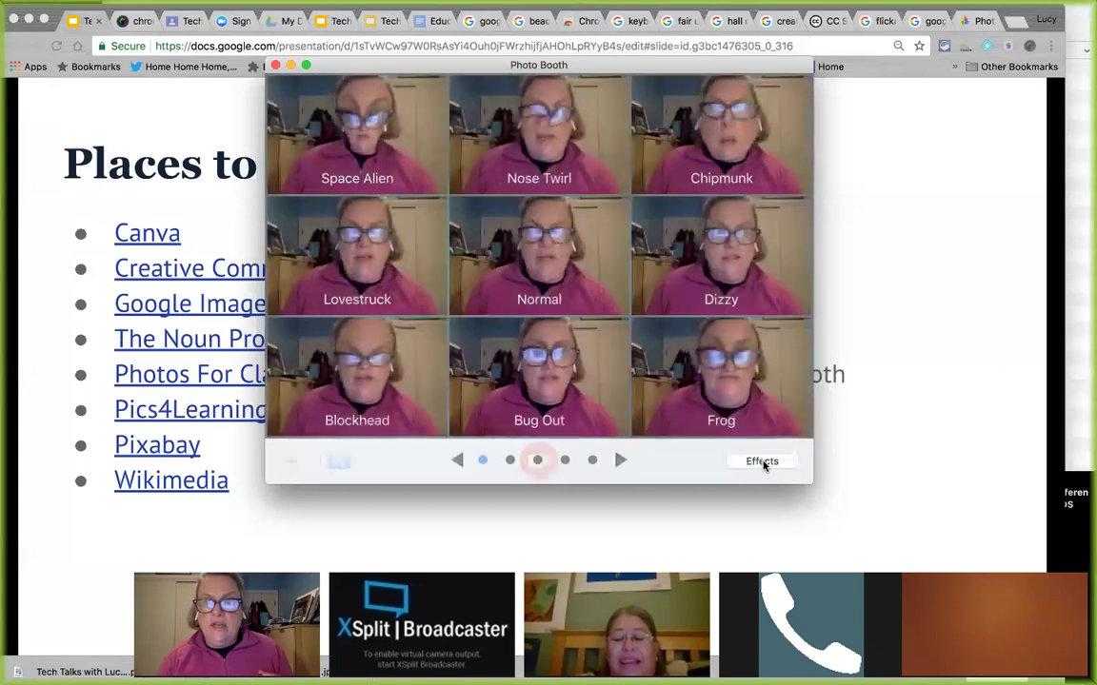
left_click(706, 277)
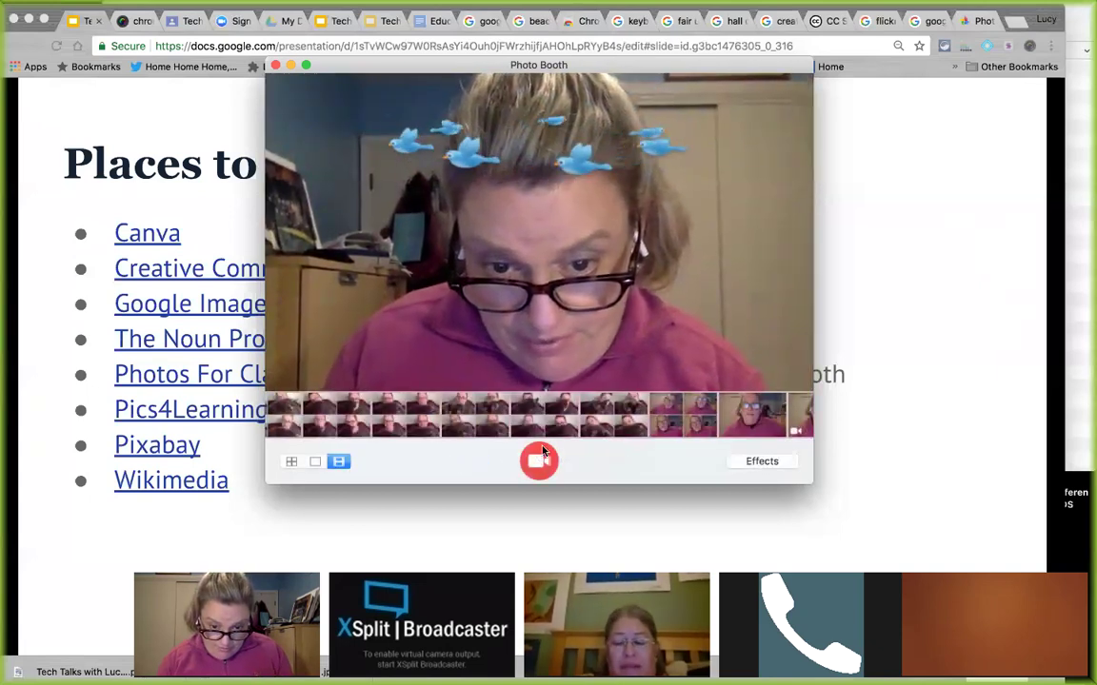
left_click(316, 463)
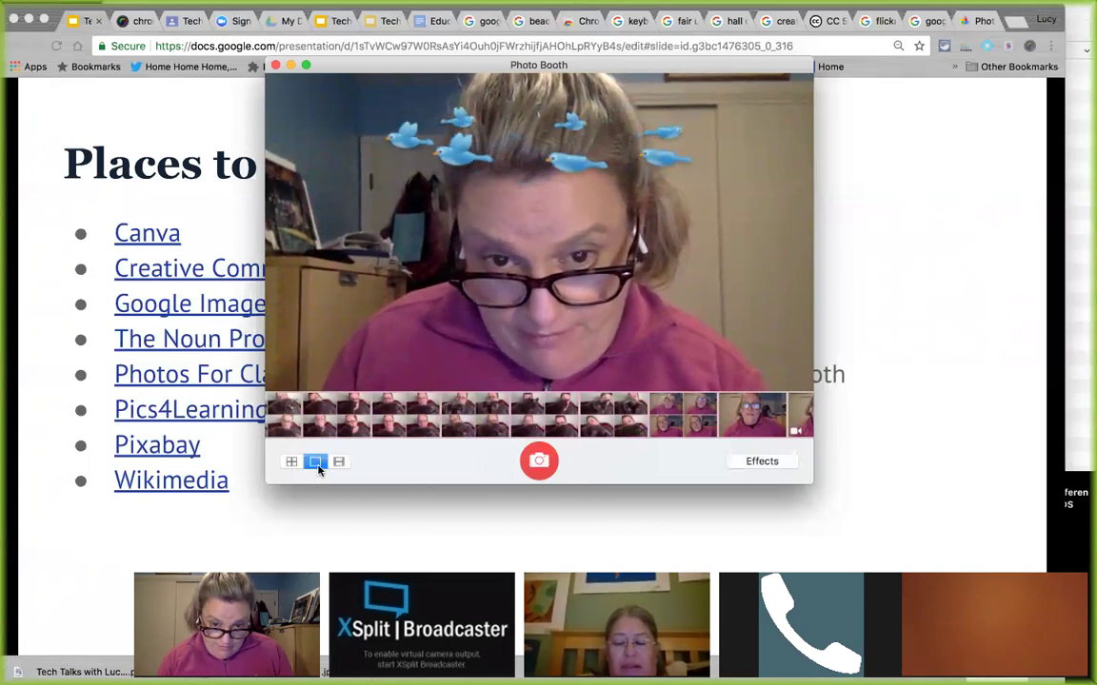
left_click(535, 461)
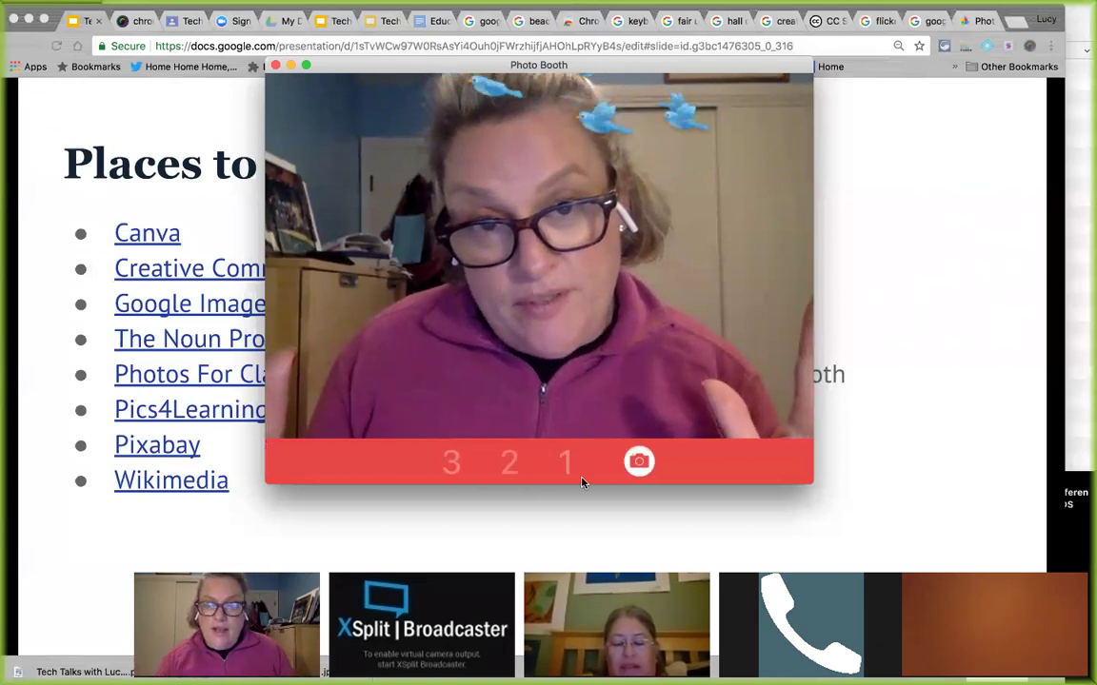
Step: Browse the Photo Booth effects through the color filters to the background scenes such as Eiffel Tower and Sunset
left_click(750, 463)
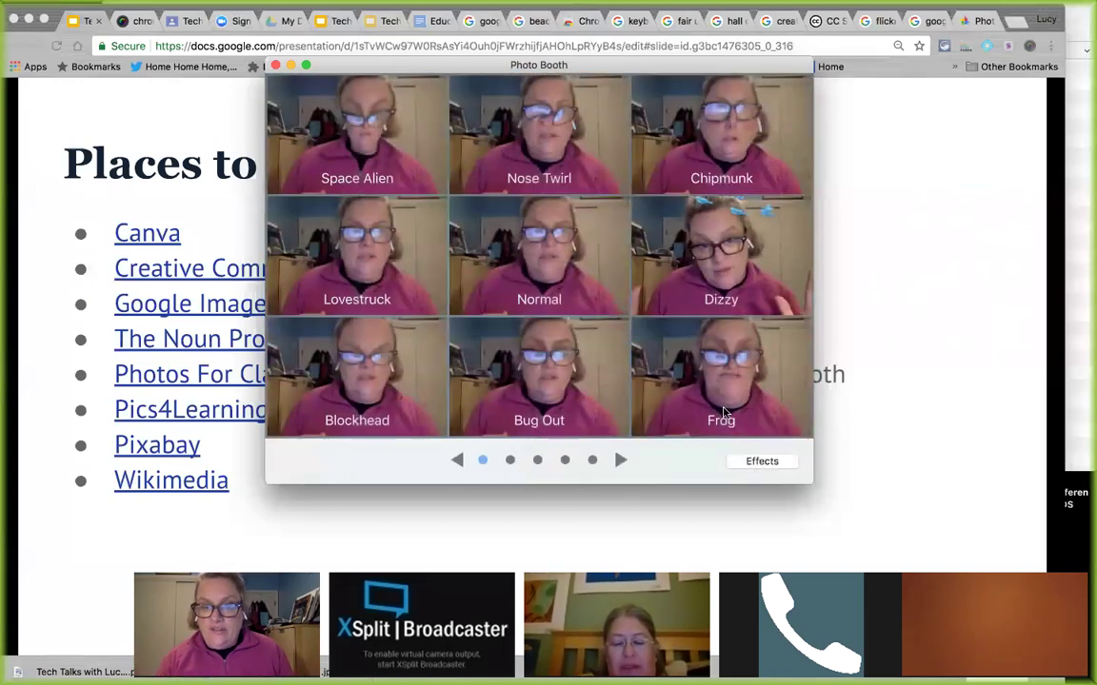
left_click(620, 460)
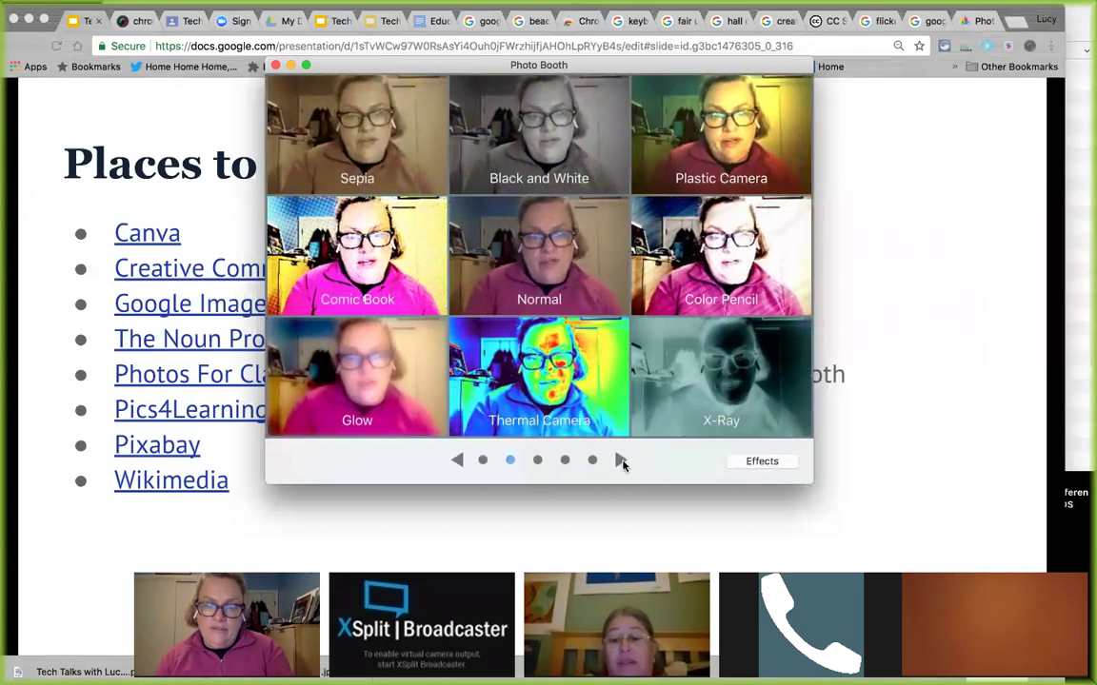
left_click(620, 461)
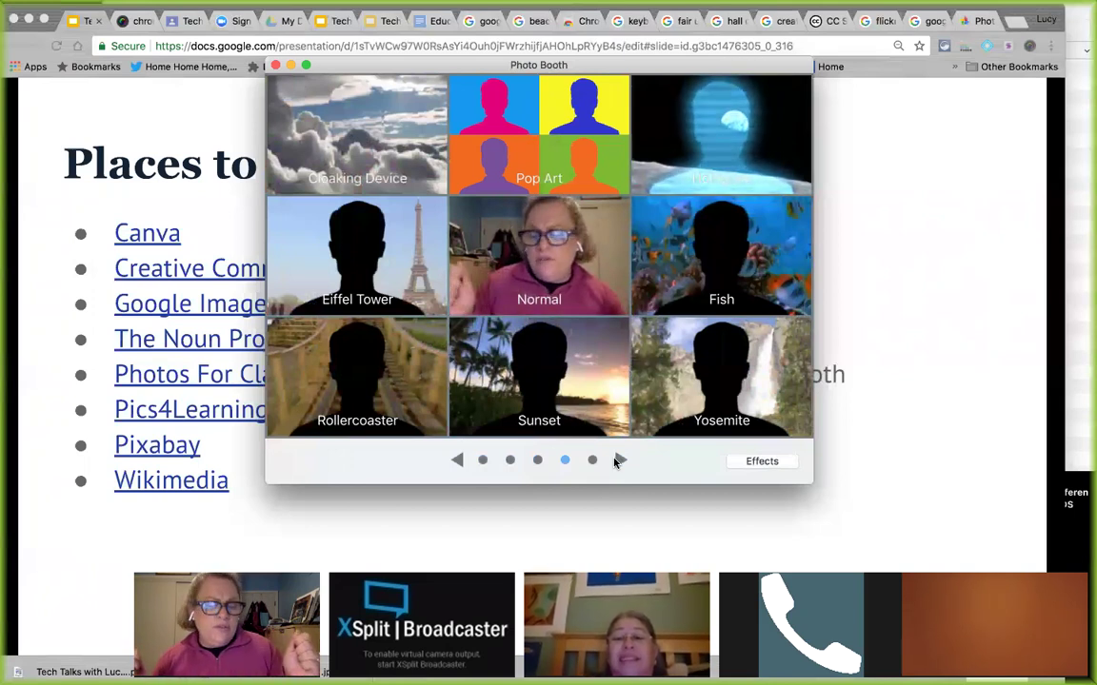
Step: Examine Photo Booth's camera options and the Auto Flip New Items setting without changing them
mouse_move(554, 8)
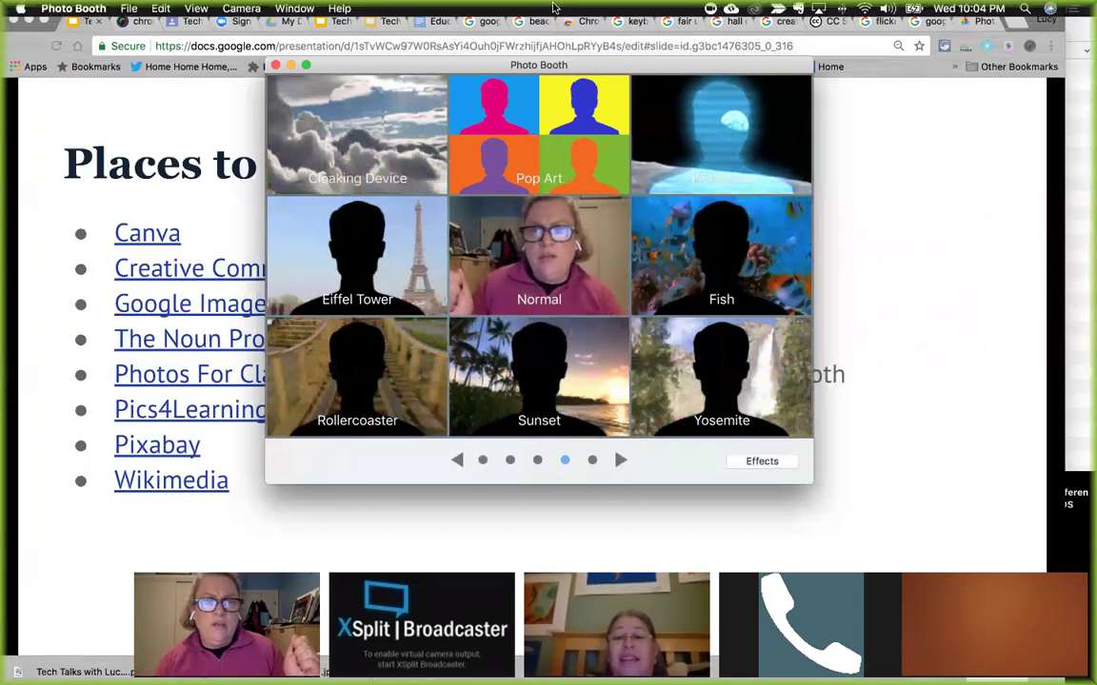
left_click(243, 7)
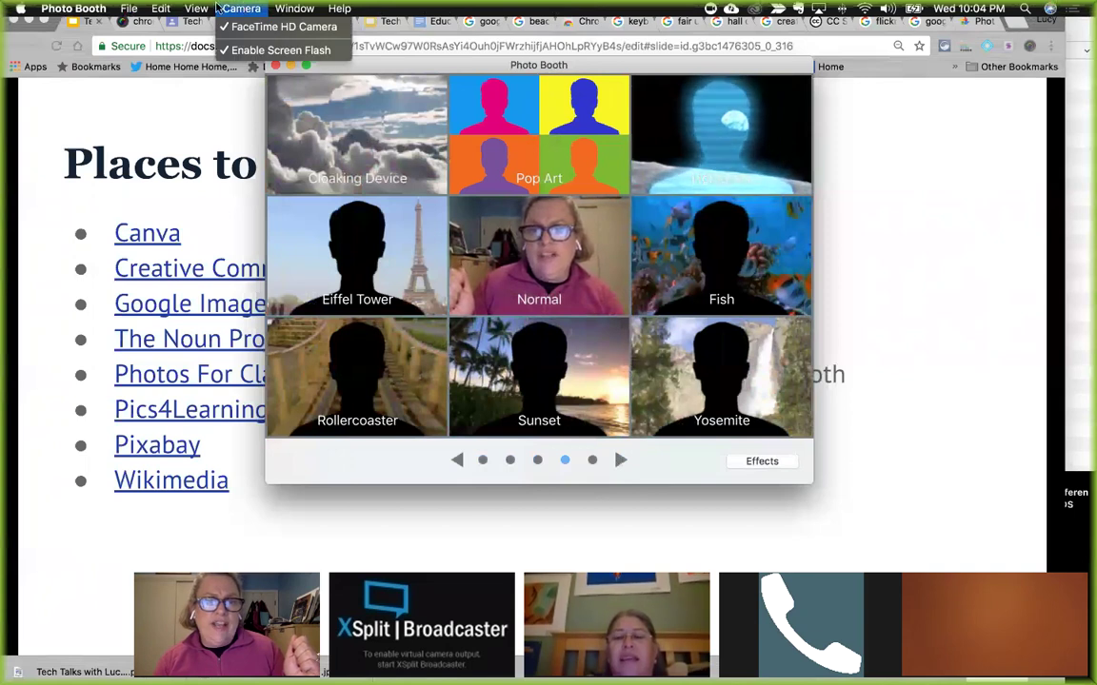
mouse_move(202, 9)
mouse_move(166, 7)
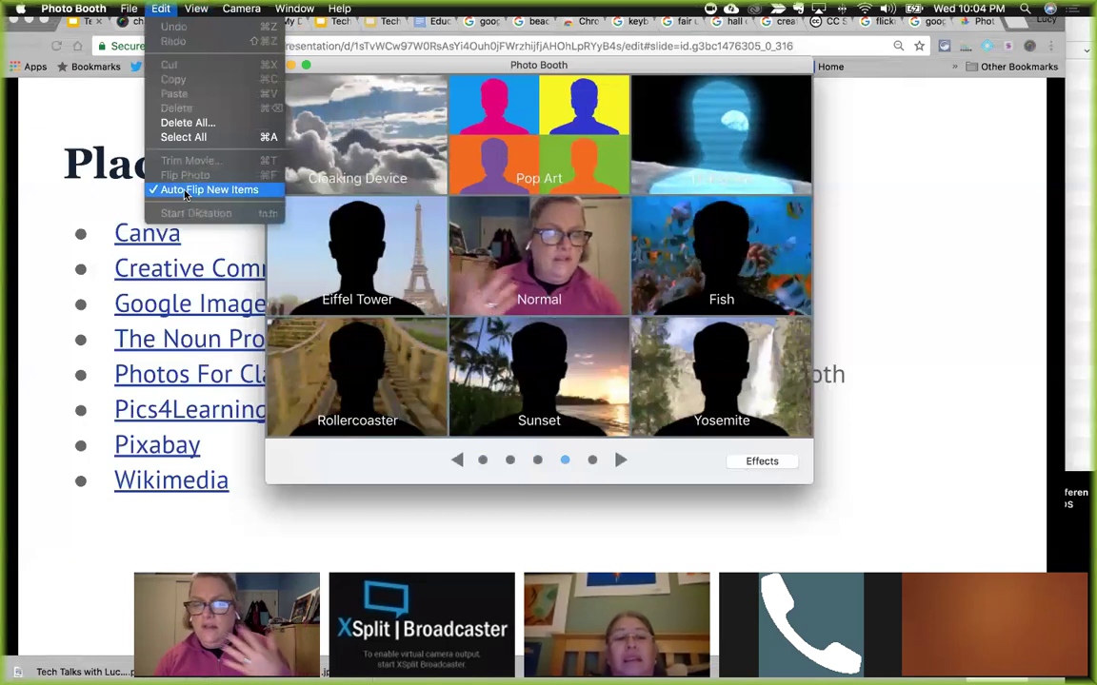
left_click(673, 474)
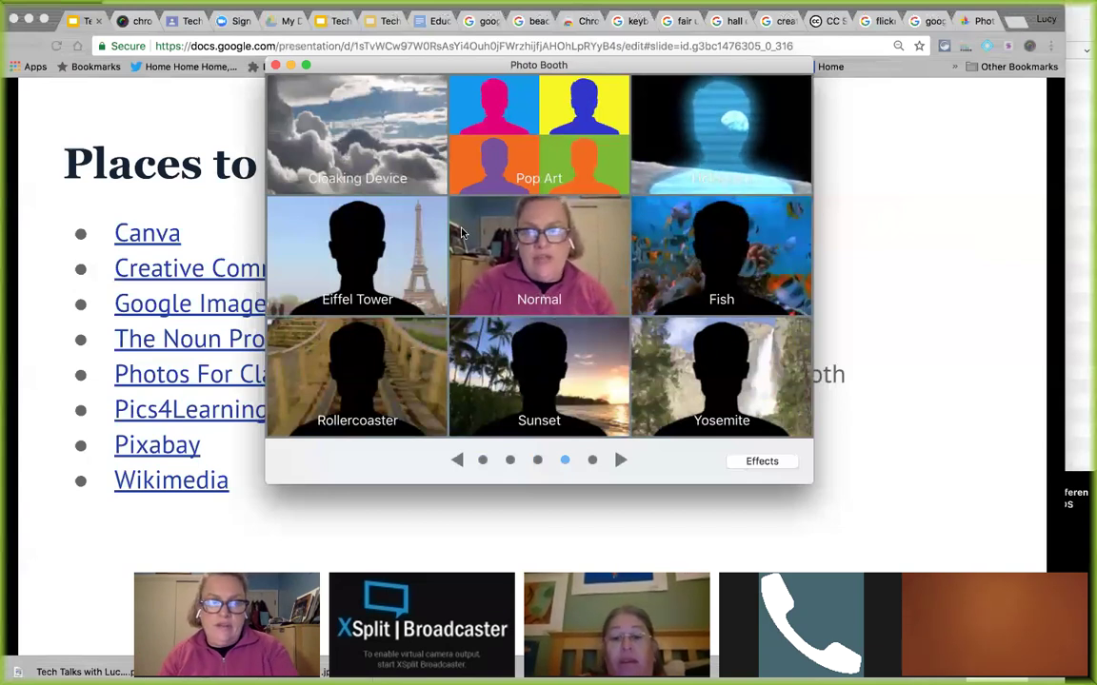
Step: Take a single still photo with the Eiffel Tower background and close Photo Booth
left_click(349, 254)
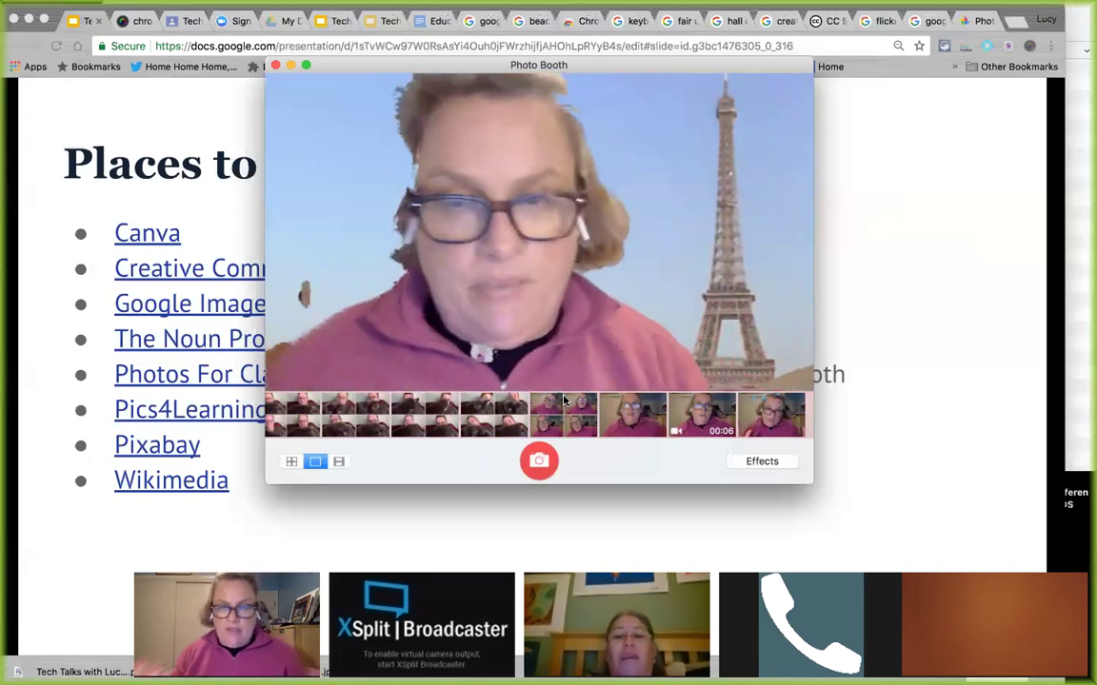
left_click(539, 460)
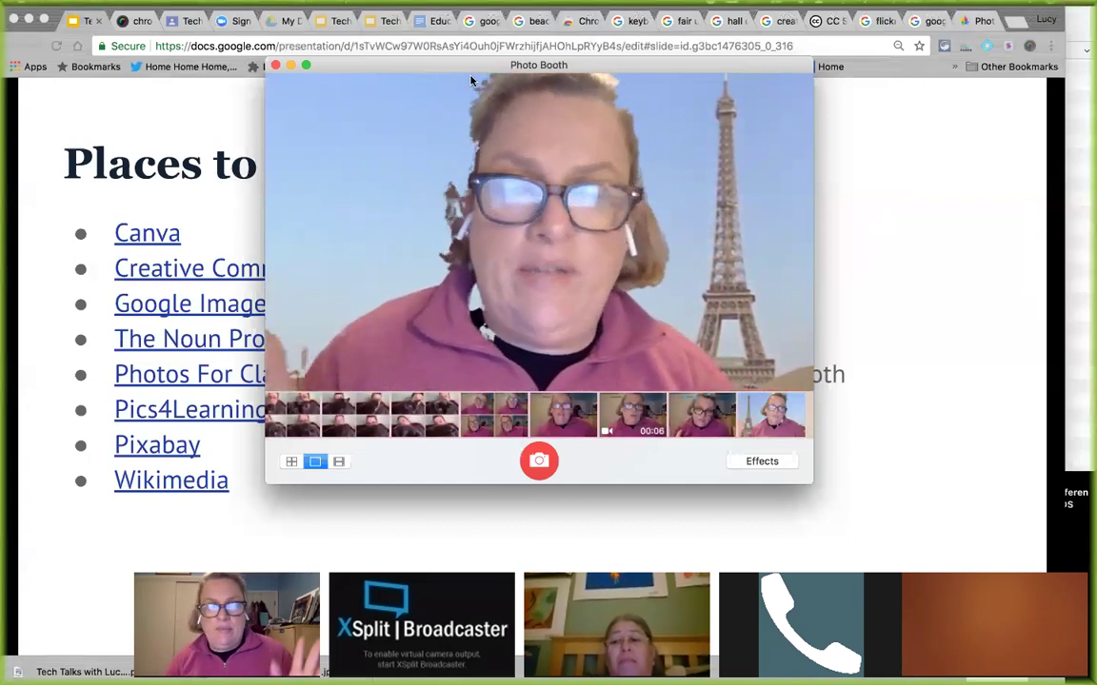
left_click(276, 66)
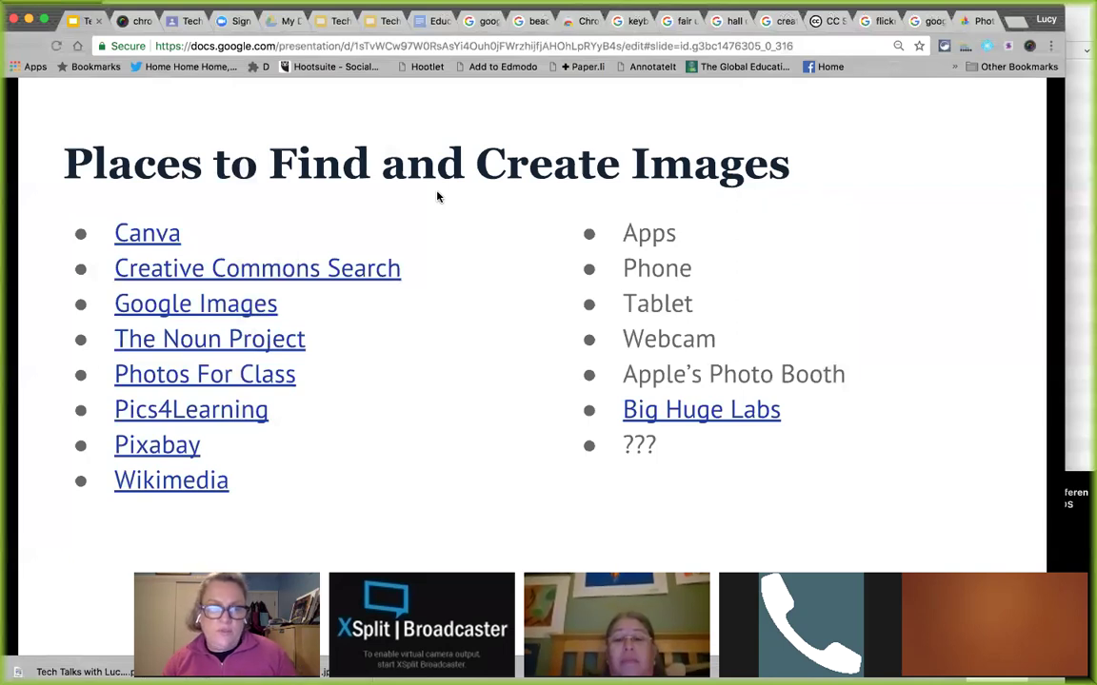
Step: Follow the slide's link to The Noun Project and examine its home page's sample icons and feature descriptions
left_click(259, 345)
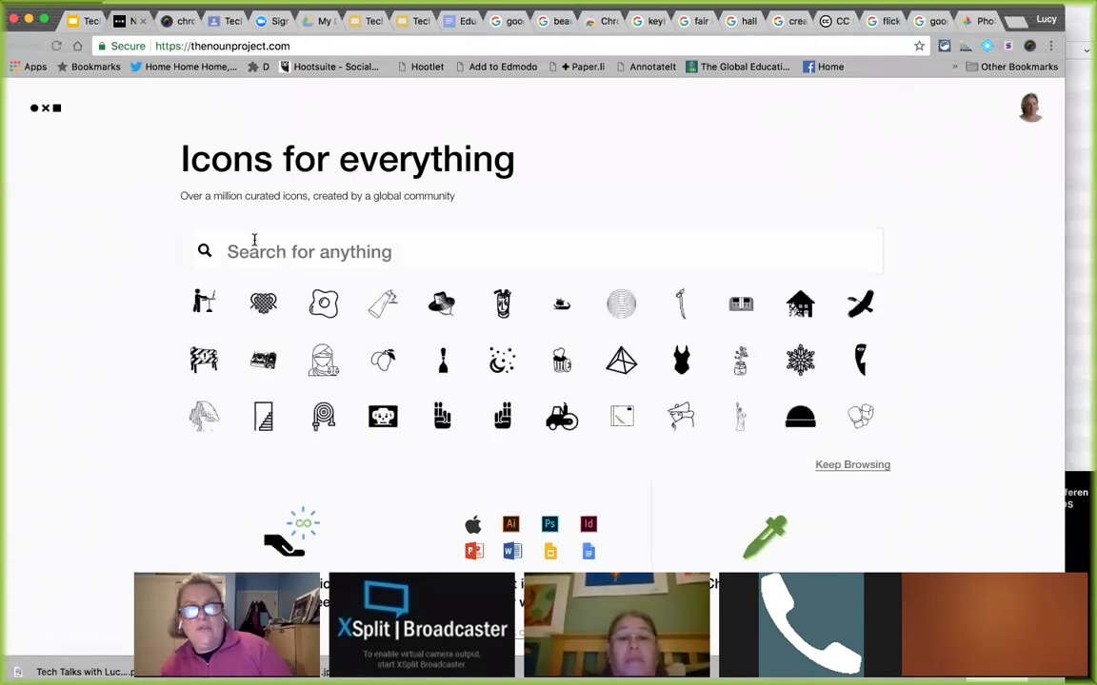
scroll(254, 244, "down", 1)
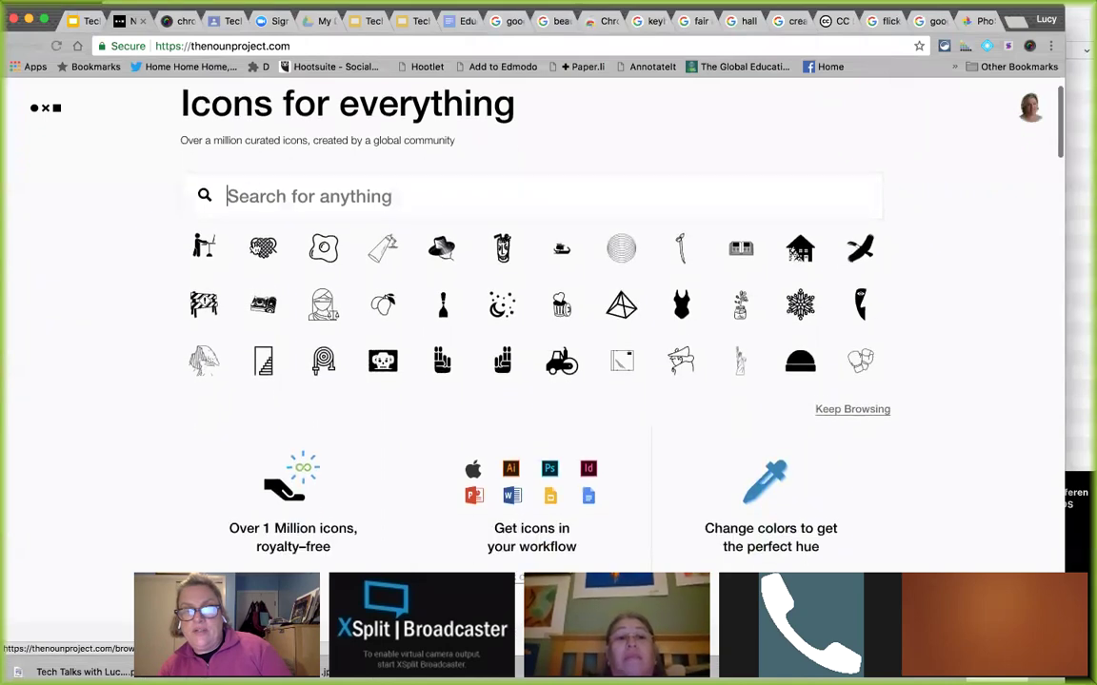
scroll(353, 300, "down", 3)
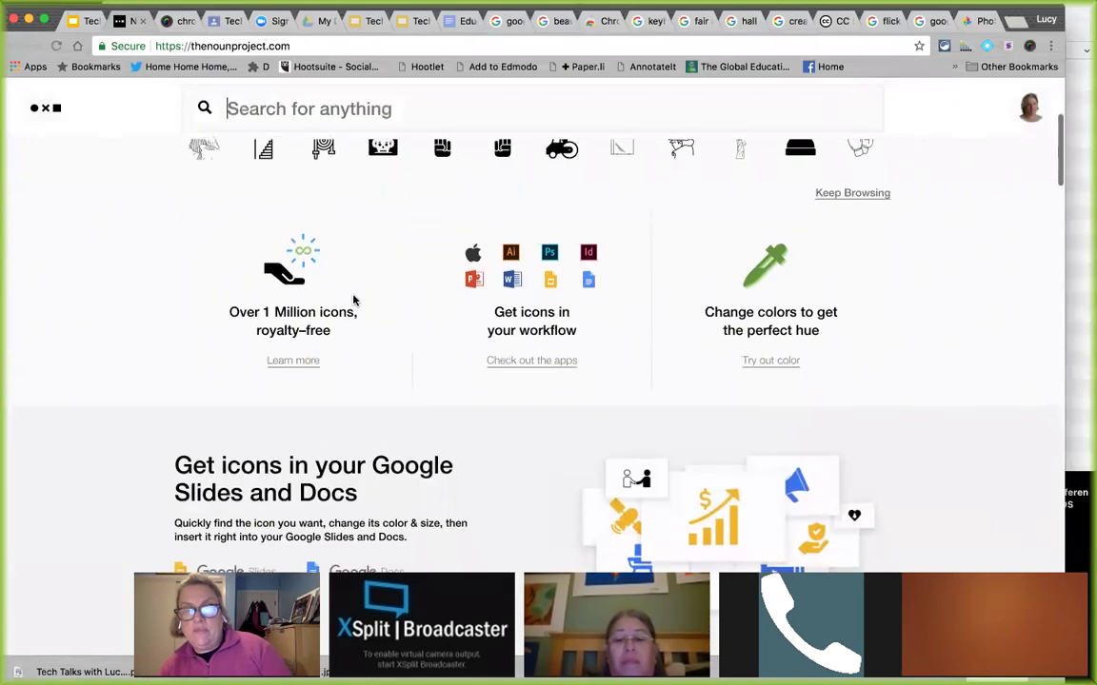
scroll(355, 301, "down", 3)
scroll(354, 301, "up", 7)
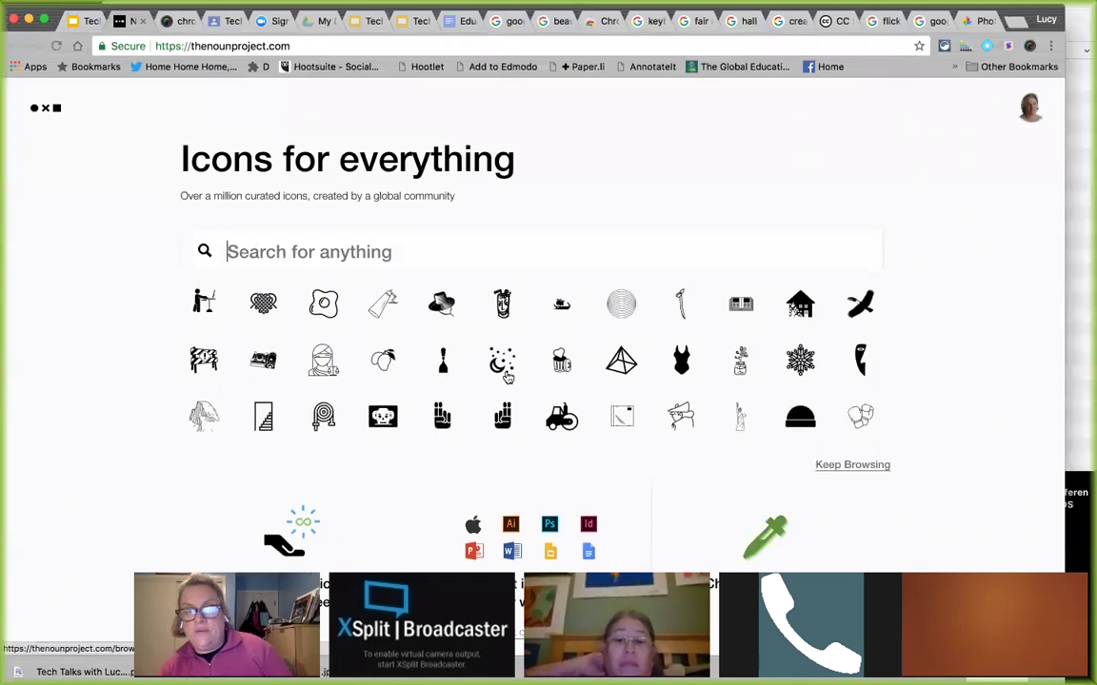
Step: Search The Noun Project for "Baseball" icons, look through the results and return to the slide
left_click(414, 257)
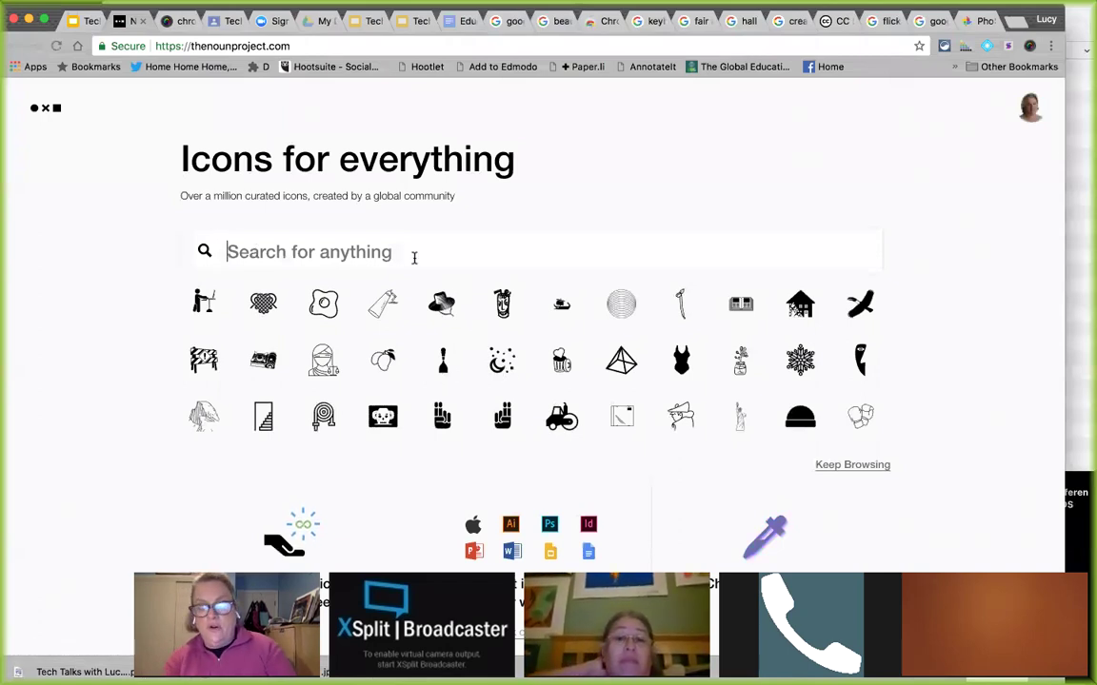
type("Baseb")
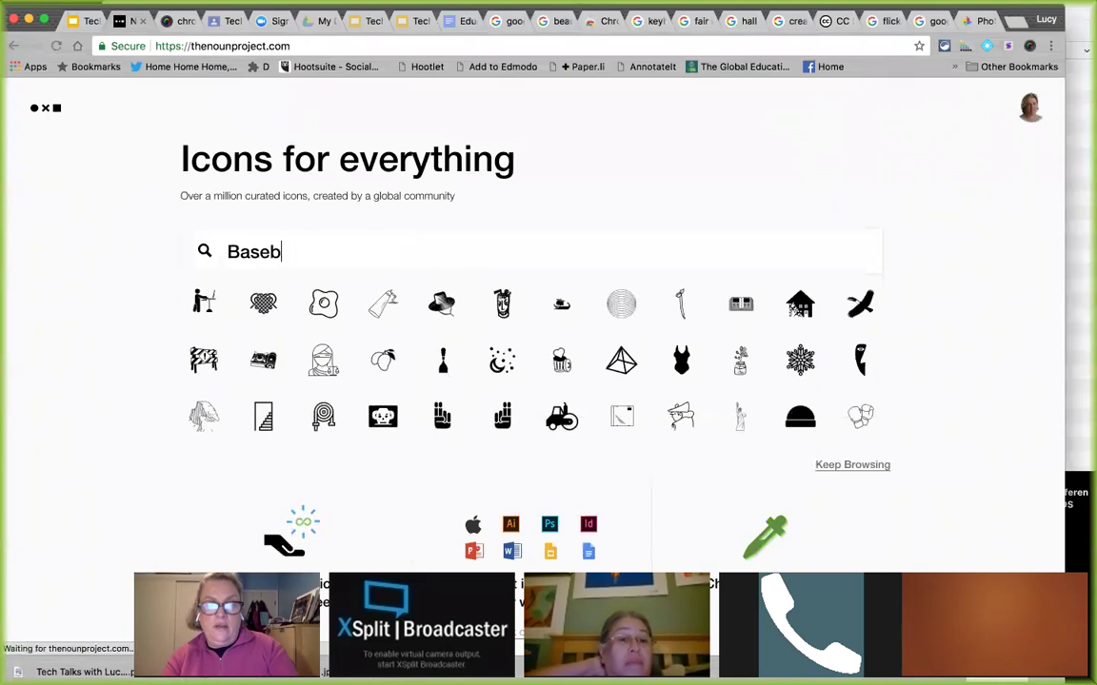
type("all")
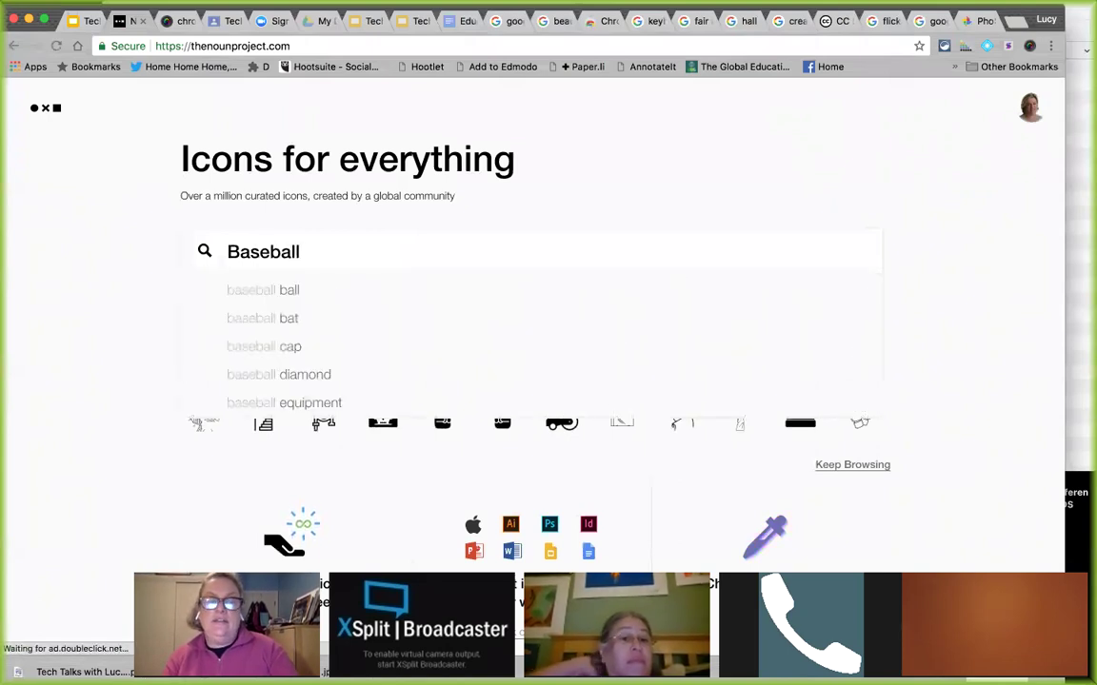
key("Return")
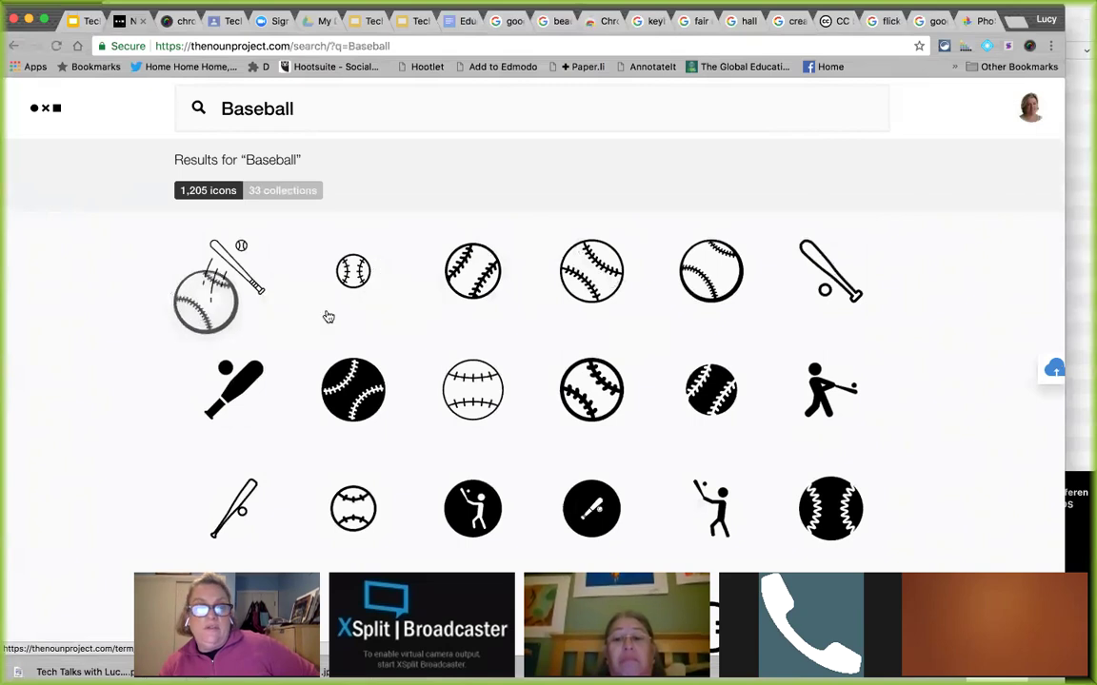
scroll(371, 386, "down", 6)
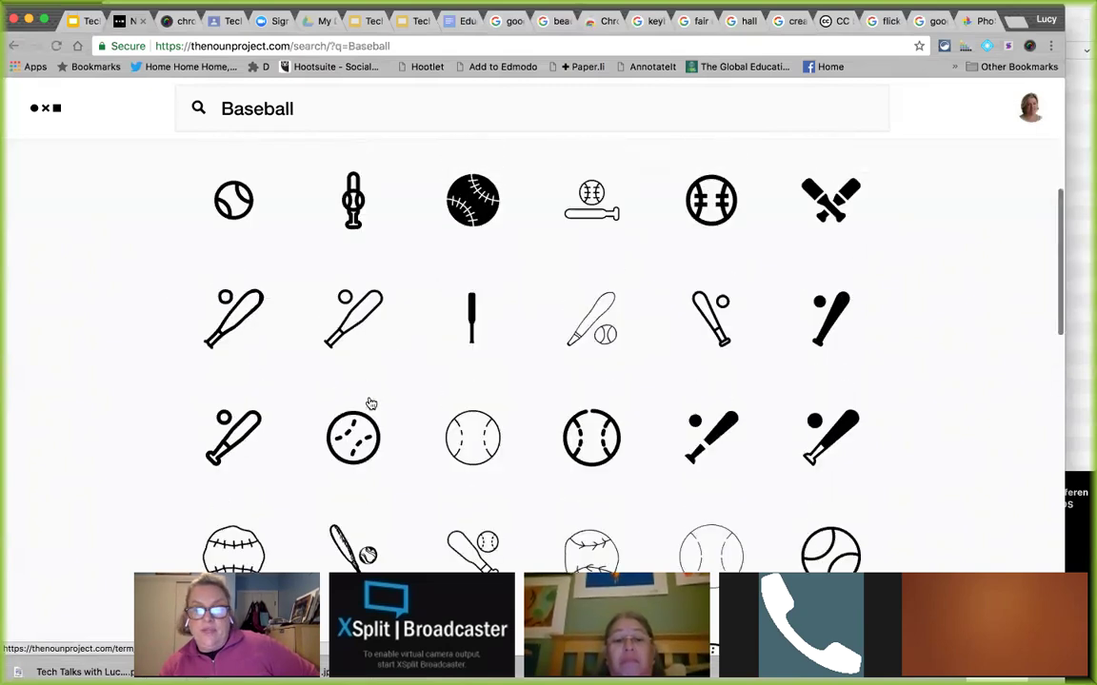
scroll(369, 404, "up", 8)
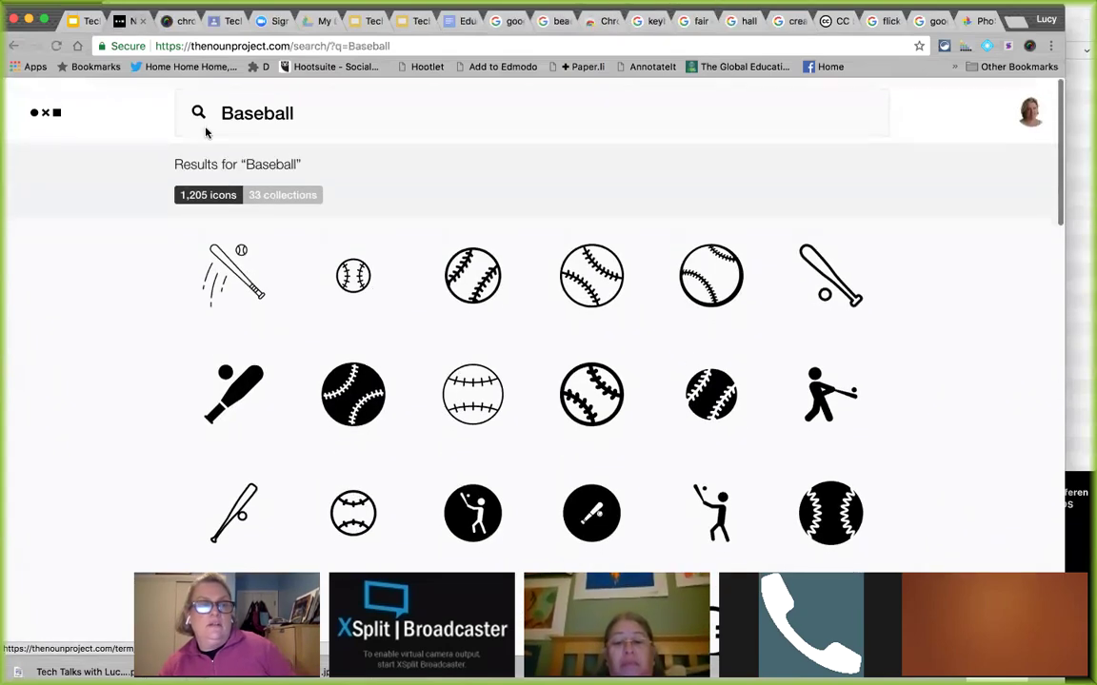
left_click(80, 22)
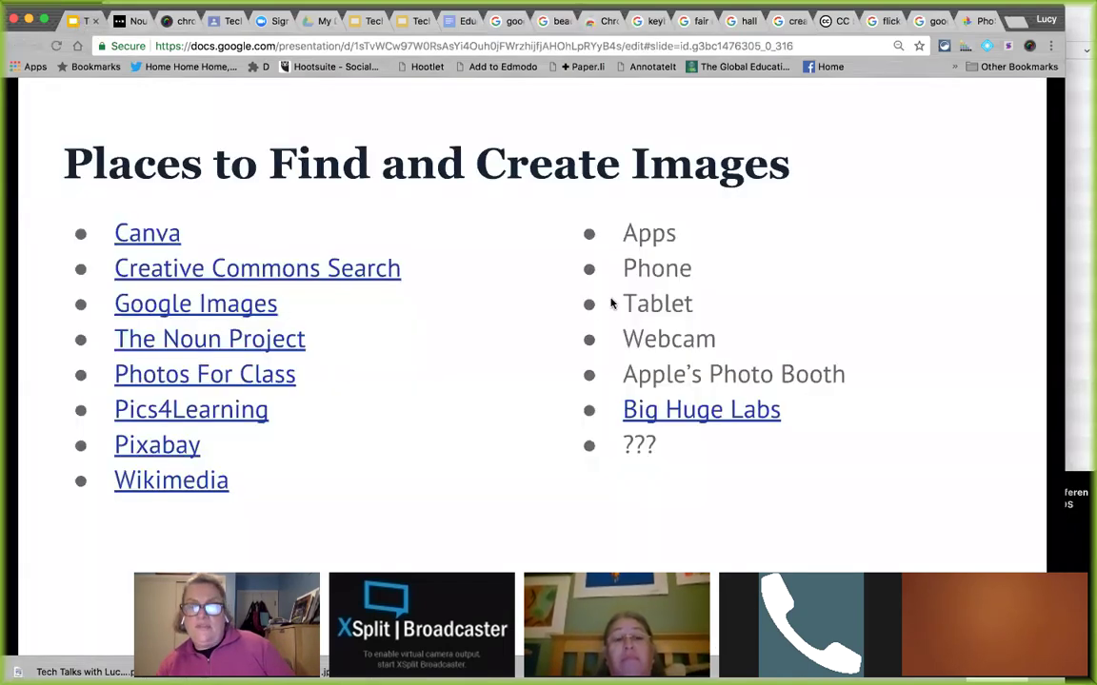
Step: Follow the slide's Big Huge Labs link, browse its list of photo toys and utilities, and open the Magazine Cover maker
left_click(697, 415)
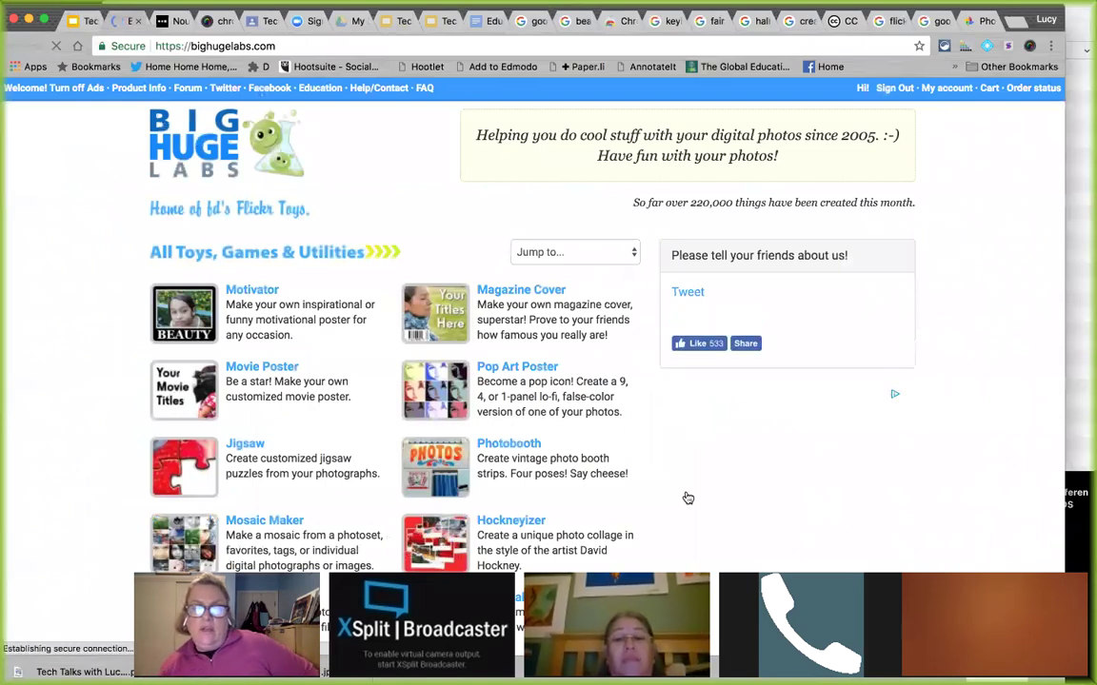
scroll(630, 509, "down", 1)
scroll(627, 510, "down", 4)
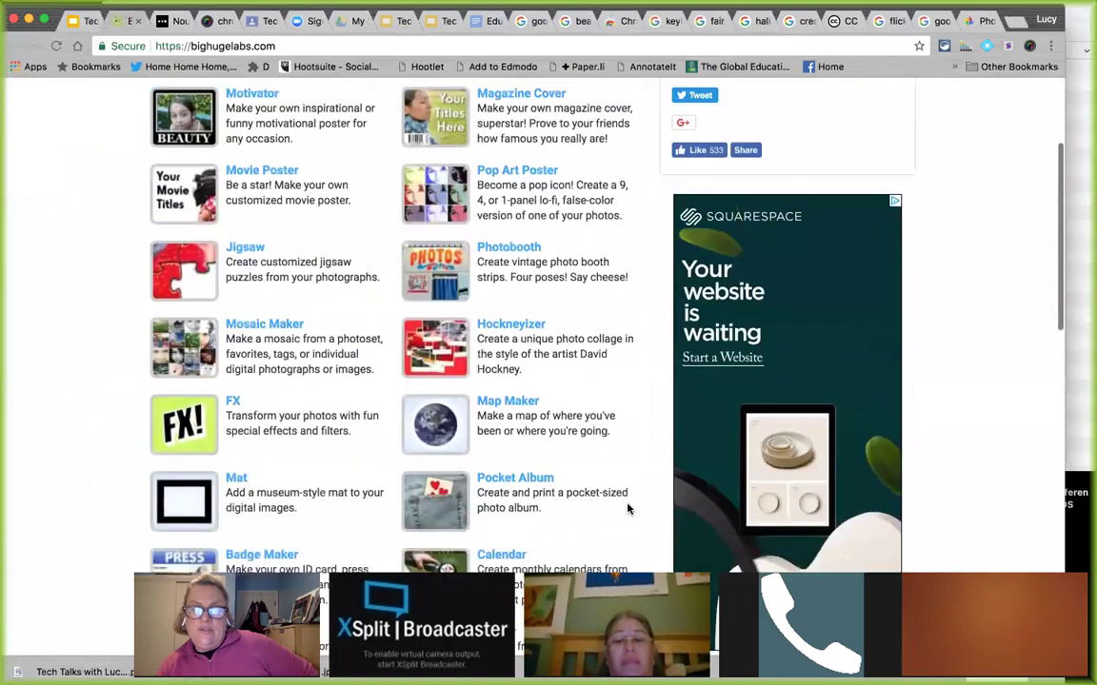
scroll(628, 509, "down", 2)
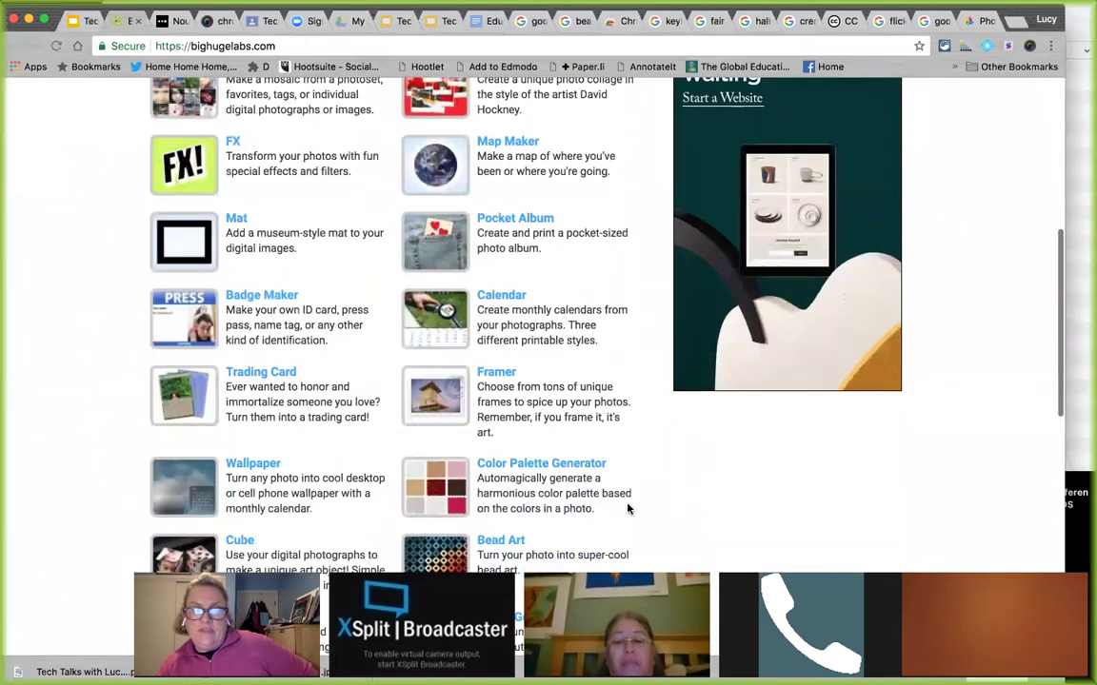
scroll(627, 509, "down", 2)
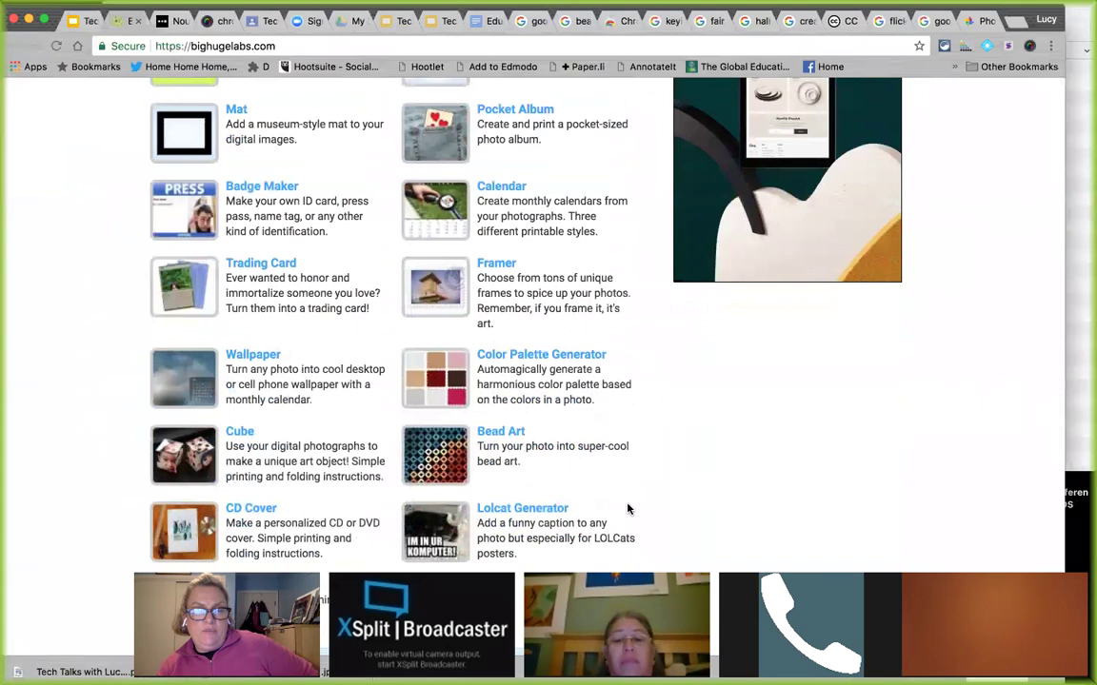
scroll(627, 509, "up", 5)
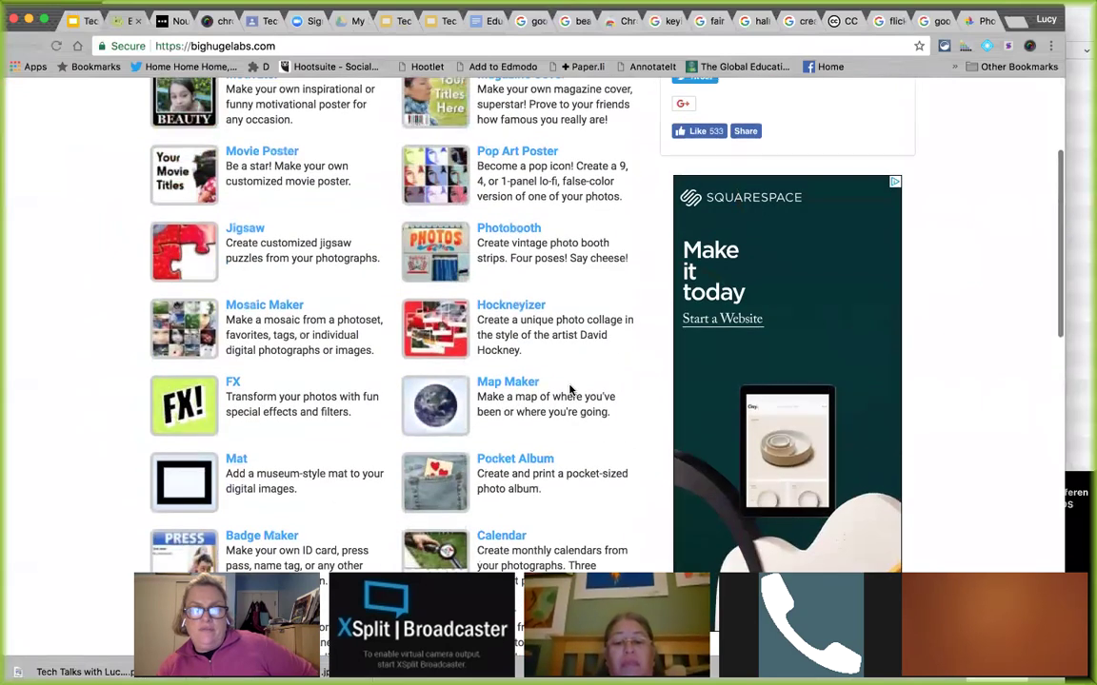
scroll(571, 391, "up", 2)
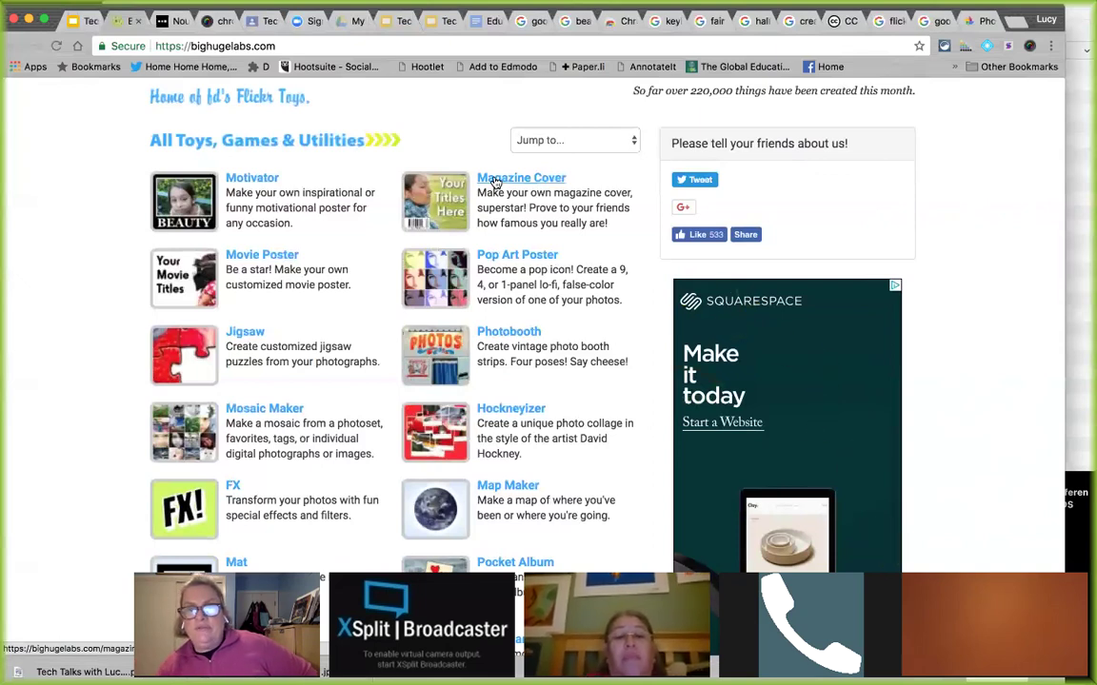
left_click(494, 182)
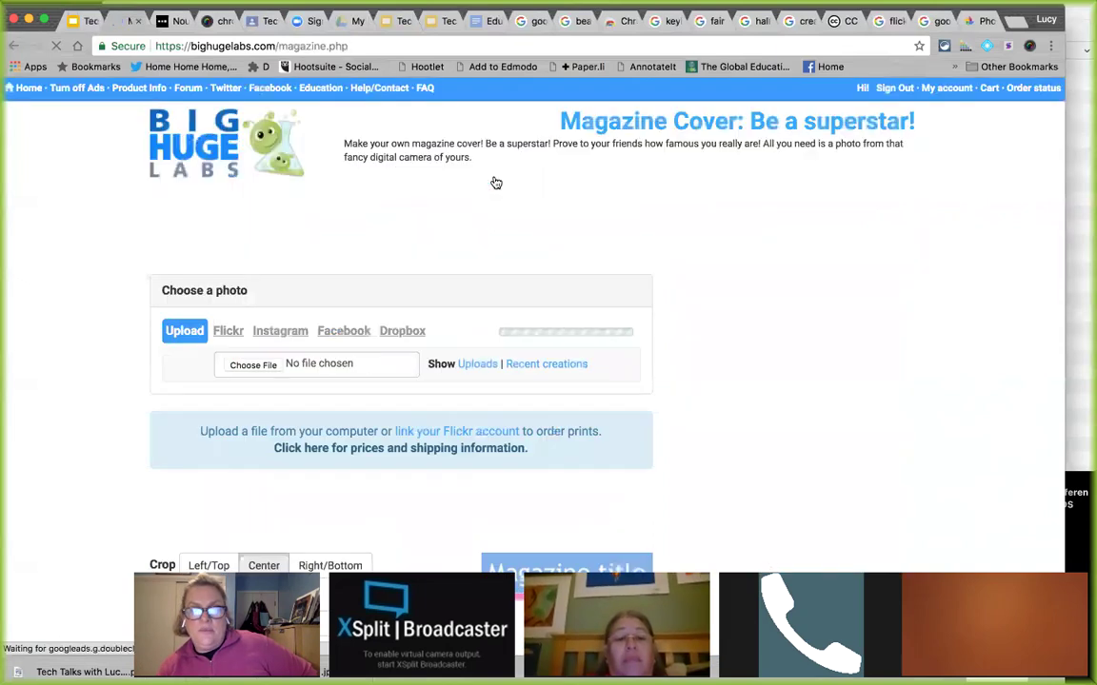
Step: Examine the Magazine Cover maker's photo source, layout, colour, font and cover text options
scroll(494, 245, "down", 5)
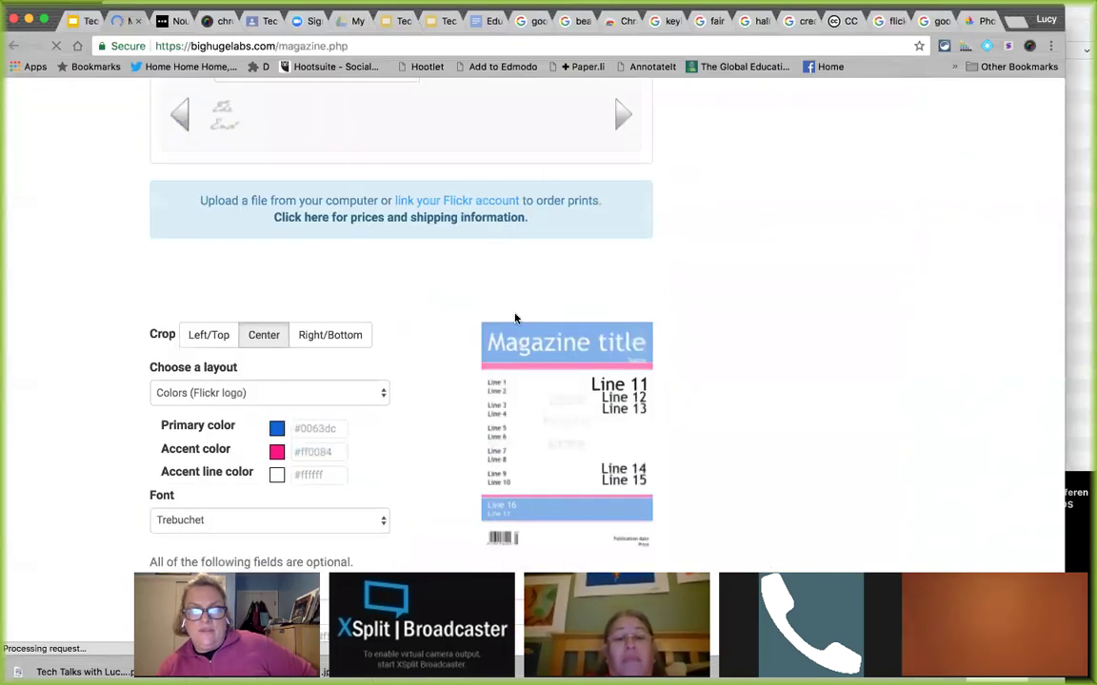
scroll(514, 318, "down", 5)
scroll(514, 318, "up", 3)
scroll(514, 318, "up", 1)
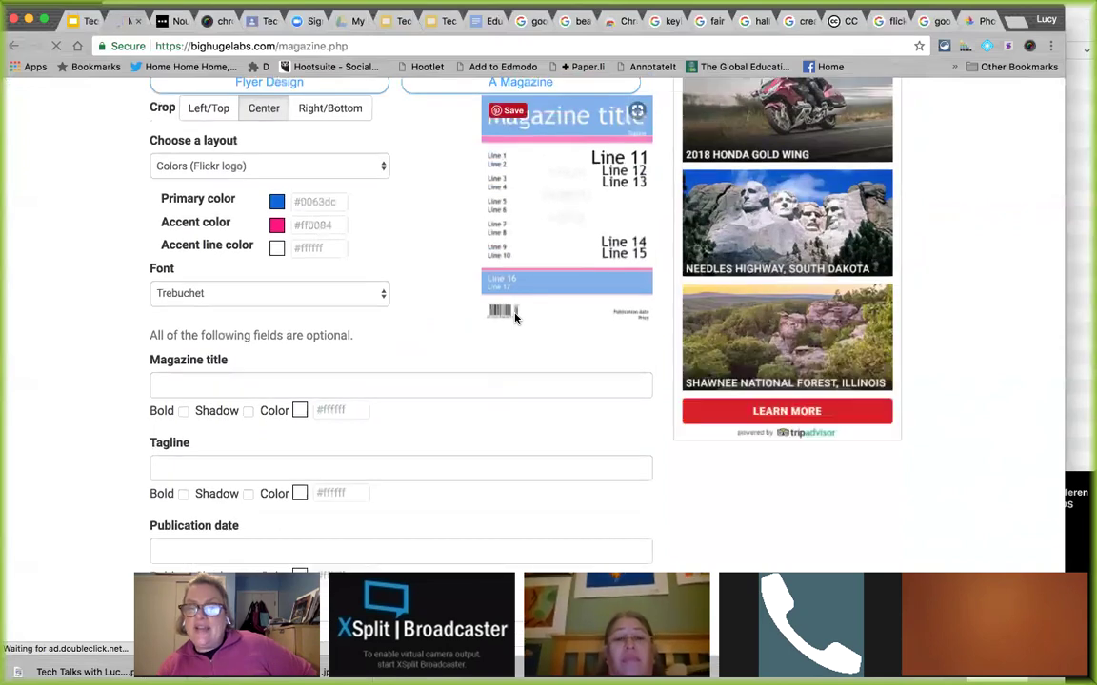
scroll(514, 318, "up", 2)
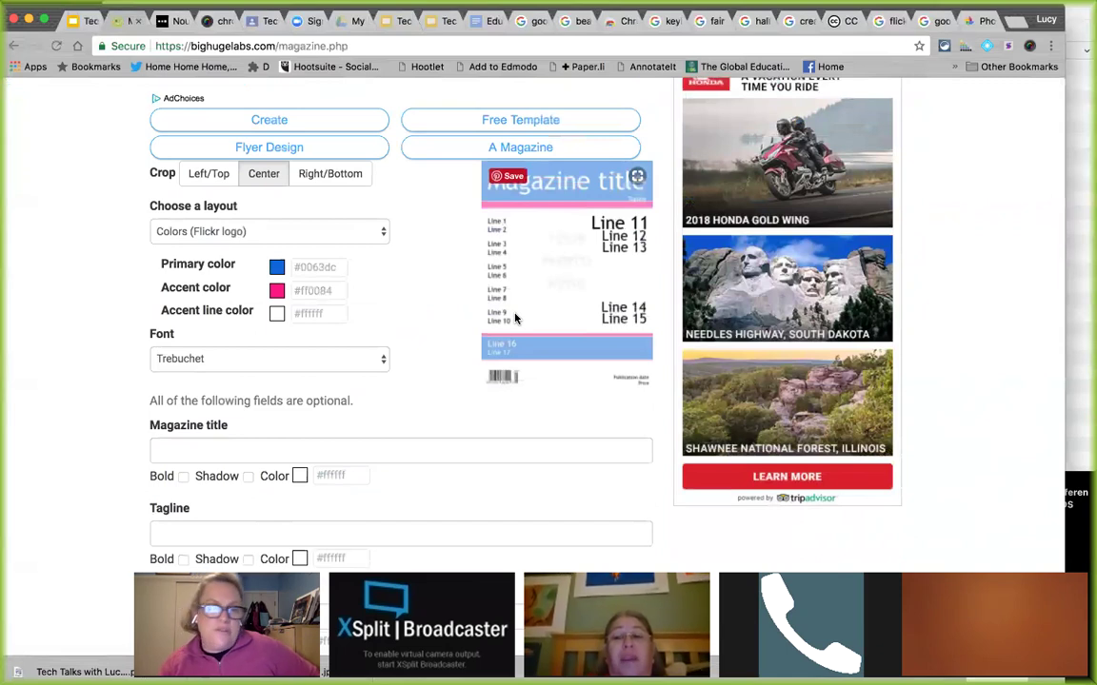
scroll(514, 318, "down", 10)
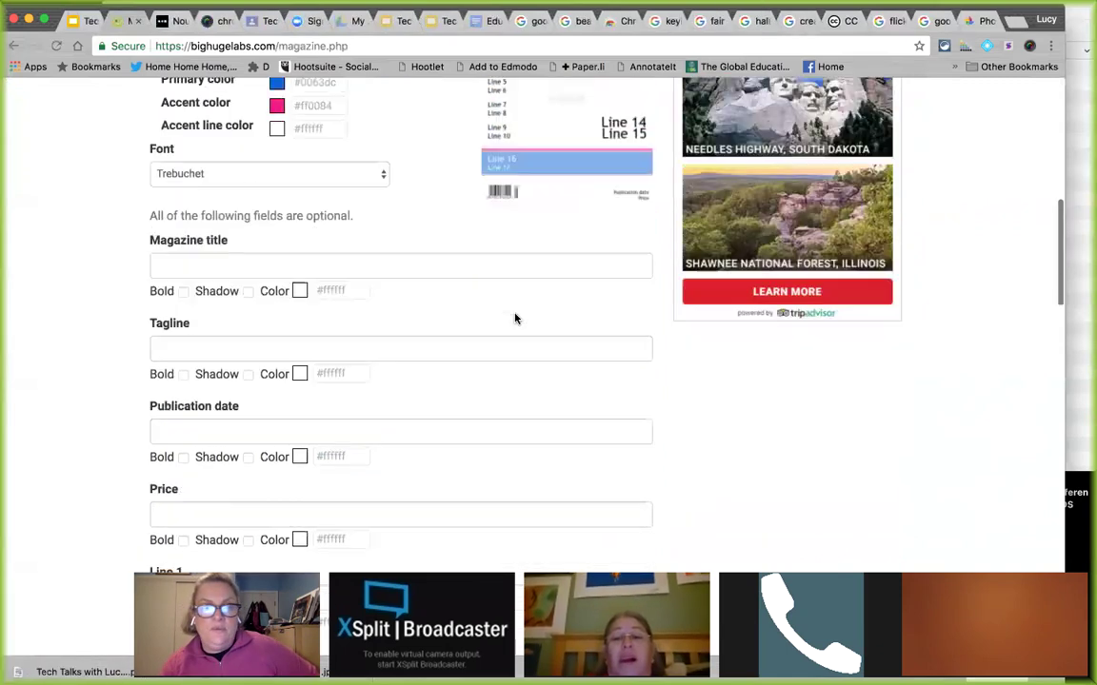
scroll(515, 318, "up", 18)
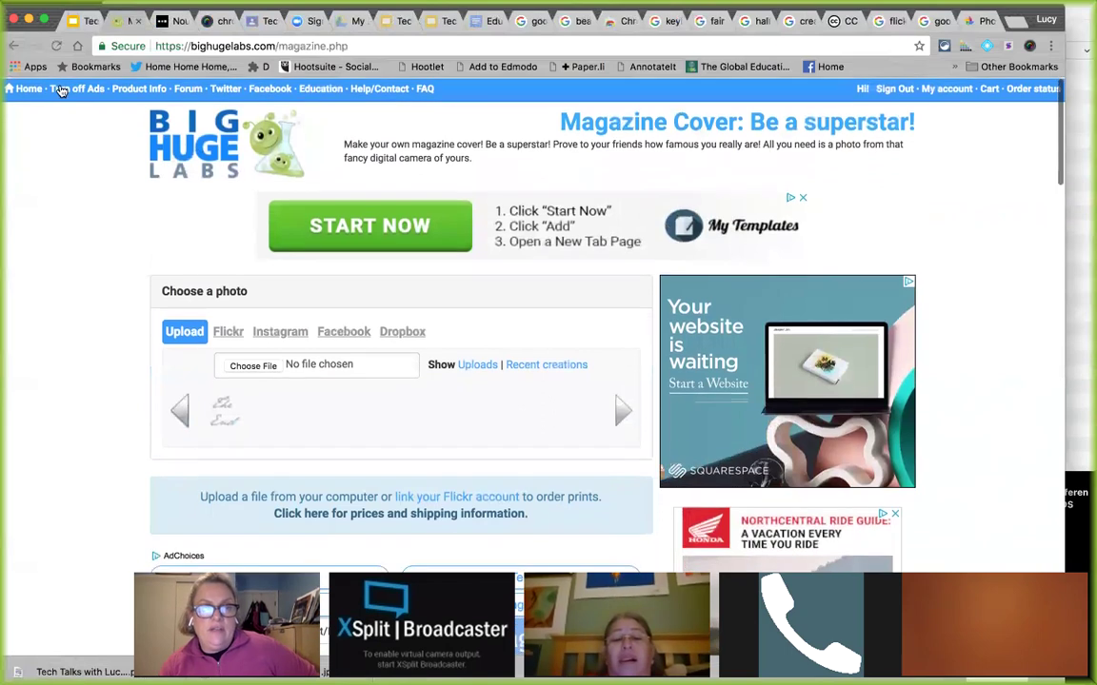
Step: Go back to the Big Huge Labs home page, look through its toys and utilities, and return to the slide of image sources
left_click(13, 46)
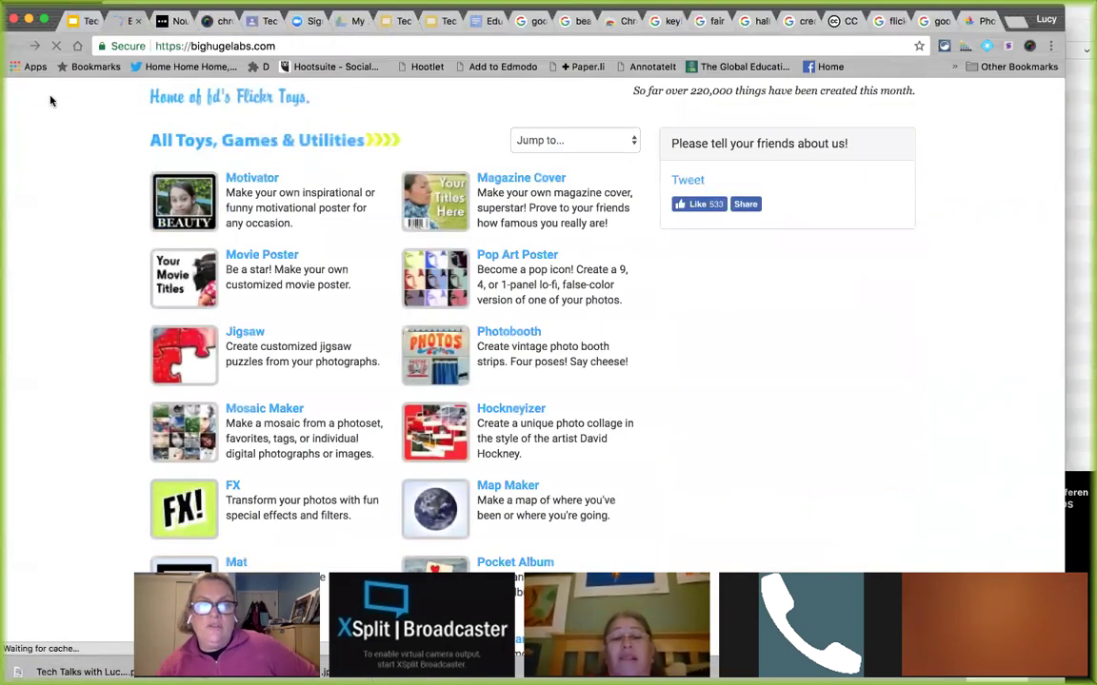
scroll(229, 192, "down", 3)
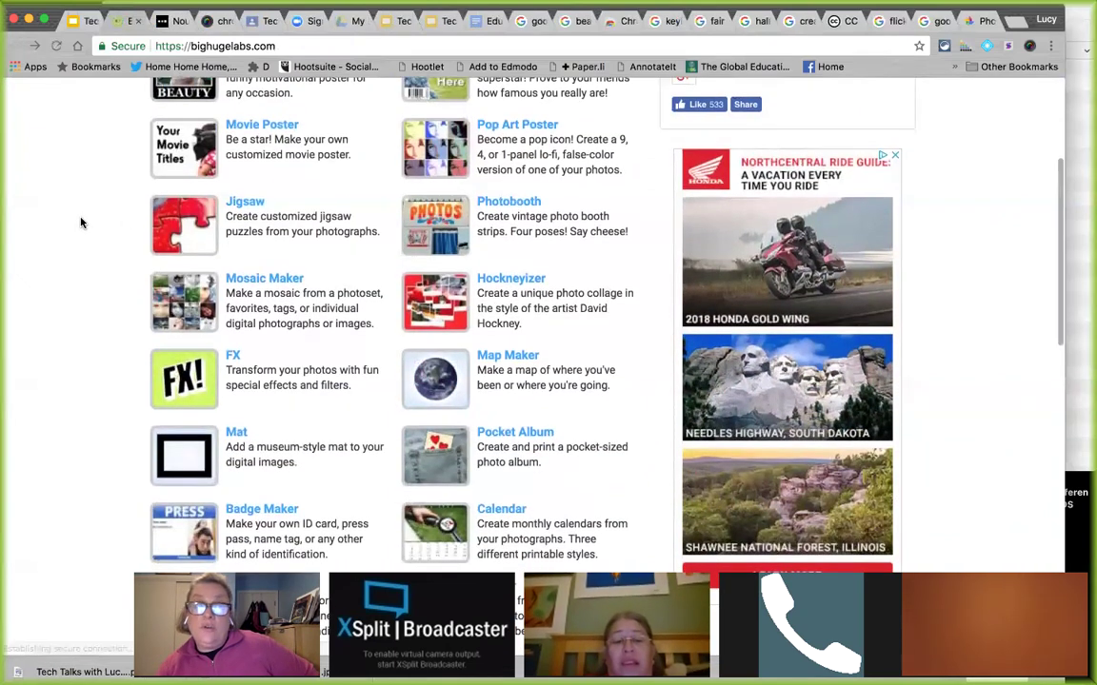
left_click(76, 20)
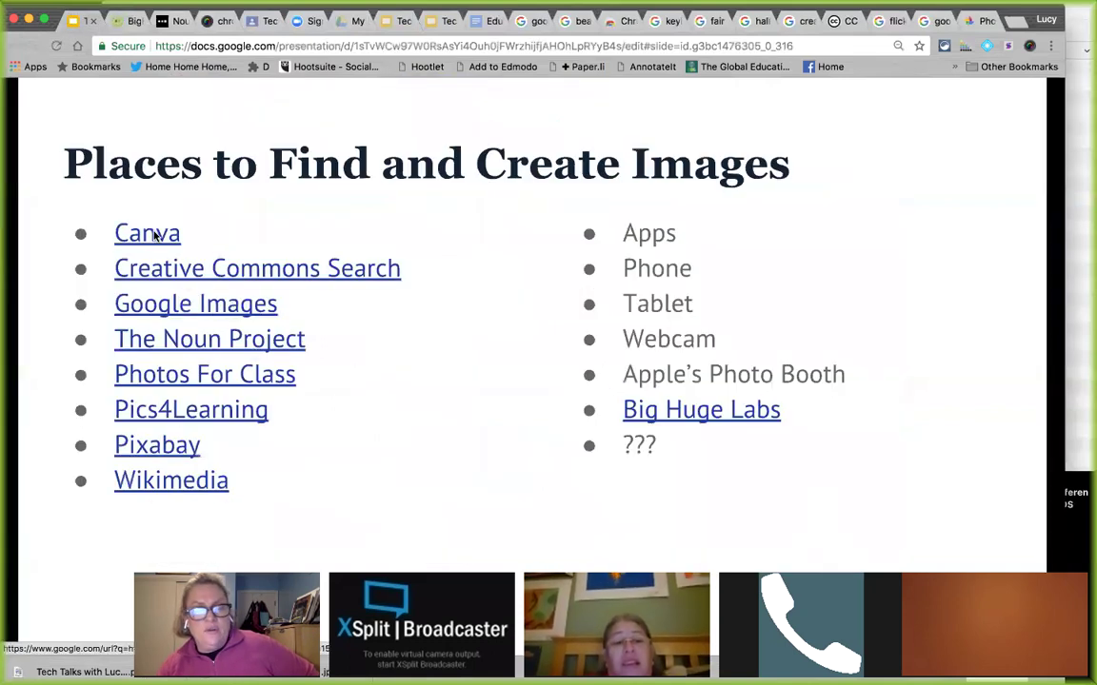
Step: Open the Canva home page in a new browser tab
key("super+t")
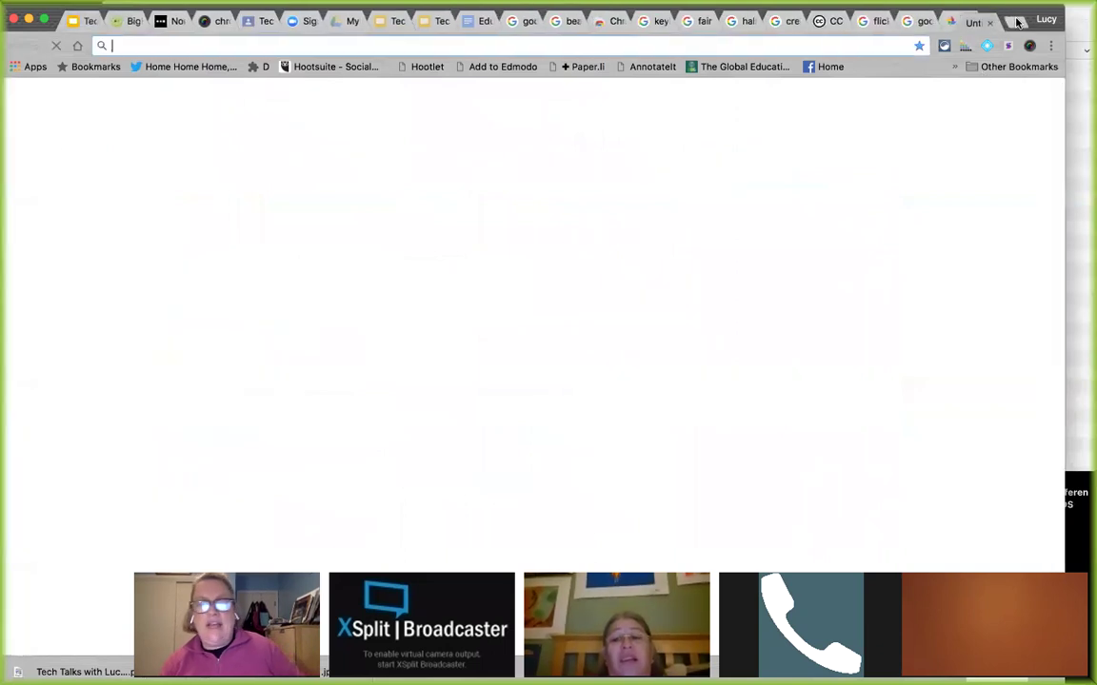
type("ca")
key("Return")
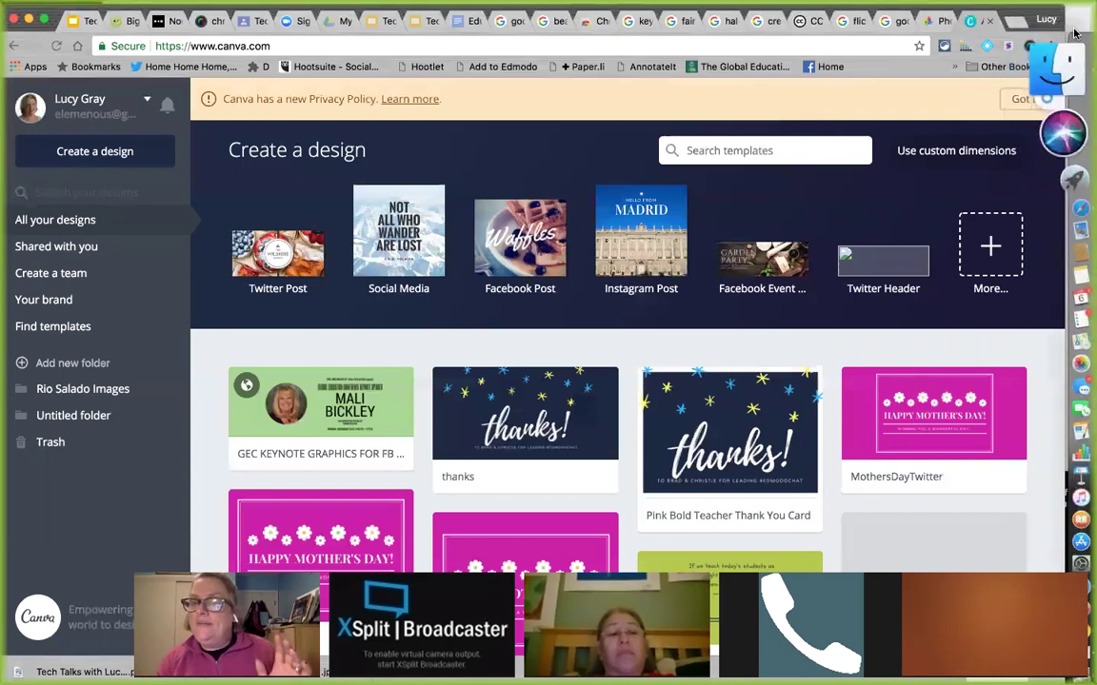
Step: Open the Canva for Education page in another new browser tab
left_click(1019, 20)
type("e")
key("BackSpace")
key("BackSpace")
type("canva f")
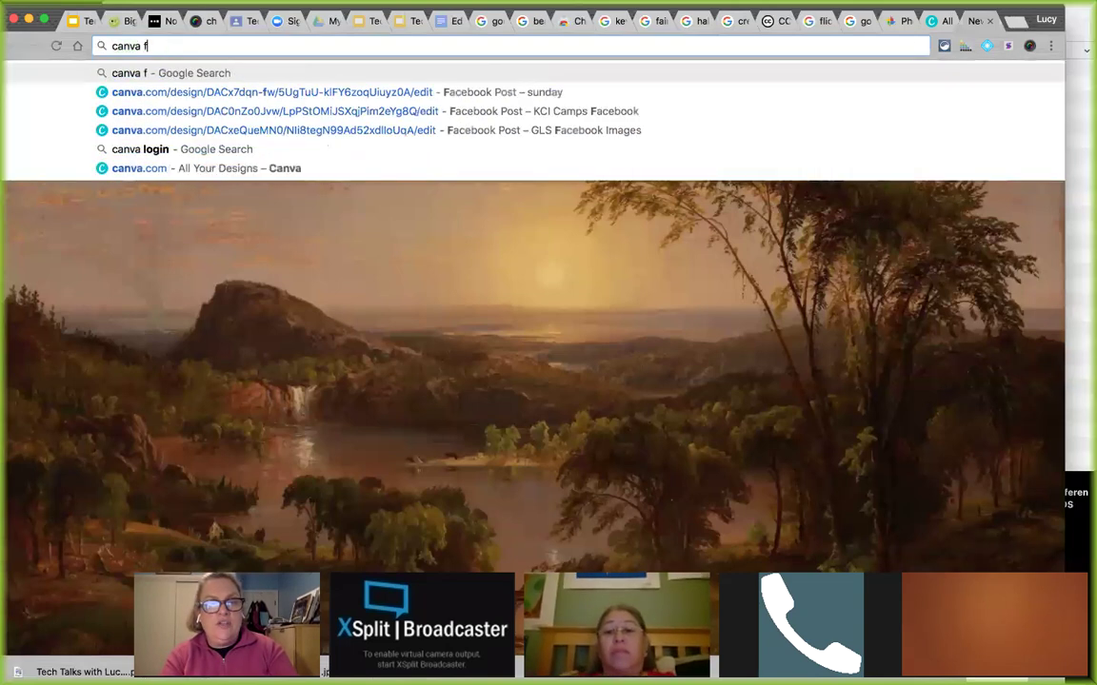
key("BackSpace")
key("BackSpace")
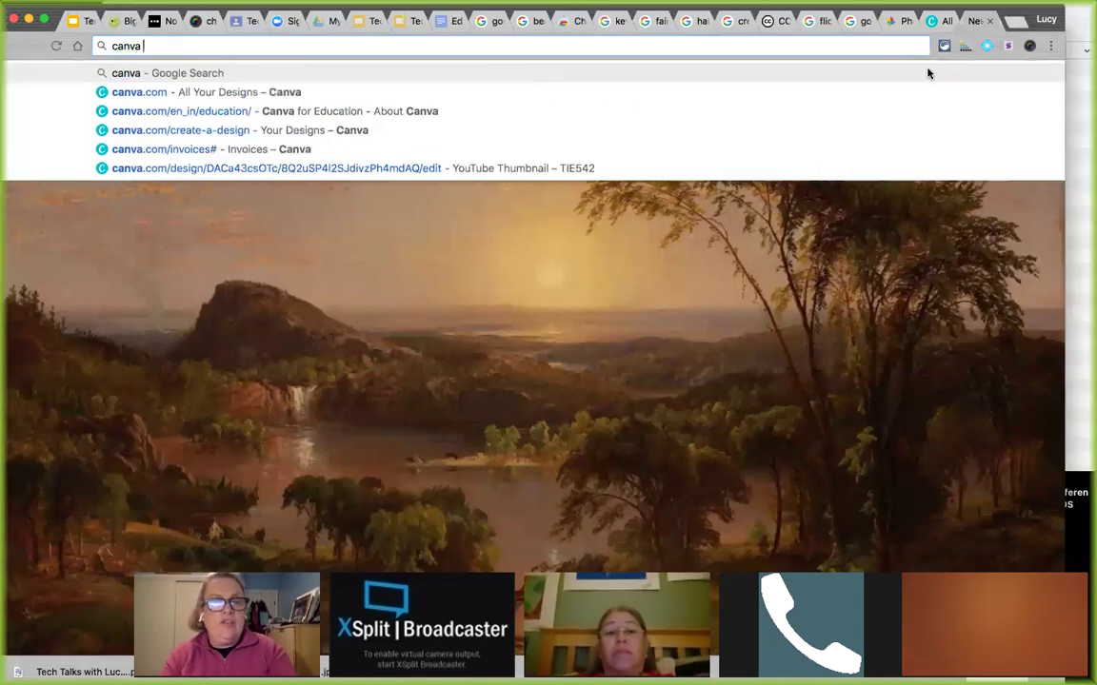
left_click(478, 114)
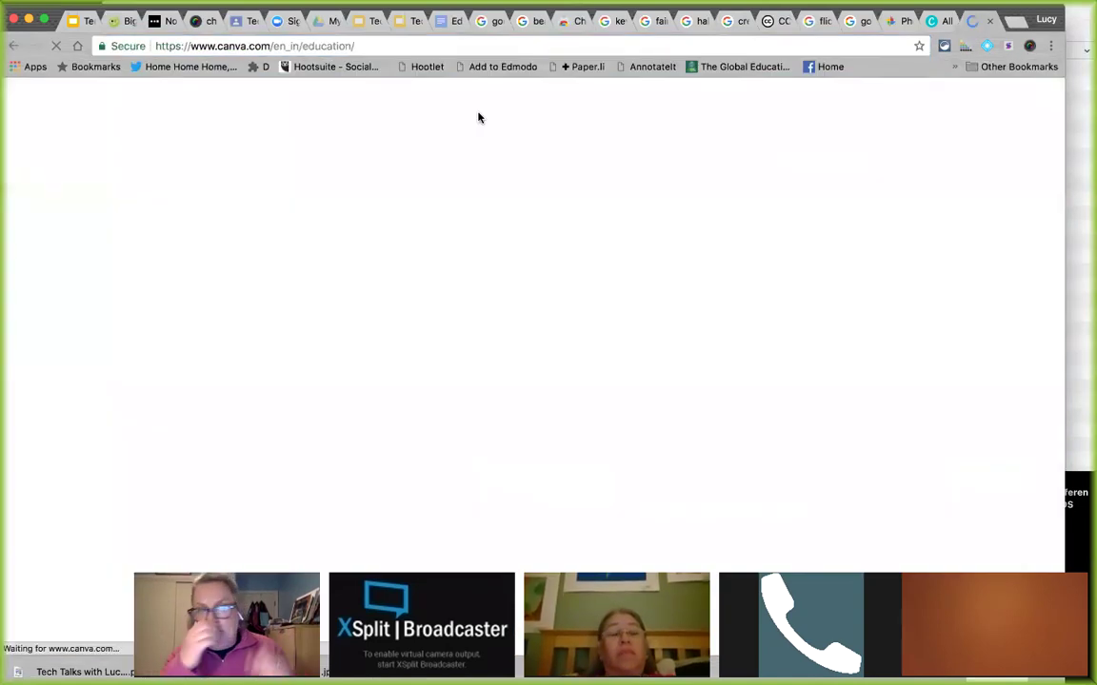
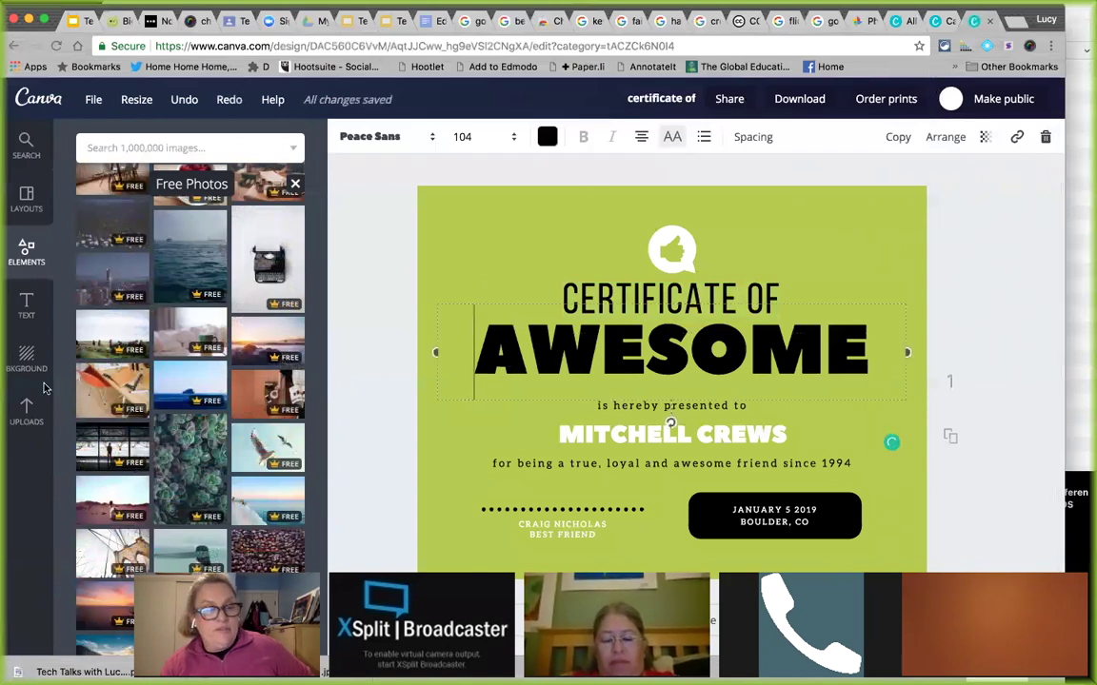
Step: Place the uploaded portrait of the man in the dark shirt in the certificate's upper-left corner and shrink it to clear the "Certificate of" heading
left_click(26, 411)
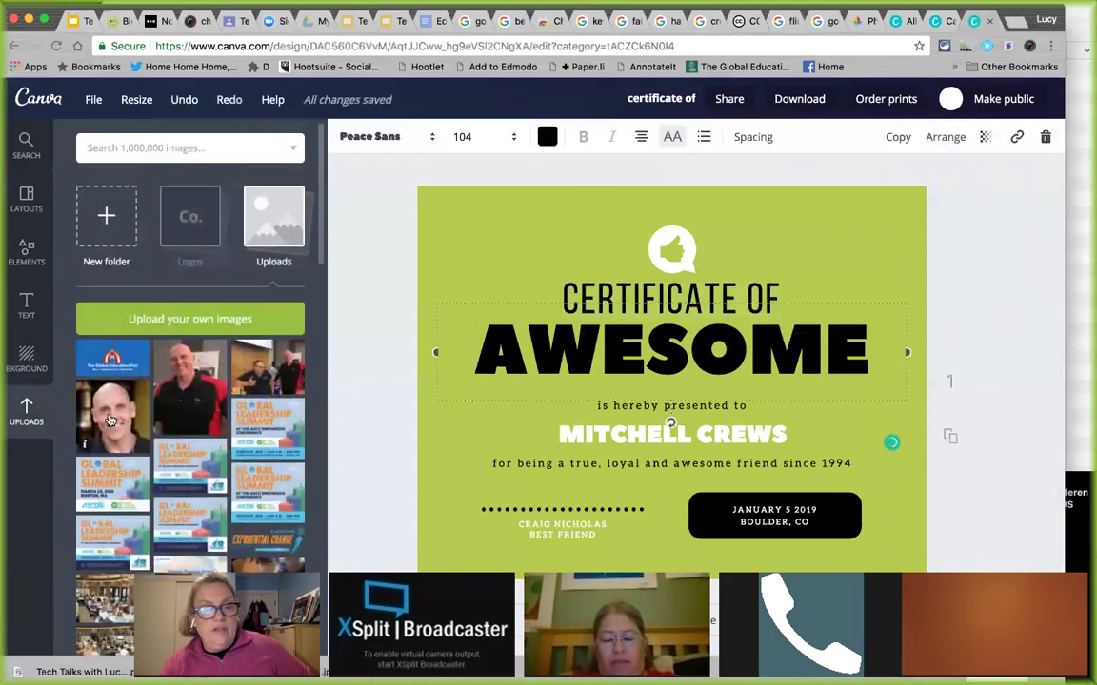
left_click_drag(112, 416, 505, 279)
left_click(510, 286)
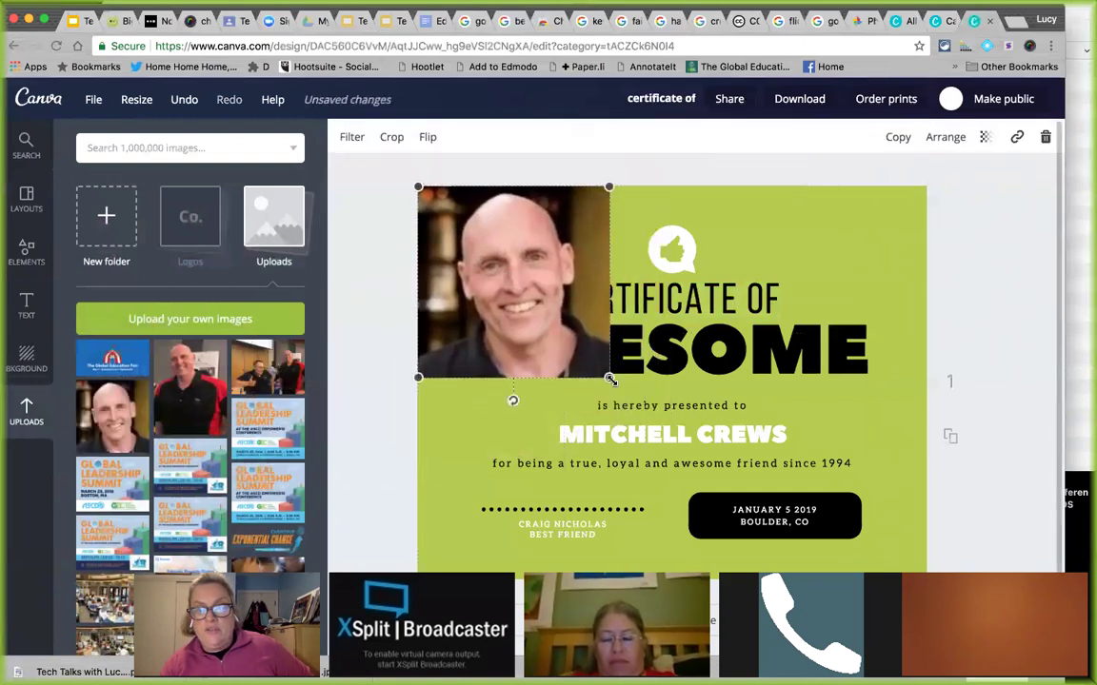
left_click_drag(609, 378, 550, 319)
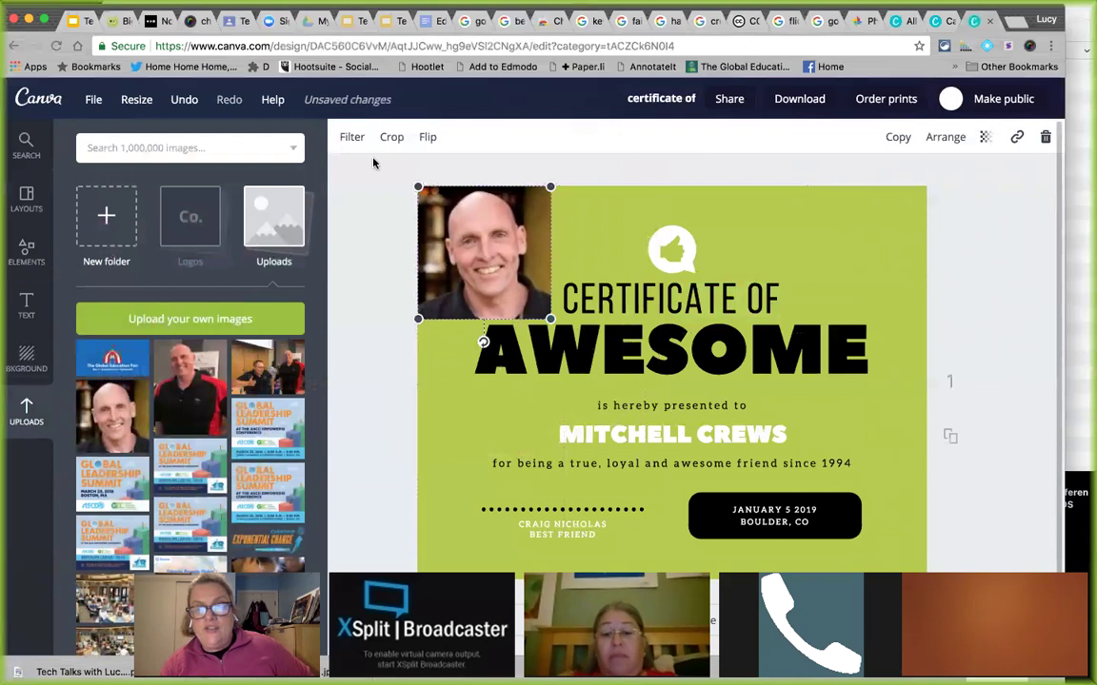
Step: Apply the Drama filter to the portrait on the certificate
left_click(352, 138)
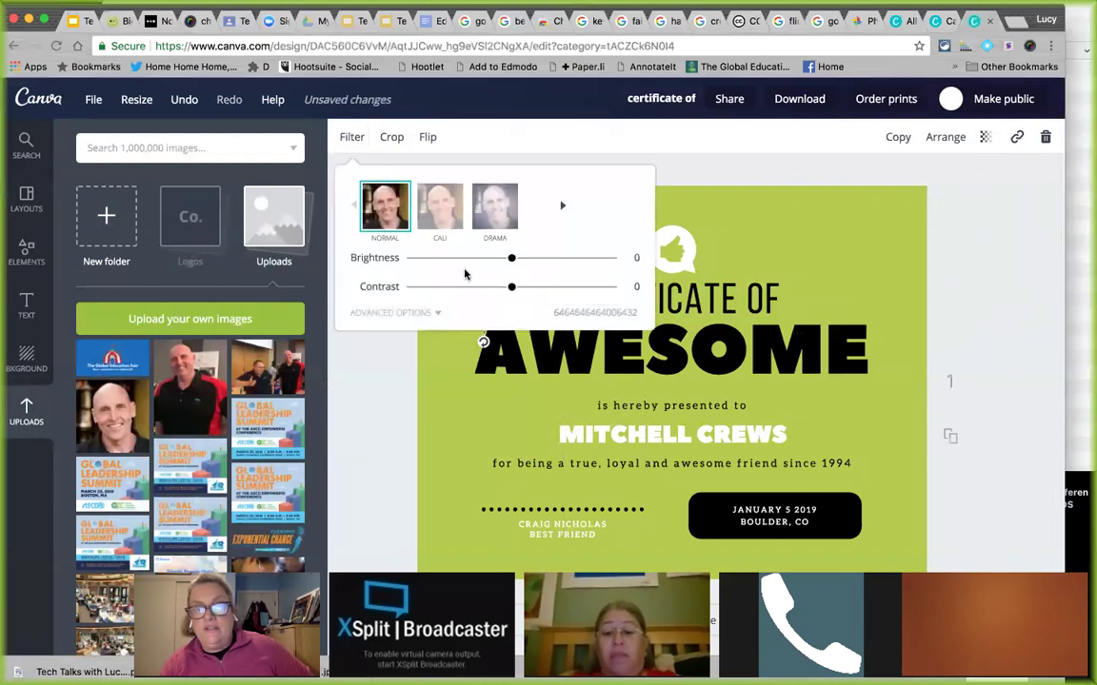
left_click(508, 219)
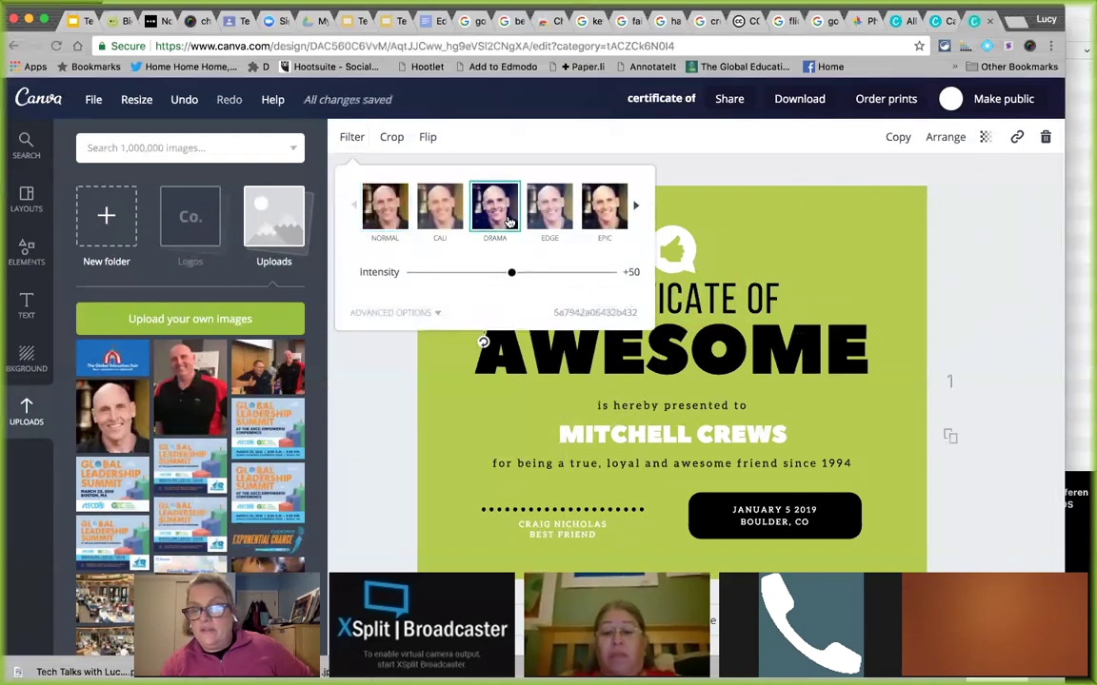
left_click(693, 222)
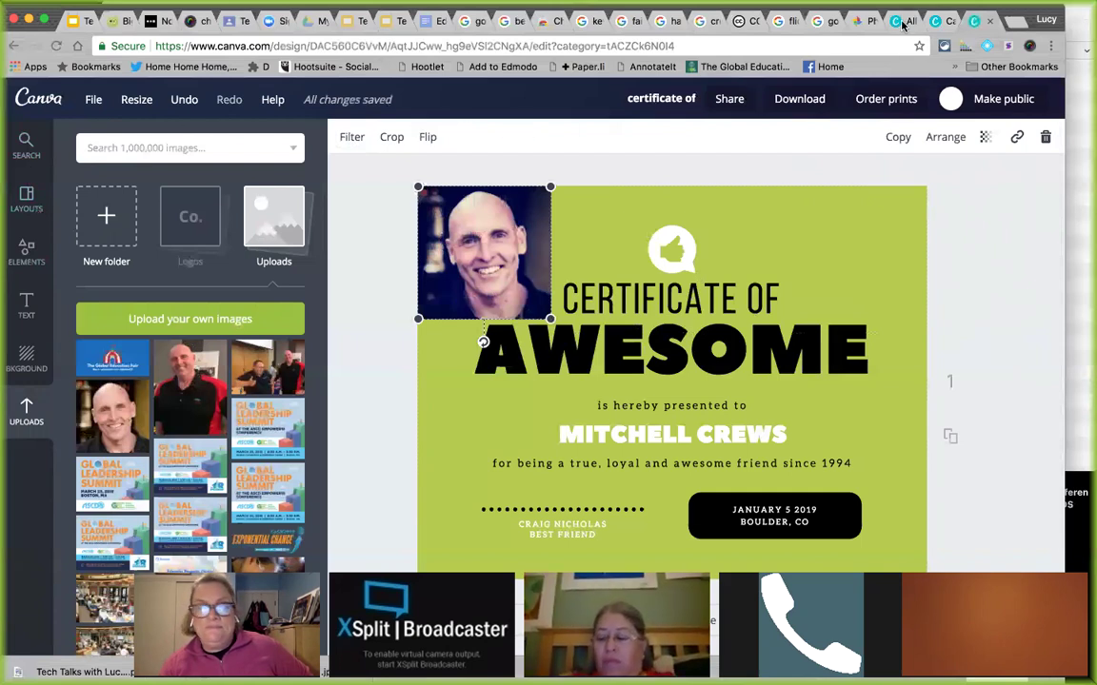
Step: Return to the Canva home page and look through all saved designs, from social media graphics and event banners to badges and certificates
left_click(814, 20)
scroll(683, 337, "down", 2)
scroll(683, 336, "down", 15)
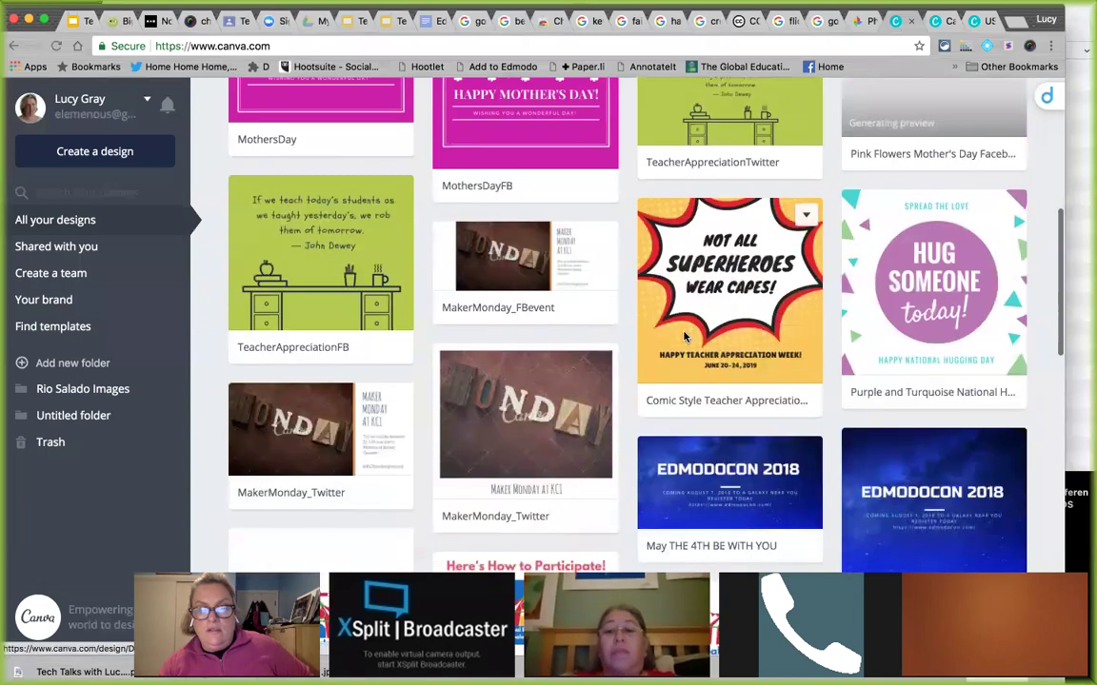
scroll(684, 336, "down", 5)
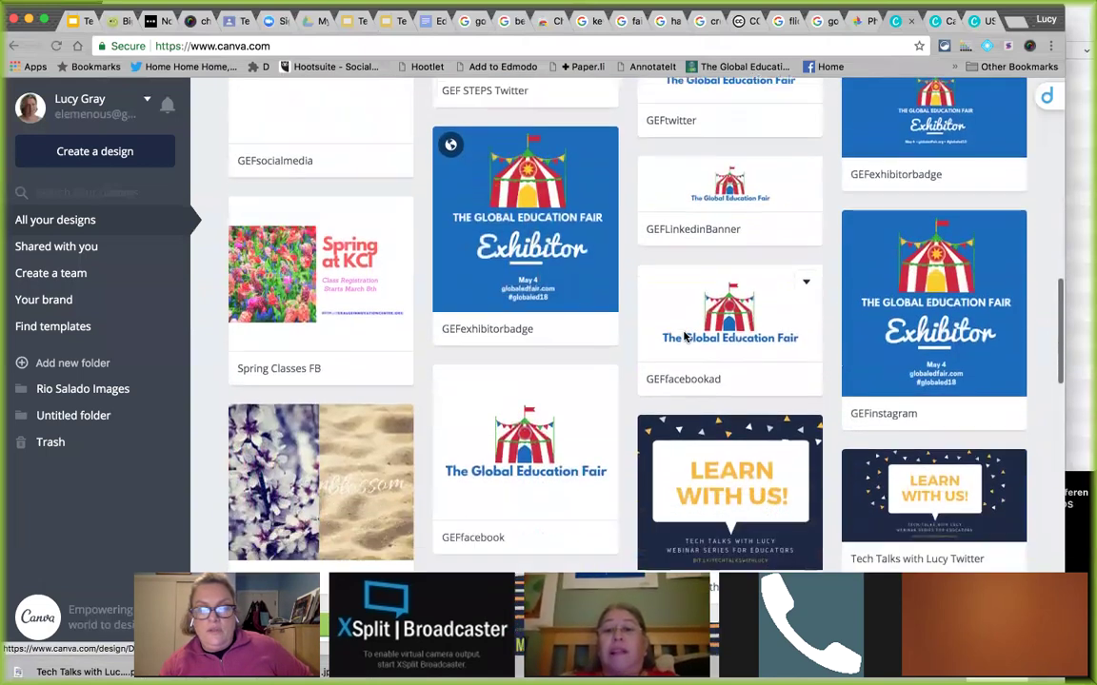
scroll(684, 336, "up", 3)
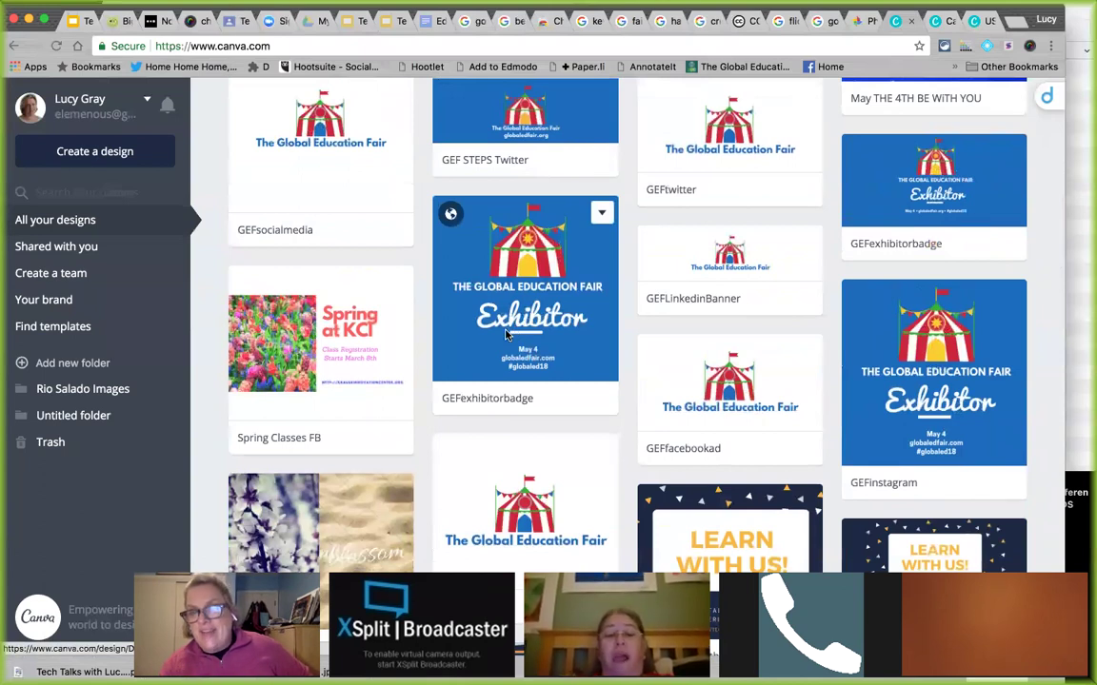
scroll(505, 341, "down", 18)
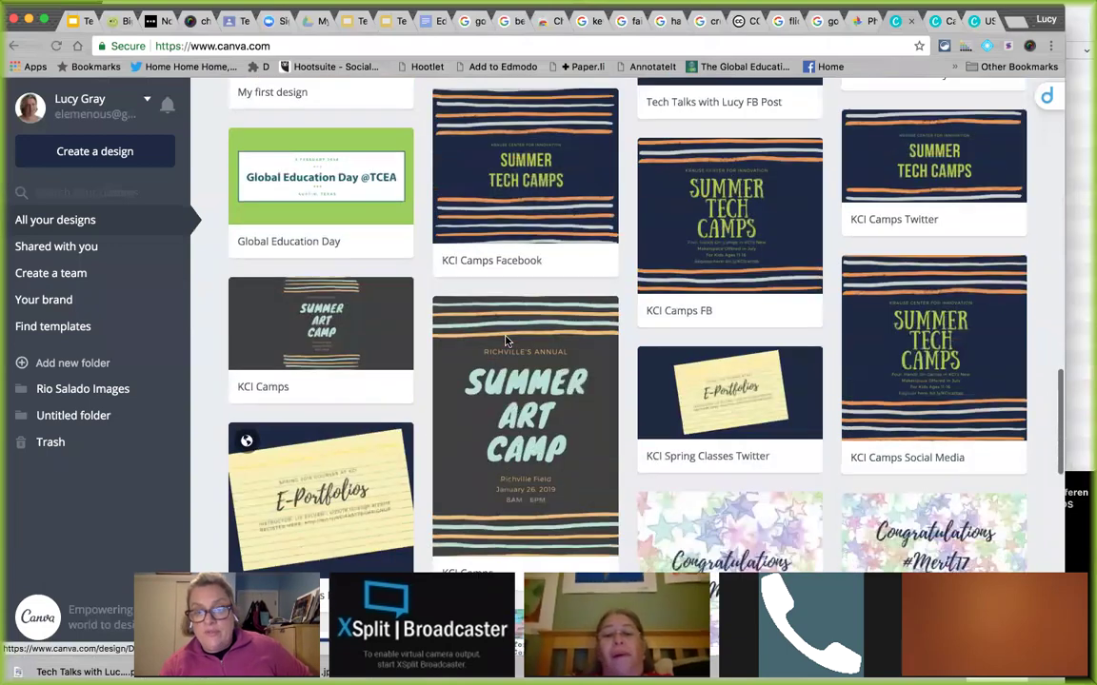
scroll(505, 341, "up", 2)
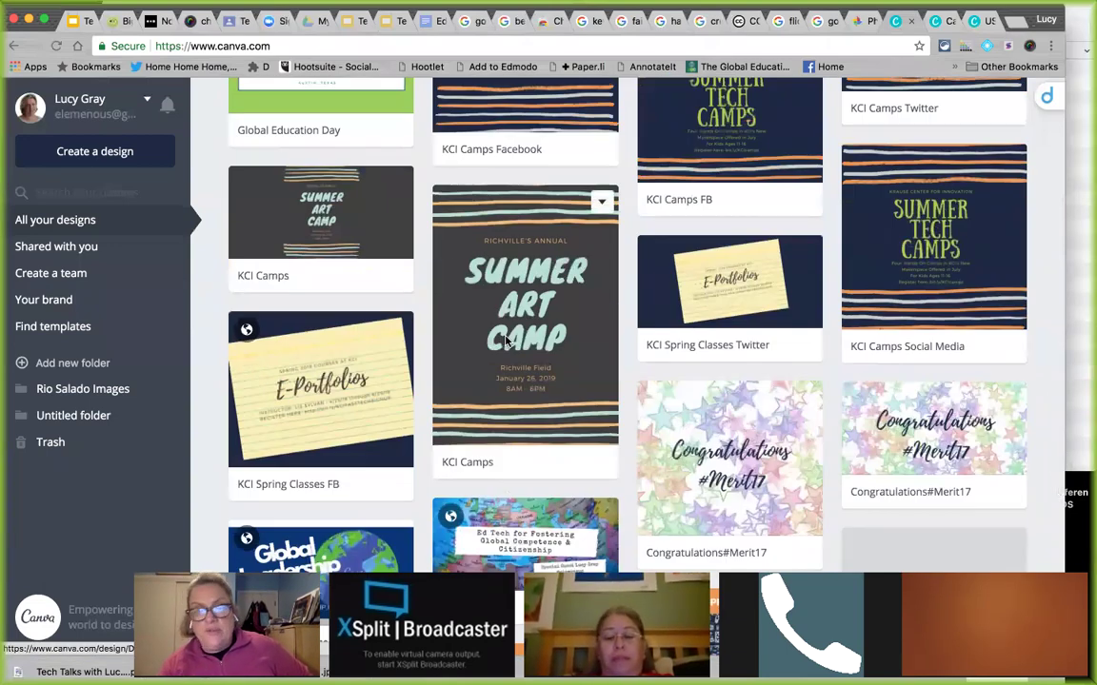
scroll(505, 340, "down", 10)
scroll(506, 340, "down", 8)
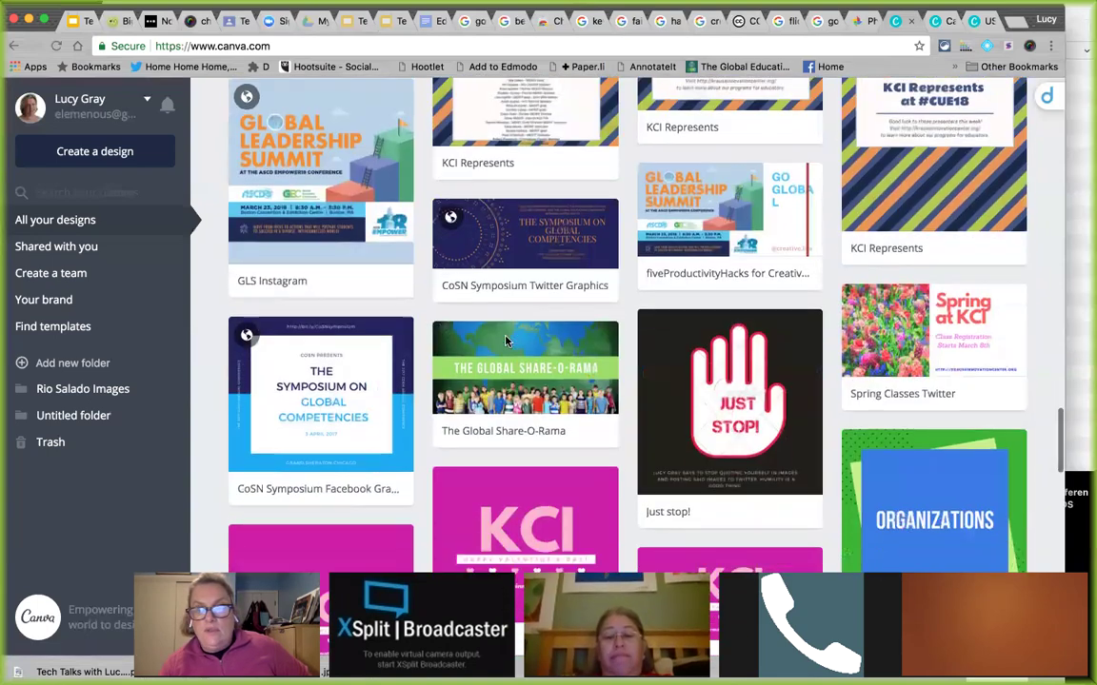
scroll(505, 341, "down", 12)
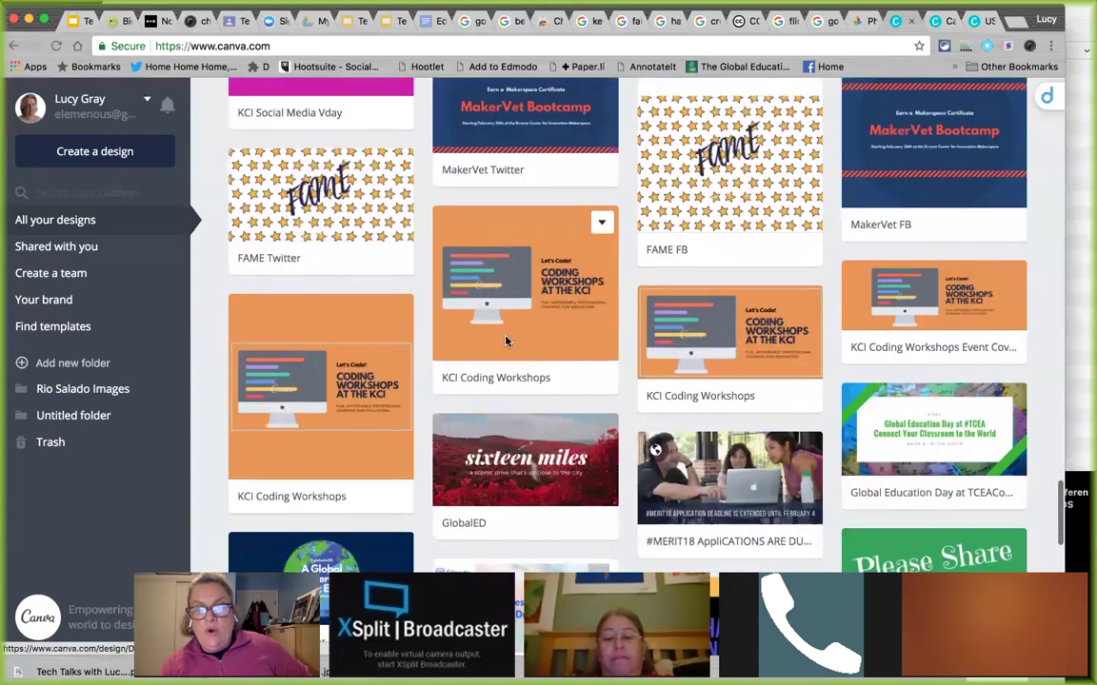
scroll(361, 379, "down", 8)
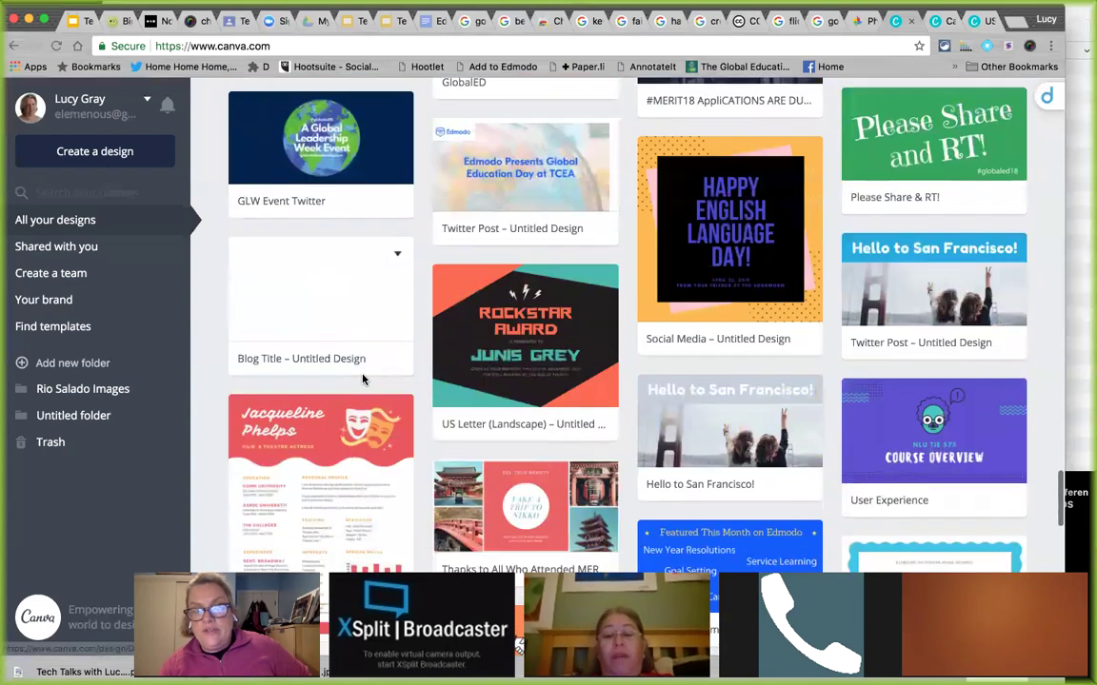
scroll(362, 379, "down", 1)
scroll(362, 379, "down", 4)
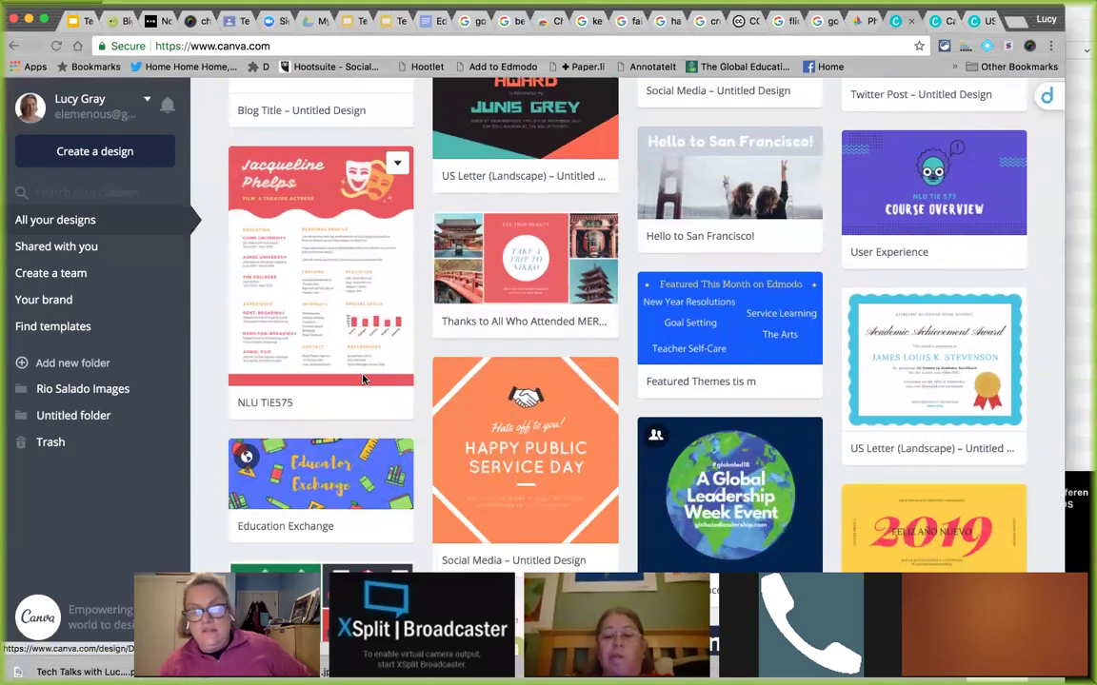
scroll(362, 379, "down", 7)
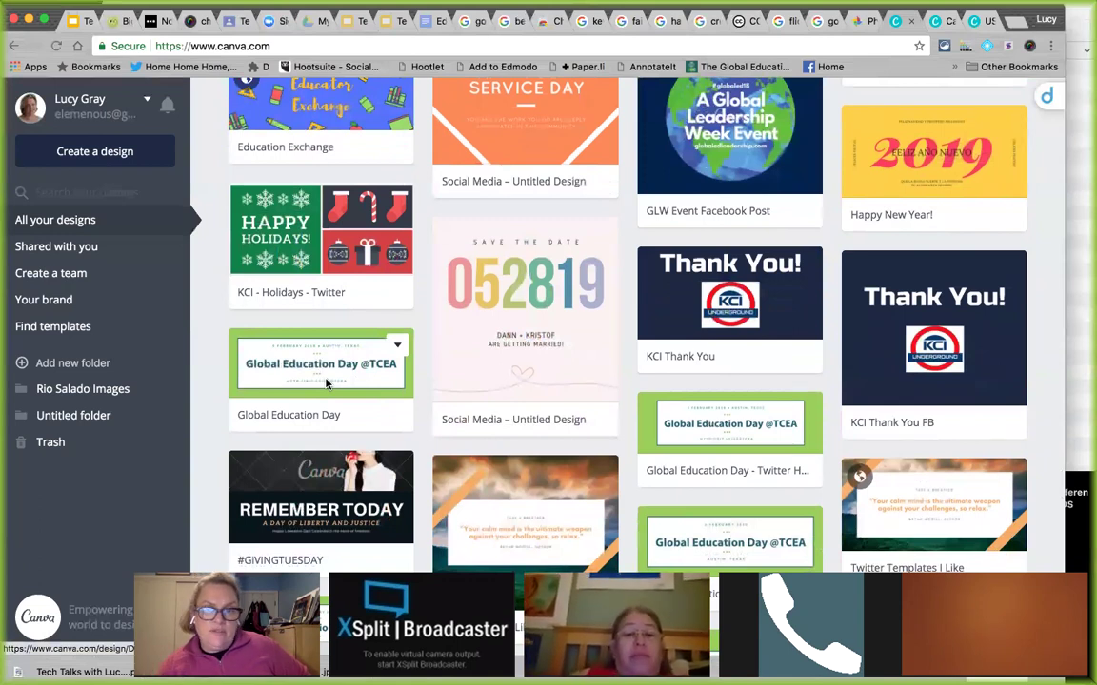
scroll(325, 382, "down", 4)
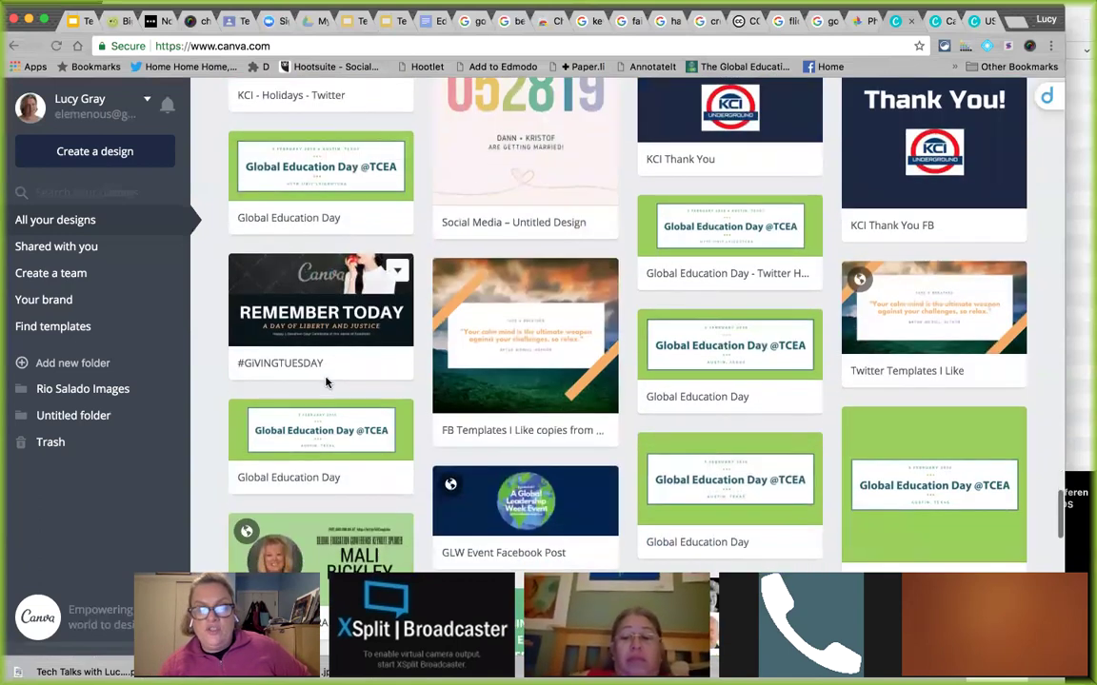
scroll(326, 383, "down", 3)
scroll(325, 383, "down", 6)
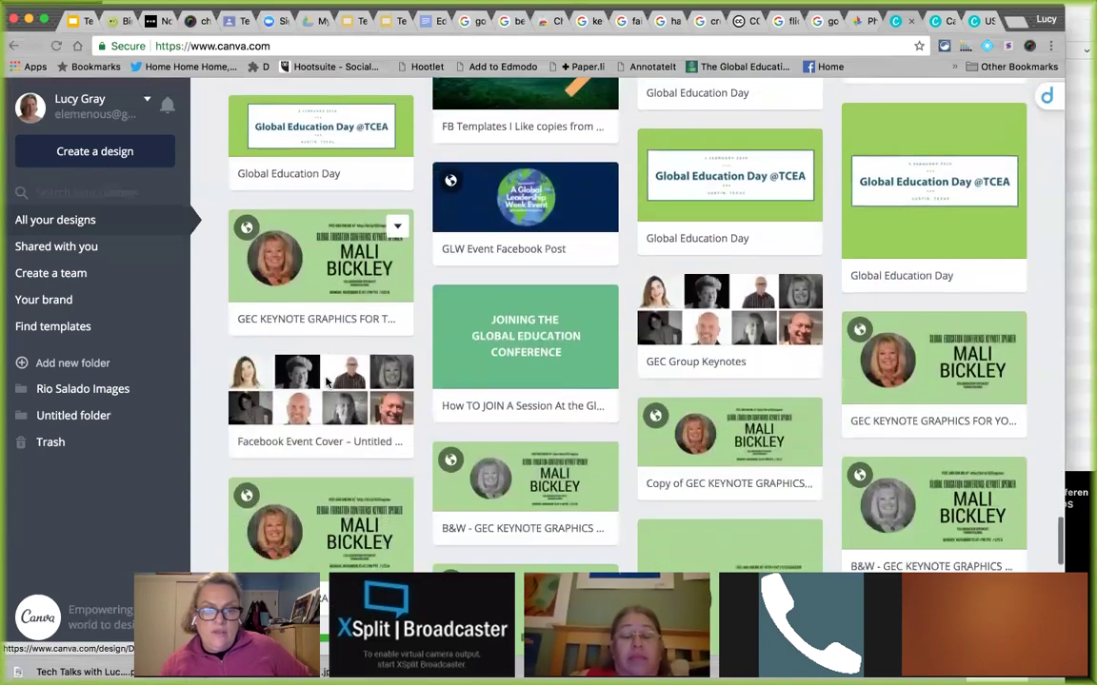
scroll(325, 383, "down", 10)
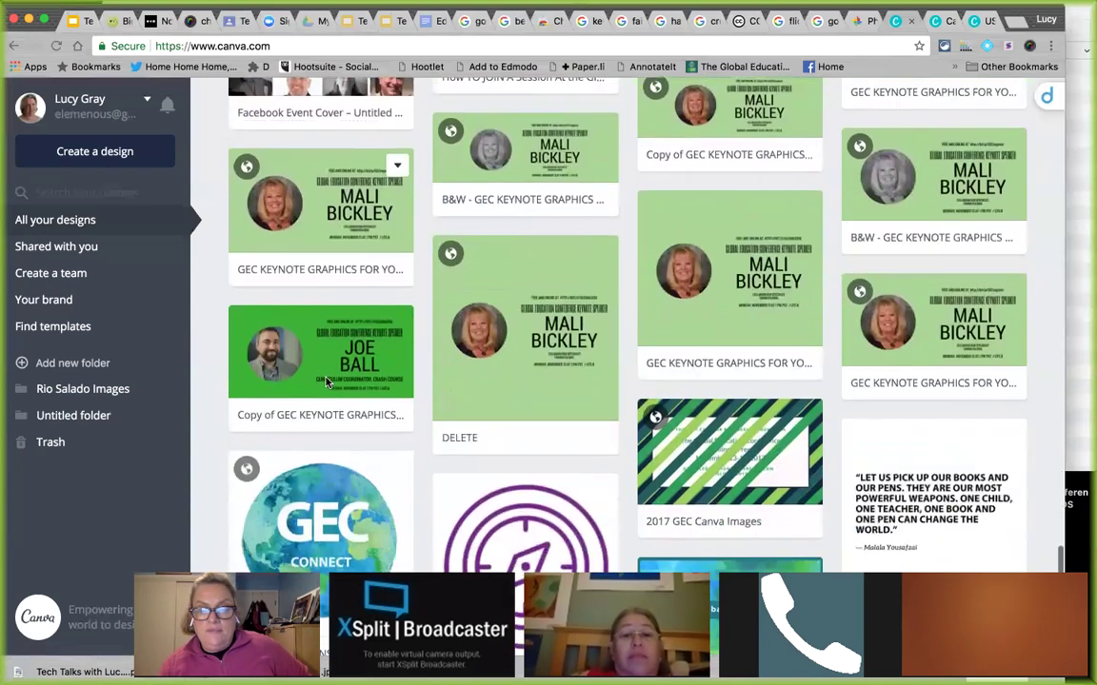
scroll(326, 383, "down", 12)
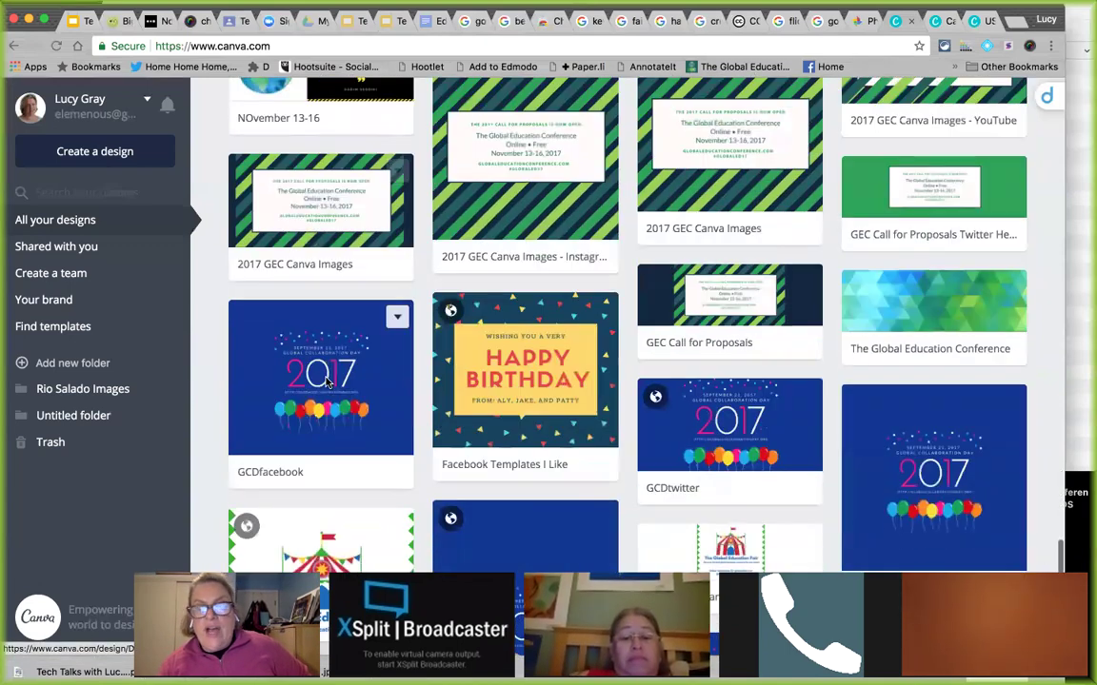
scroll(326, 383, "down", 4)
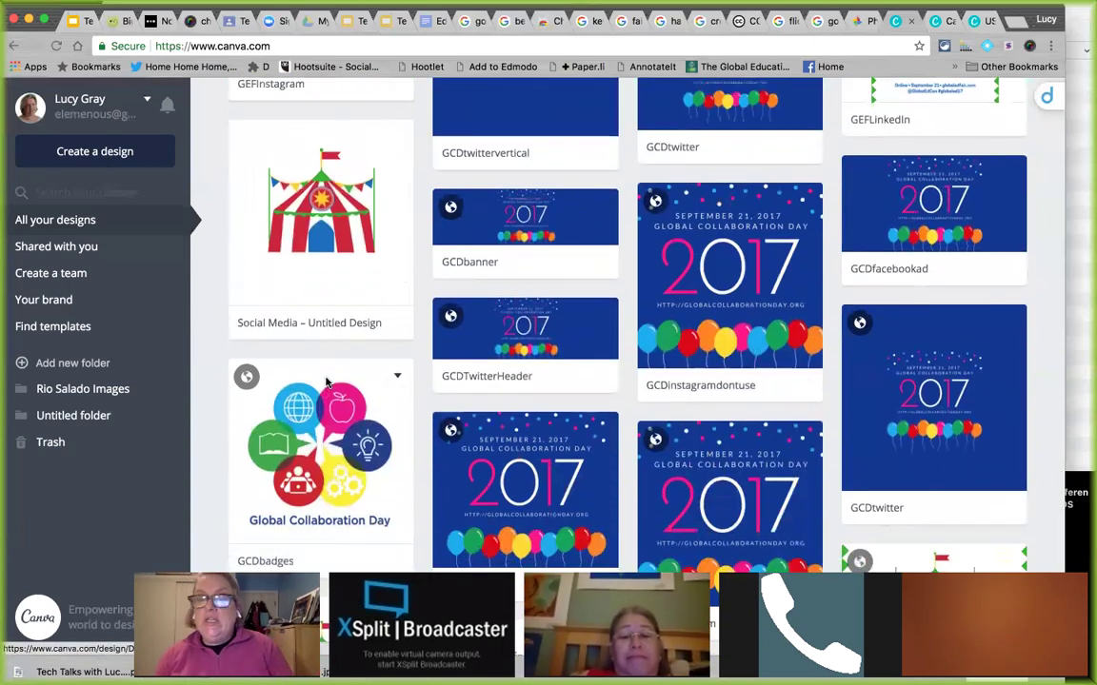
Step: Look through the older saved designs, including the SxSWedu, TIE542 and Global Education Fair graphics
scroll(325, 382, "down", 20)
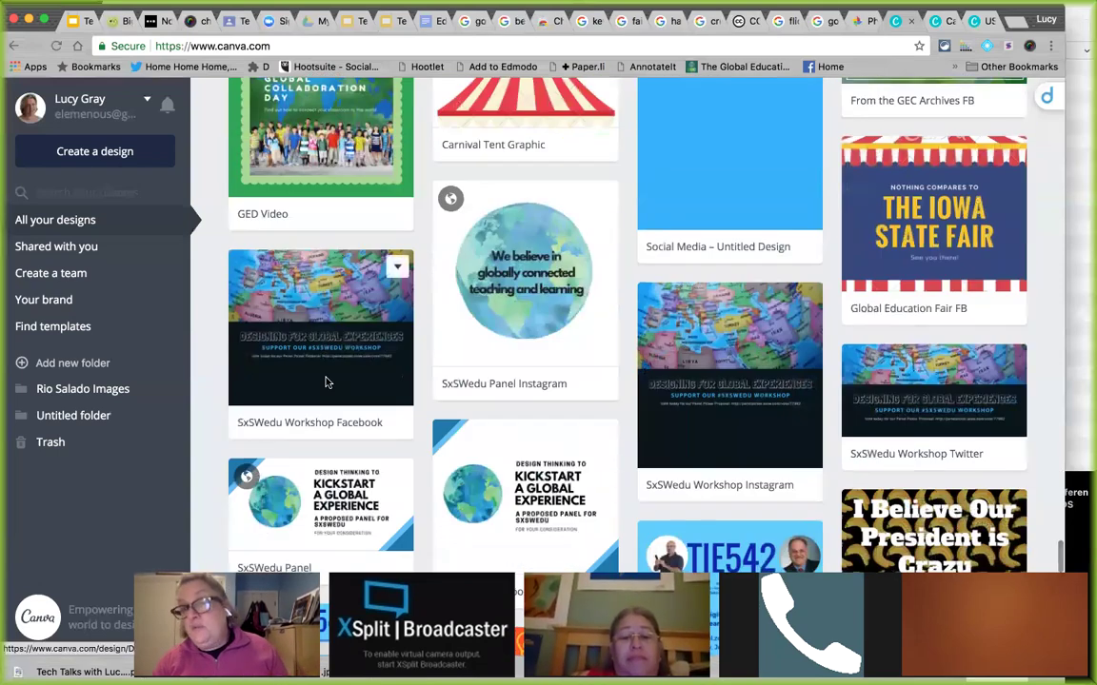
scroll(325, 382, "down", 10)
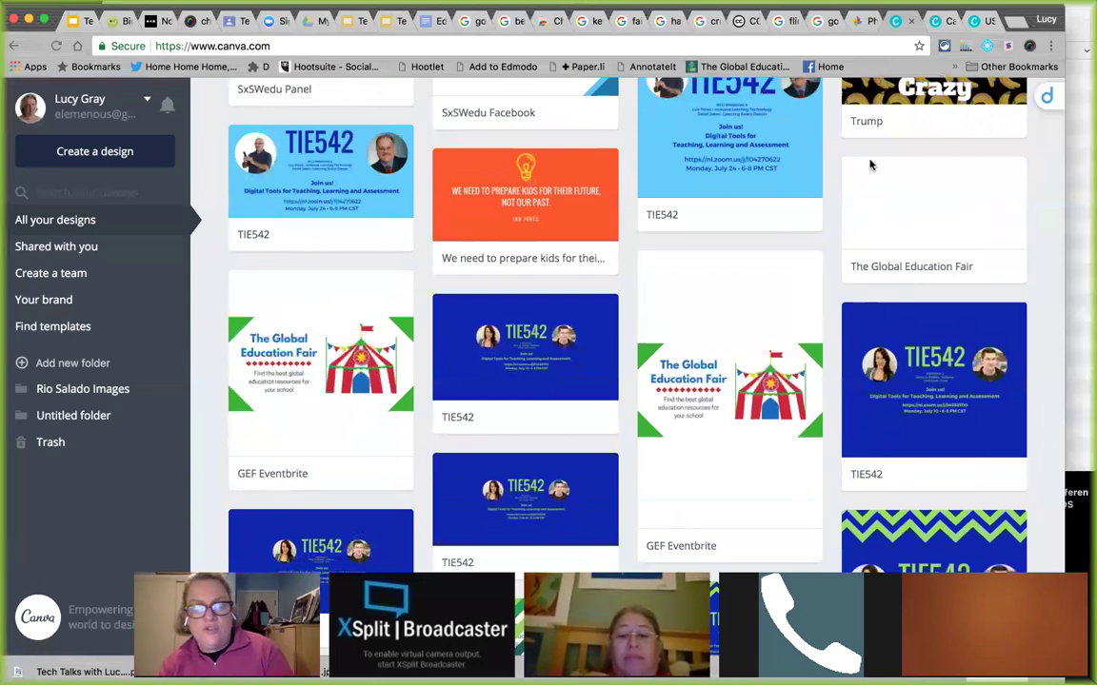
Step: Switch to the Google Slides presentation, advance to the "Photo Editing and Infographic Applications" slide, and leave full-screen presenting
key("ctrl+Tab")
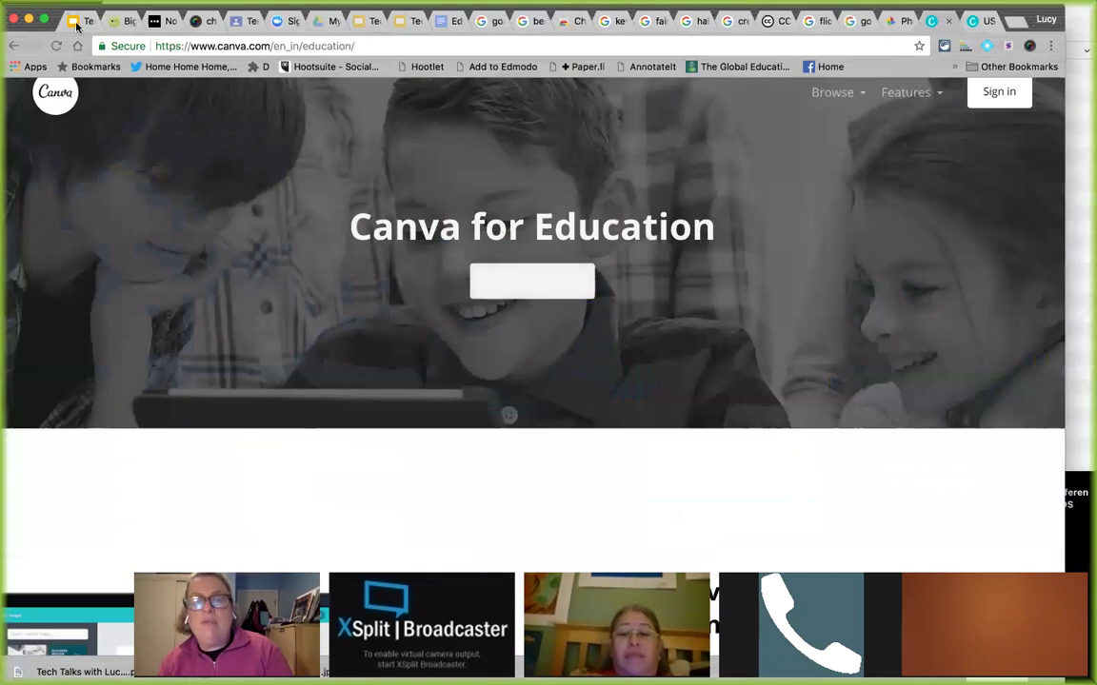
left_click(76, 23)
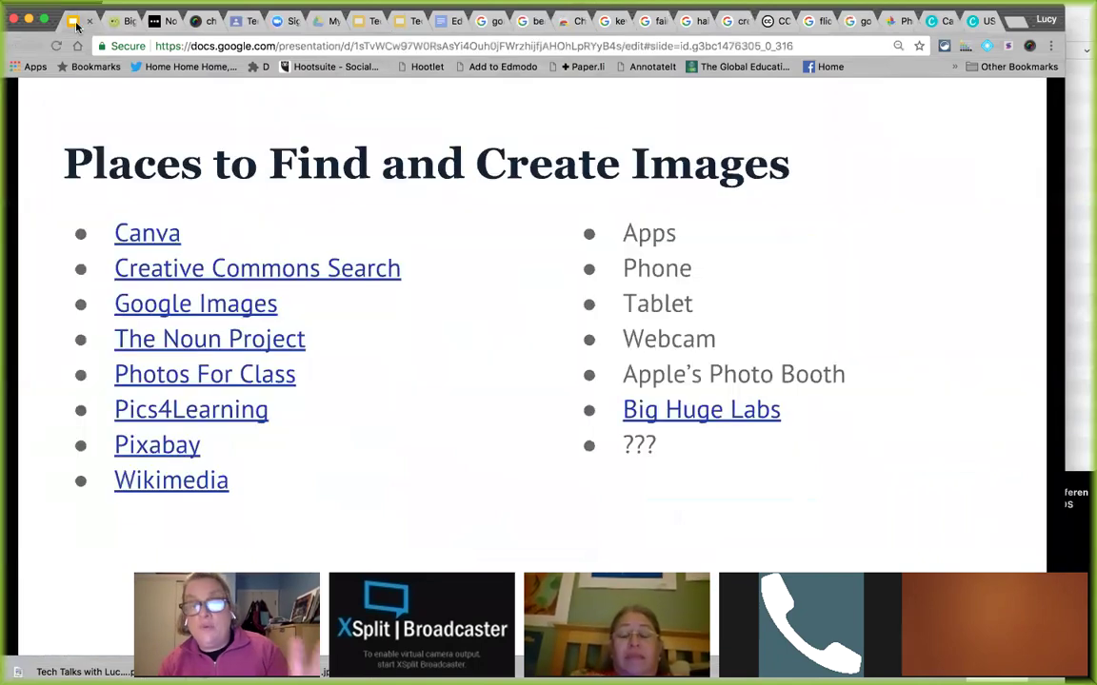
left_click(318, 298)
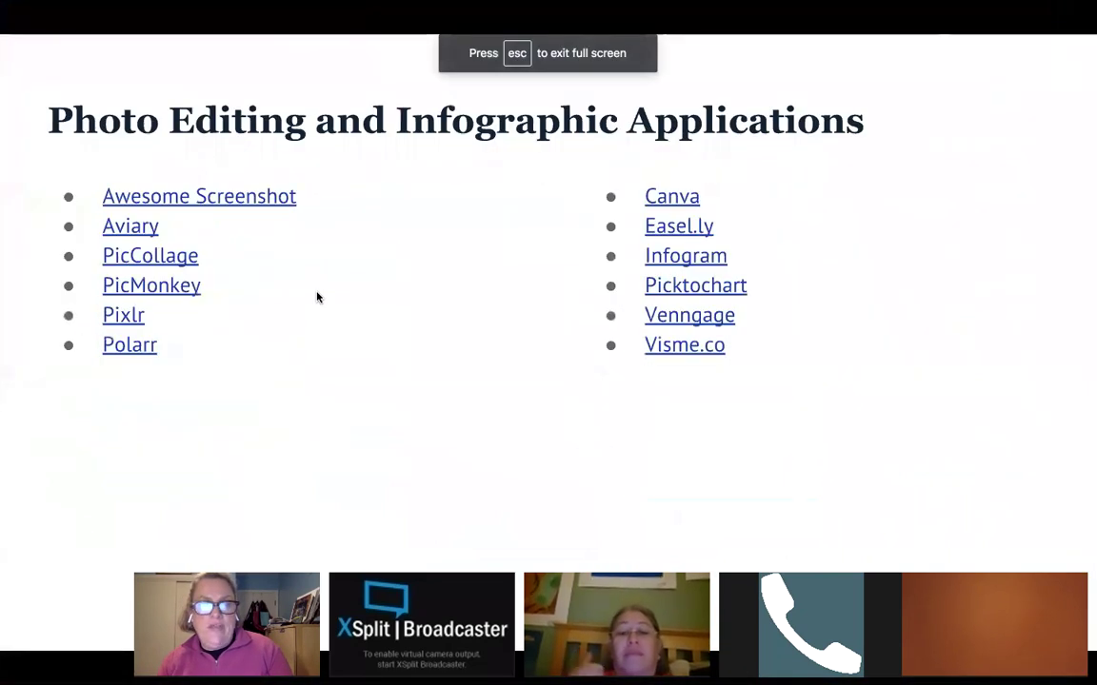
left_click(317, 298)
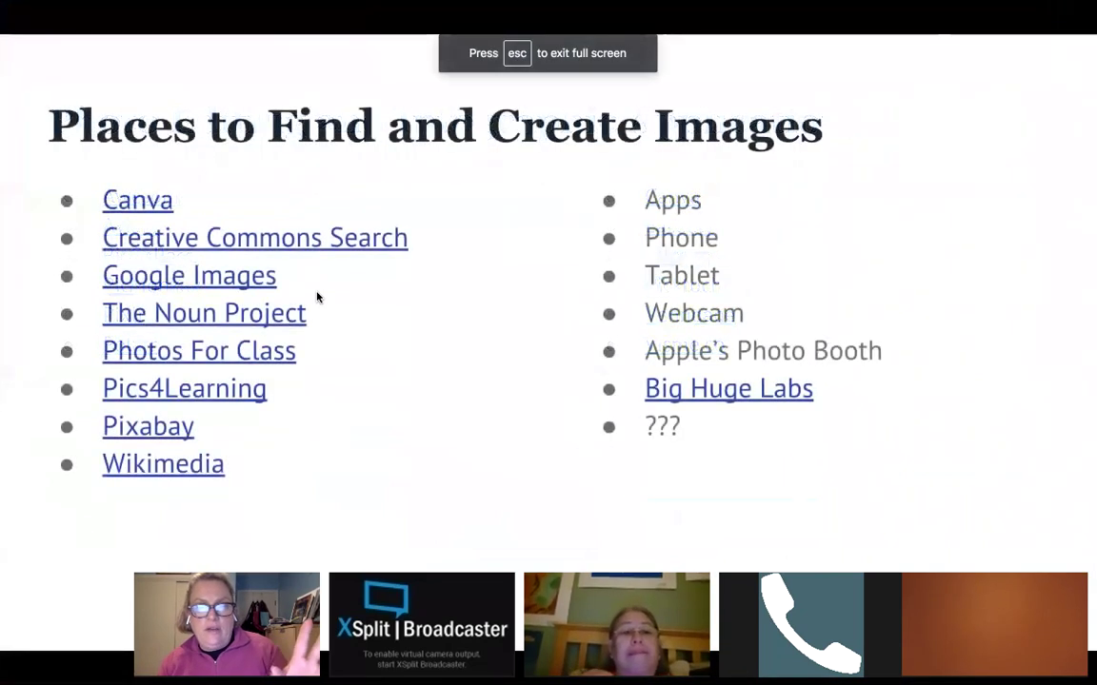
left_click(318, 298)
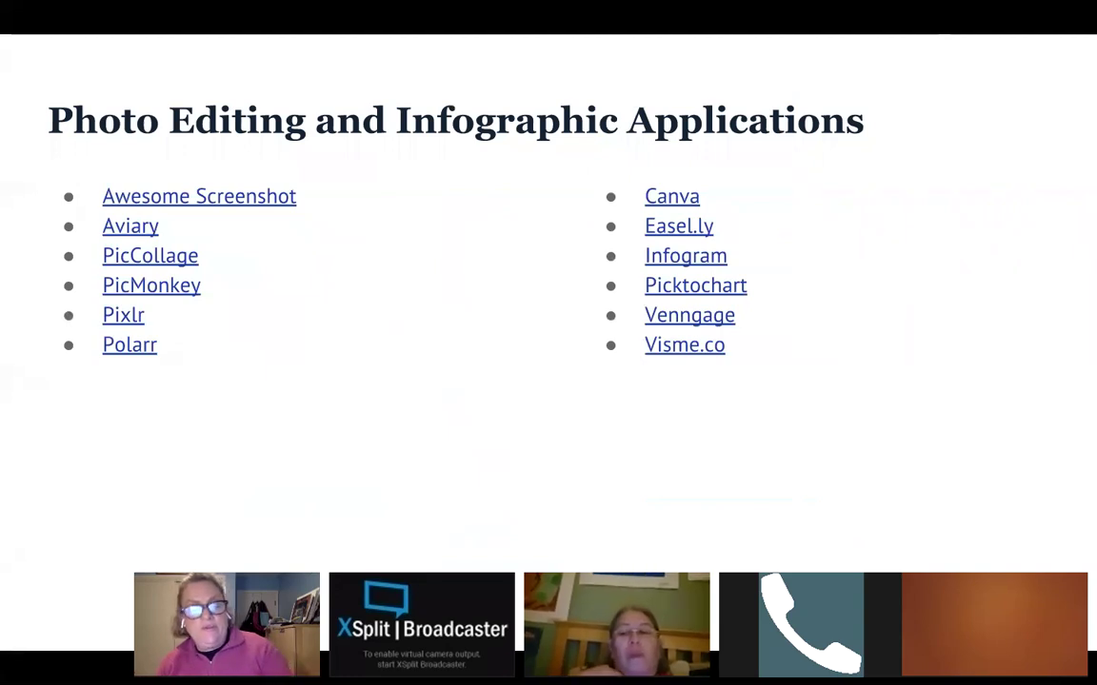
key("Escape")
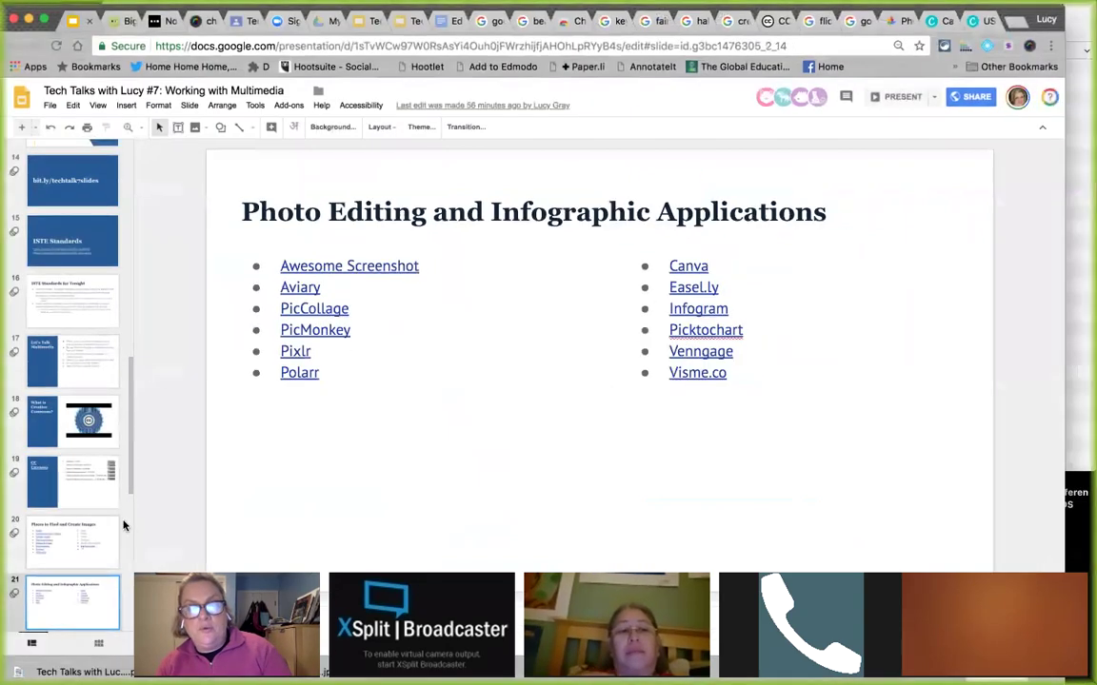
Step: Open the PicMonkey website from its link on the slide and log in with the saved account credentials
left_click(309, 329)
left_click(332, 357)
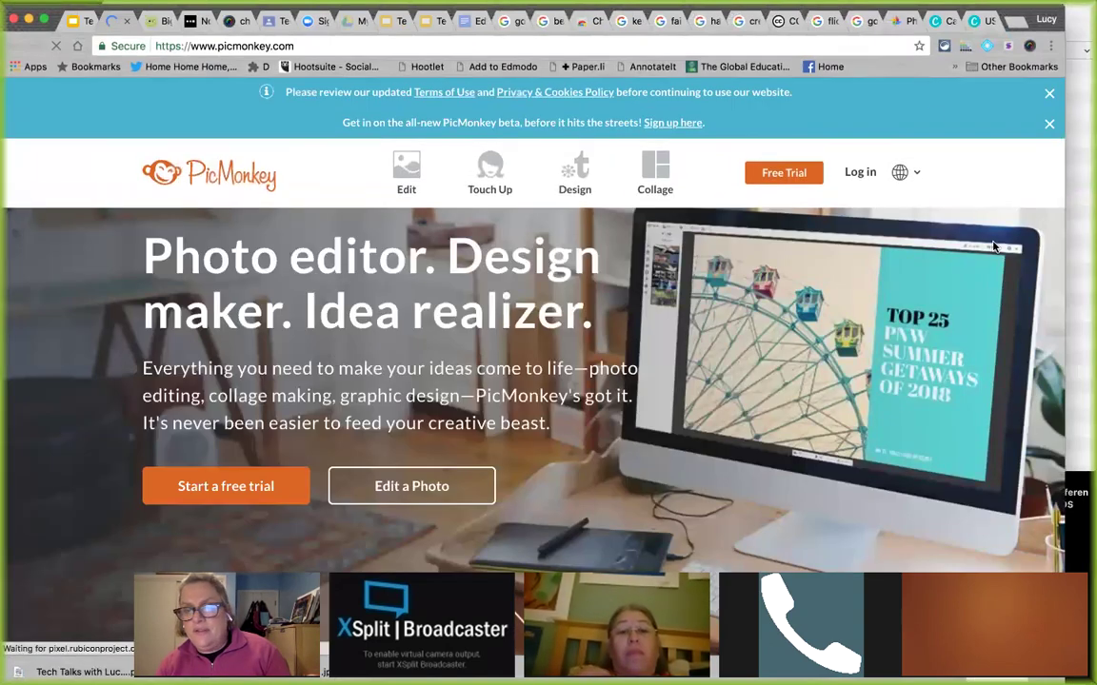
left_click(859, 172)
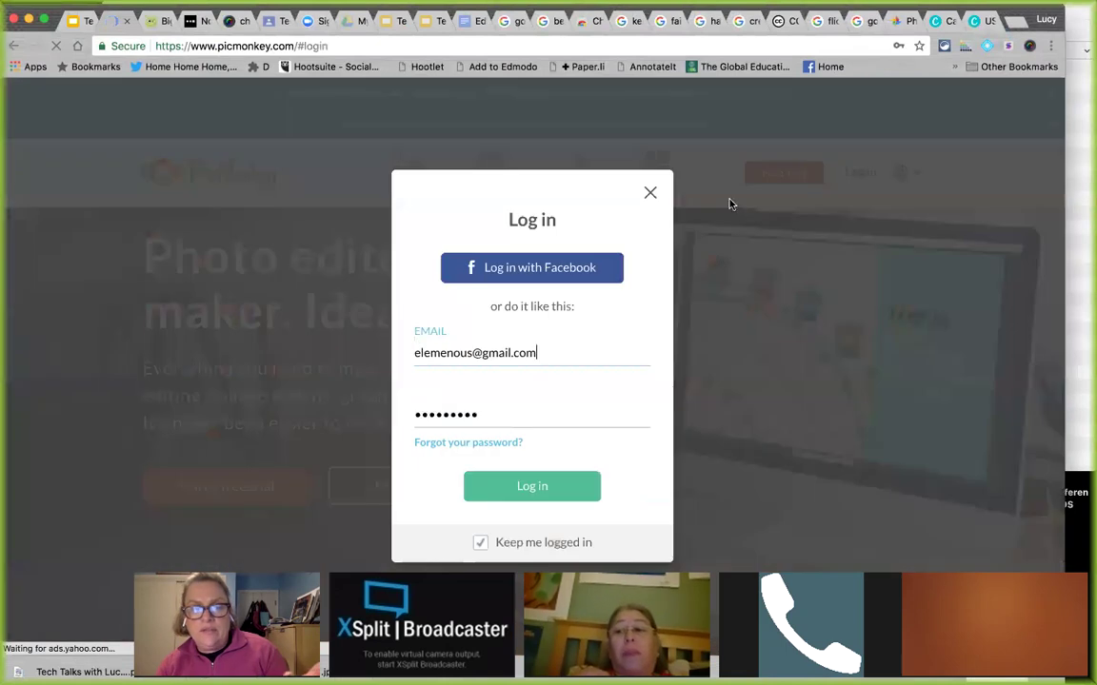
left_click(505, 491)
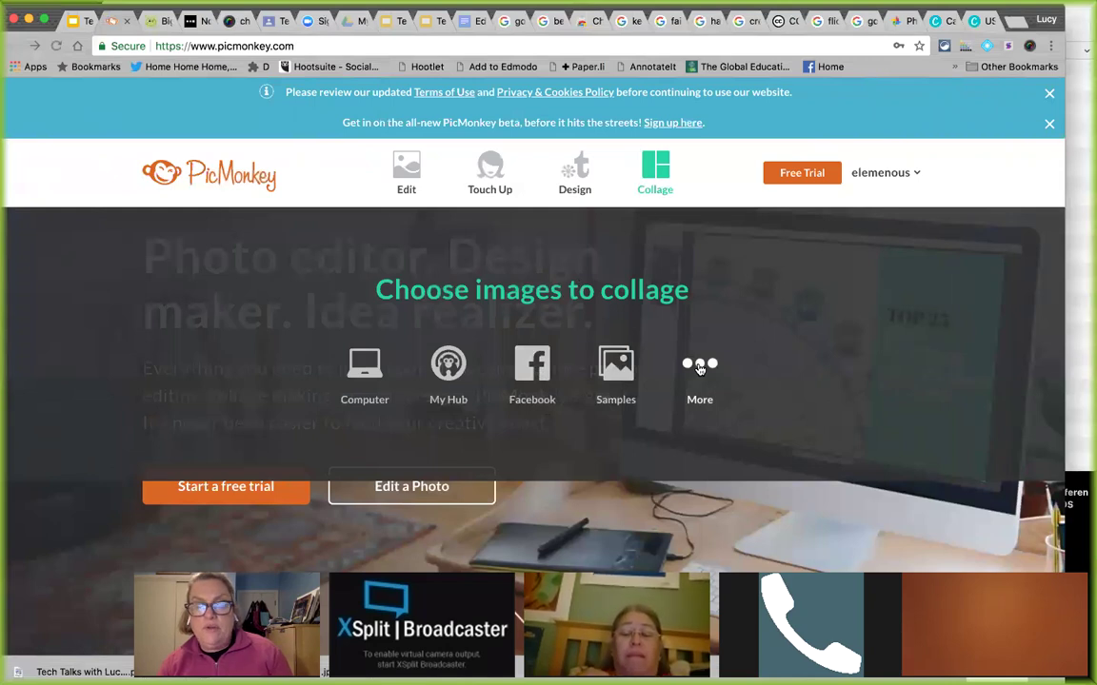
Step: View the additional collage image sources, including OneDrive and Flickr, and connect the Facebook account to PicMonkey
left_click(700, 367)
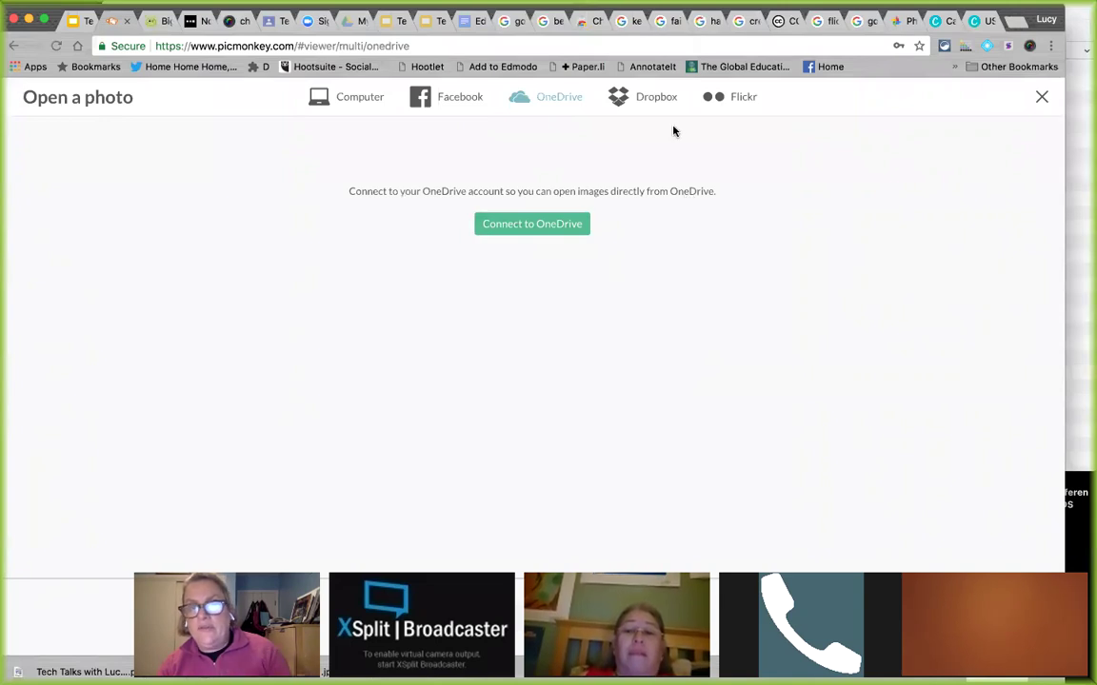
left_click(720, 99)
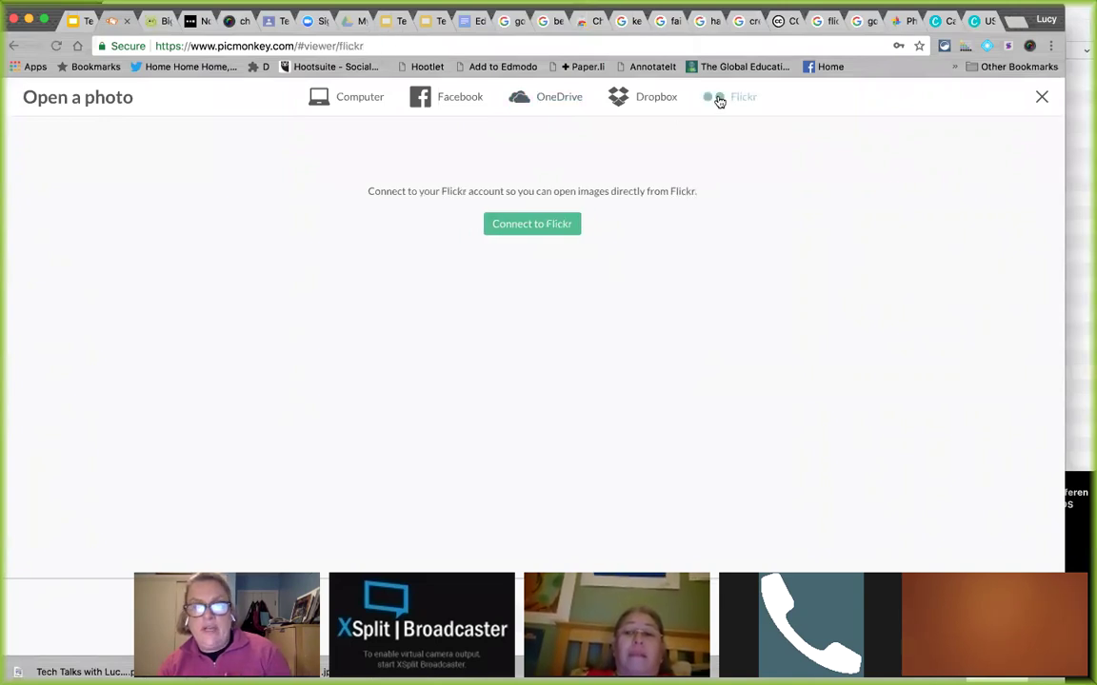
left_click(454, 103)
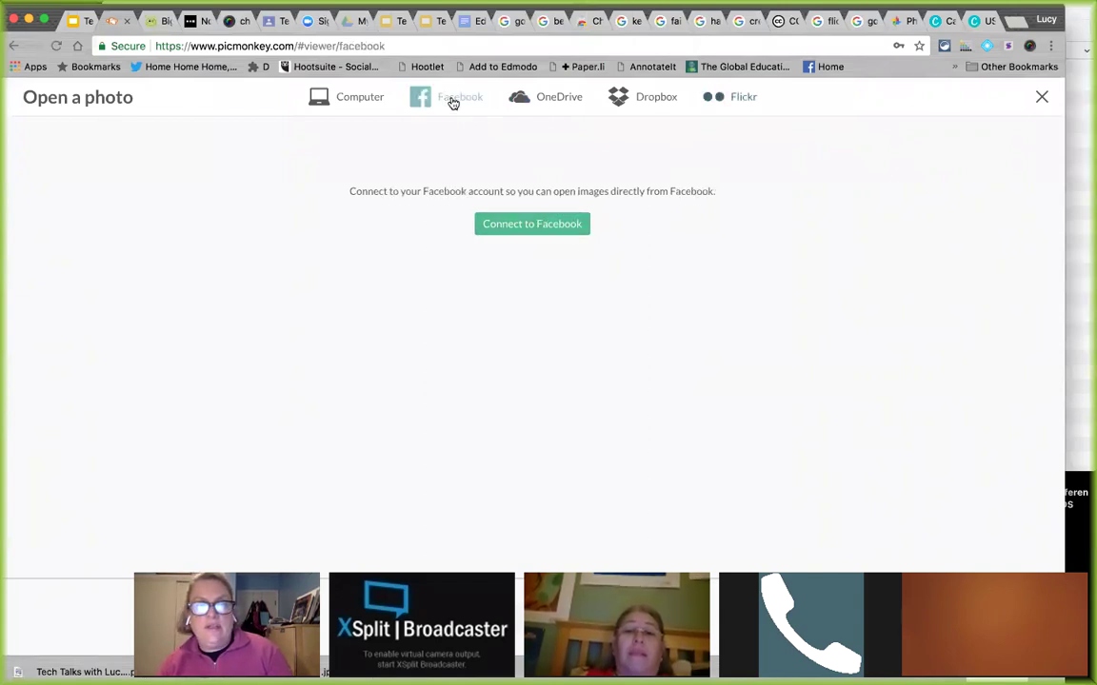
left_click(499, 225)
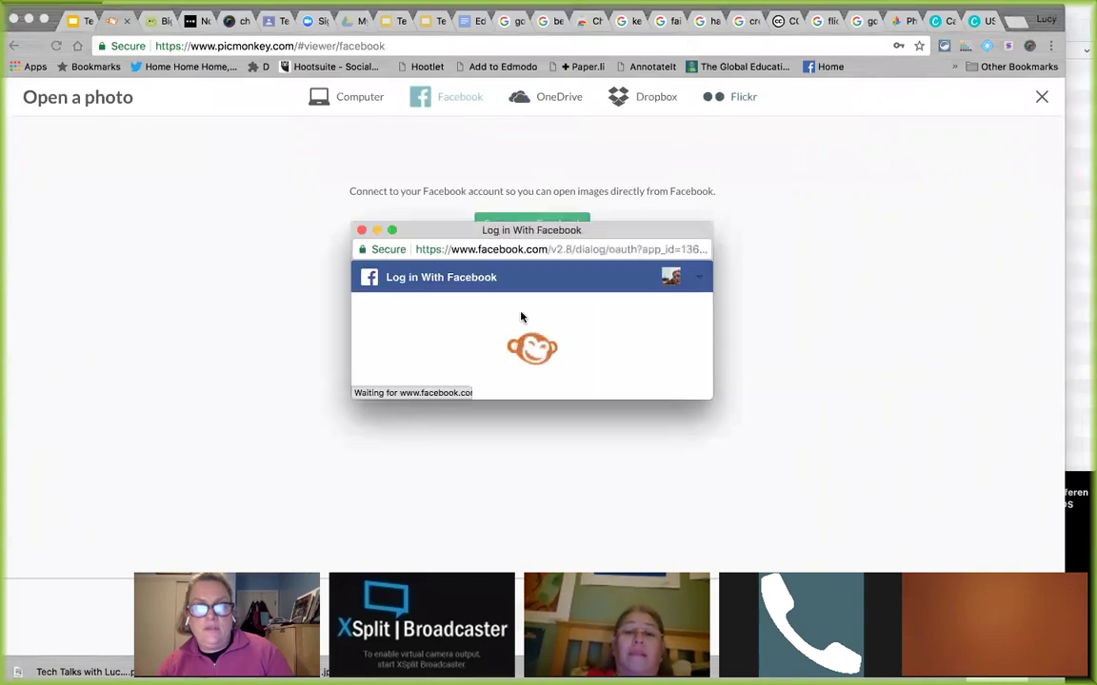
left_click(513, 352)
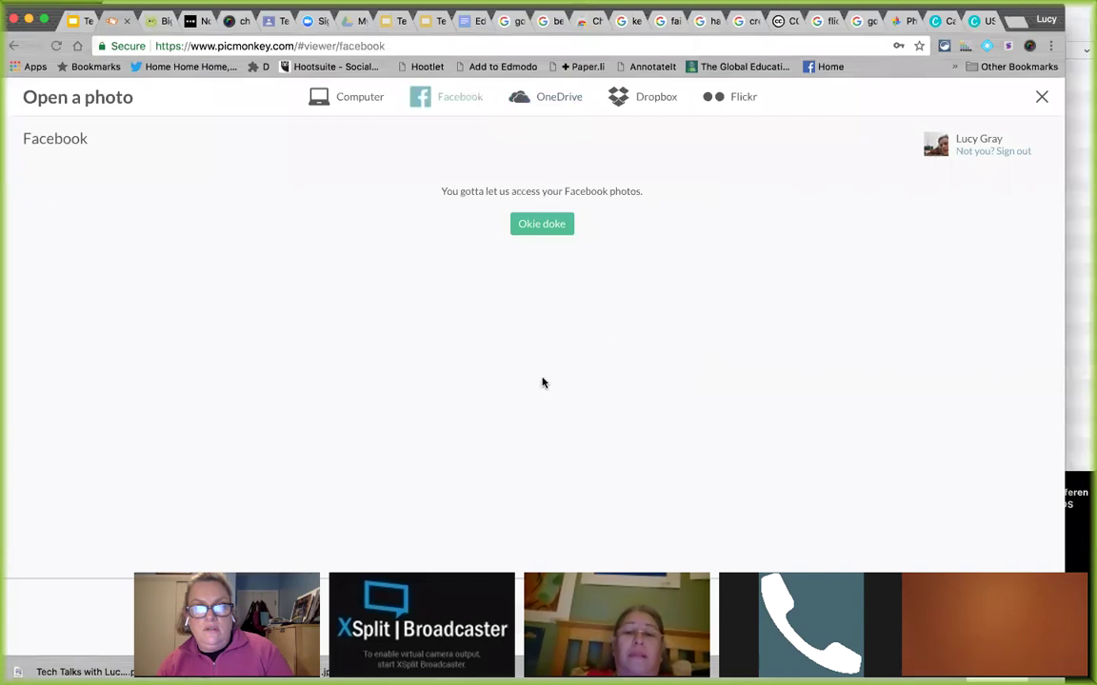
Step: Allow PicMonkey to access the account's Facebook photos and answer its request to post to the Timeline
left_click(538, 225)
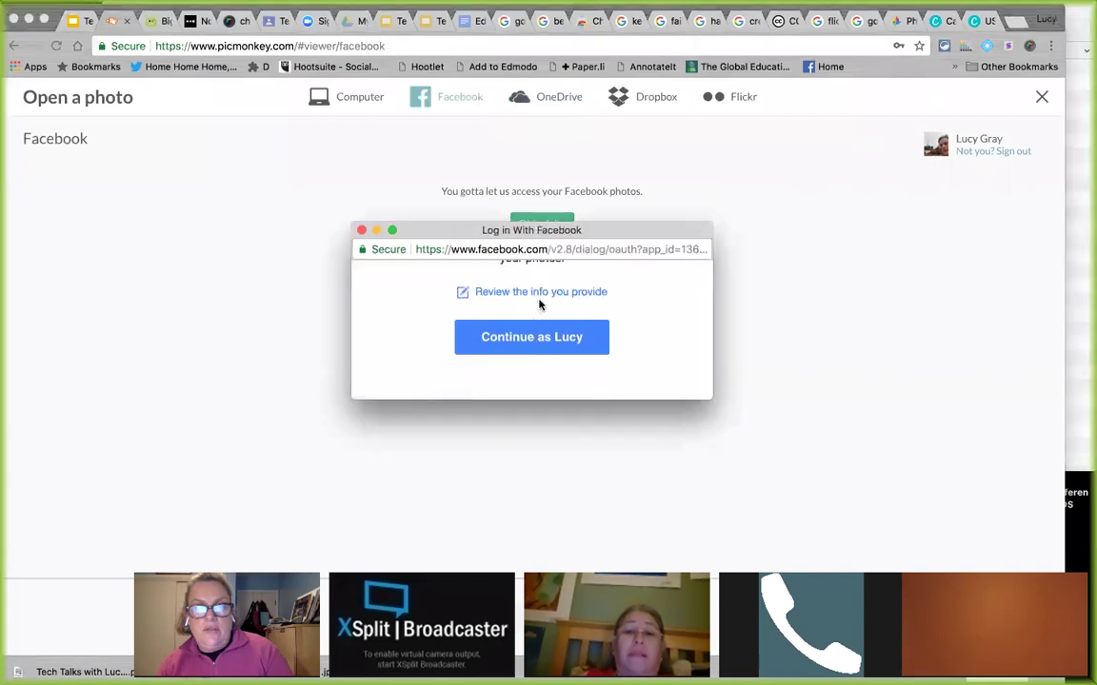
left_click(530, 507)
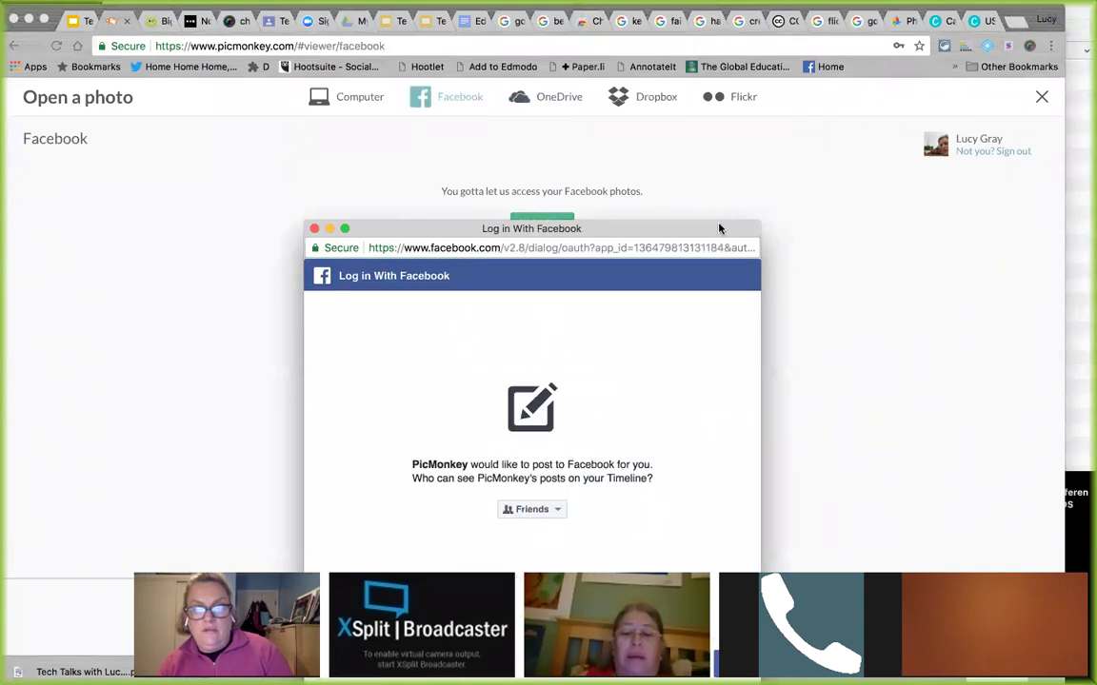
left_click_drag(728, 228, 717, 89)
left_click(736, 516)
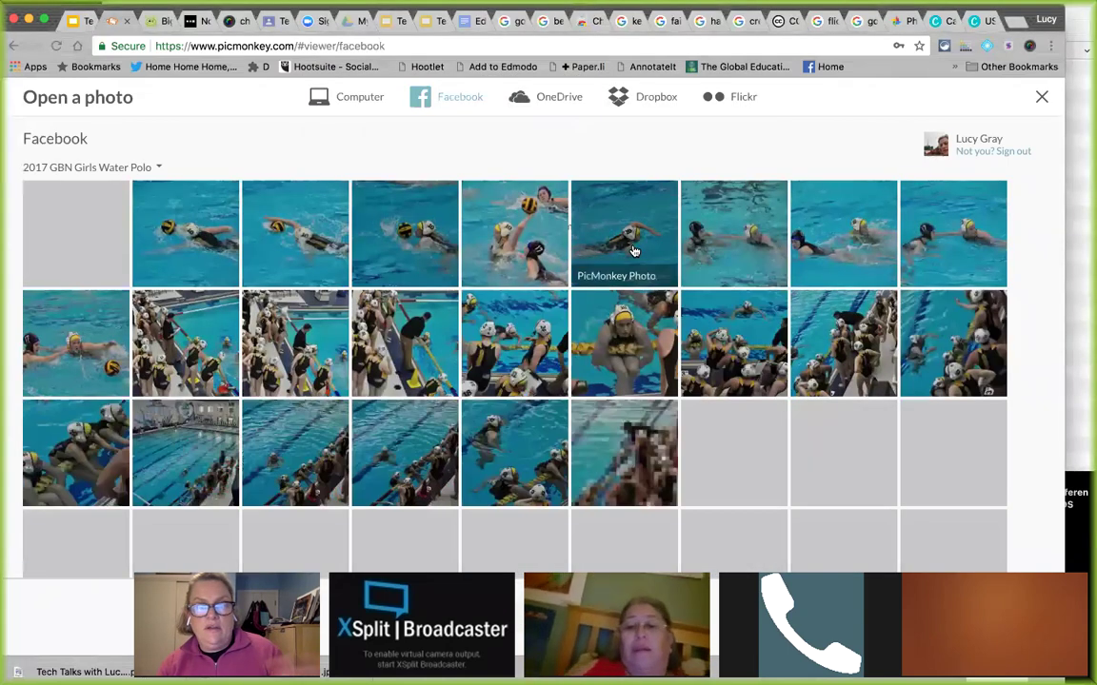
Step: Browse the girls water polo photos and switch to the first 2017 GBN graduation album in the Facebook album list
scroll(575, 327, "down", 10)
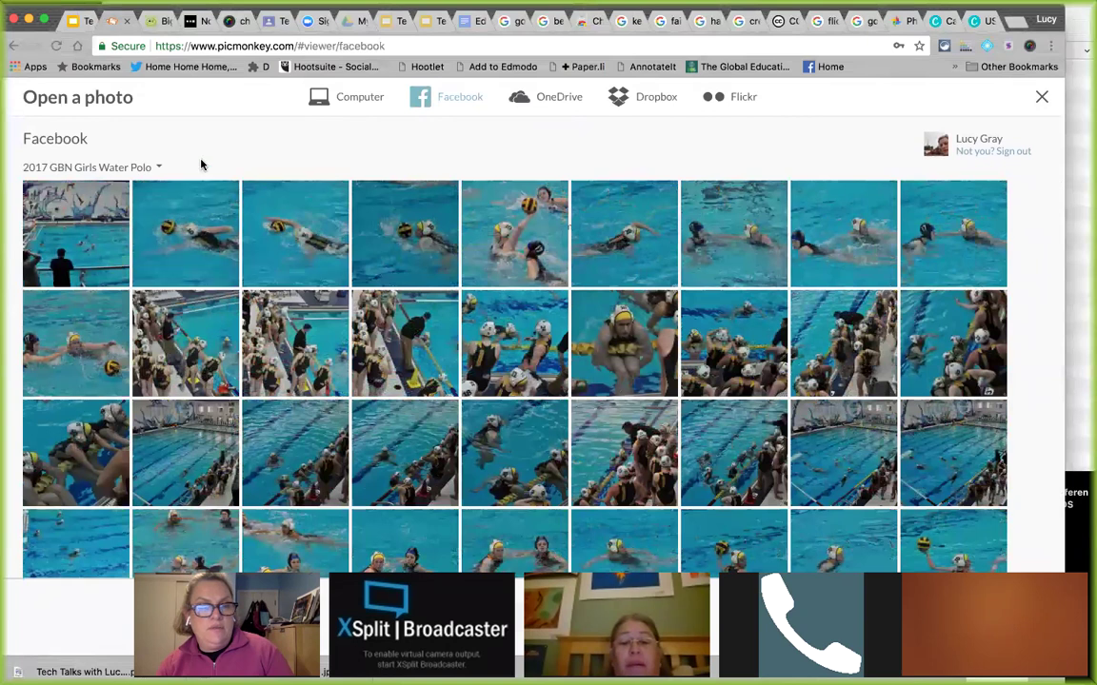
left_click(143, 169)
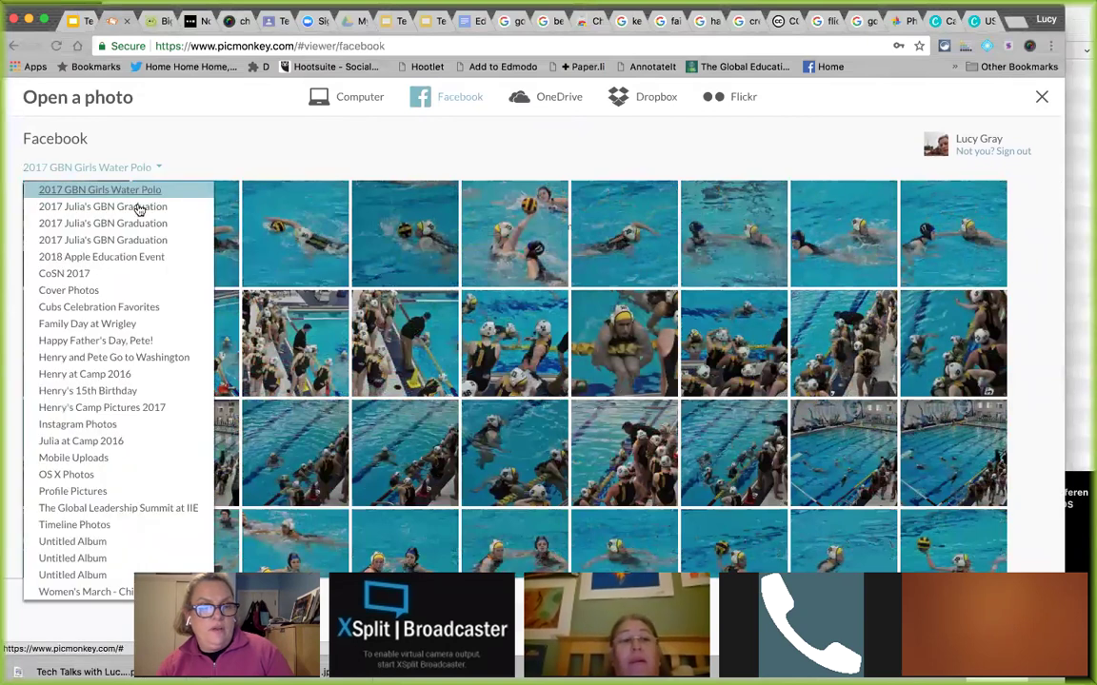
left_click(135, 211)
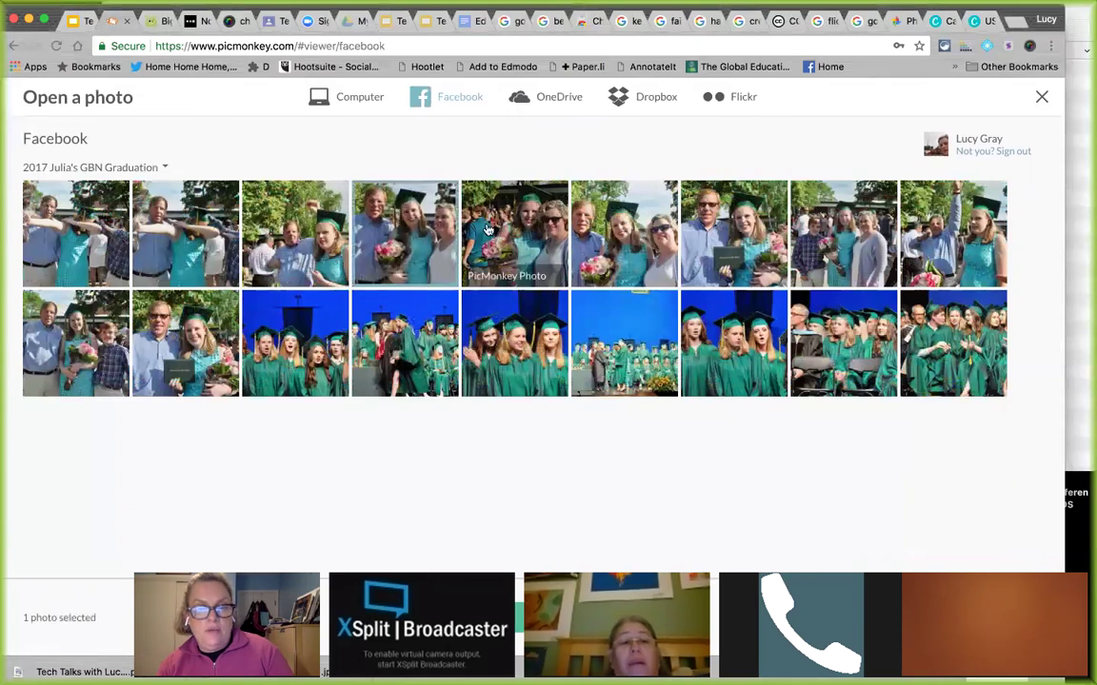
Step: Try out photo selections in the graduation album, choosing the outdoor family group and the seated graduates for the collage
left_click(393, 226)
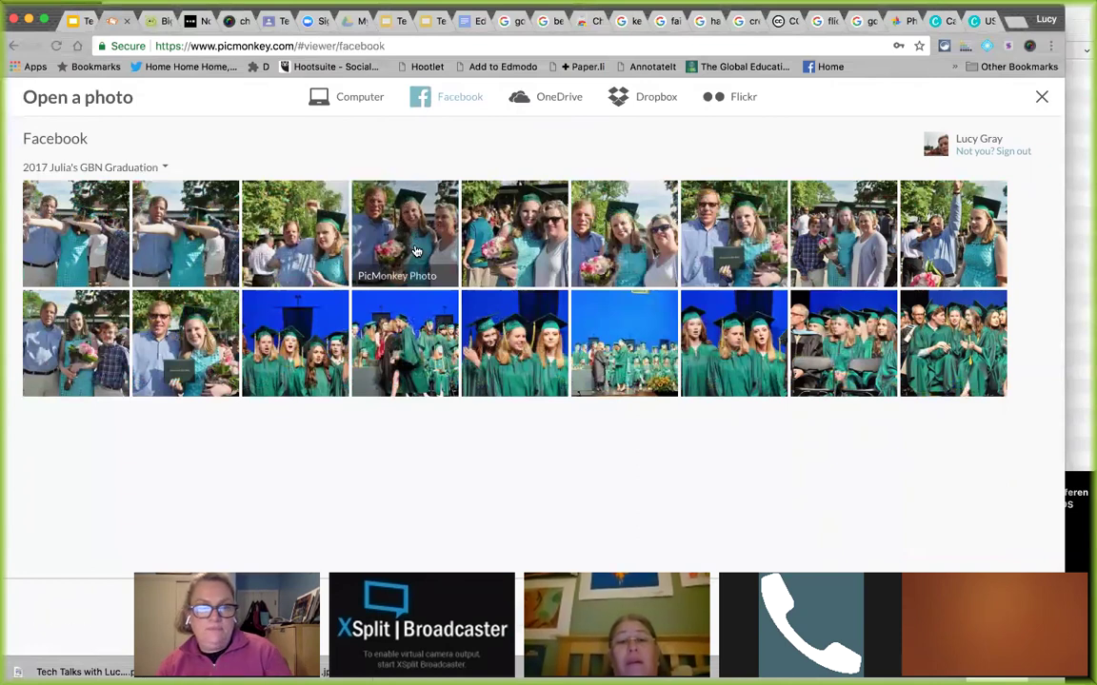
left_click(505, 259)
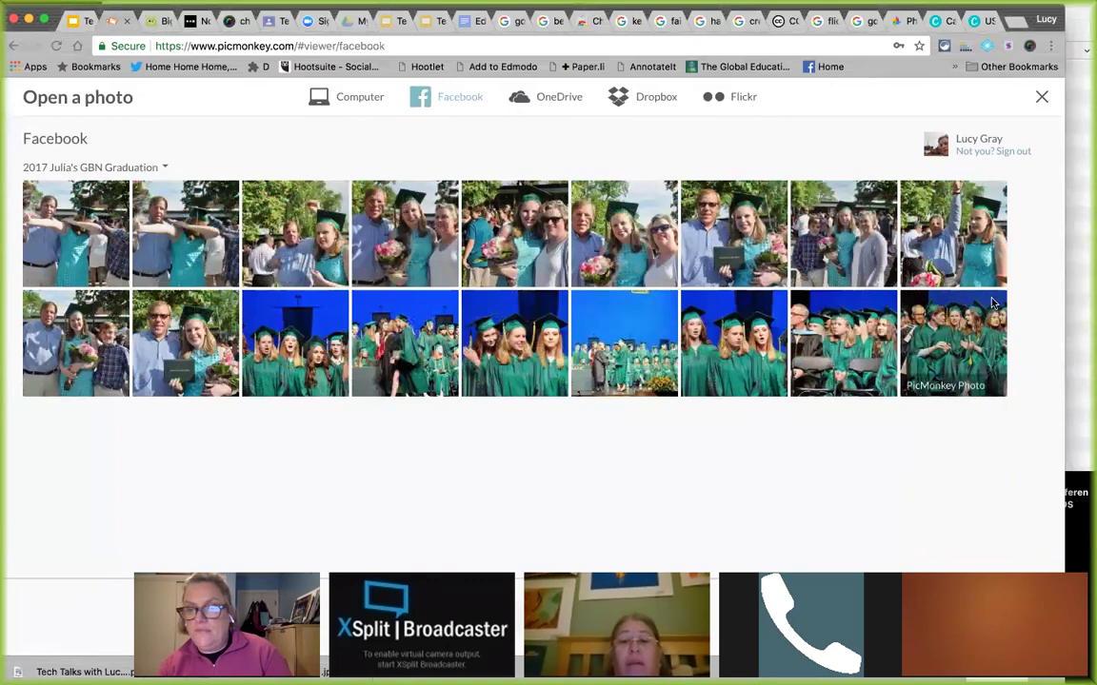
left_click(930, 357)
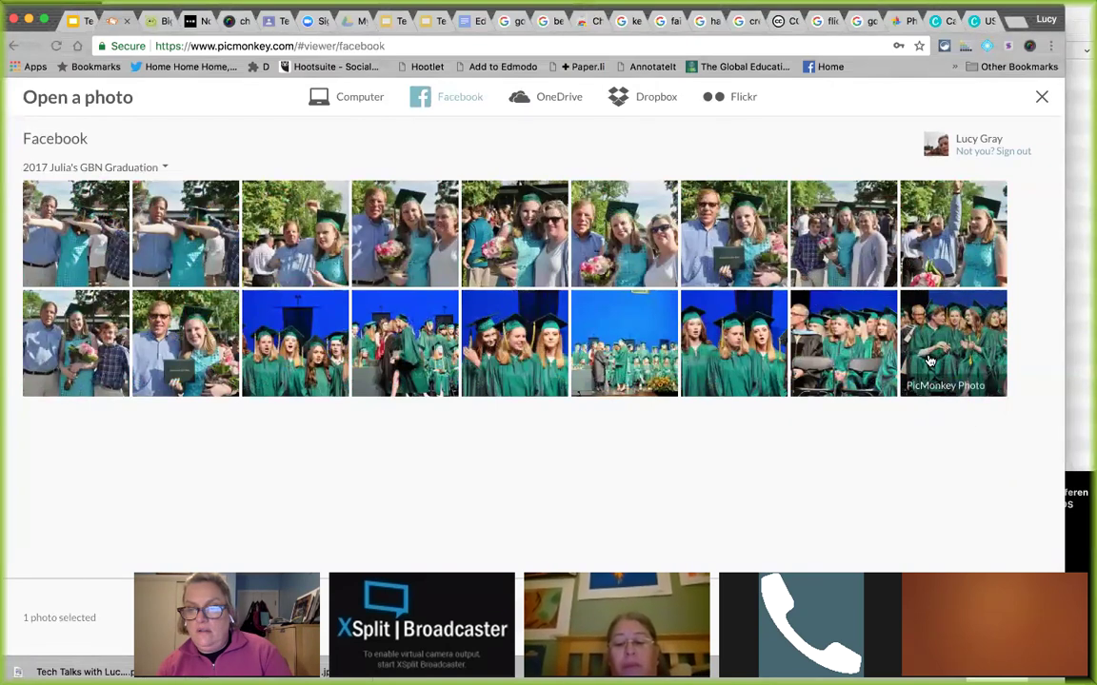
left_click(827, 303)
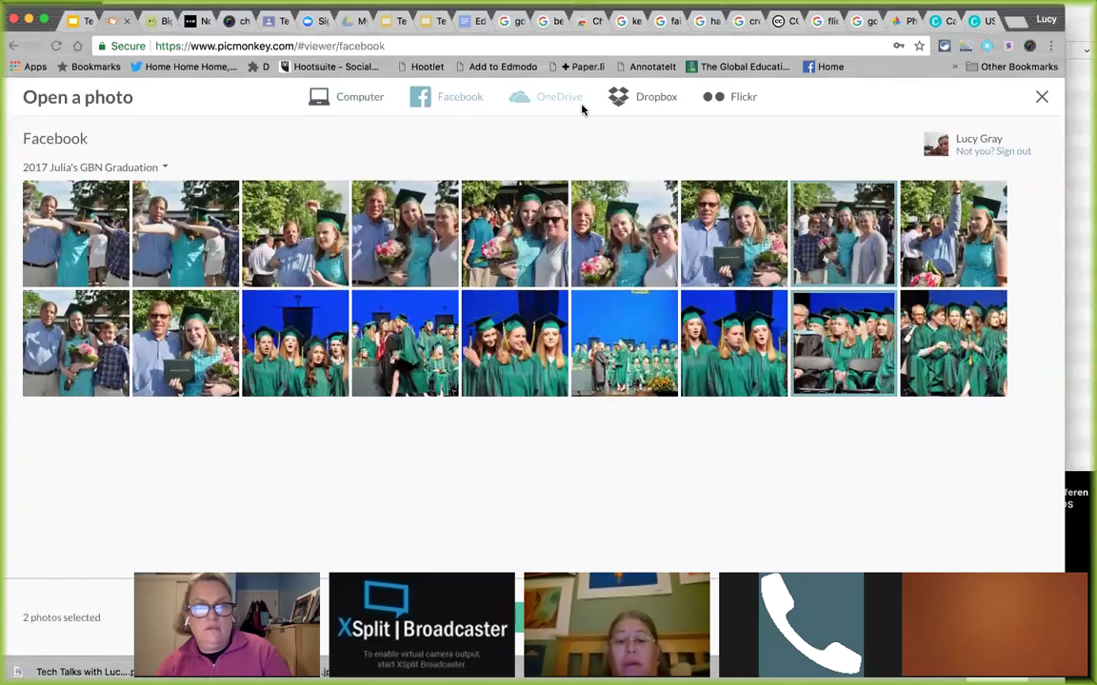
Step: Check the OneDrive source, switch to opening photos from the computer, and allow Flash to run on the PicMonkey site
left_click(552, 99)
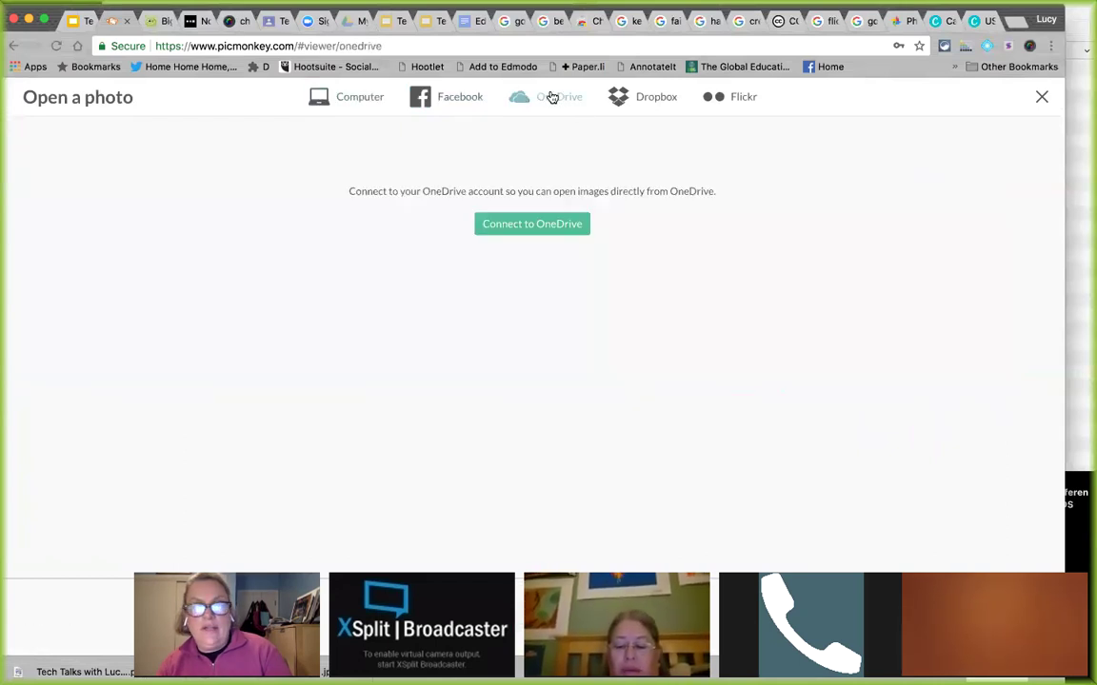
left_click(326, 103)
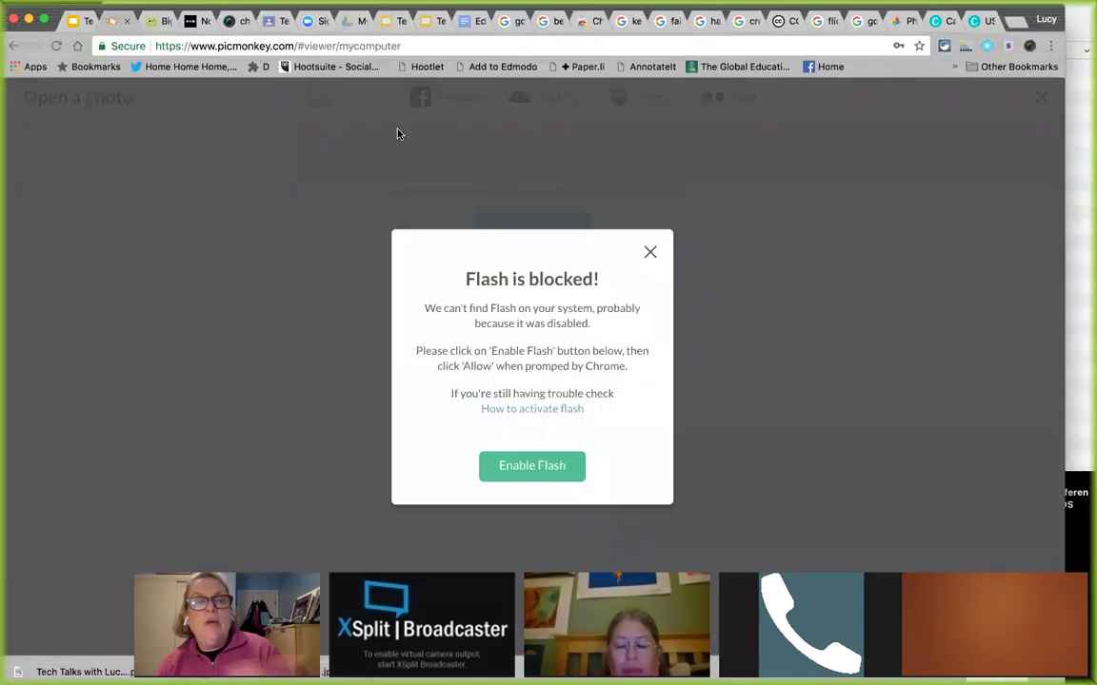
left_click(555, 467)
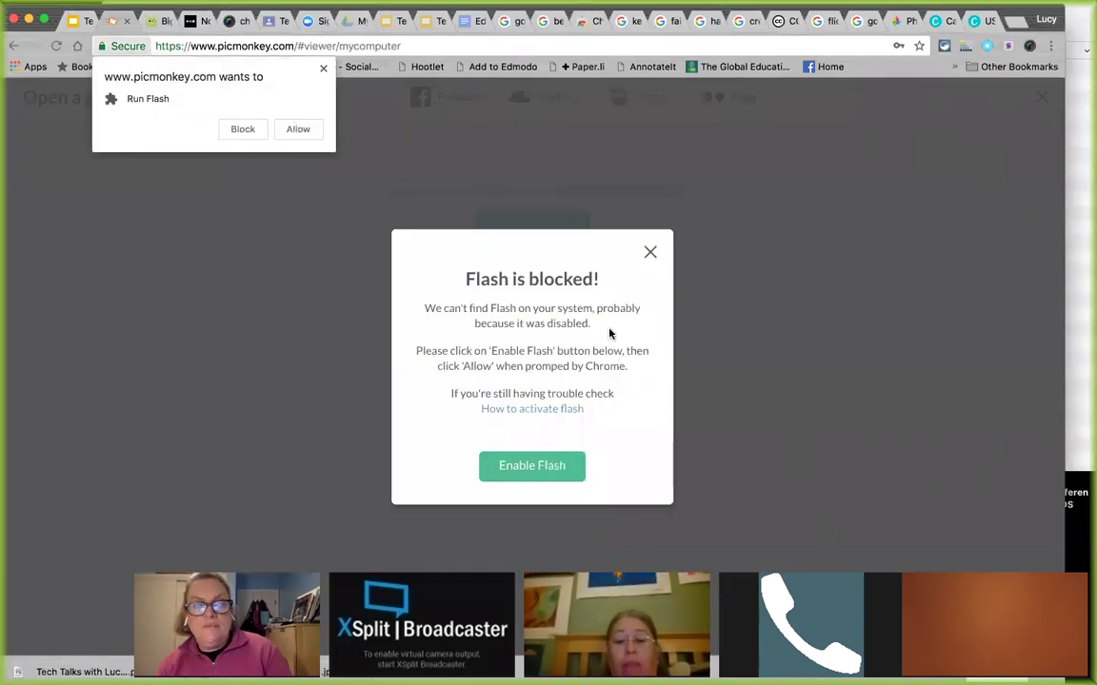
left_click(298, 130)
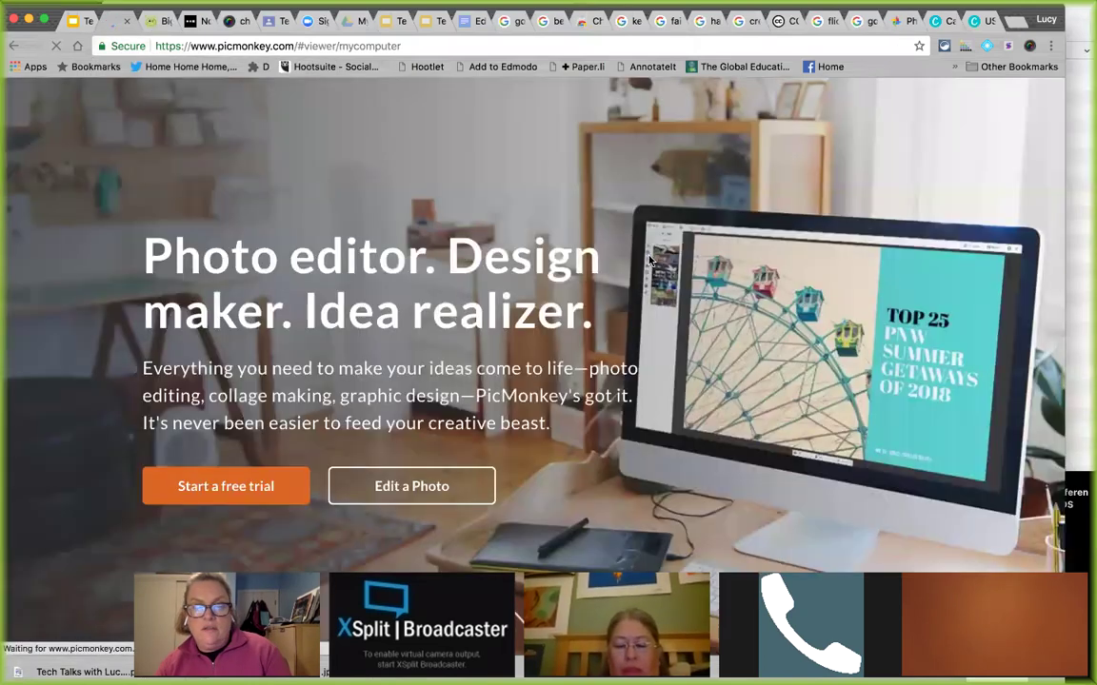
Step: Close the PicMonkey page and open the Piktochart website from its link on the slide to view its home page
left_click(127, 20)
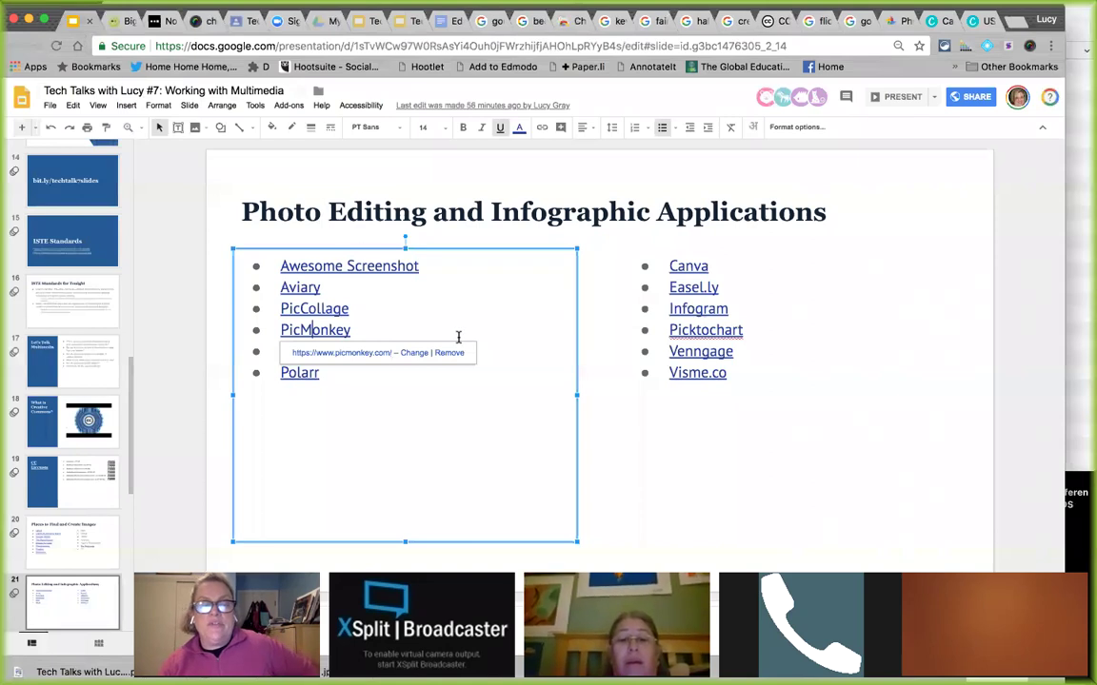
left_click(460, 412)
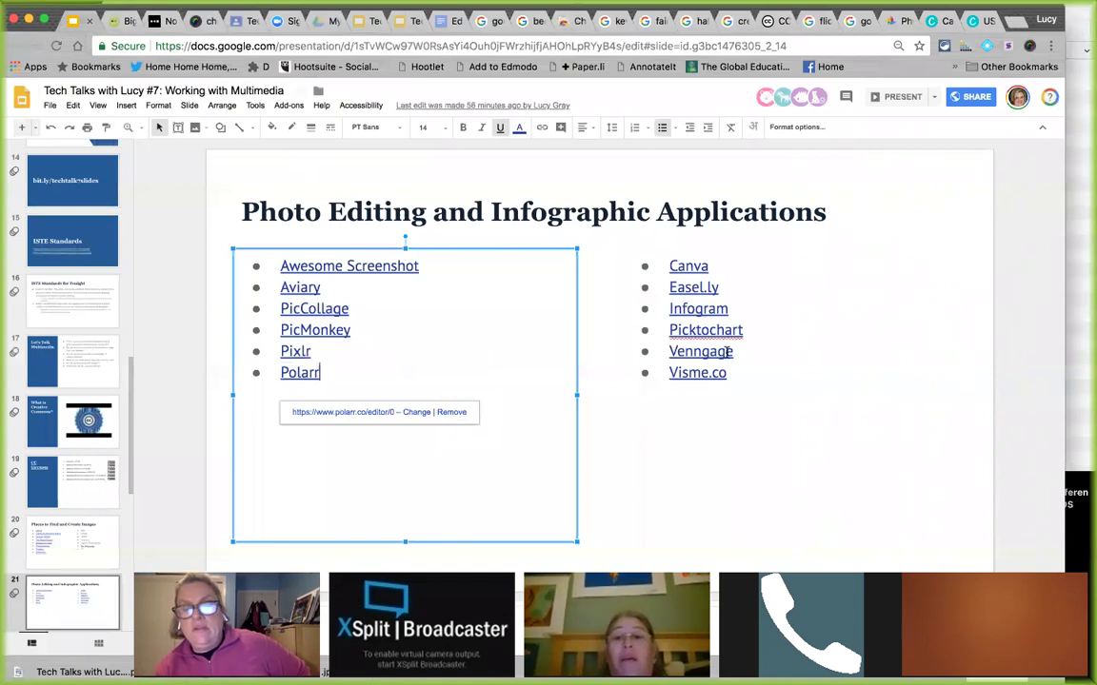
left_click(692, 326)
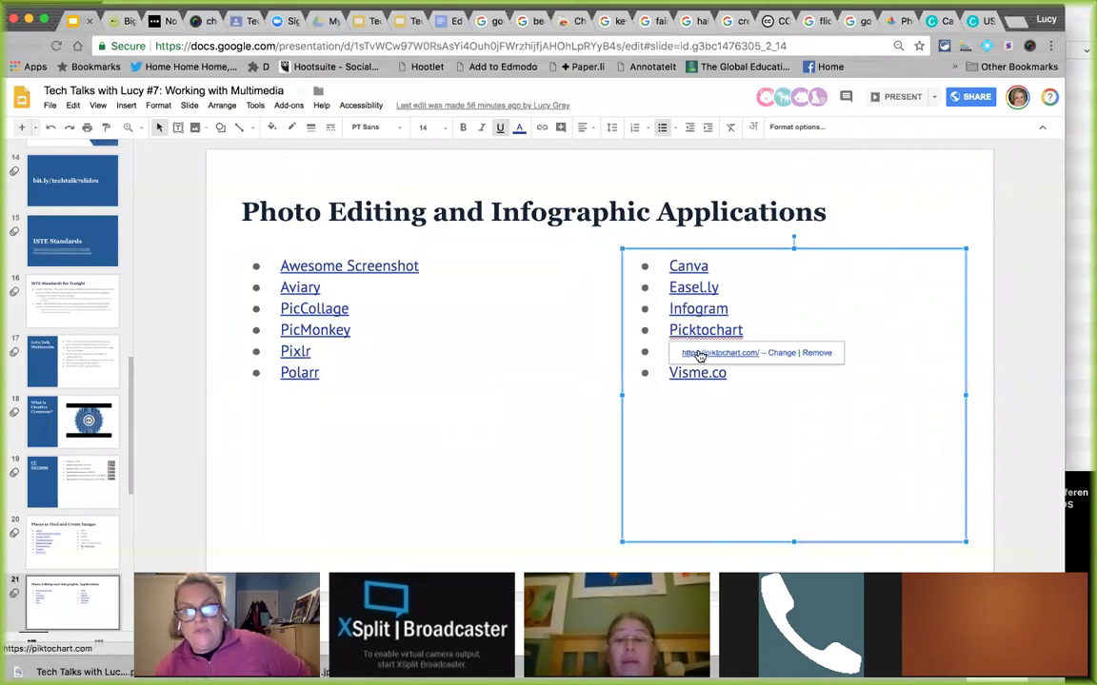
left_click(698, 357)
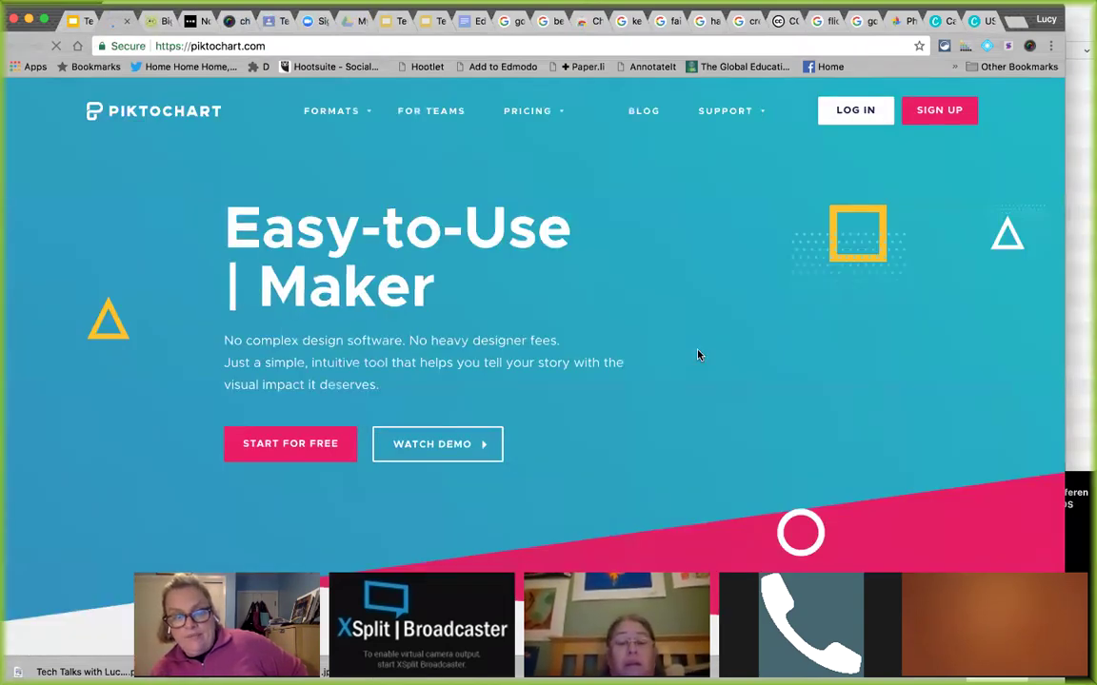
scroll(675, 439, "down", 5)
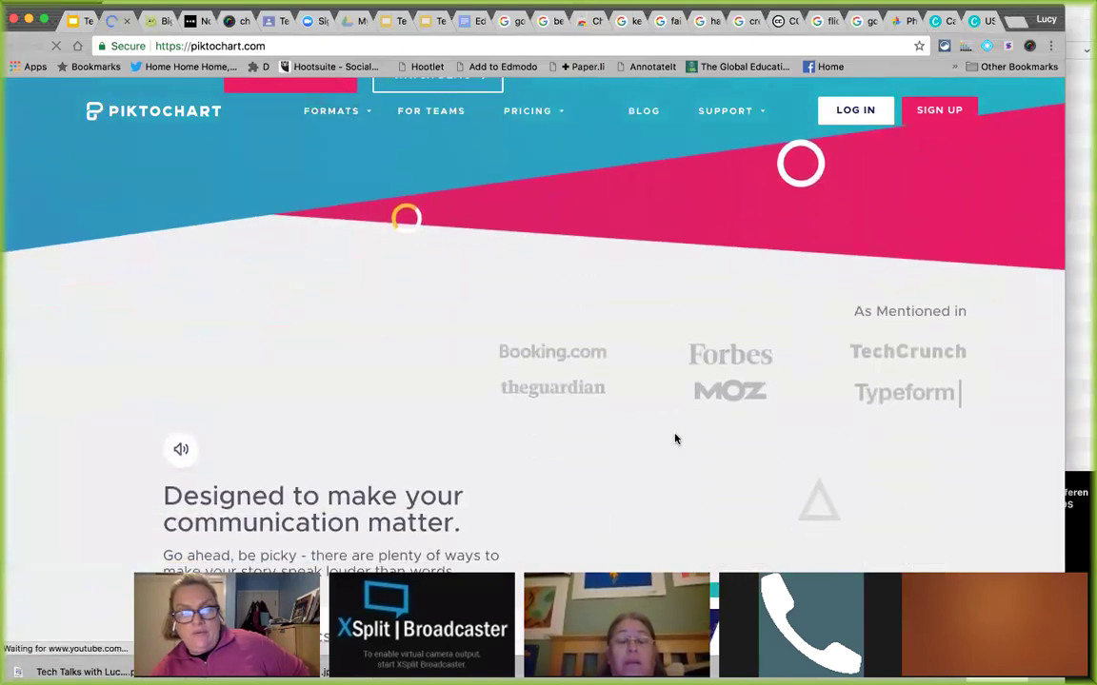
Step: Look over the Piktochart home page and open its Infographics format page
scroll(675, 439, "down", 8)
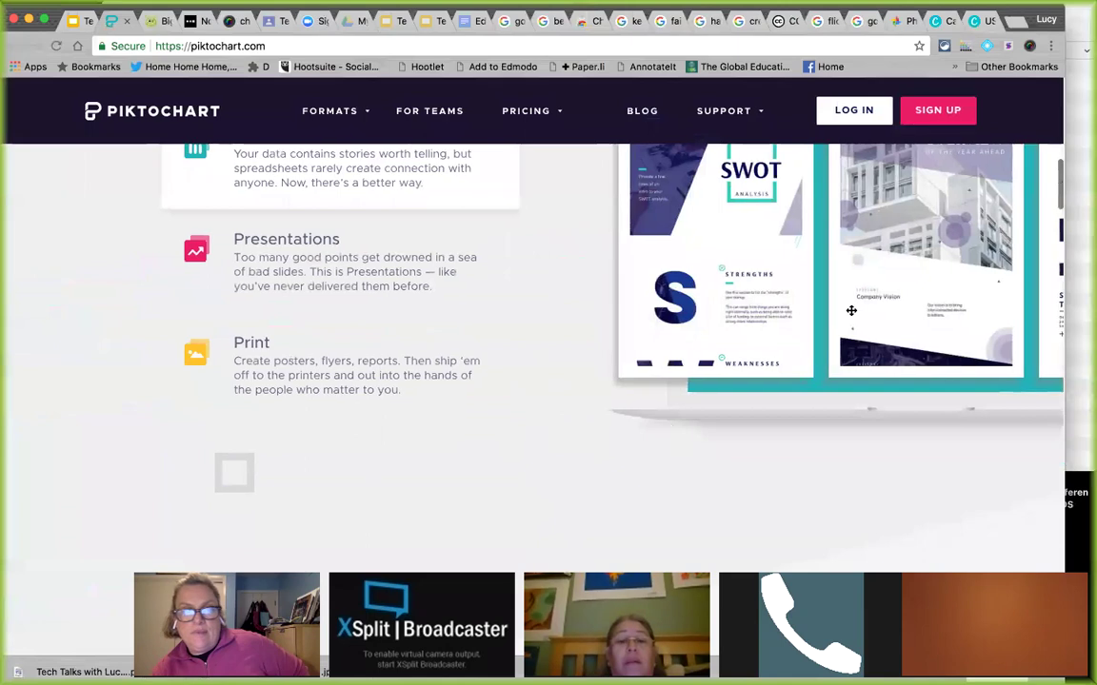
mouse_move(360, 113)
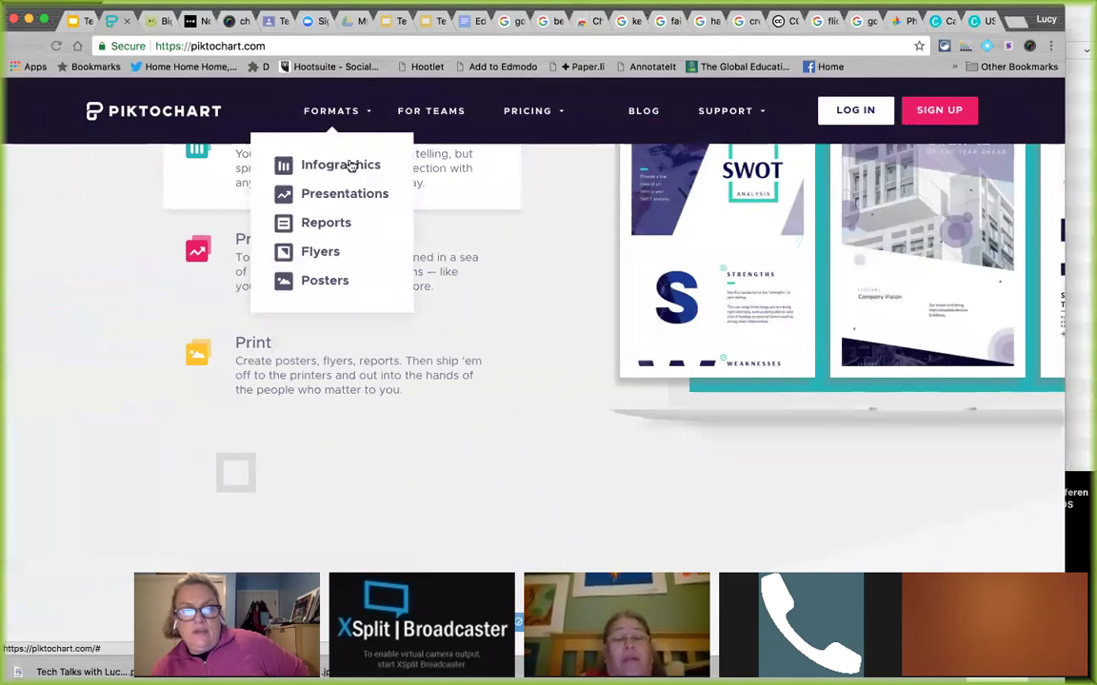
left_click(351, 166)
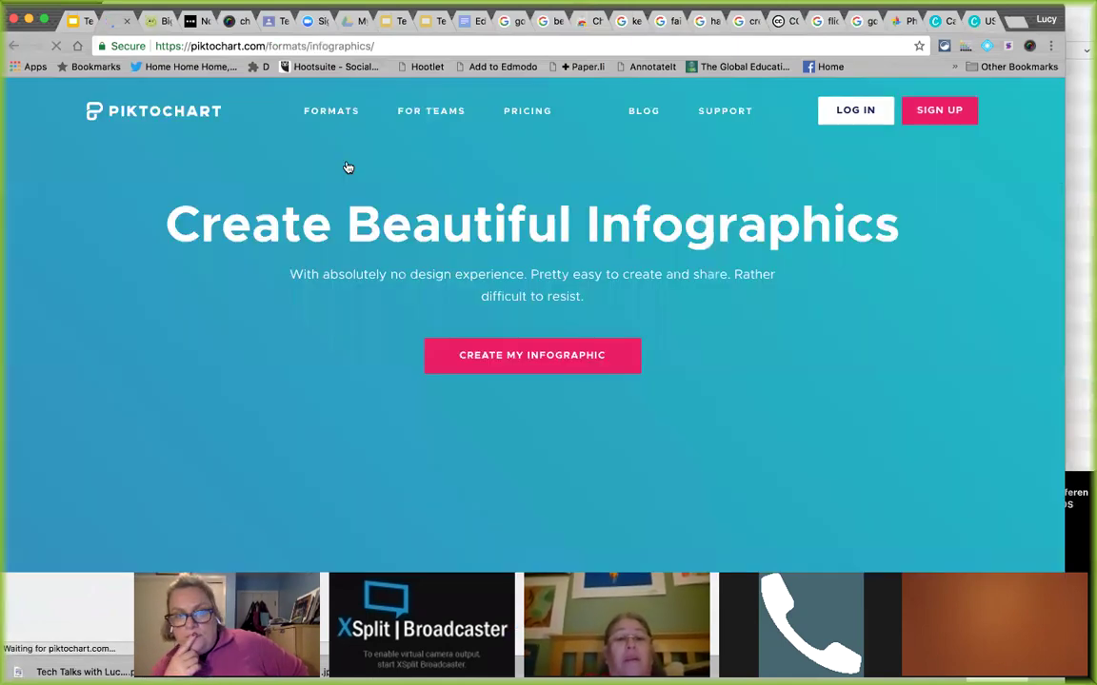
Step: Examine the sample infographic templates on the Piktochart page, from Visualized Article and Photo to Process, Resume and Timeline
scroll(381, 248, "down", 3)
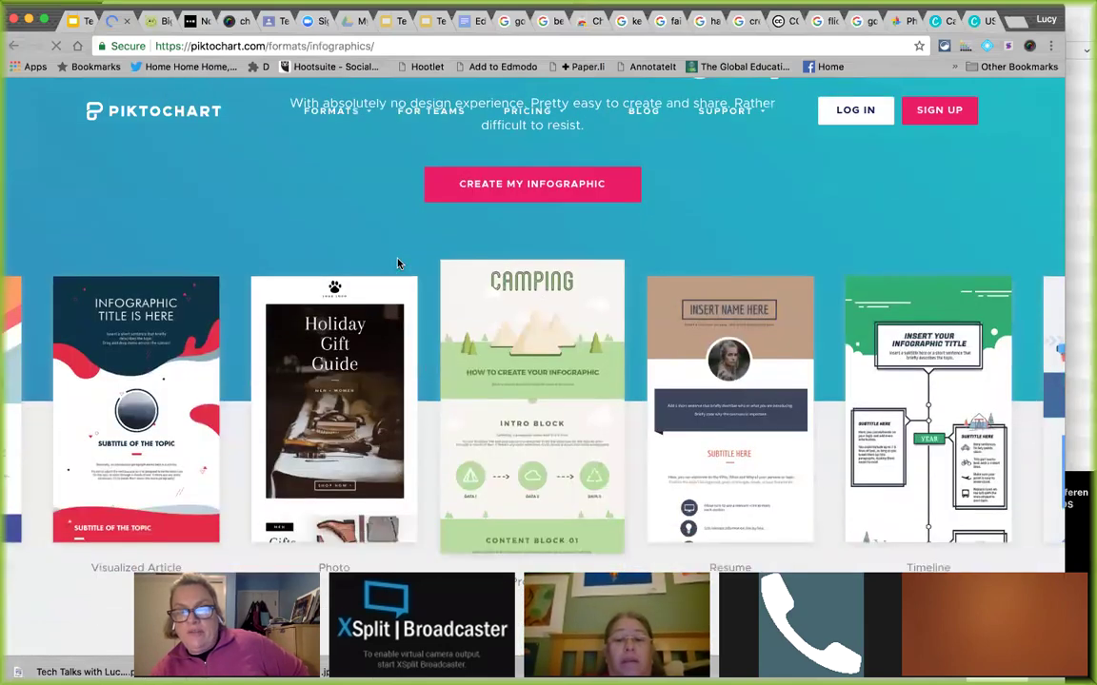
scroll(398, 263, "down", 2)
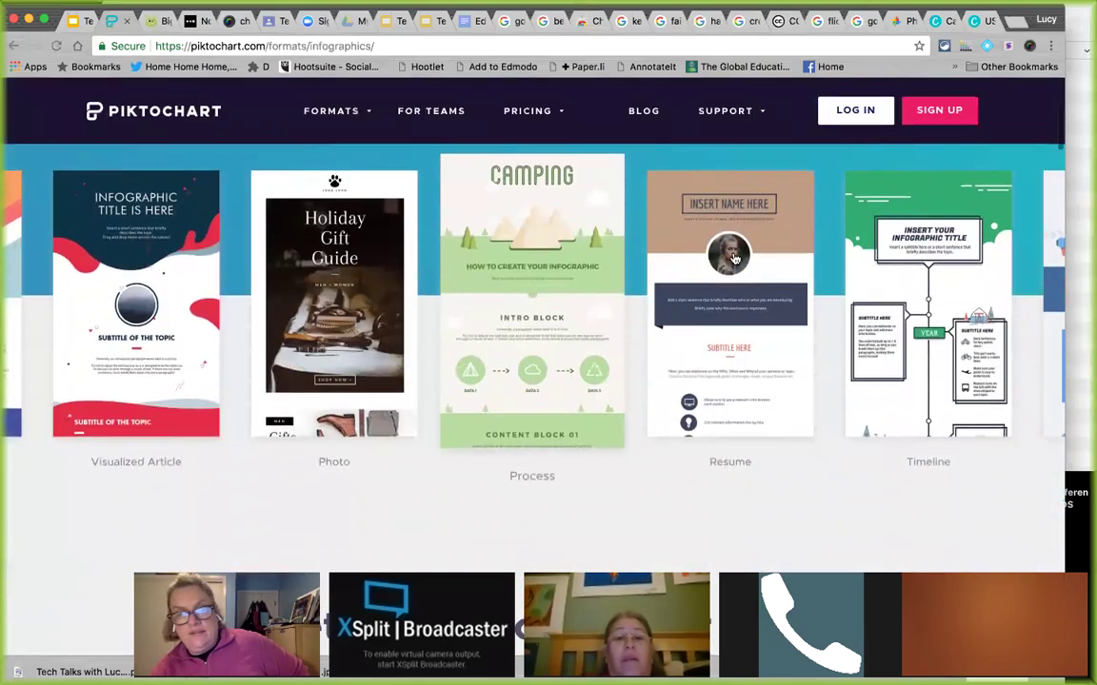
scroll(721, 266, "down", 3)
scroll(722, 267, "up", 2)
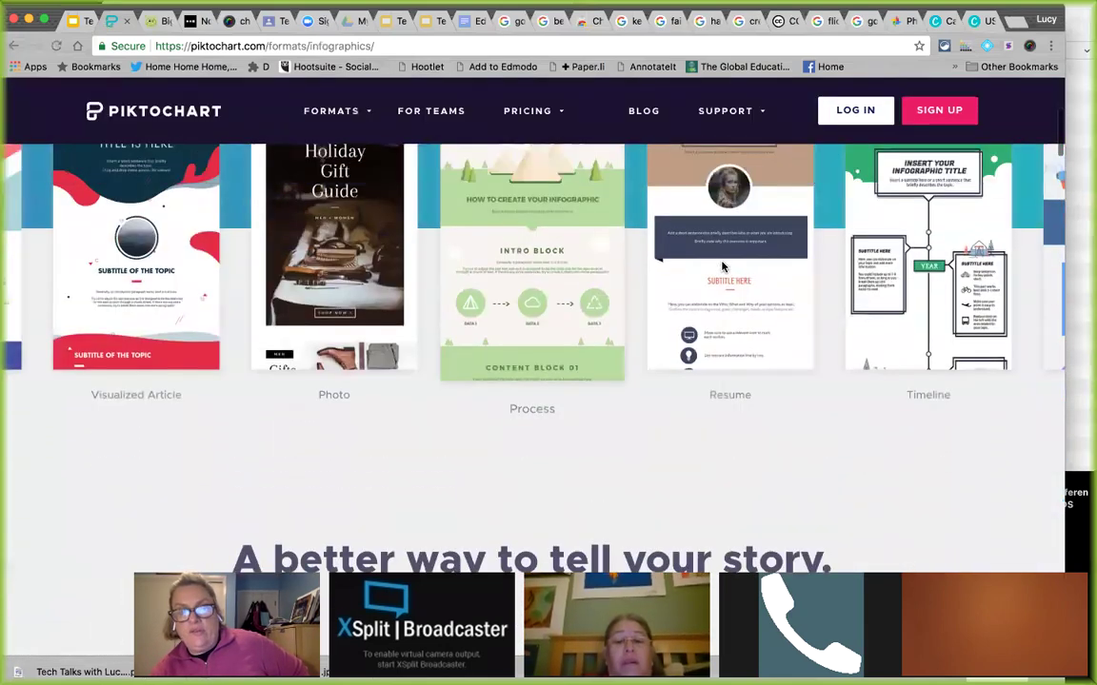
scroll(722, 267, "up", 3)
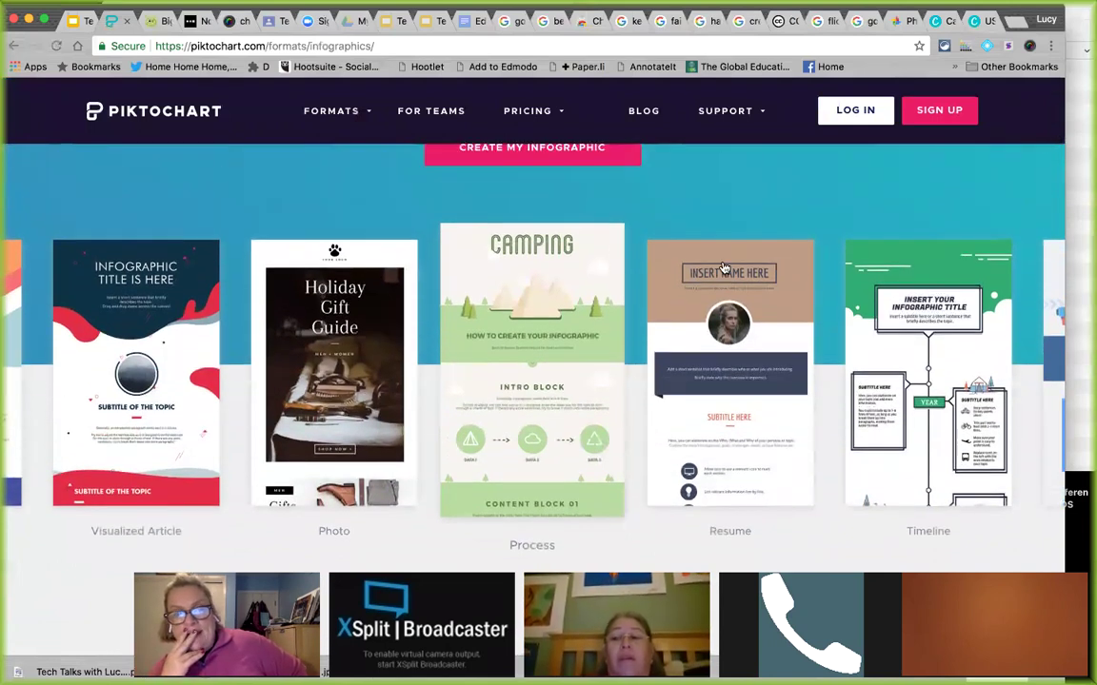
scroll(925, 286, "right", 2)
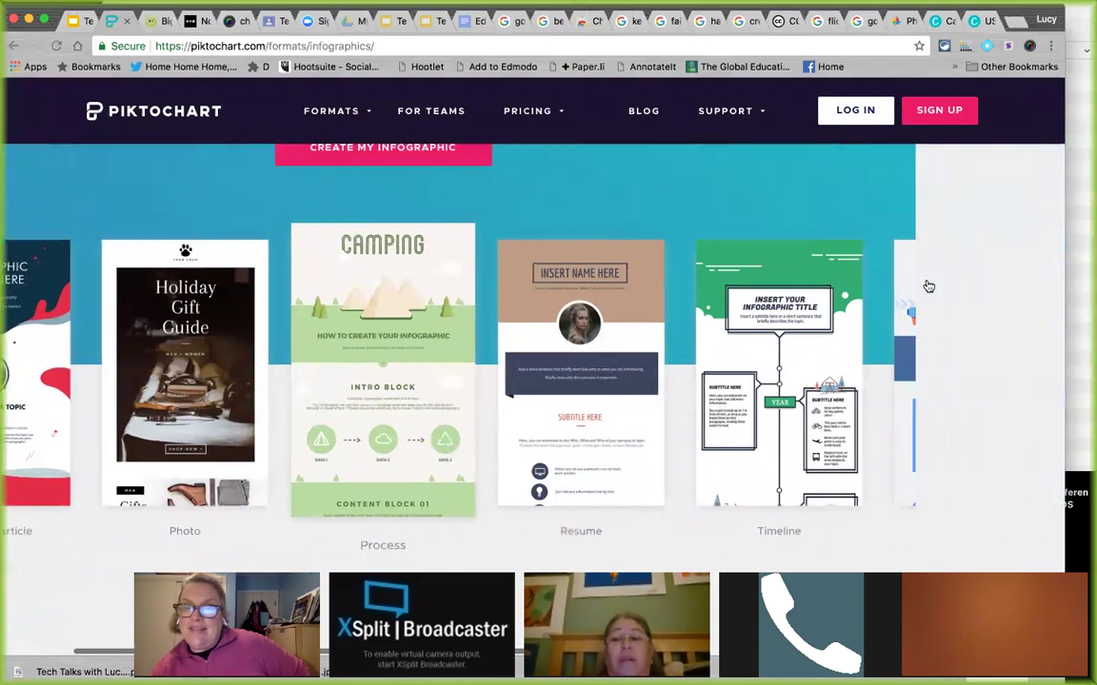
scroll(928, 286, "right", 1)
scroll(928, 286, "down", 1)
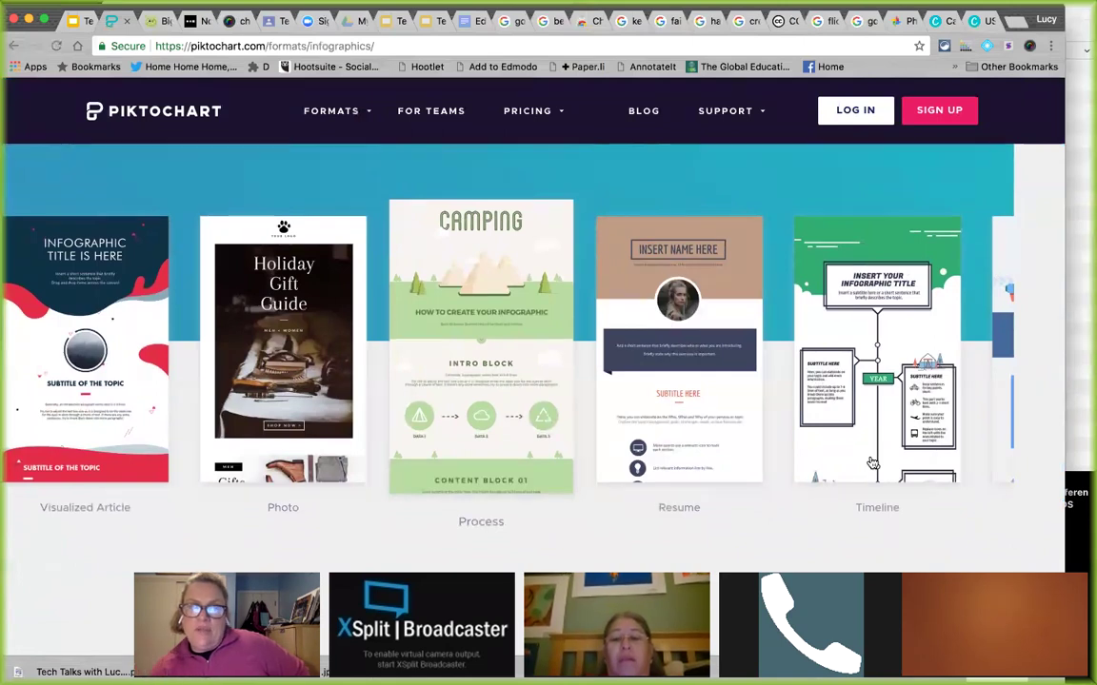
scroll(872, 464, "right", 3)
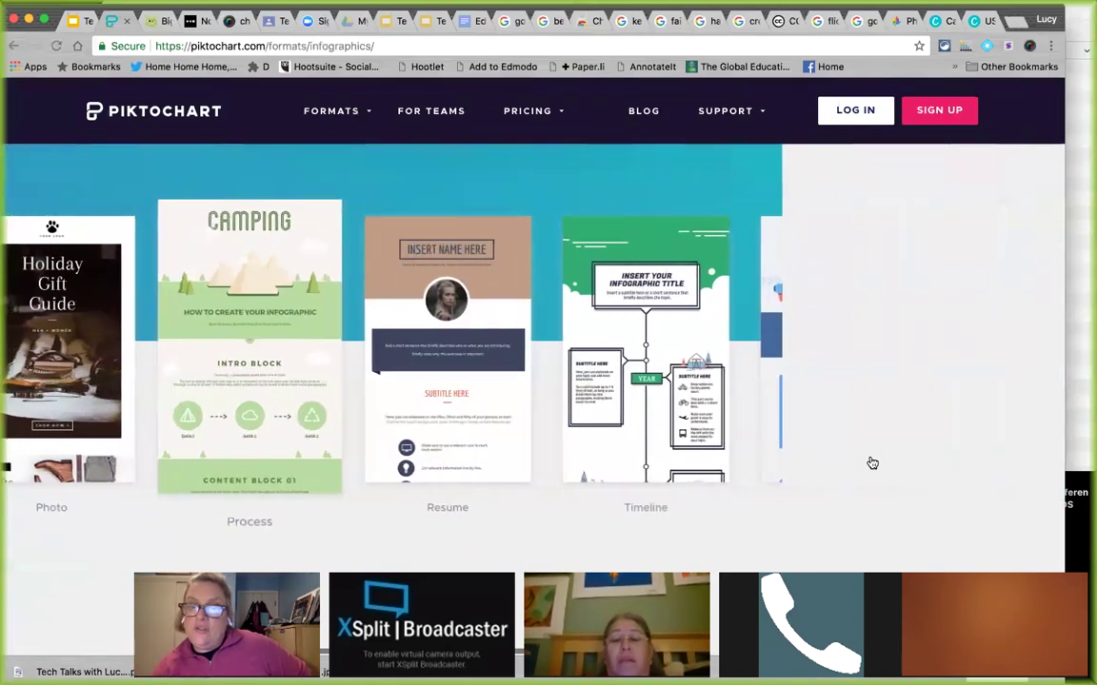
scroll(872, 464, "left", 4)
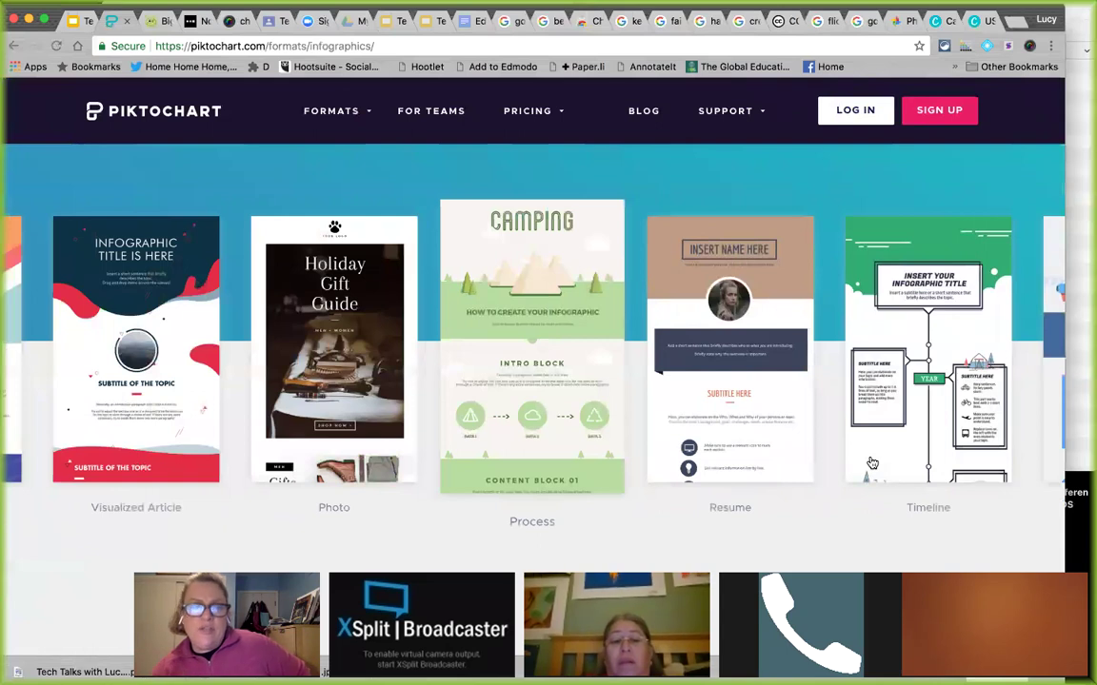
scroll(872, 464, "down", 5)
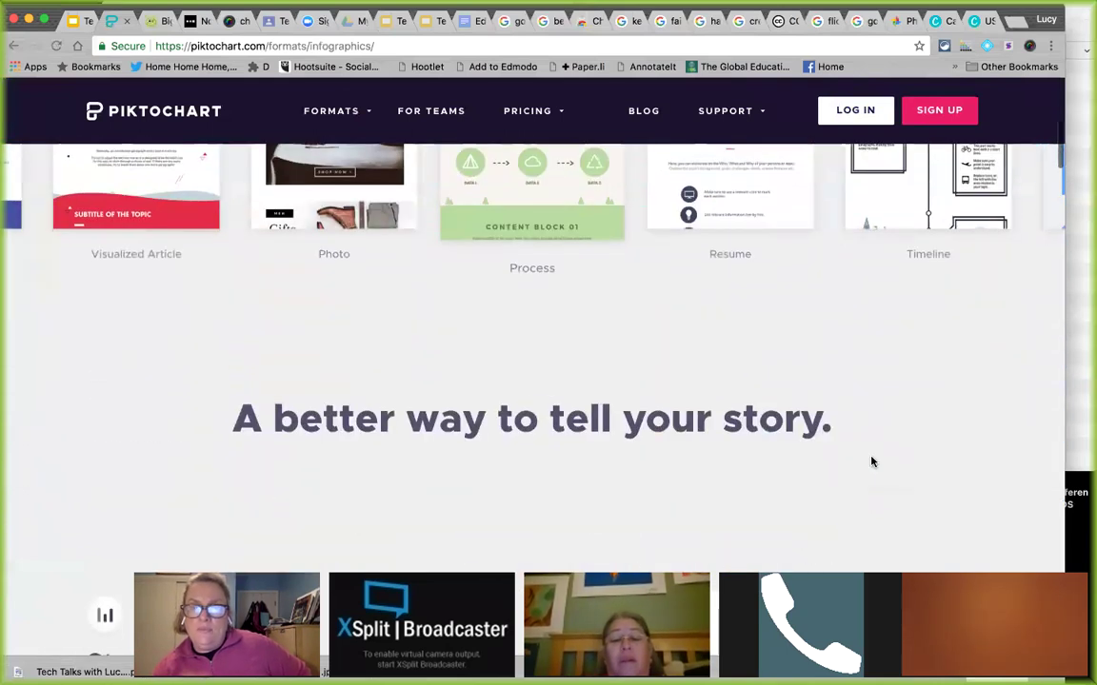
scroll(871, 458, "up", 5)
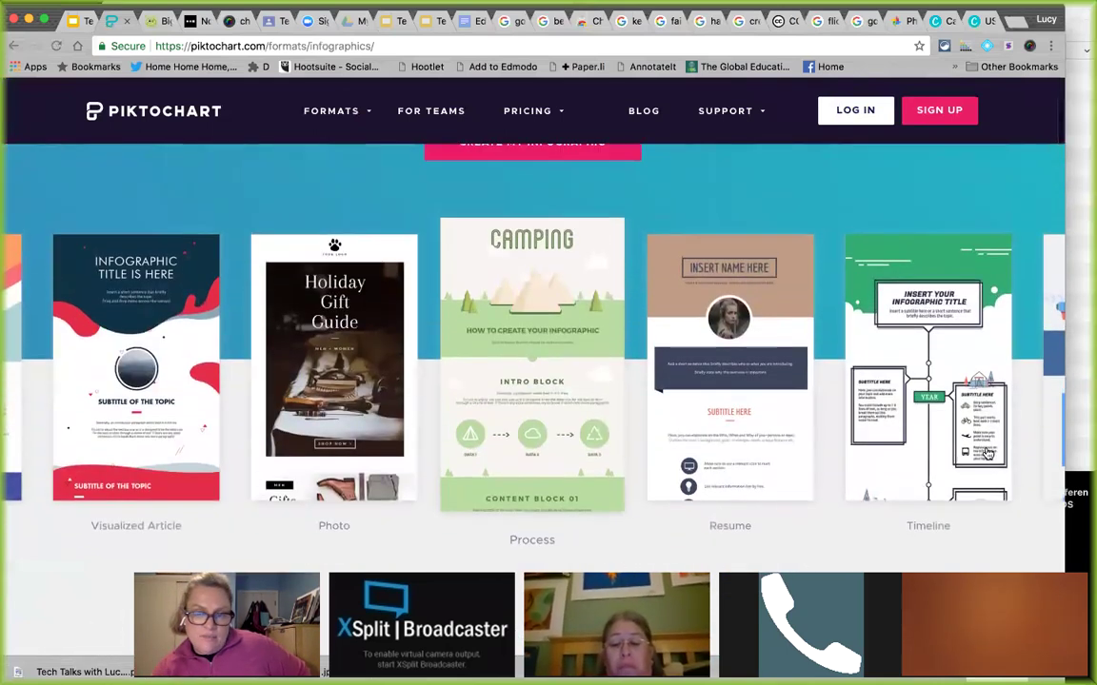
scroll(988, 455, "right", 2)
scroll(970, 404, "left", 3)
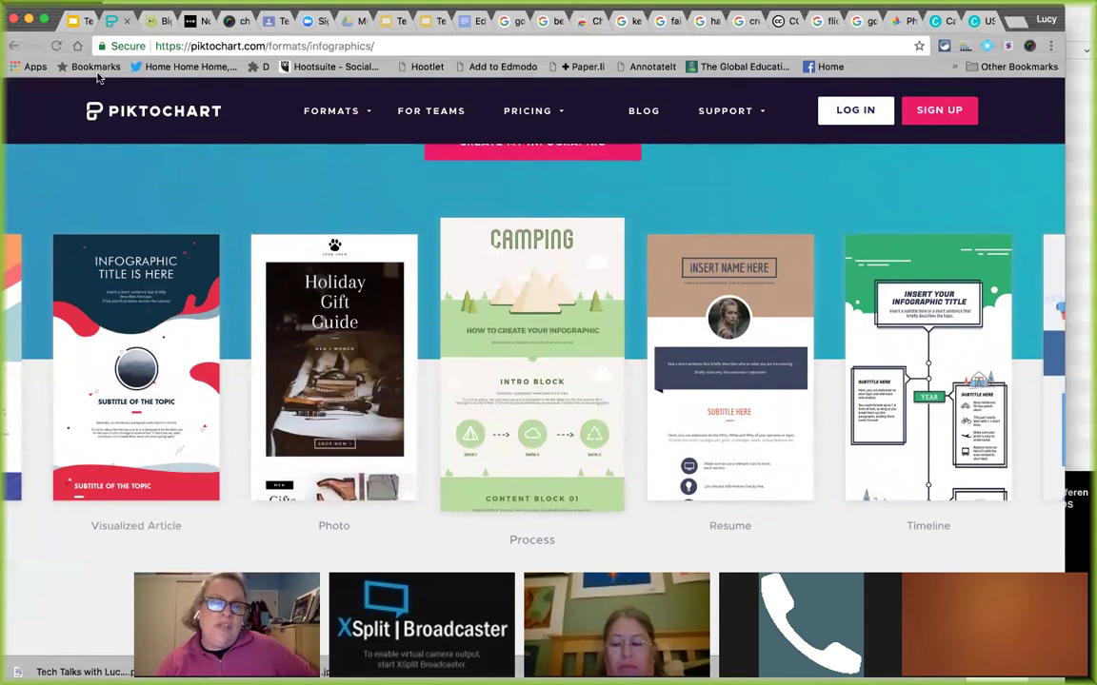
Step: Return to the presentation and show the "Places to Find and Create Videos" slide
left_click(76, 27)
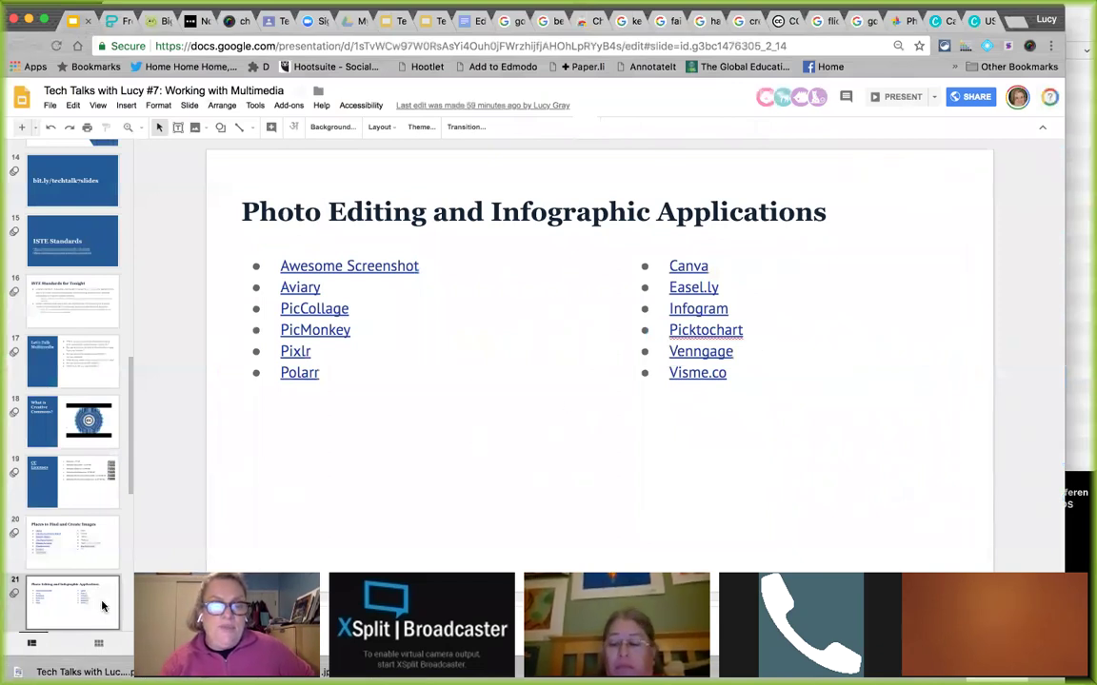
scroll(56, 600, "down", 2)
scroll(55, 599, "down", 1)
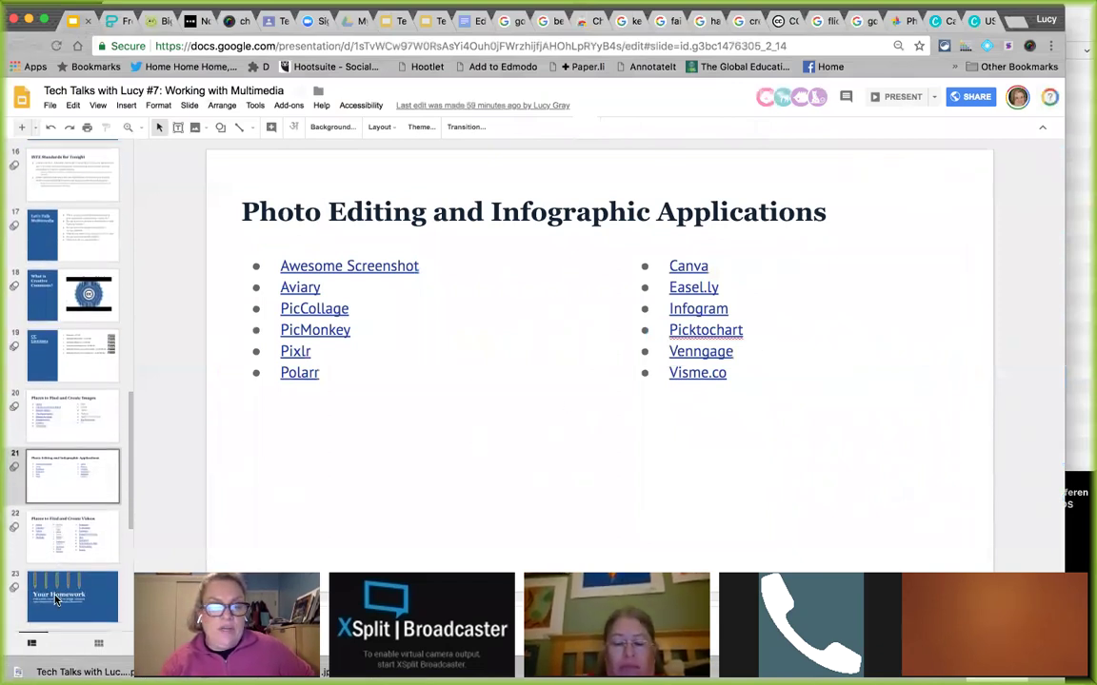
left_click(59, 545)
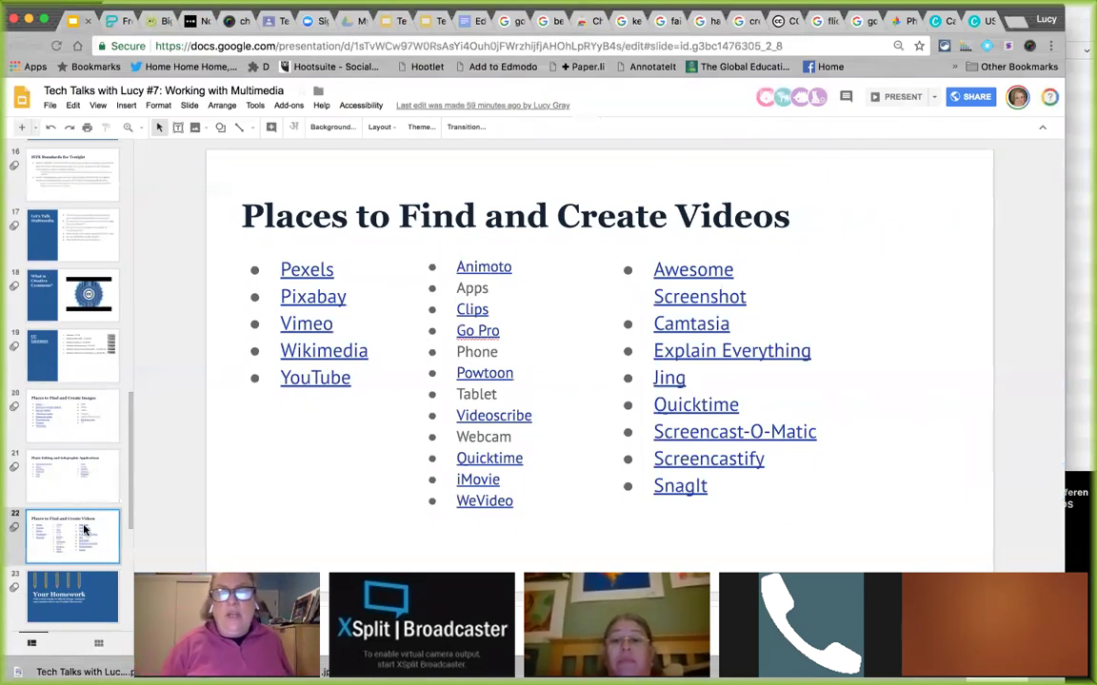
scroll(83, 531, "down", 1)
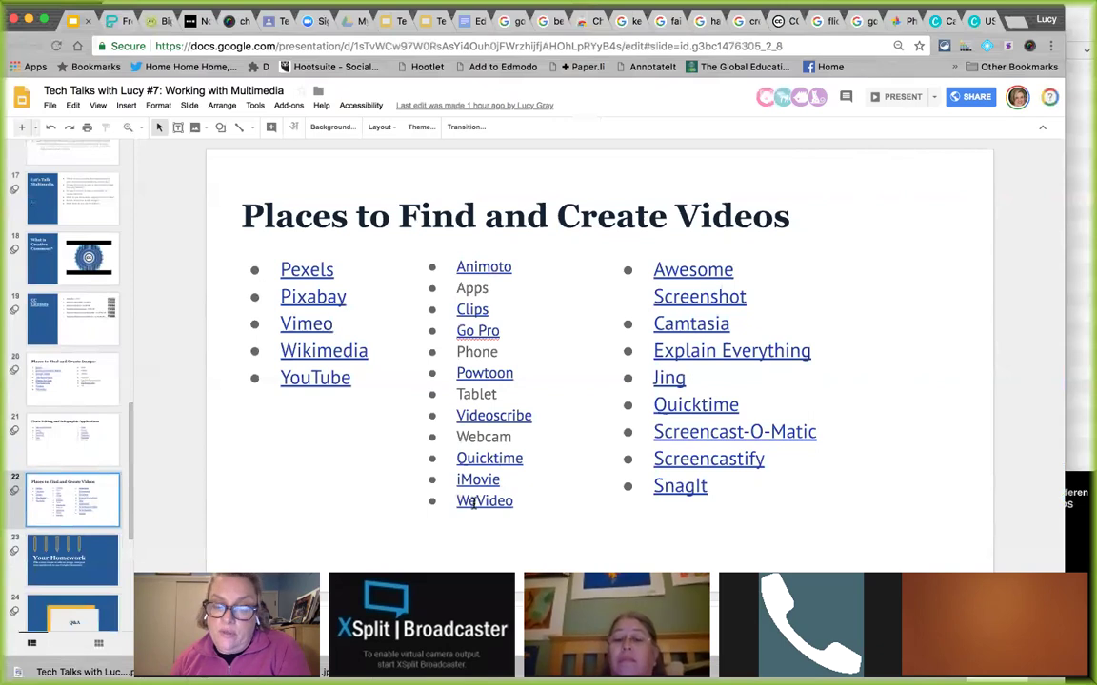
Step: Open the WeVideo website from its link on the slide and go to its page for schools
left_click(473, 503)
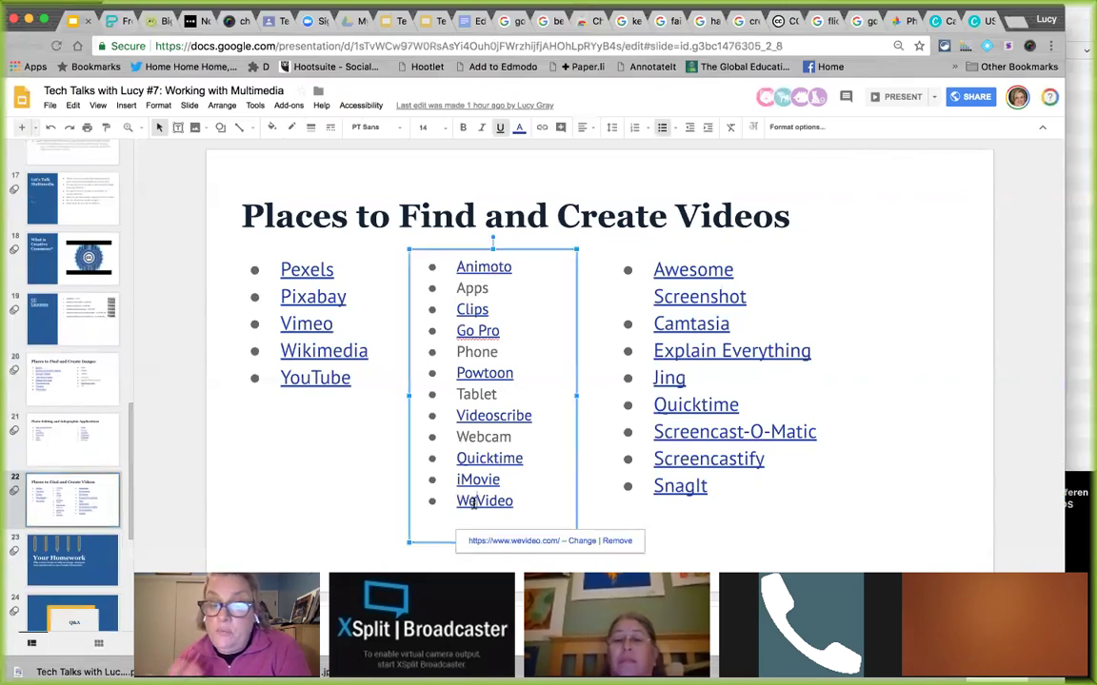
left_click(489, 542)
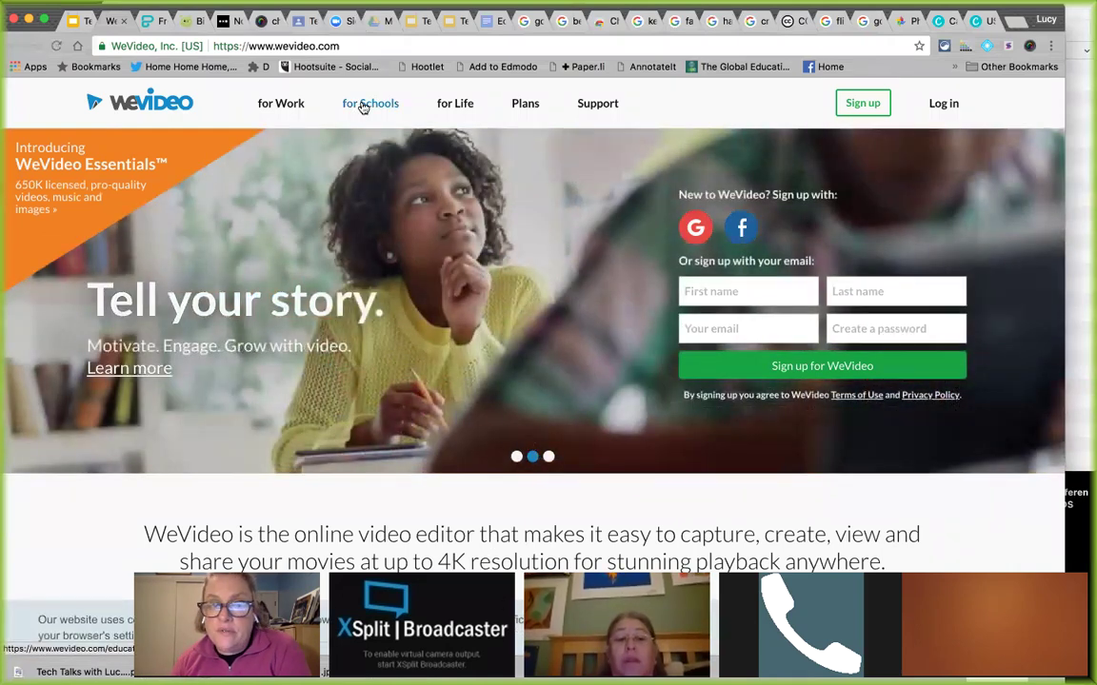
left_click(363, 105)
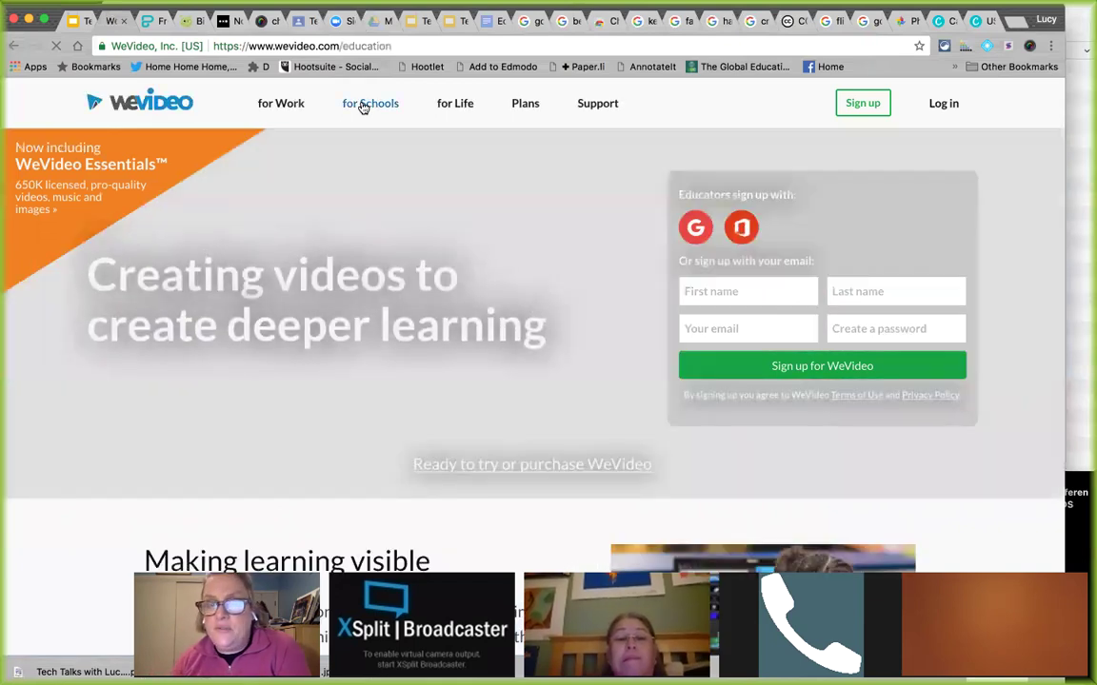
Step: Review the WeVideo for Schools page, covering its features, Chromebook support, content library and educator feedback, and return to its beginning
scroll(362, 196, "down", 5)
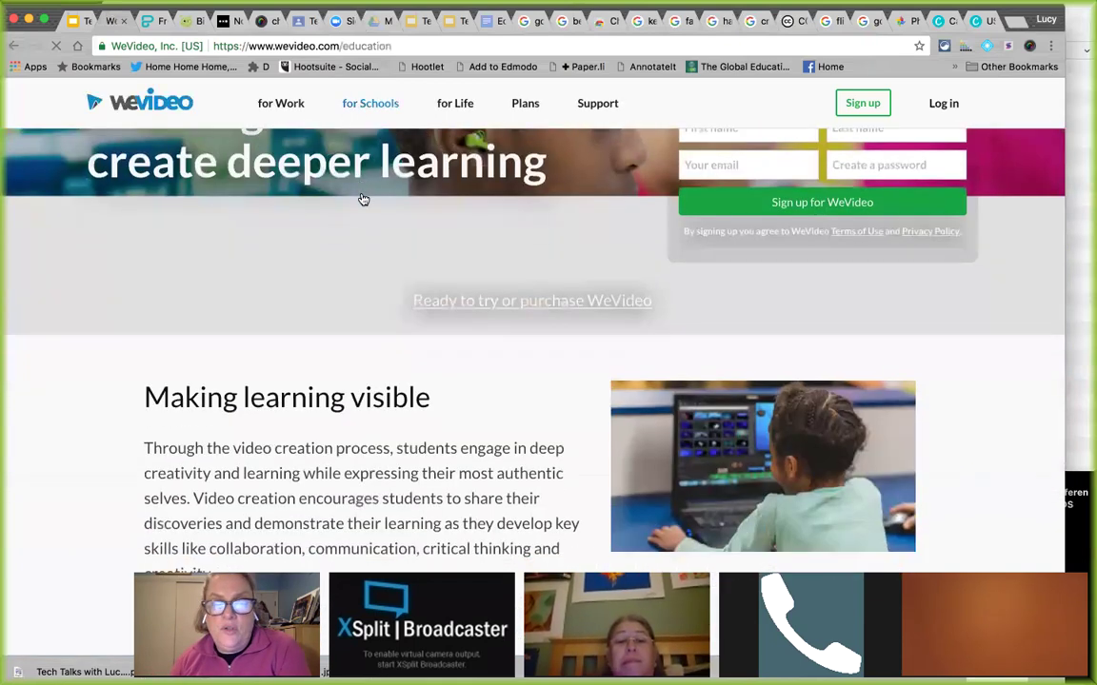
scroll(362, 197, "down", 10)
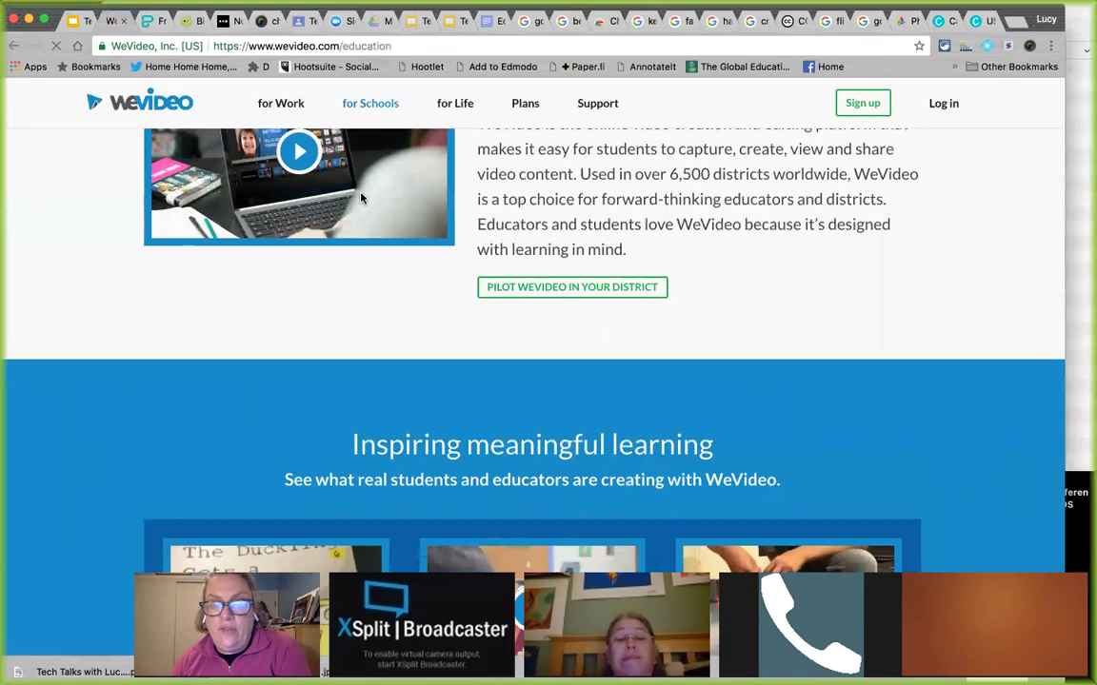
scroll(361, 195, "down", 5)
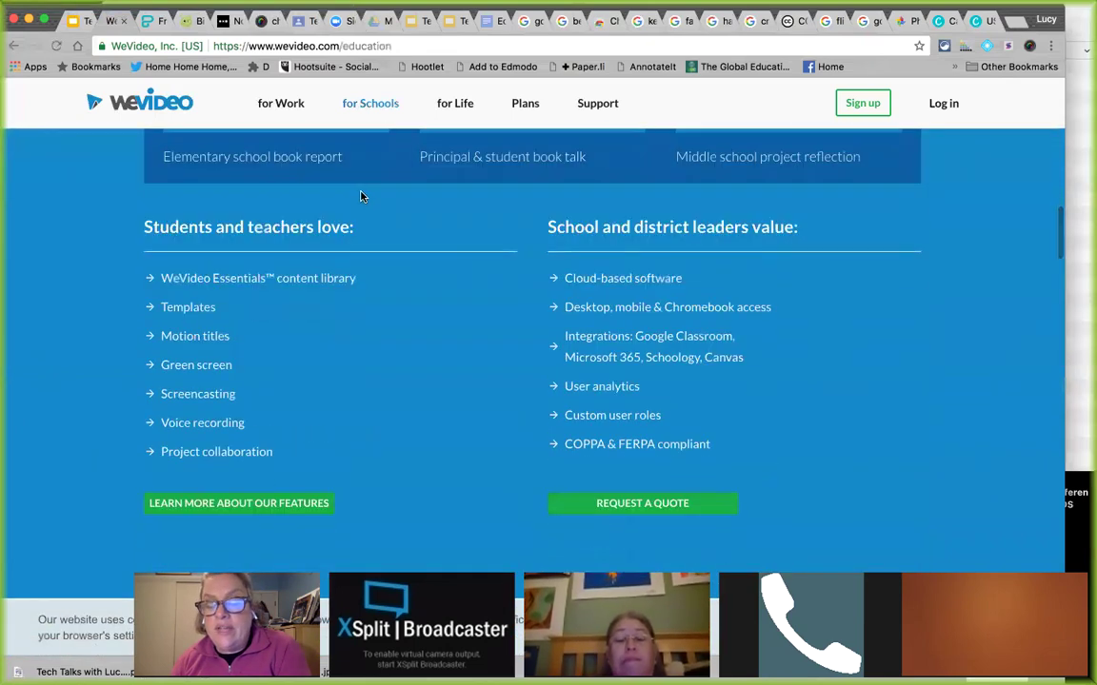
scroll(361, 196, "down", 5)
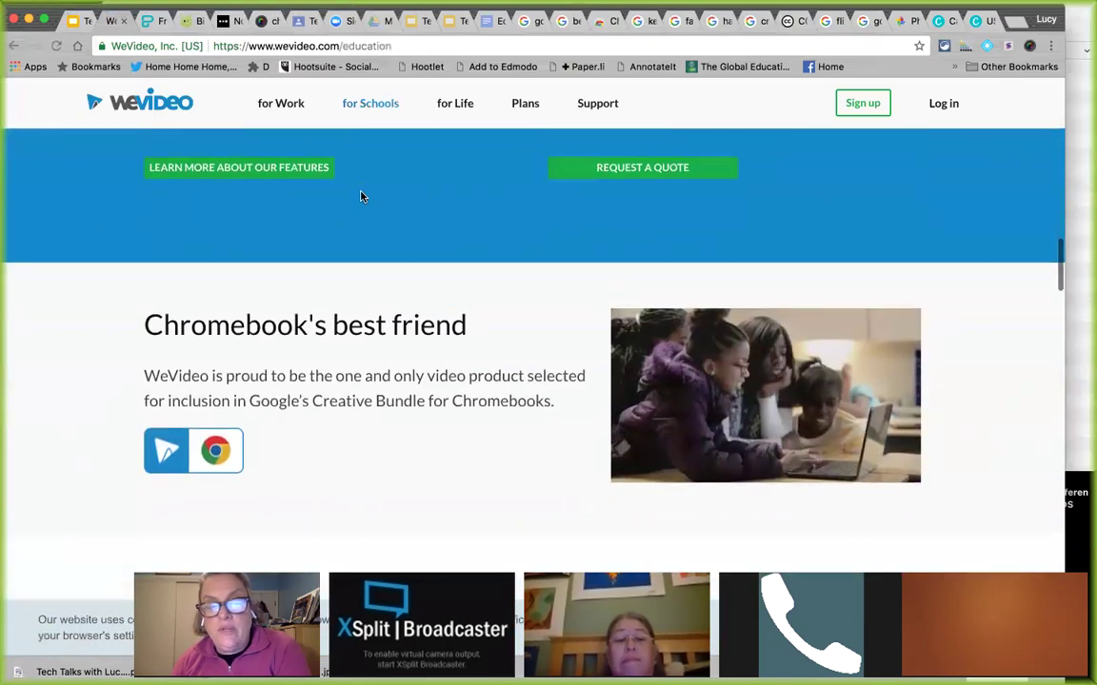
scroll(361, 195, "down", 5)
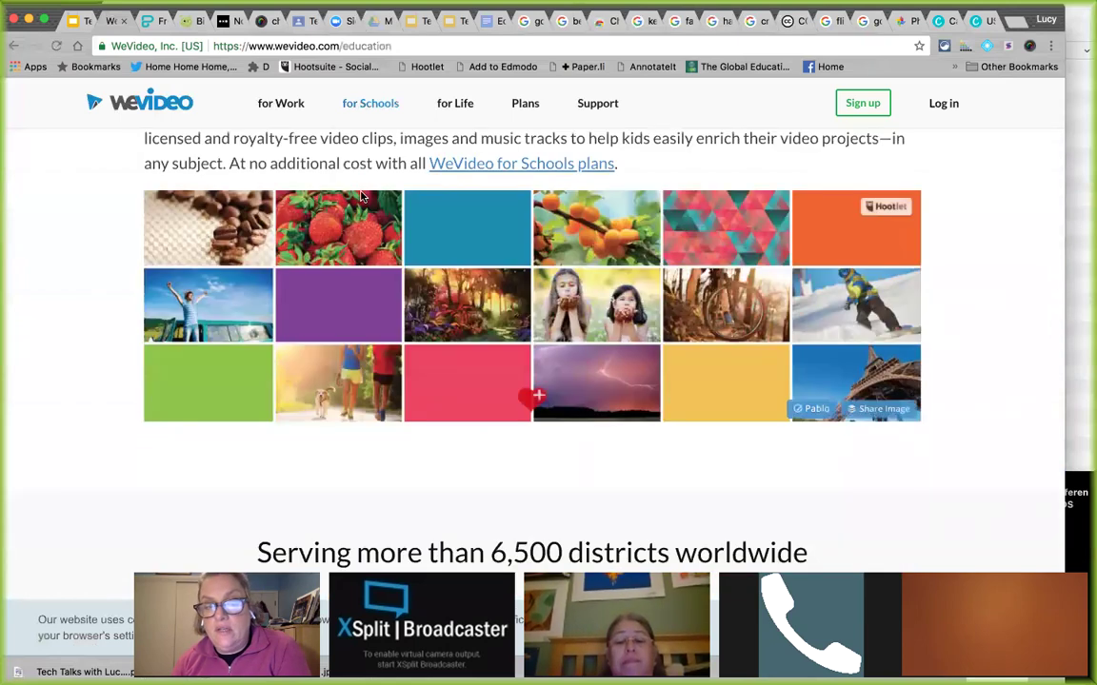
scroll(361, 195, "down", 5)
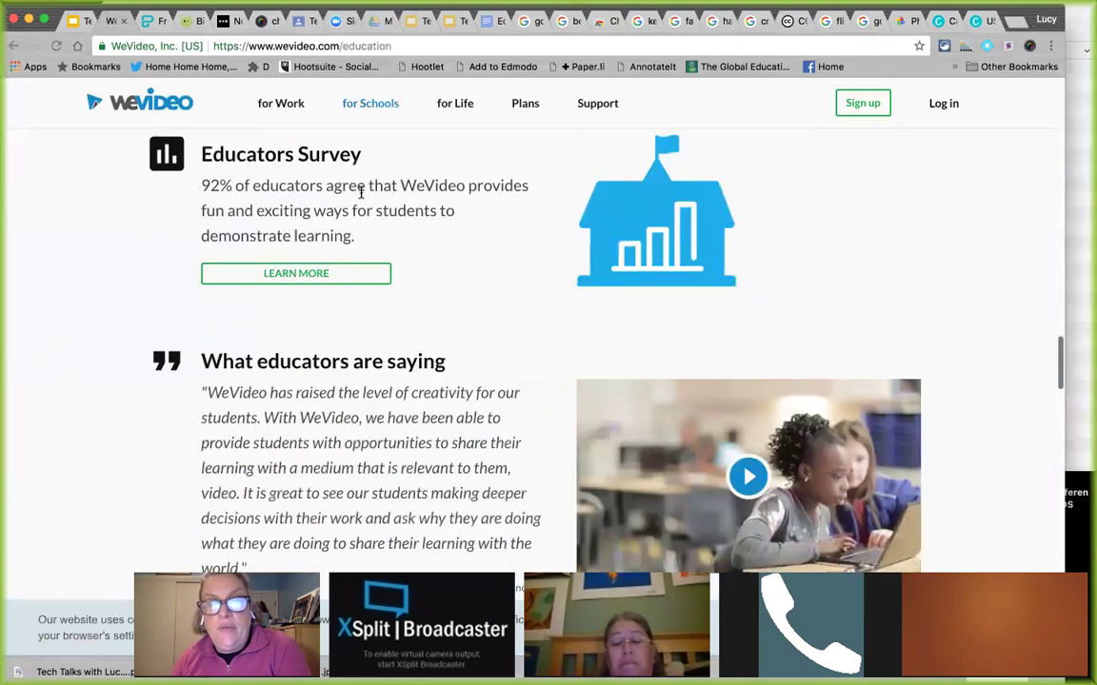
scroll(361, 195, "up", 15)
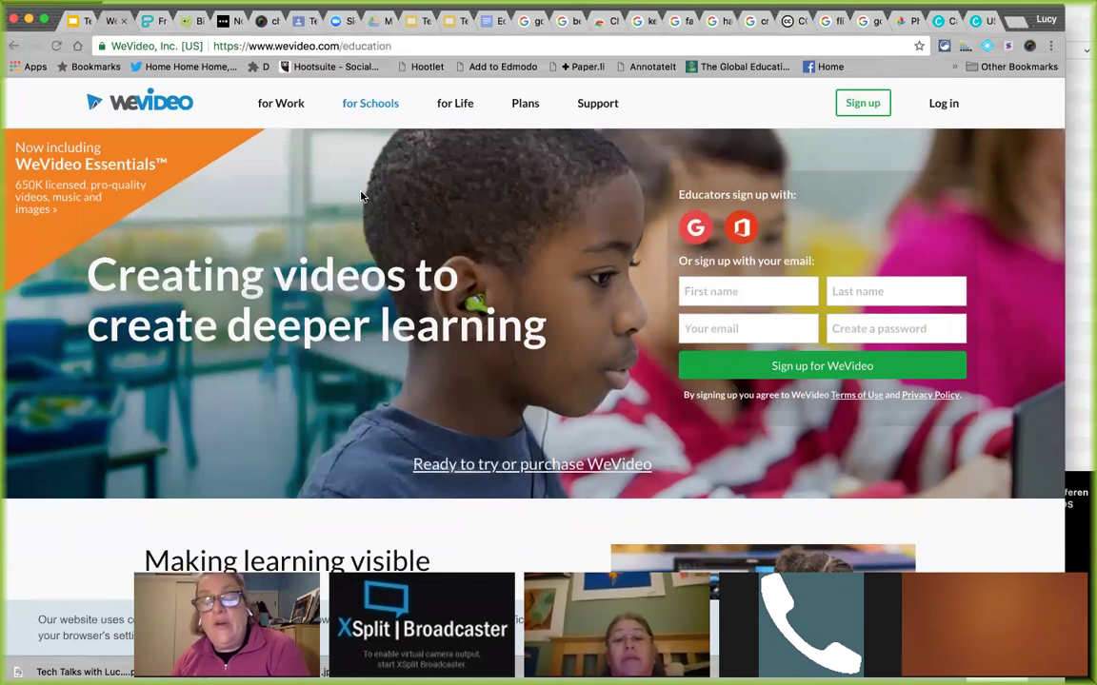
Step: Close the WeVideo page and bring up the Quicktime link in the middle list of the videos slide
key("super+w")
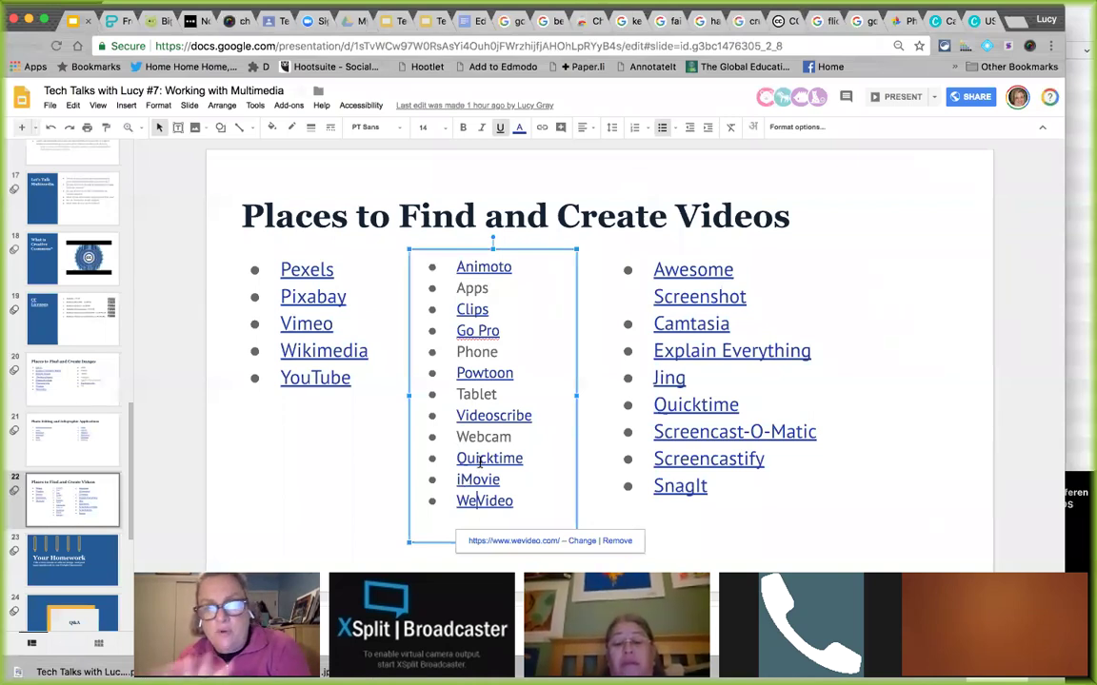
left_click(482, 459)
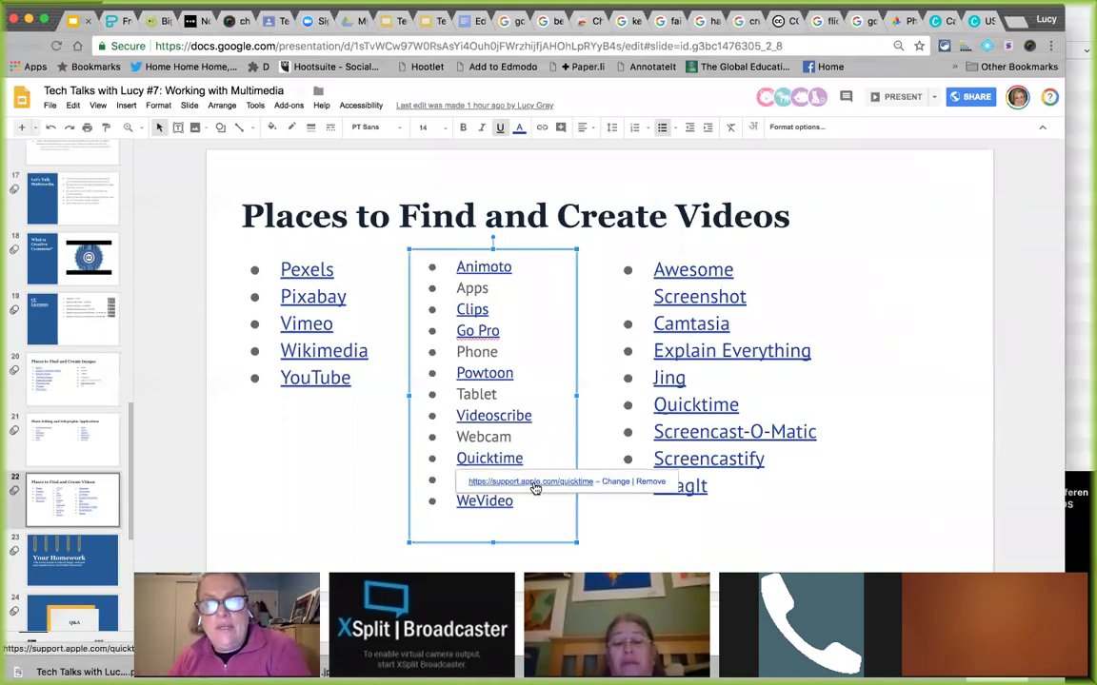